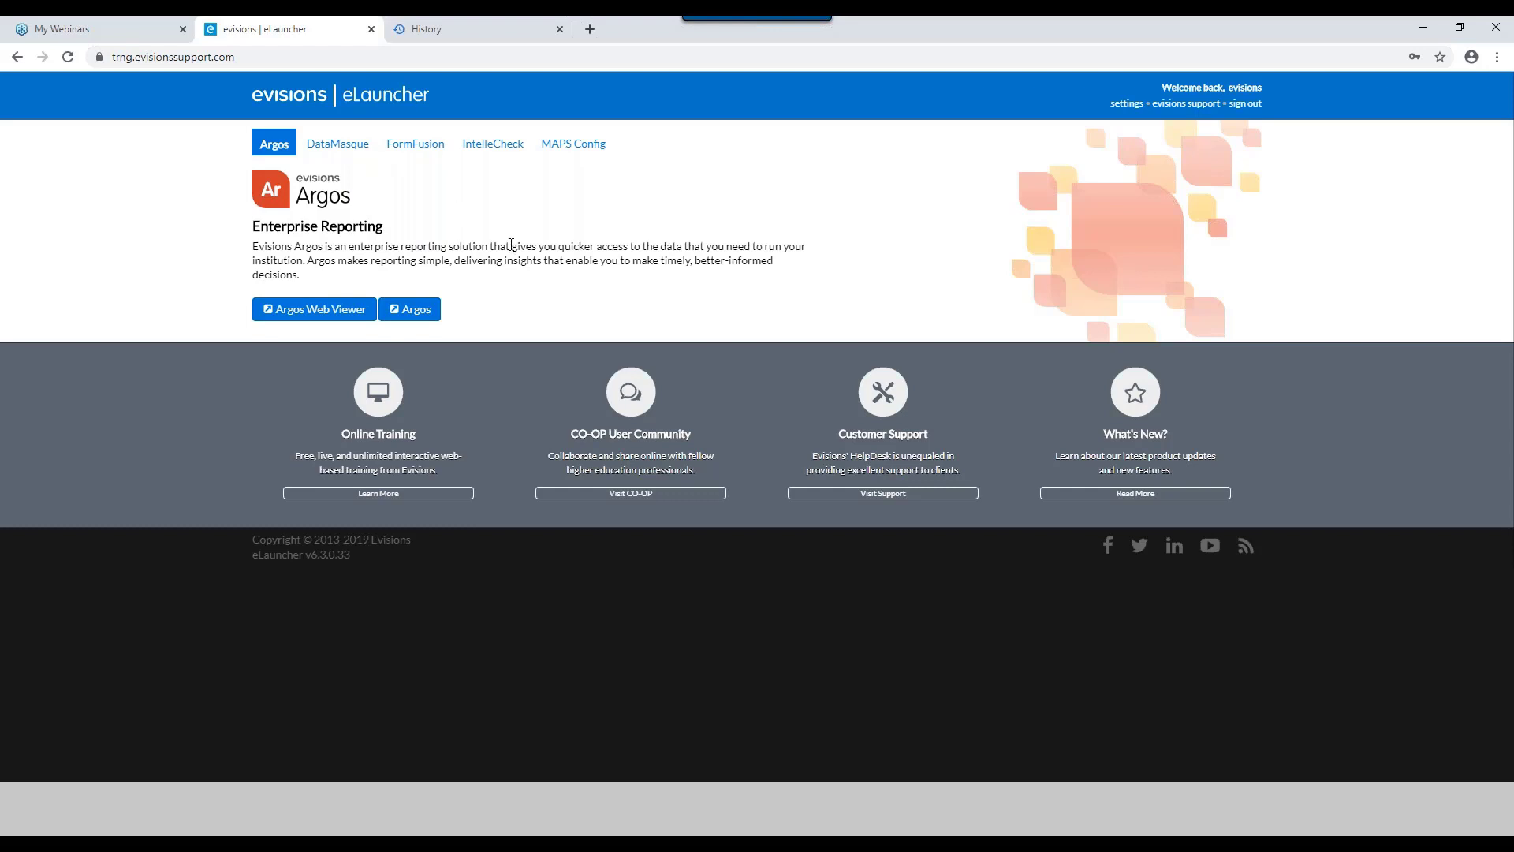
Step: Launch IntelleCheck from the eLauncher page through the Evisions Application Launcher
left_click(476, 152)
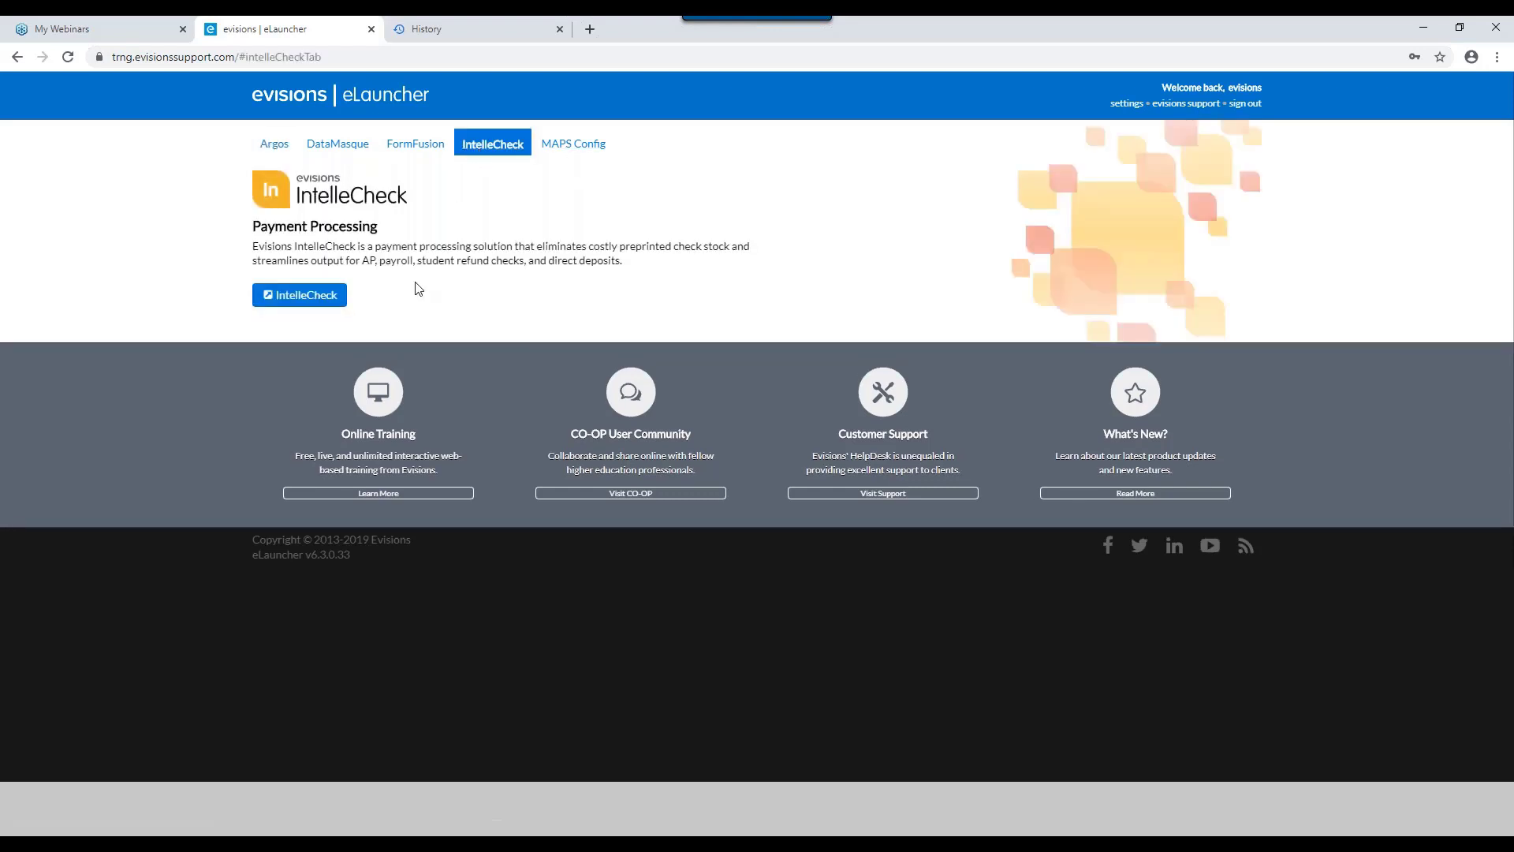
left_click(316, 300)
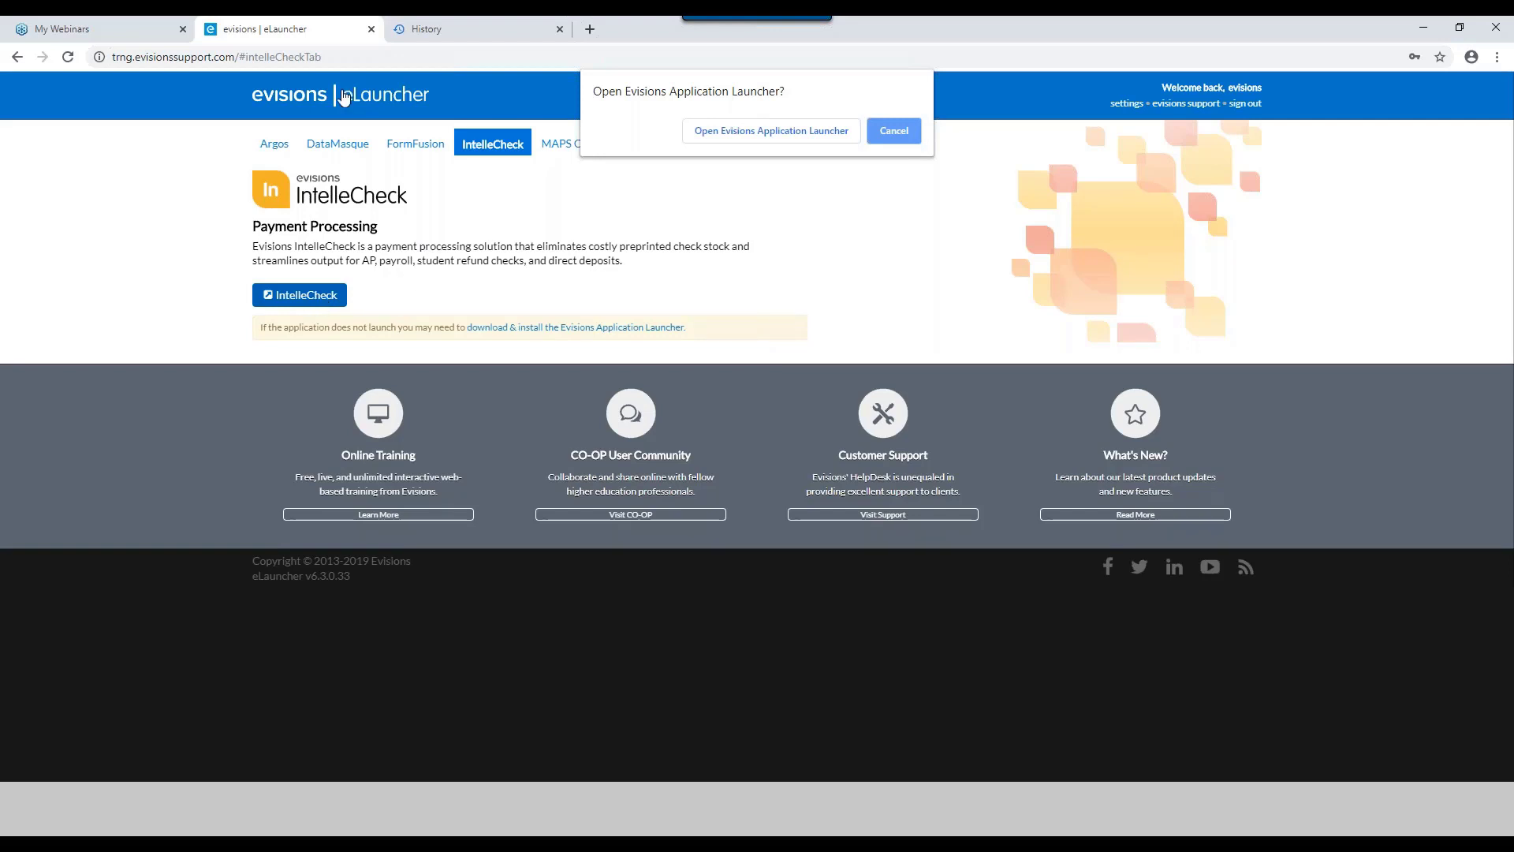
left_click(781, 135)
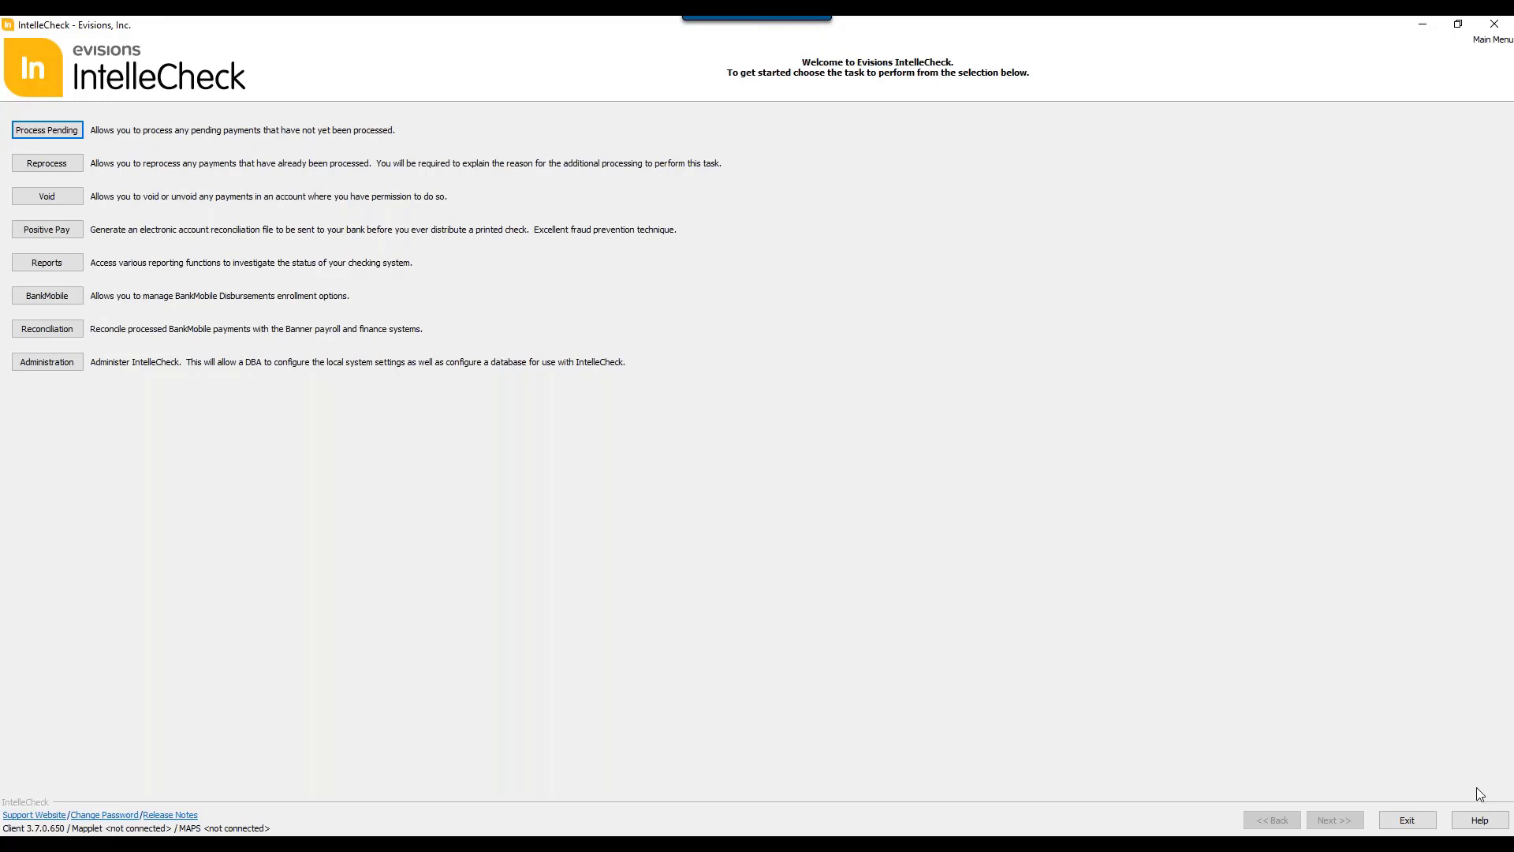
Step: View the IntelleCheck in-product help introduction and return to the IntelleCheck main menu
left_click(1479, 820)
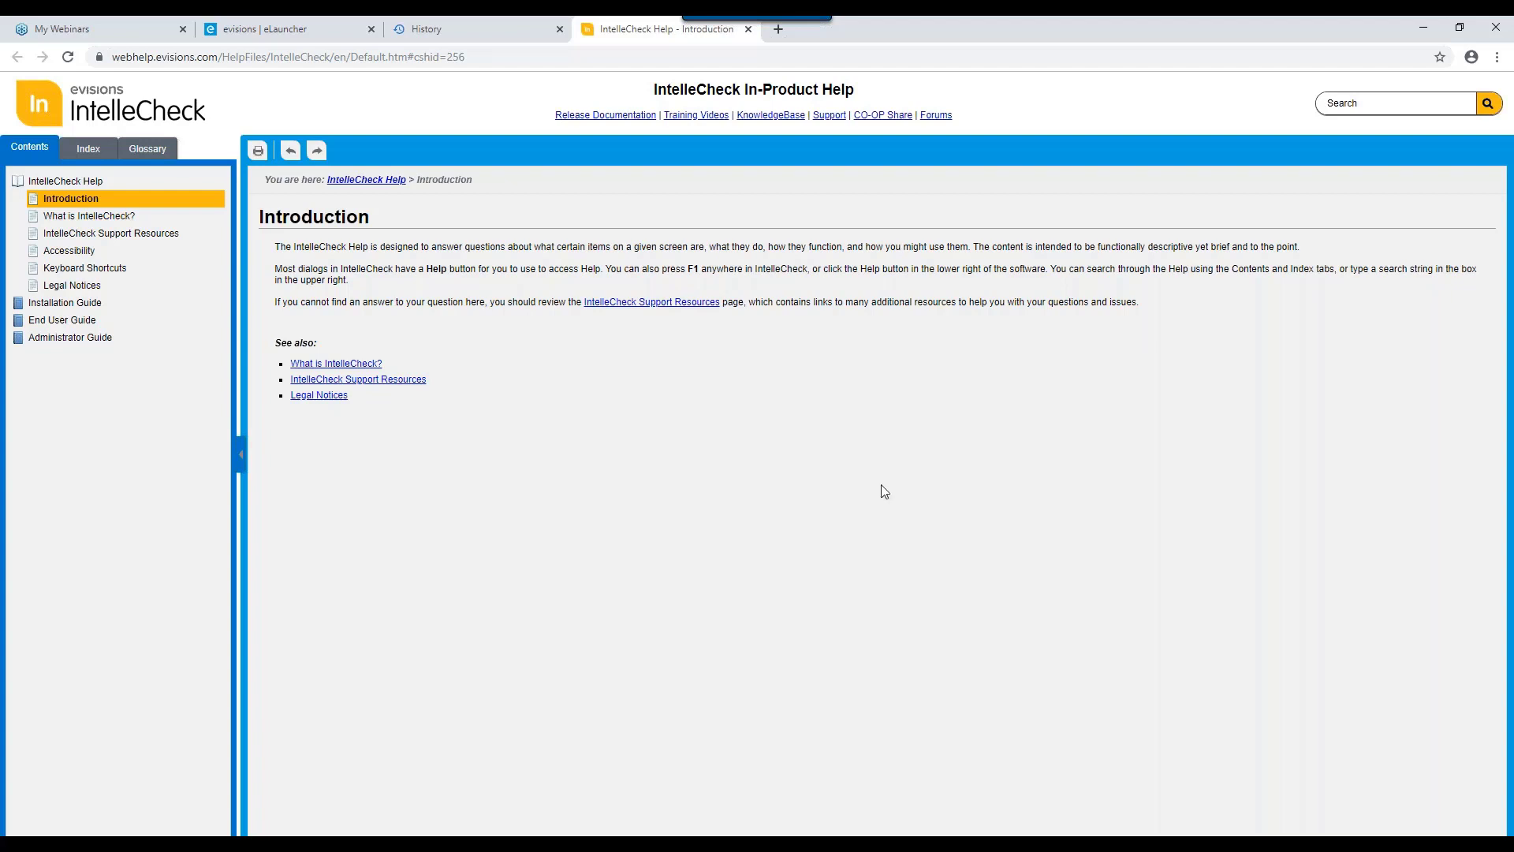
key("alt+Tab")
key("Right")
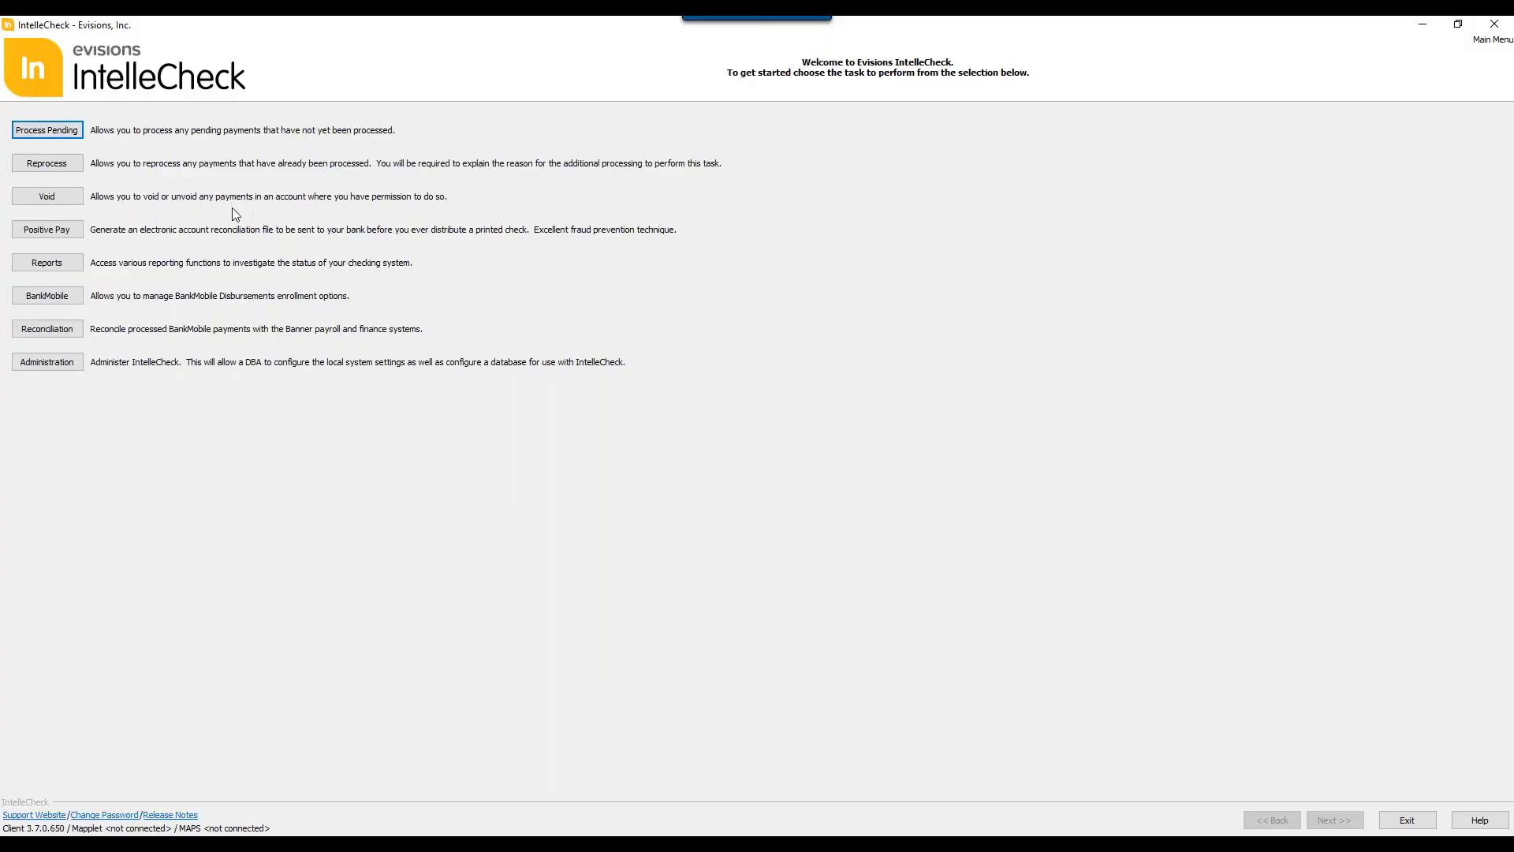
Step: Start Process Pending and log in to the TRNG8 connection with the account password, dismissing the update notice
left_click(63, 131)
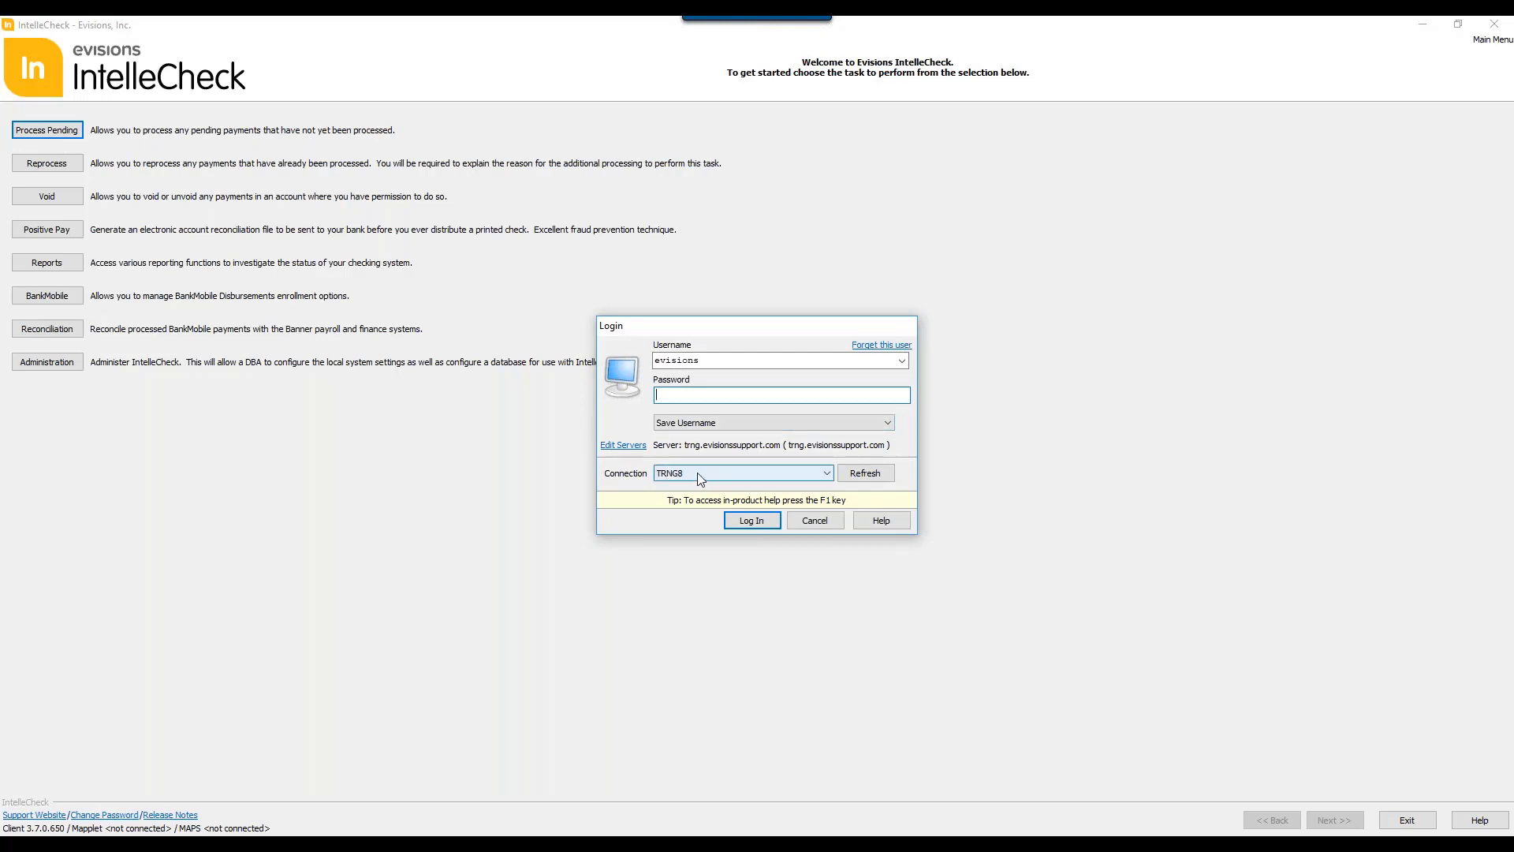
left_click(822, 472)
left_click(819, 452)
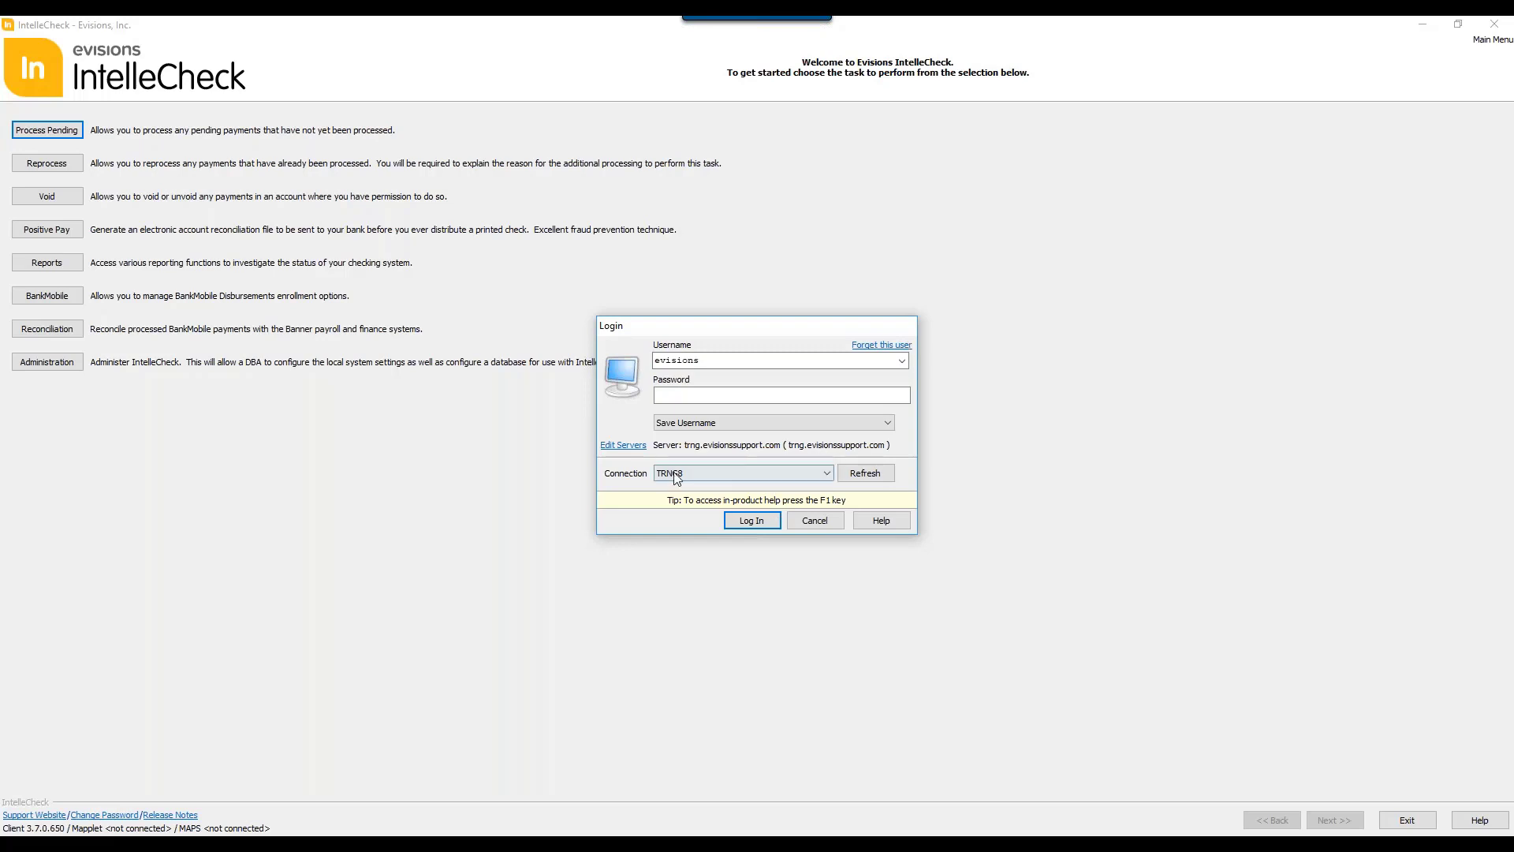
left_click(787, 392)
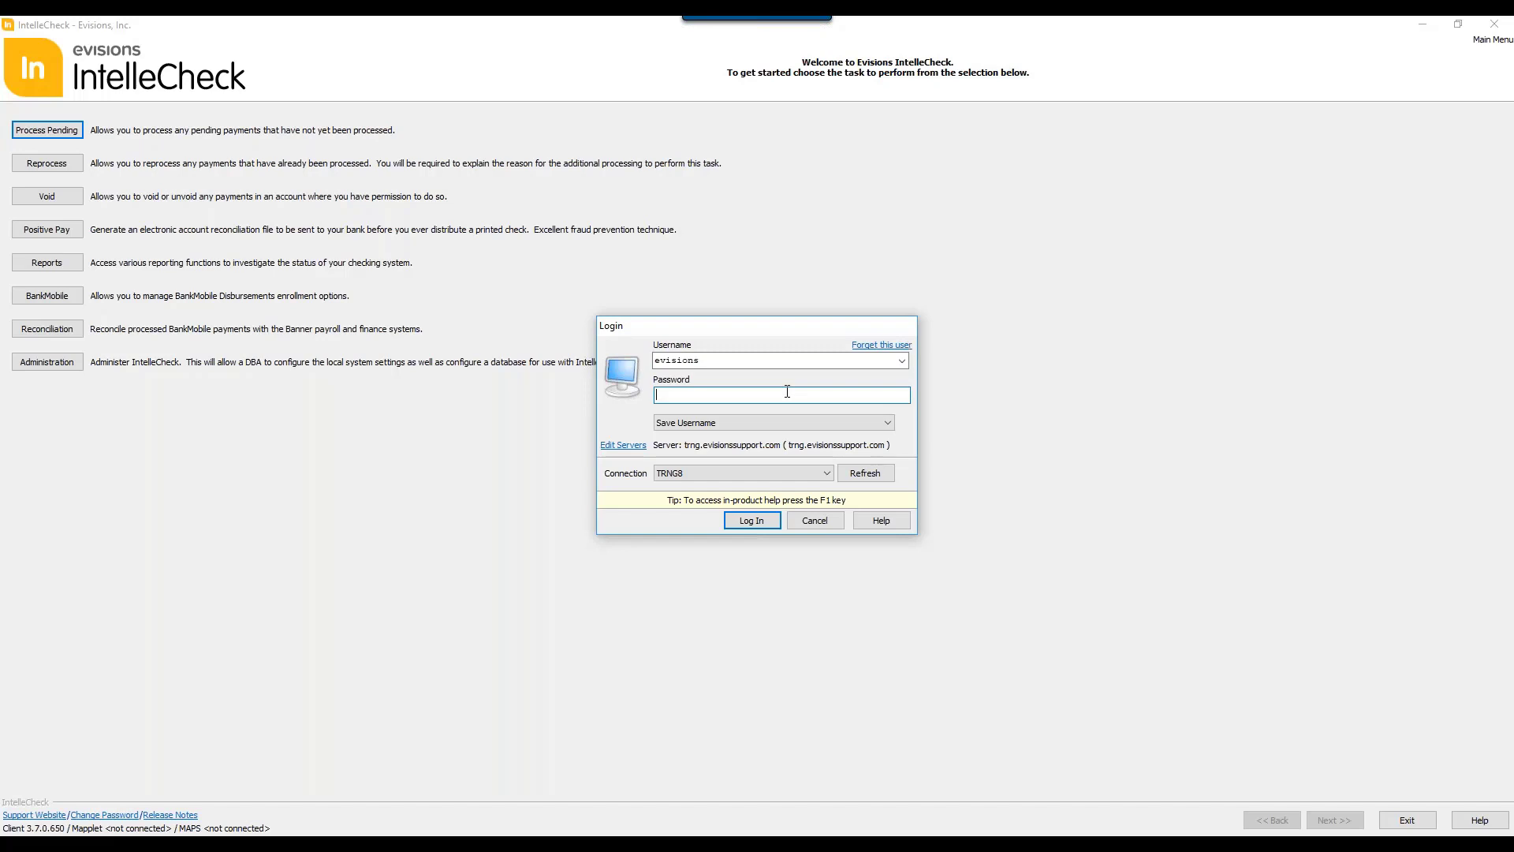
type("••••••")
key("Return")
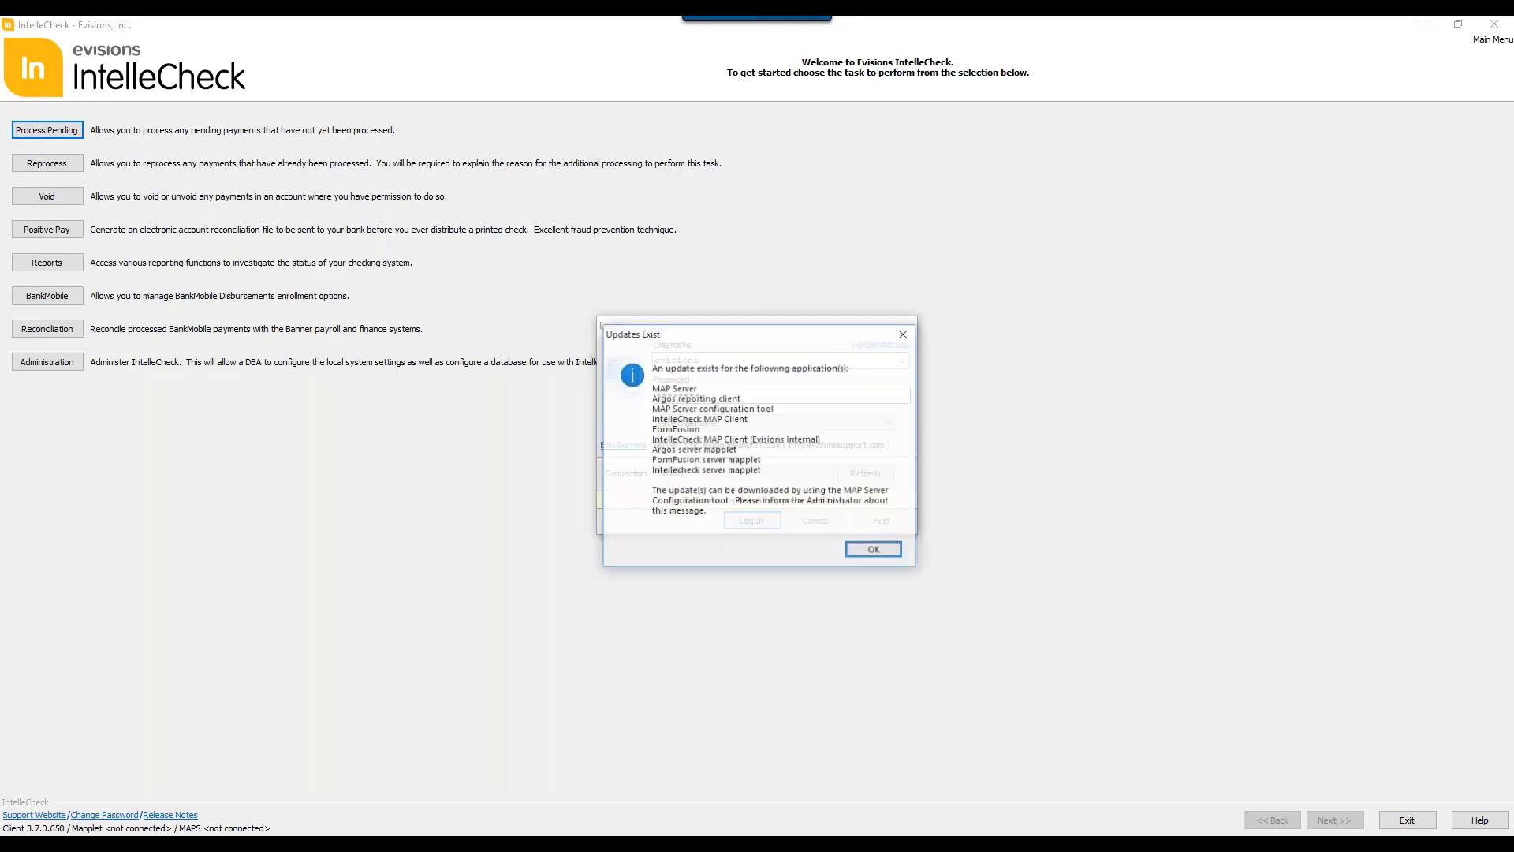
key("Return")
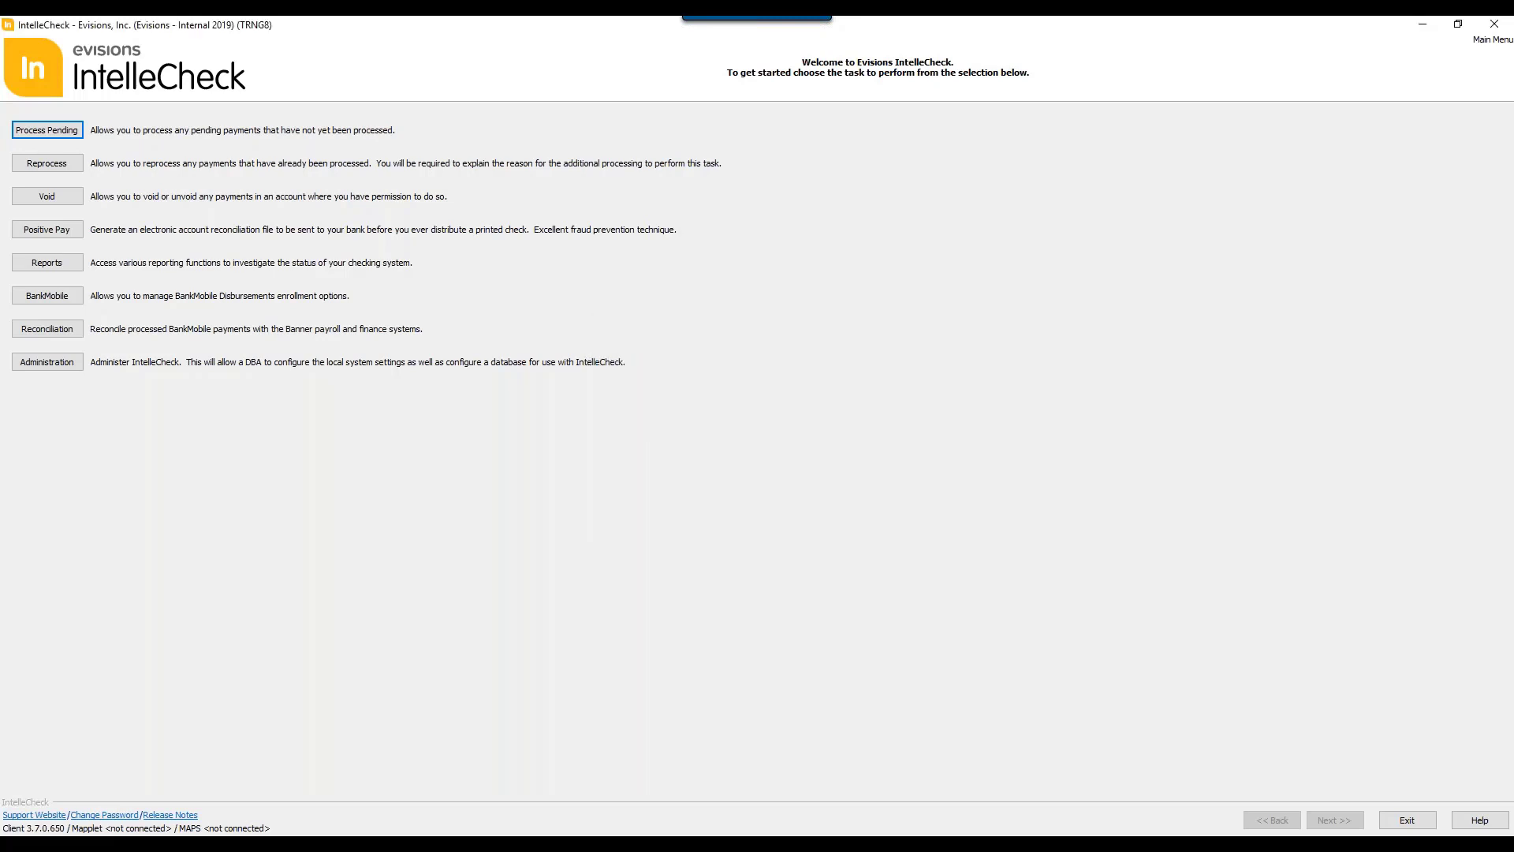
key("Return")
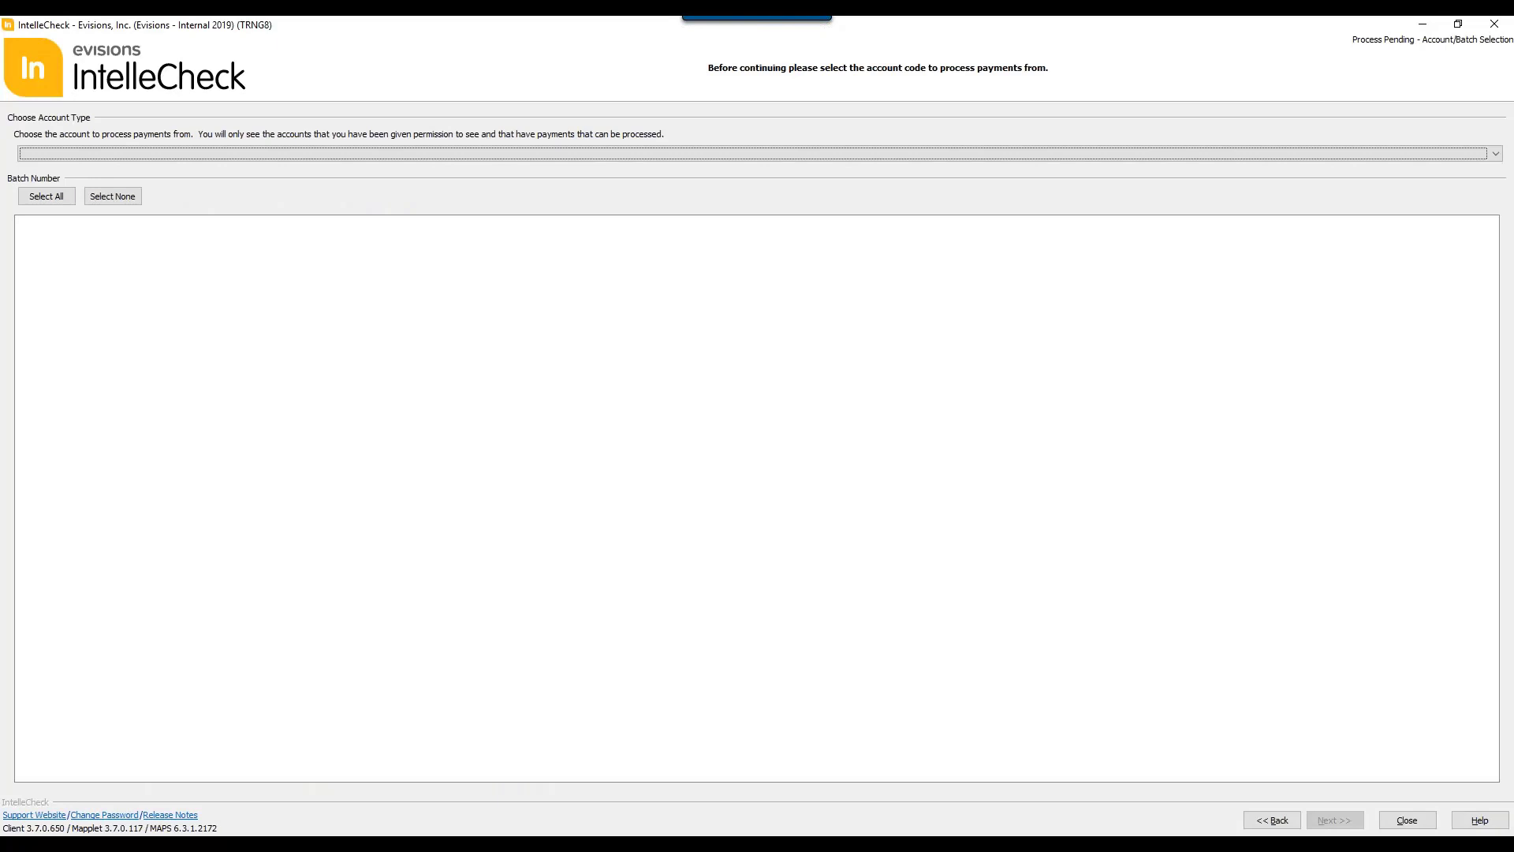
Step: Choose MN (PR: Monthly) as the account to process payments from
left_click(521, 158)
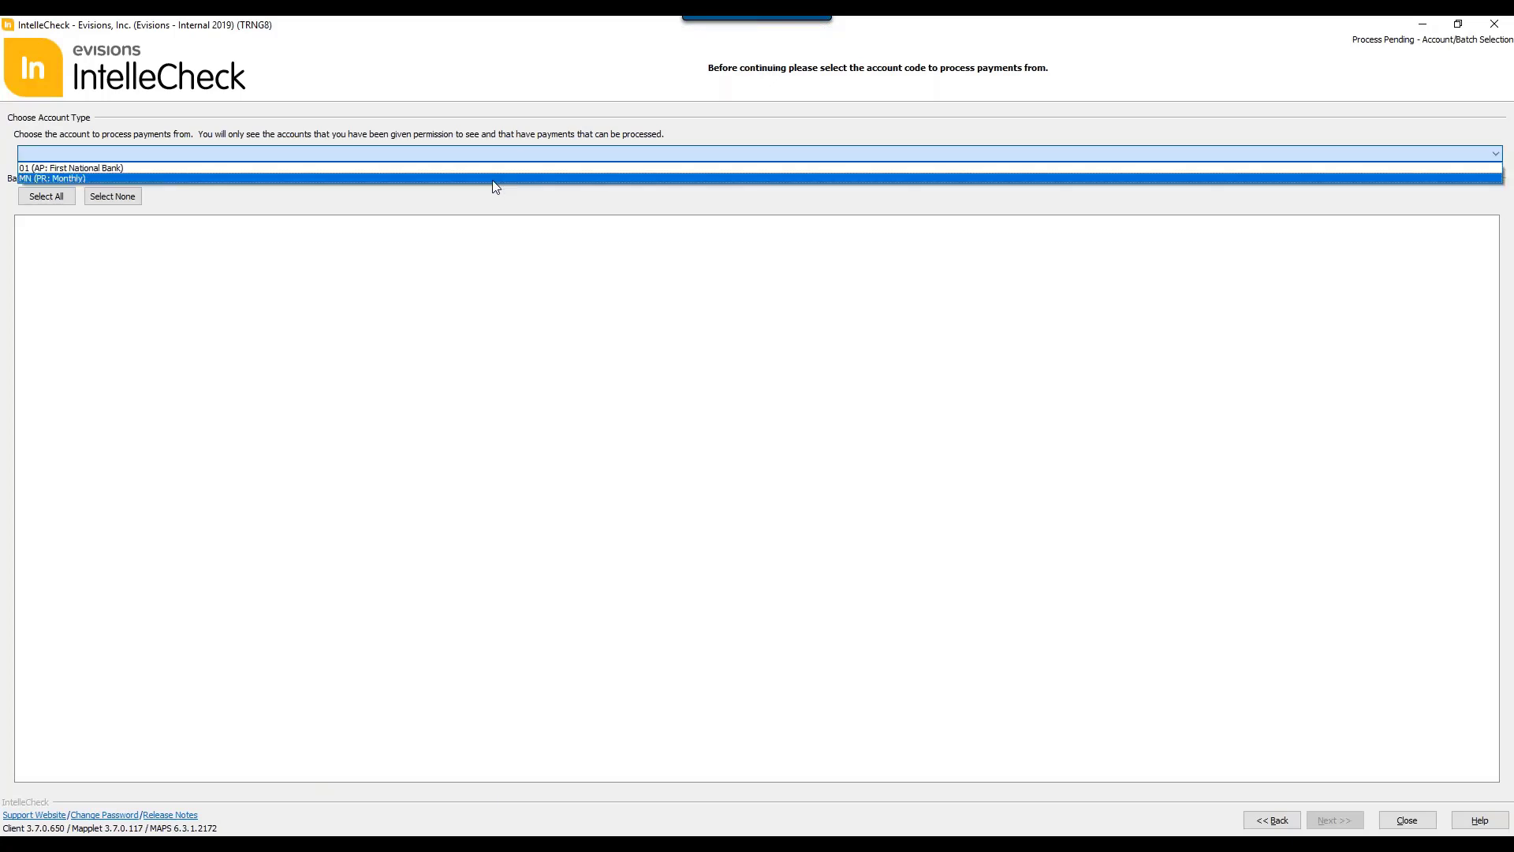
left_click(494, 179)
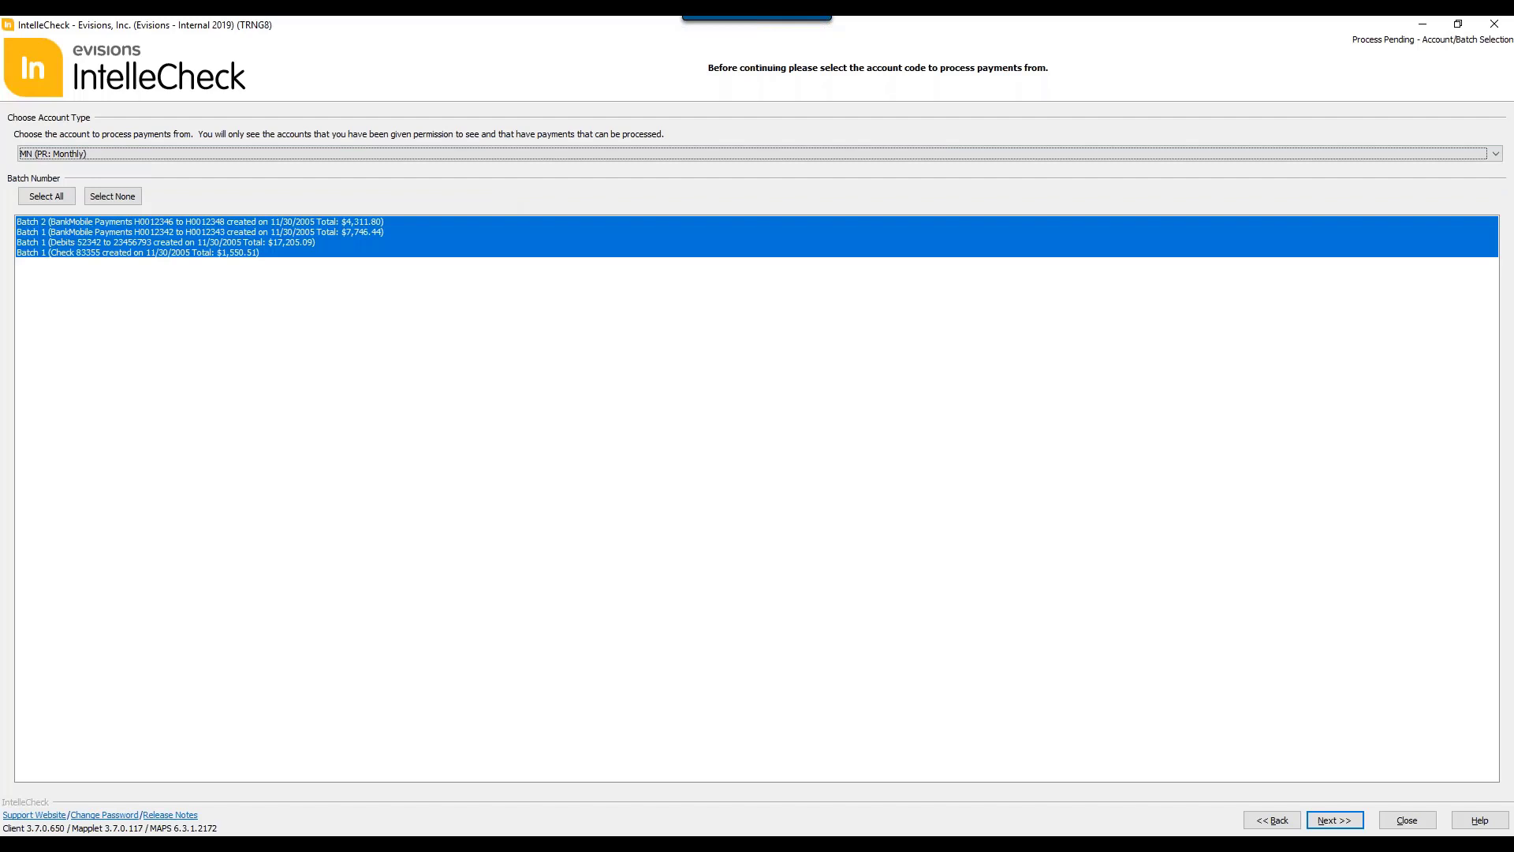
Step: Narrow the batch selection to the Batch 1 BankMobile payments and the Batch 1 debits
left_click(495, 428)
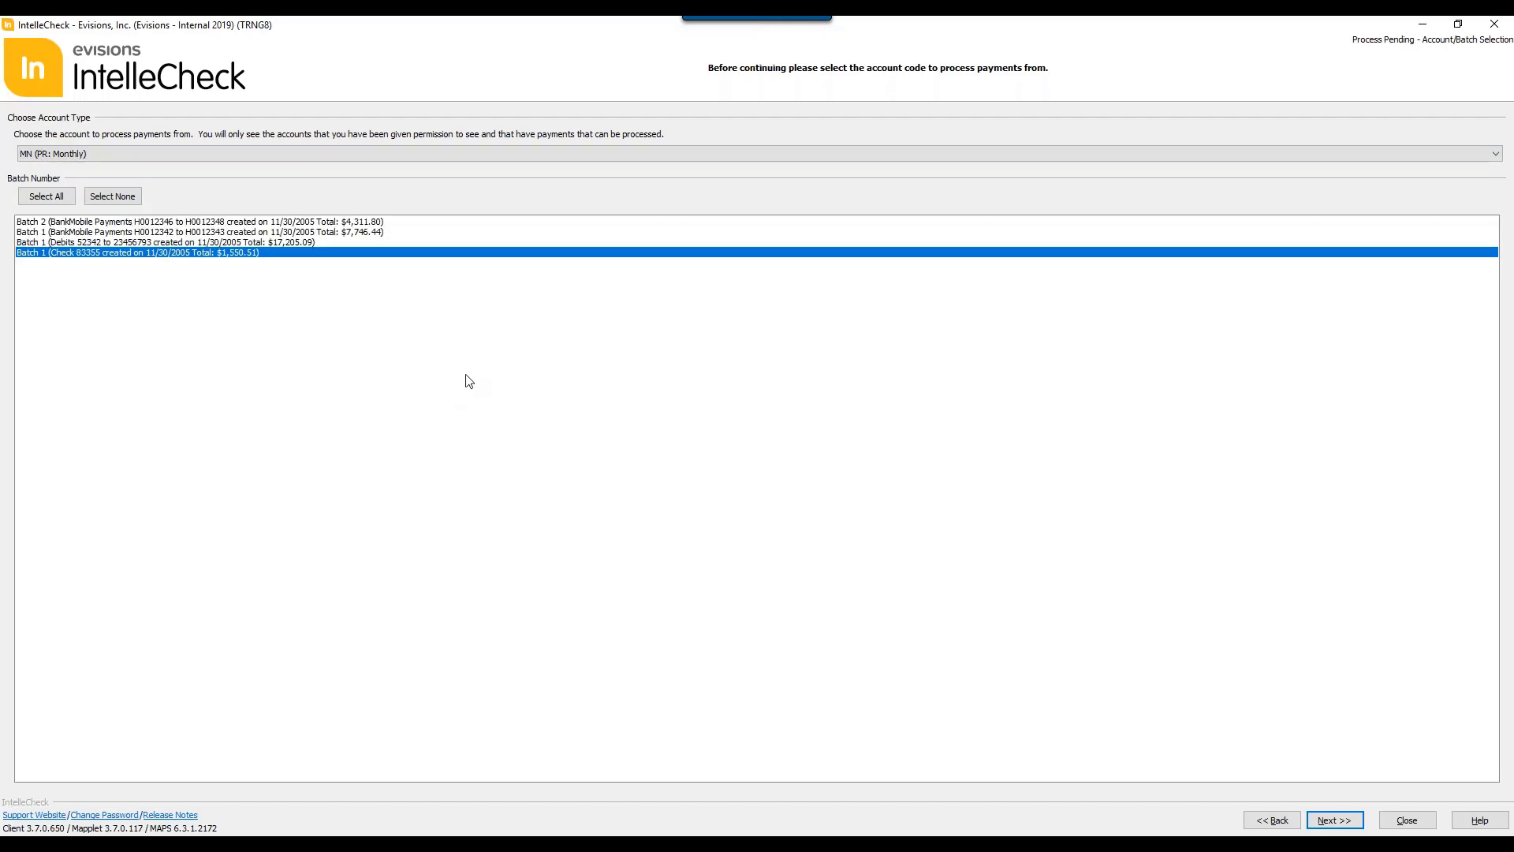
left_click(334, 223, "ctrl")
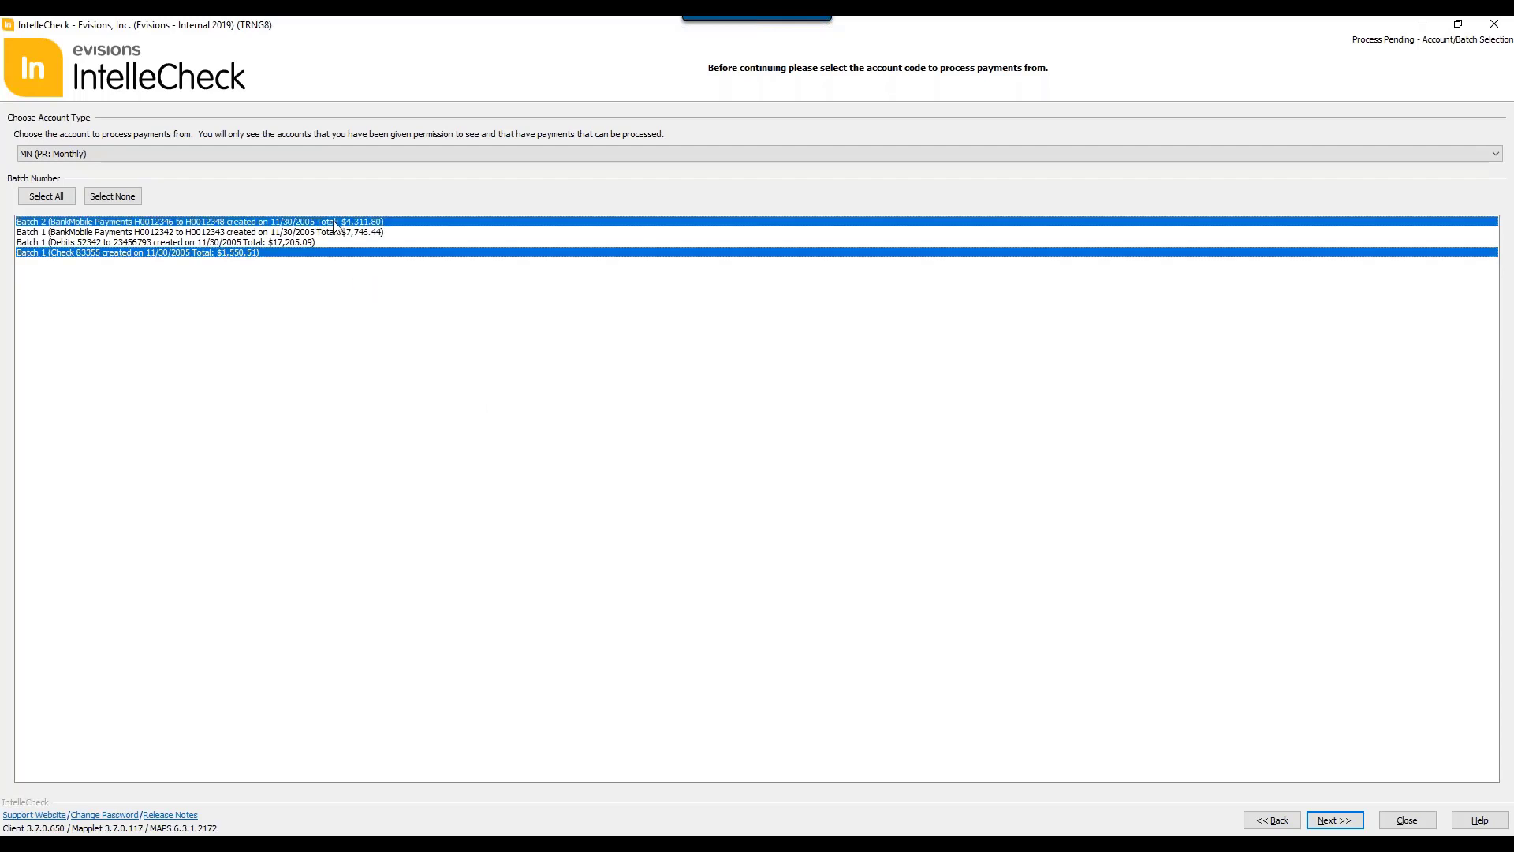
left_click(358, 341, "ctrl")
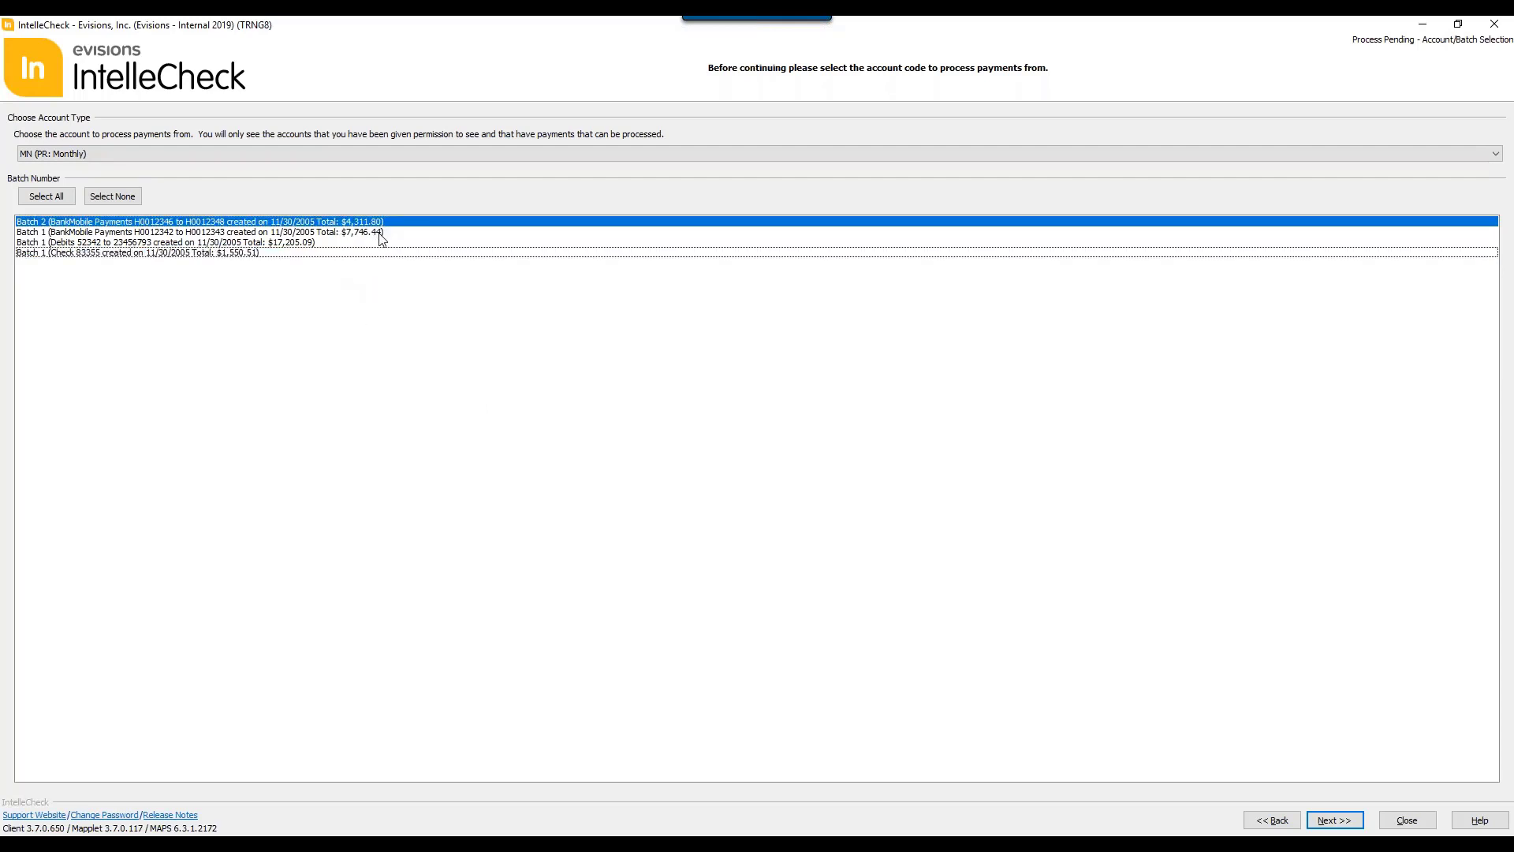
left_click_drag(379, 238, 379, 234)
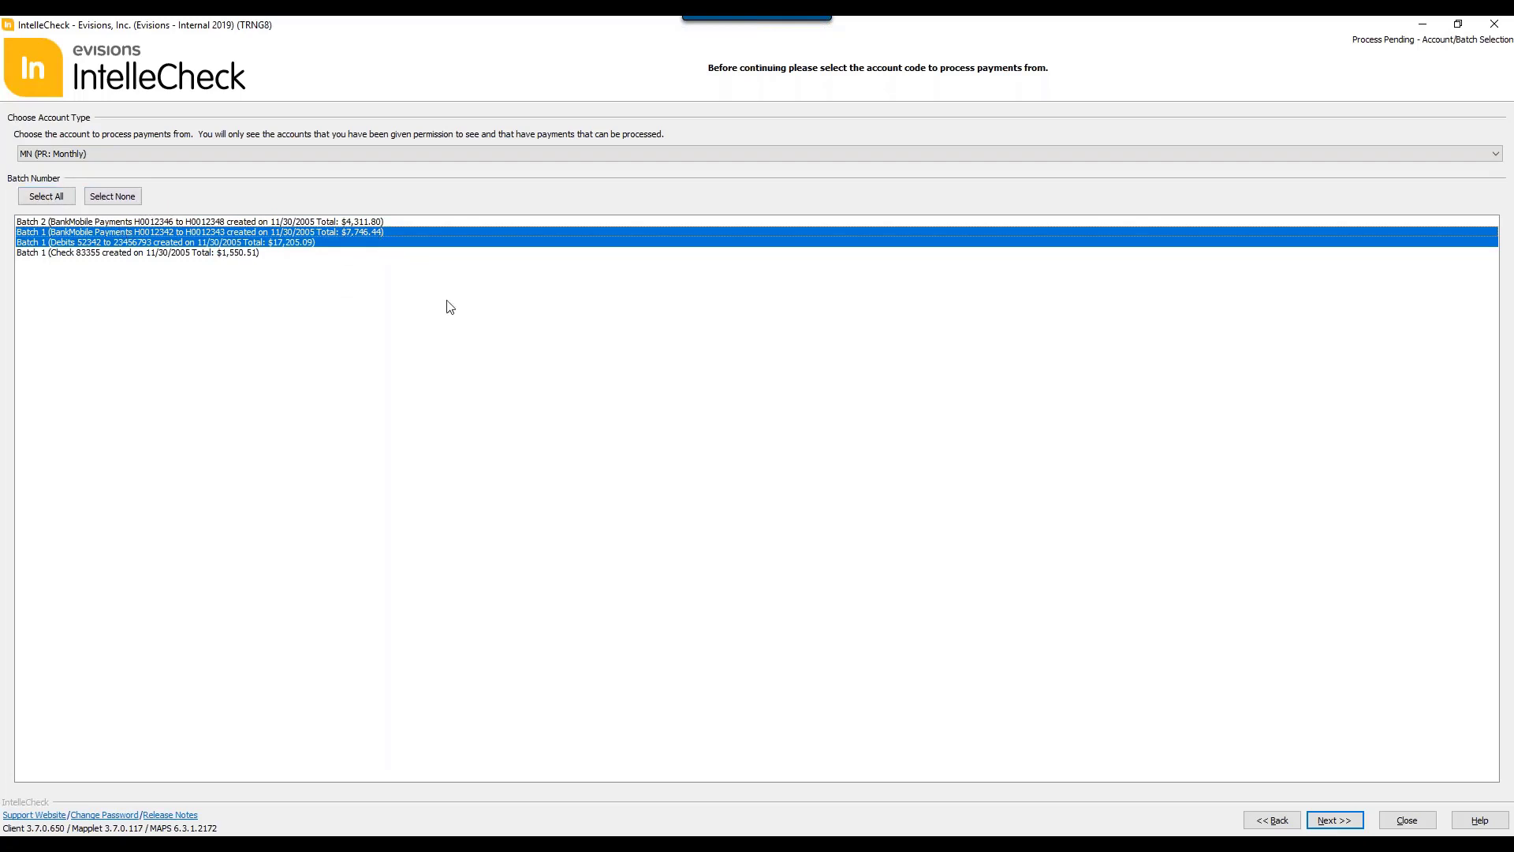
Step: Select all batches of the monthly payroll account and continue to the payment selection
left_click(55, 199)
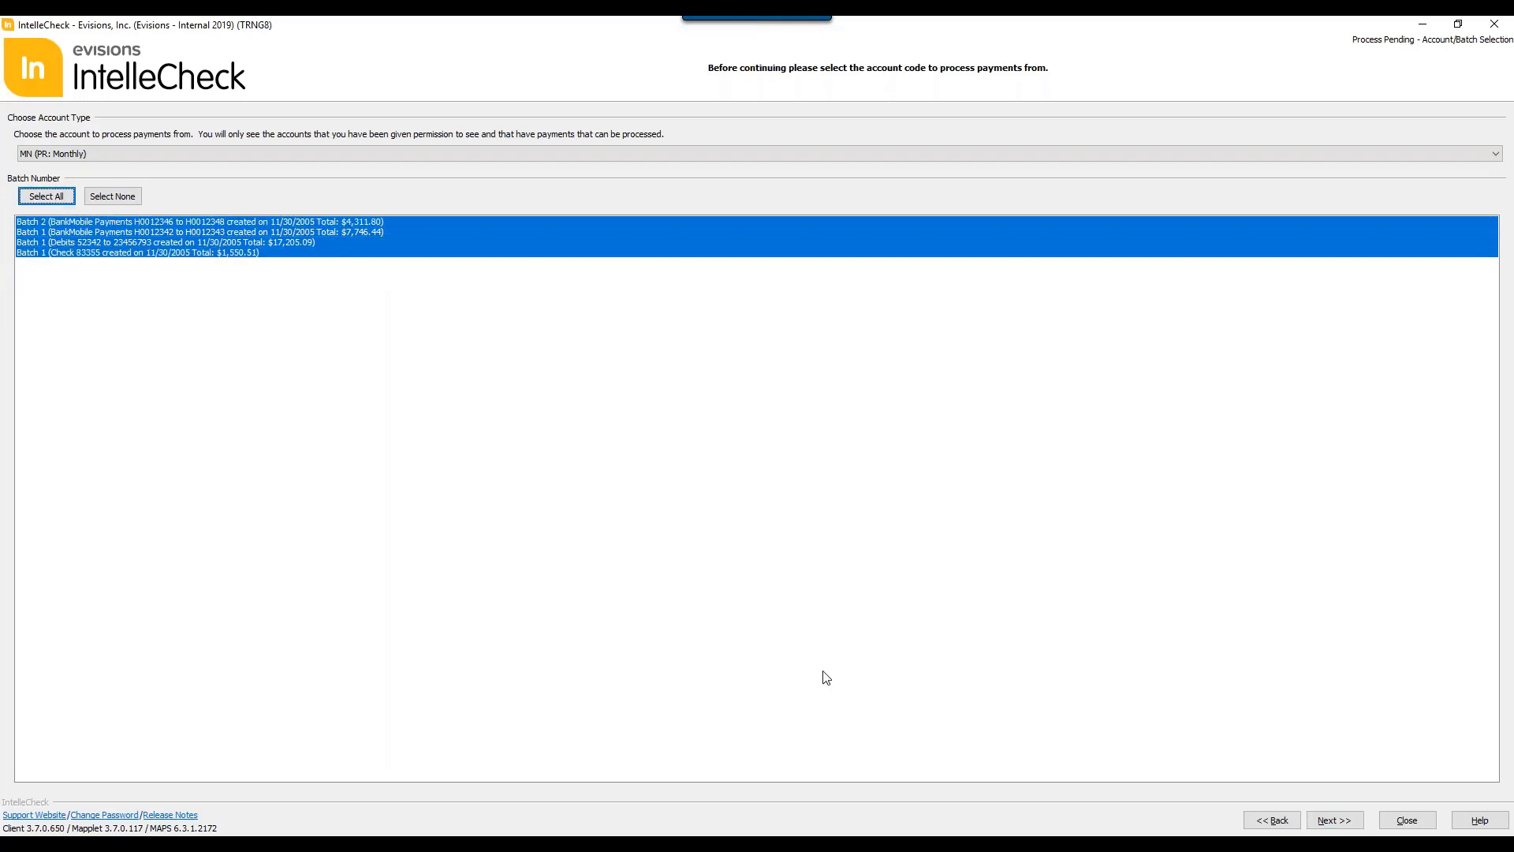
left_click(1336, 825)
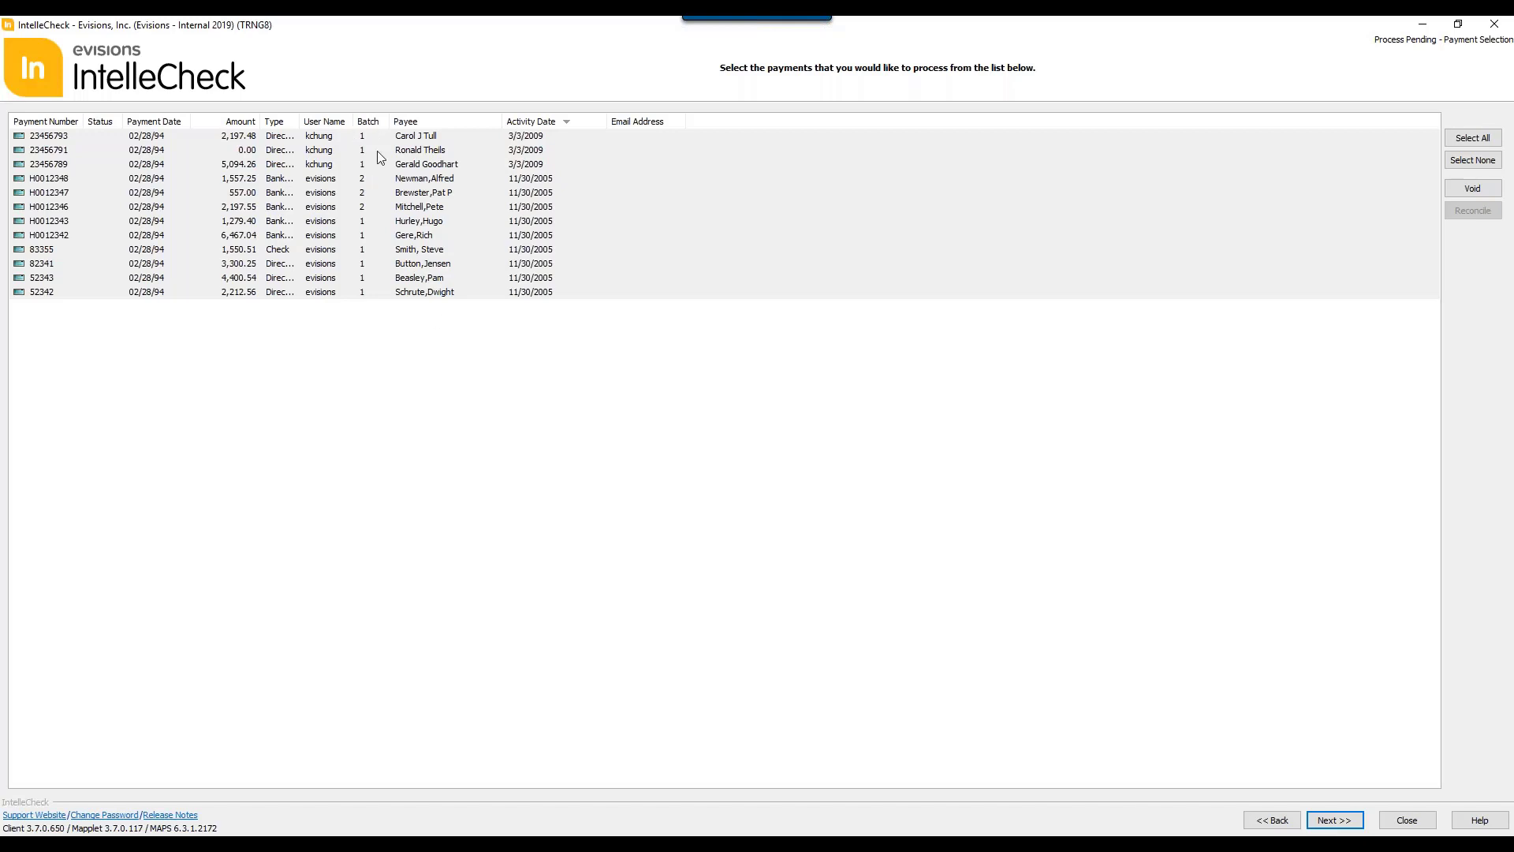
Step: Rearrange the payment list columns to run Status, Type, Amount, Payment Date, Batch, Payee, User Name, Email Address
left_click_drag(333, 127, 712, 120)
left_click_drag(197, 123, 282, 122)
left_click_drag(164, 123, 253, 121)
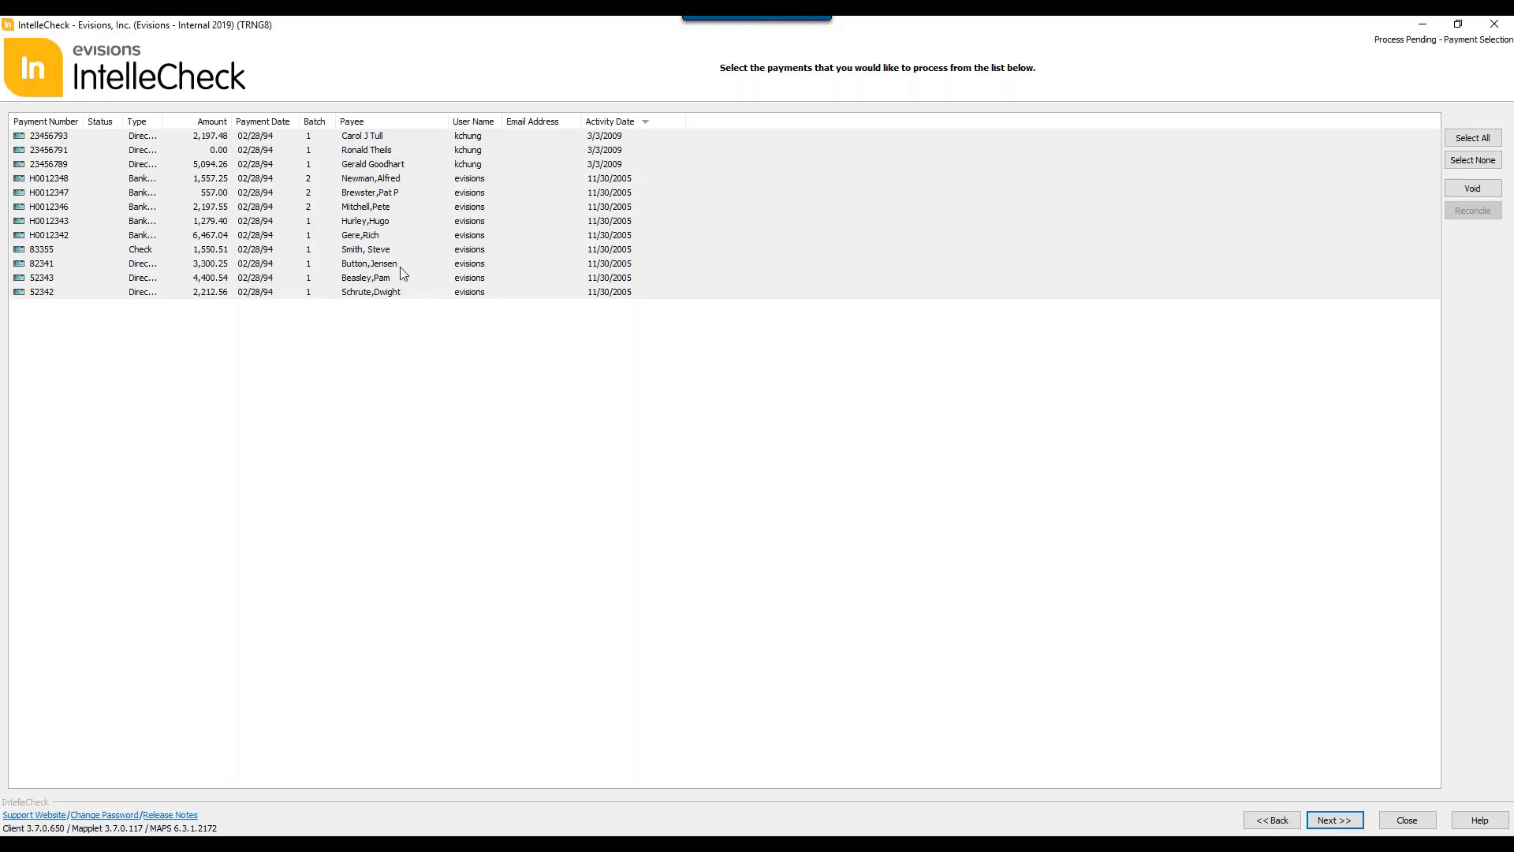
Step: Sort the payment list by Payee, by User Name and finally by Email Address
left_click(389, 120)
left_click(496, 123)
left_click(537, 122)
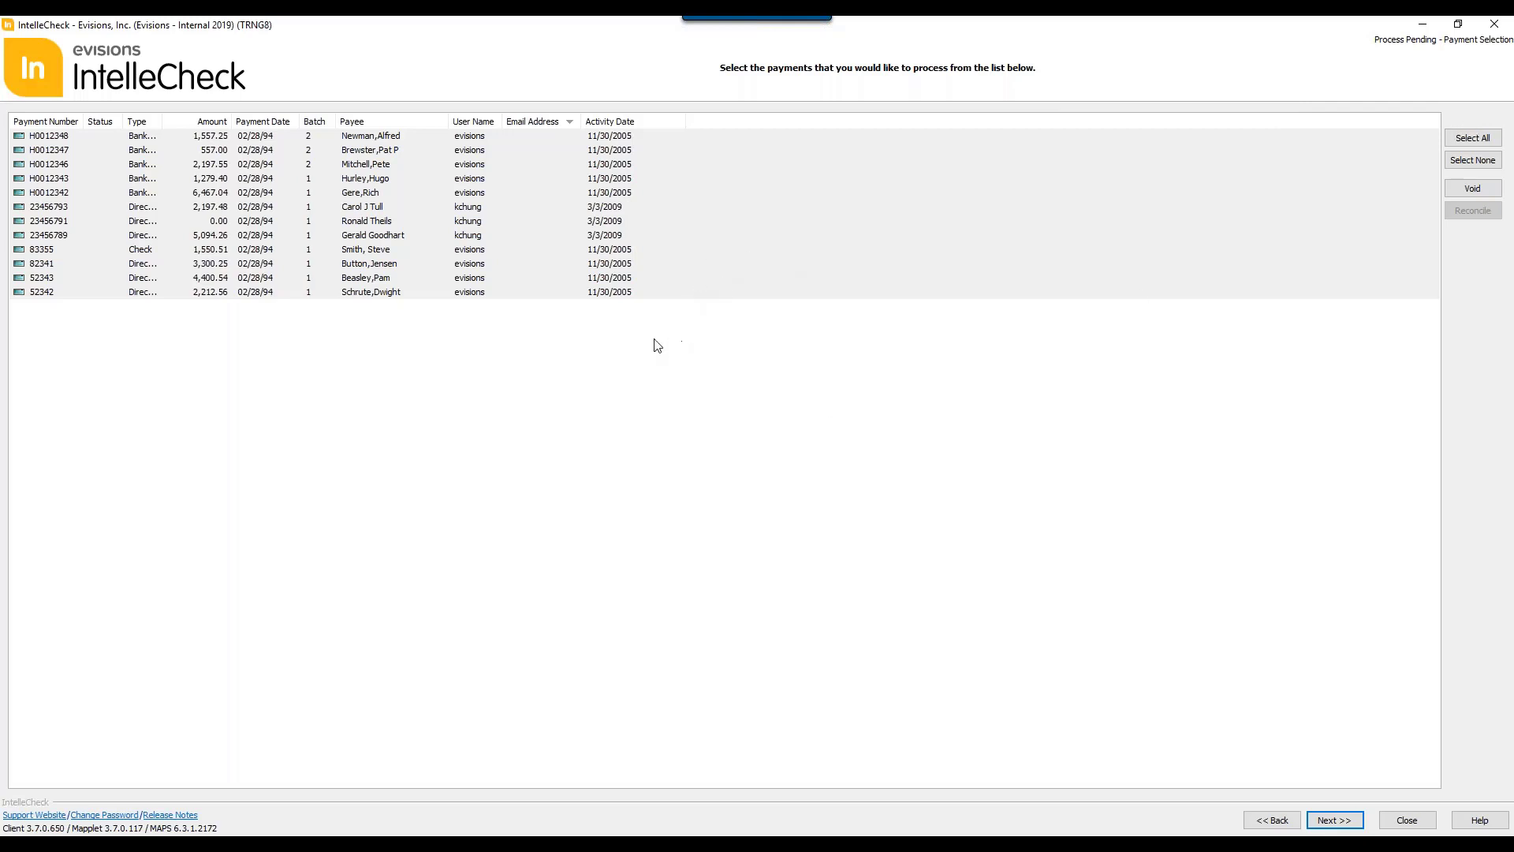
Step: Select all listed payments and continue past the selection summary to the processing configuration
left_click(1471, 138)
left_click(1335, 820)
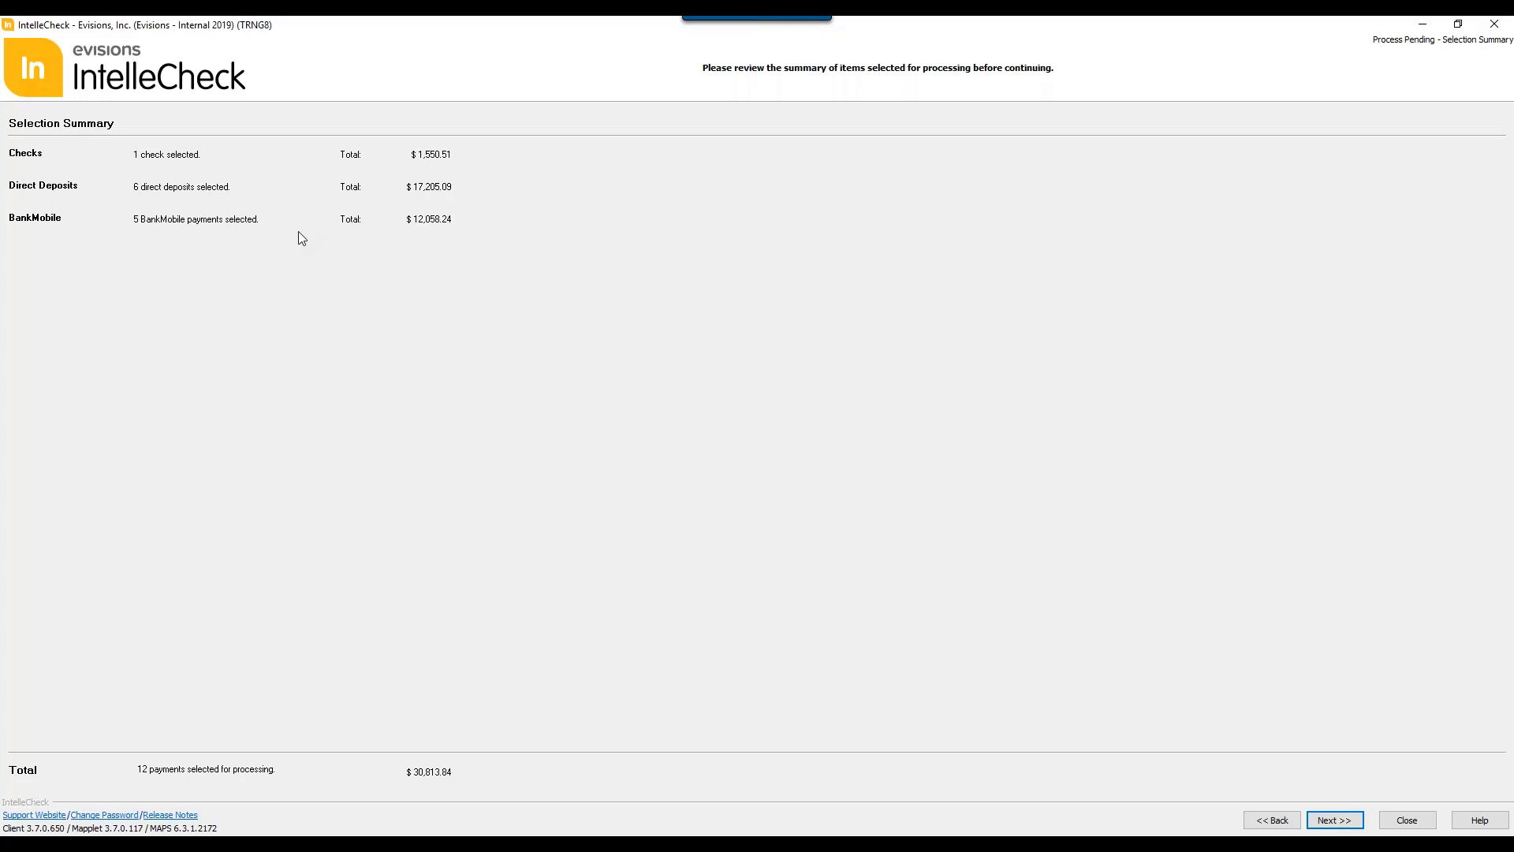
left_click(1325, 818)
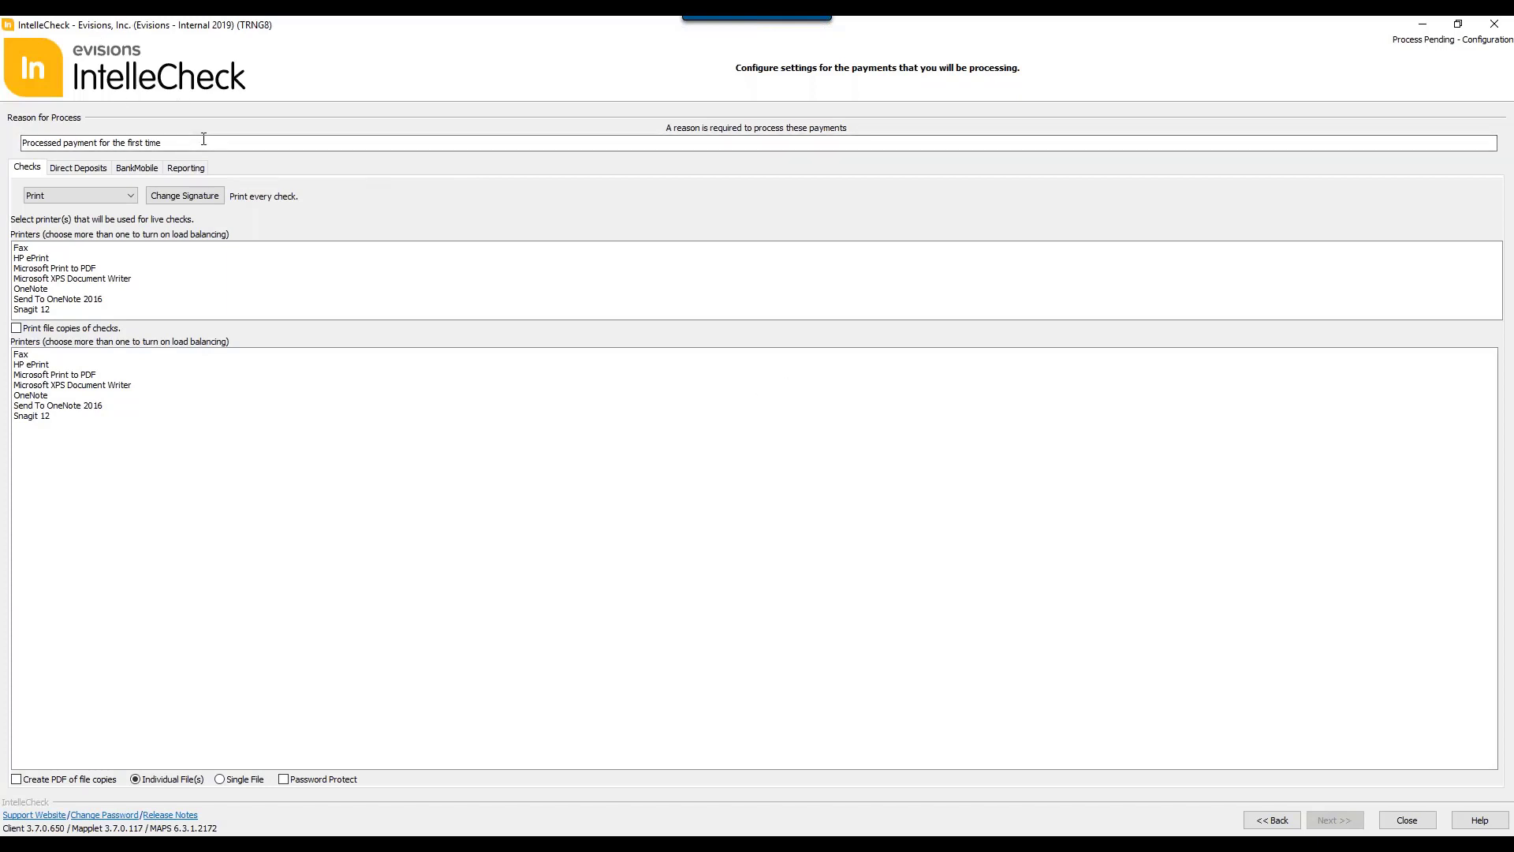
Step: Enable printed file copies and PDF file copies for checks, and set check handling to No processing
left_click(131, 197)
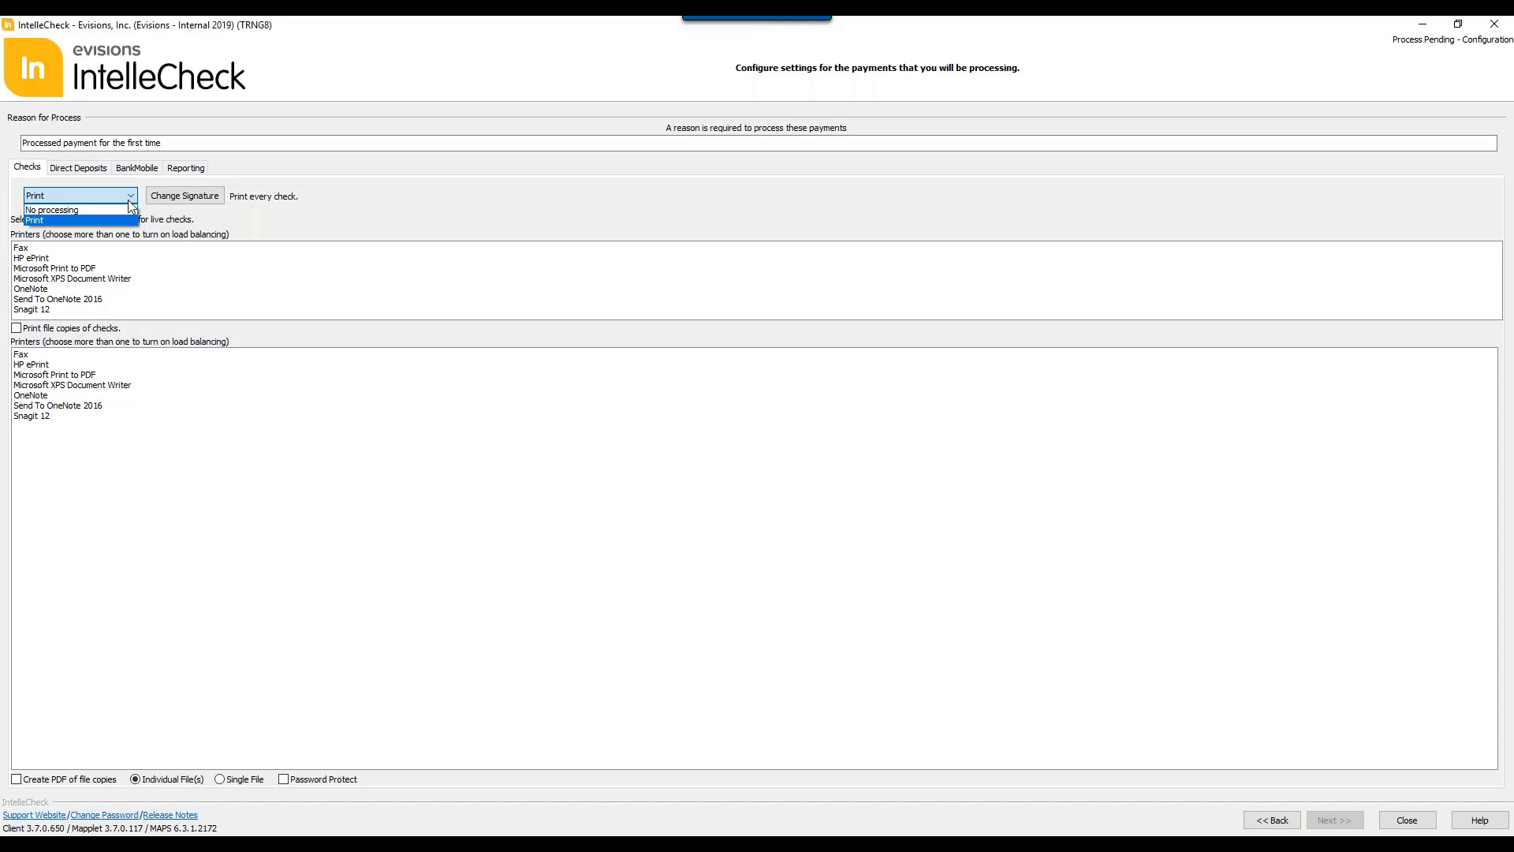
left_click(345, 239)
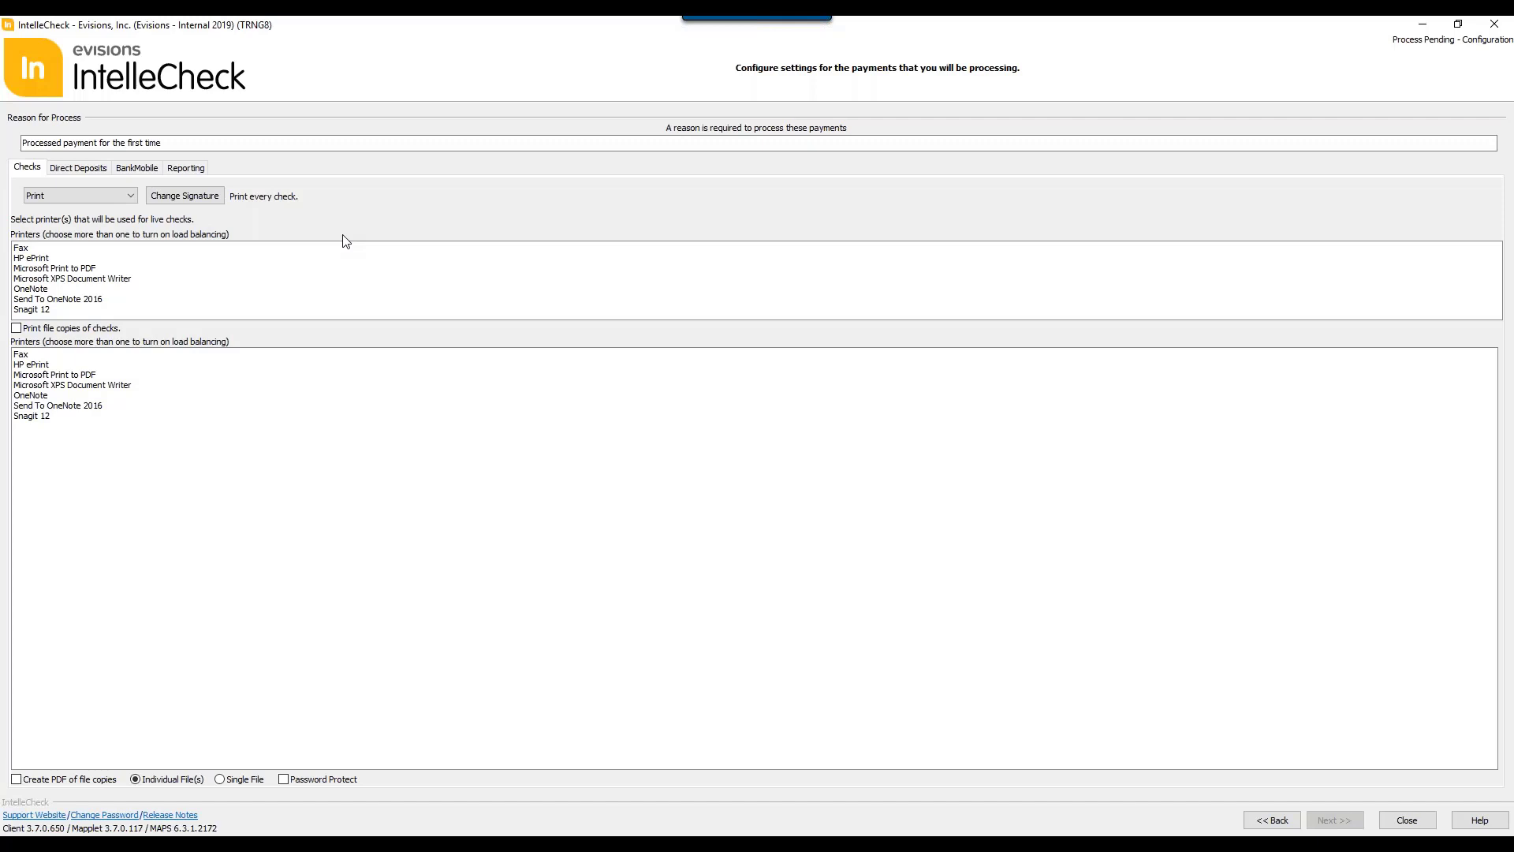
left_click(16, 328)
left_click(15, 779)
left_click(131, 196)
left_click(108, 217)
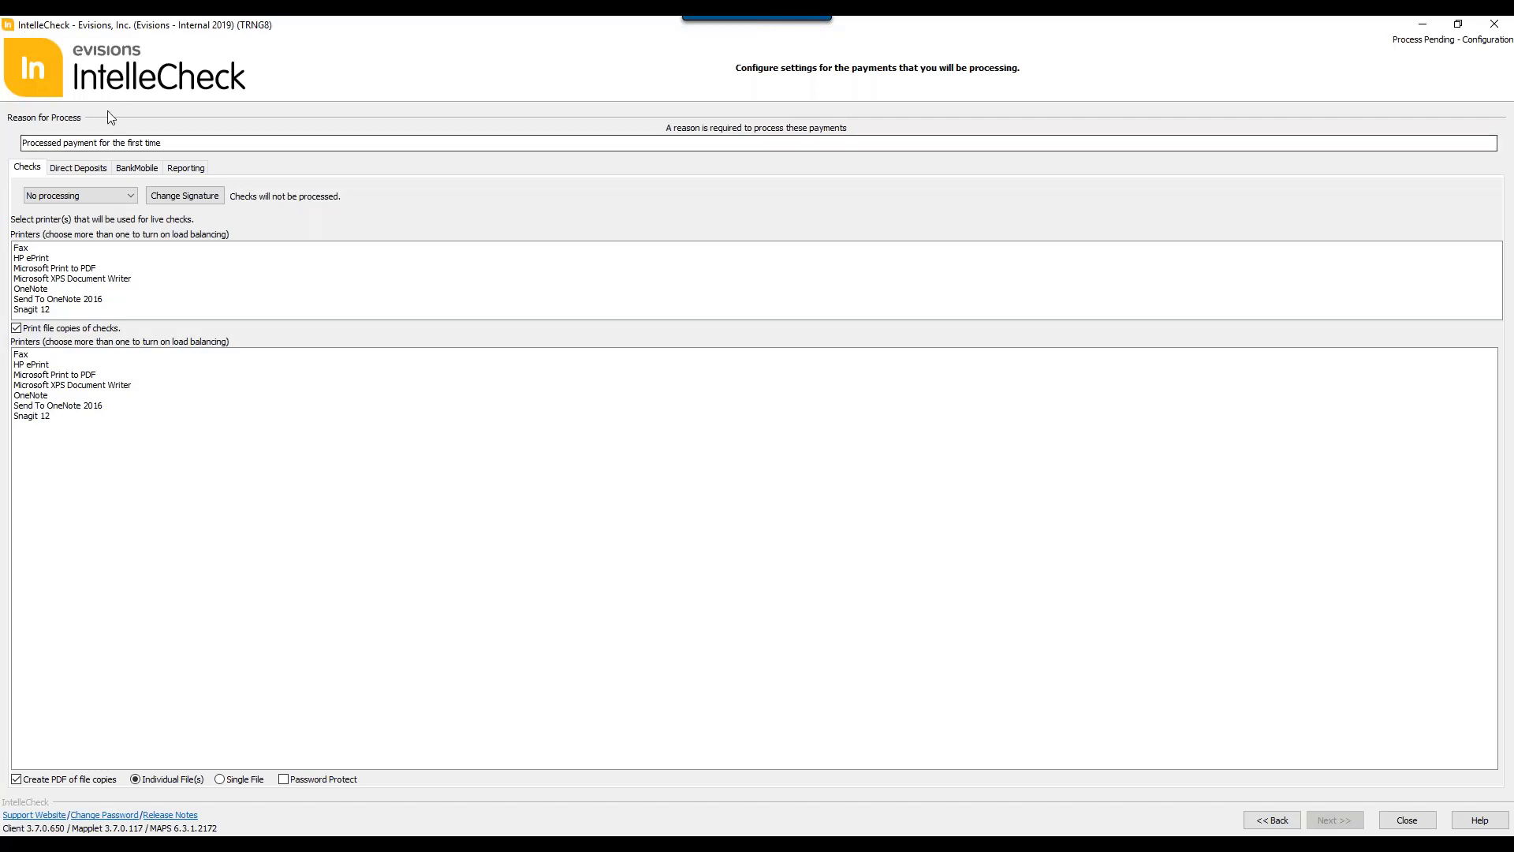
Step: Set direct deposit notices to Email Only, check their email properties, and schedule delivery on 10/29/2019 at 12:00 AM
left_click(91, 173)
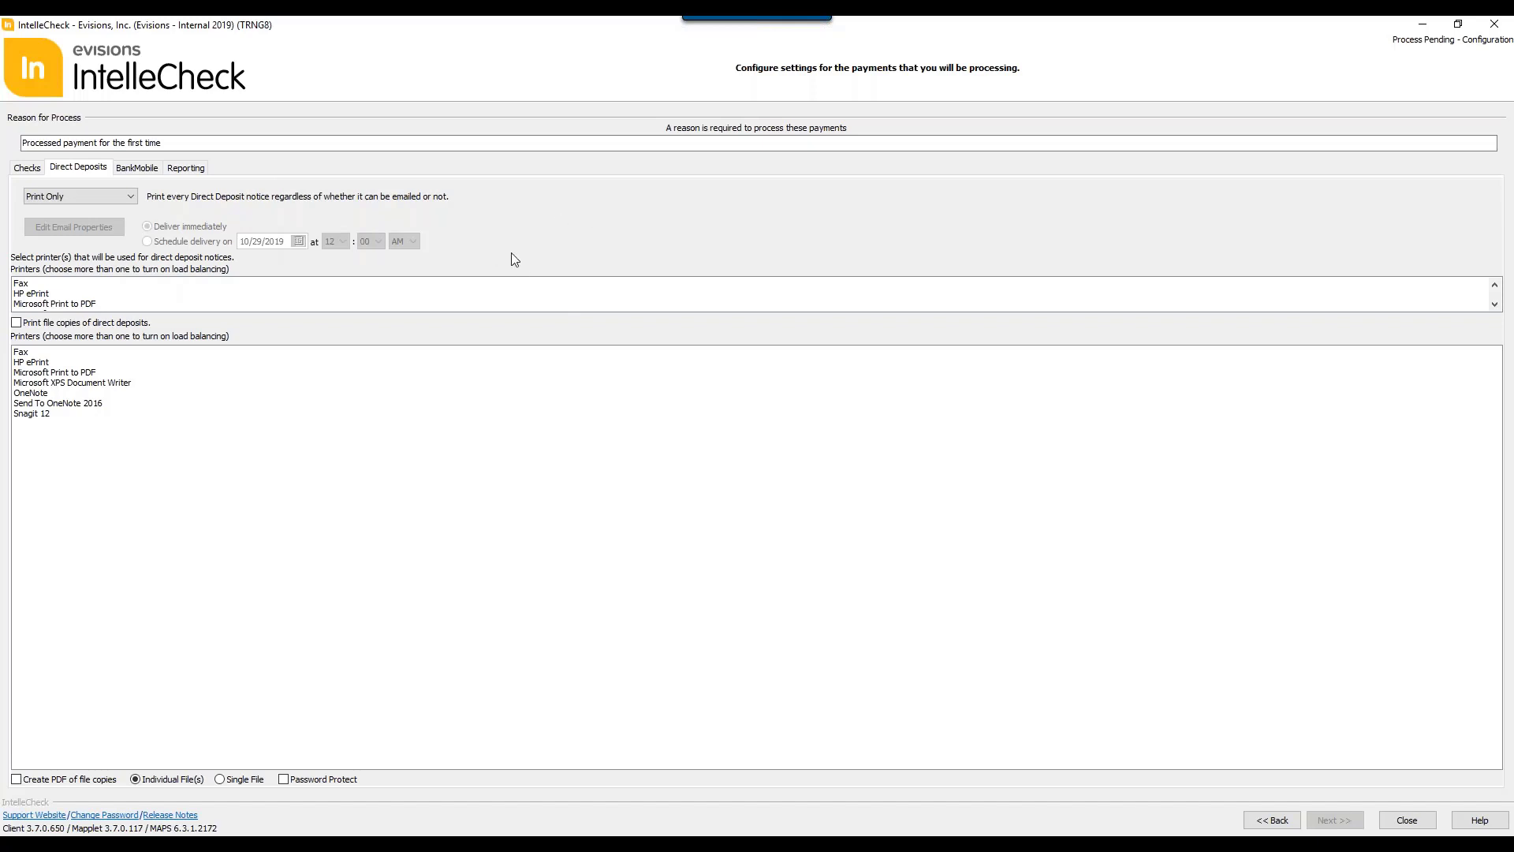
left_click(123, 200)
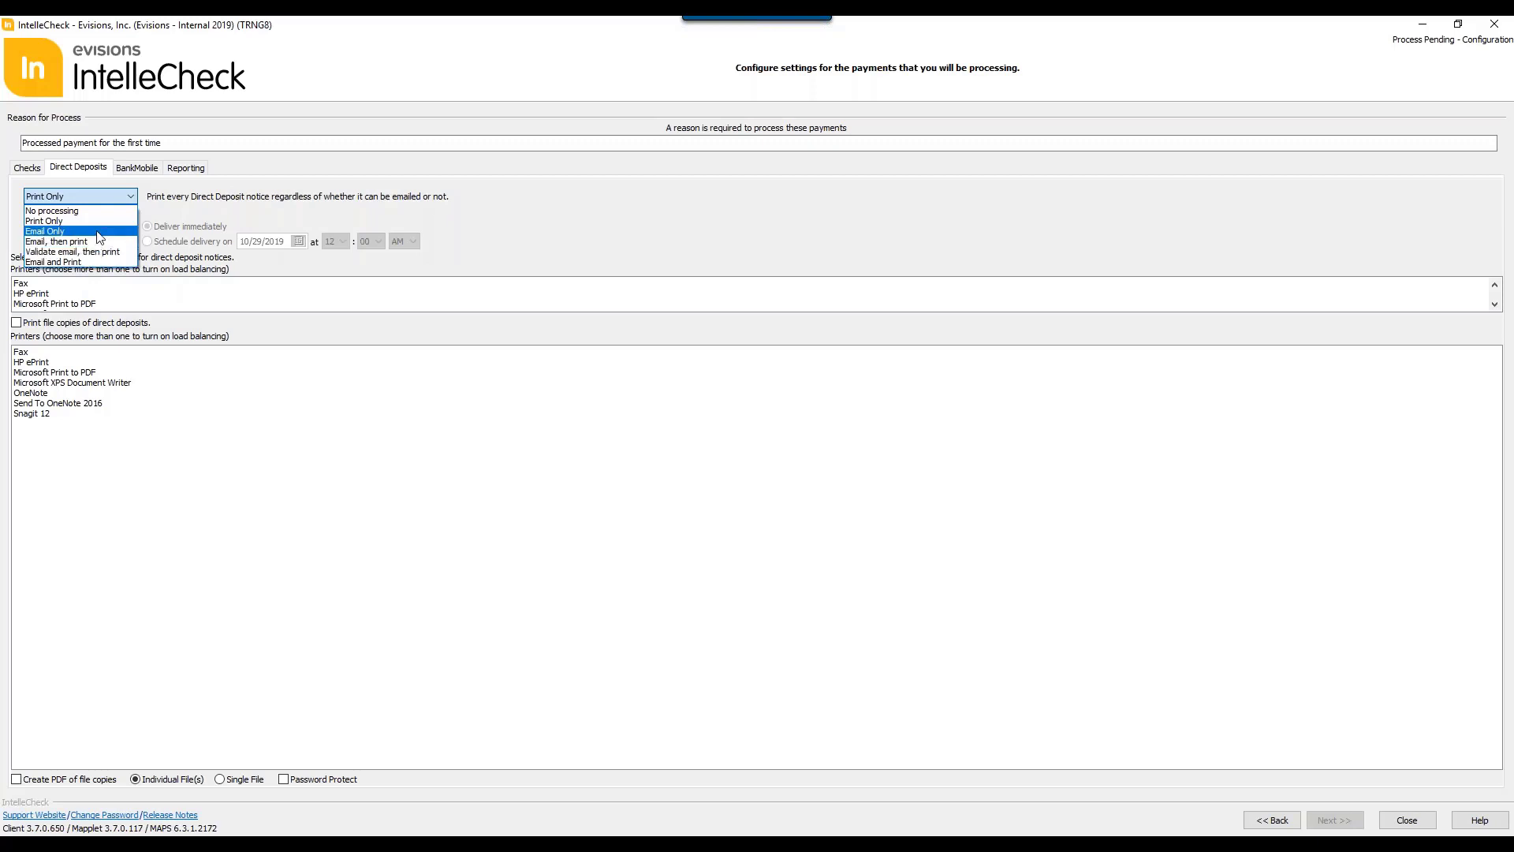
left_click(45, 231)
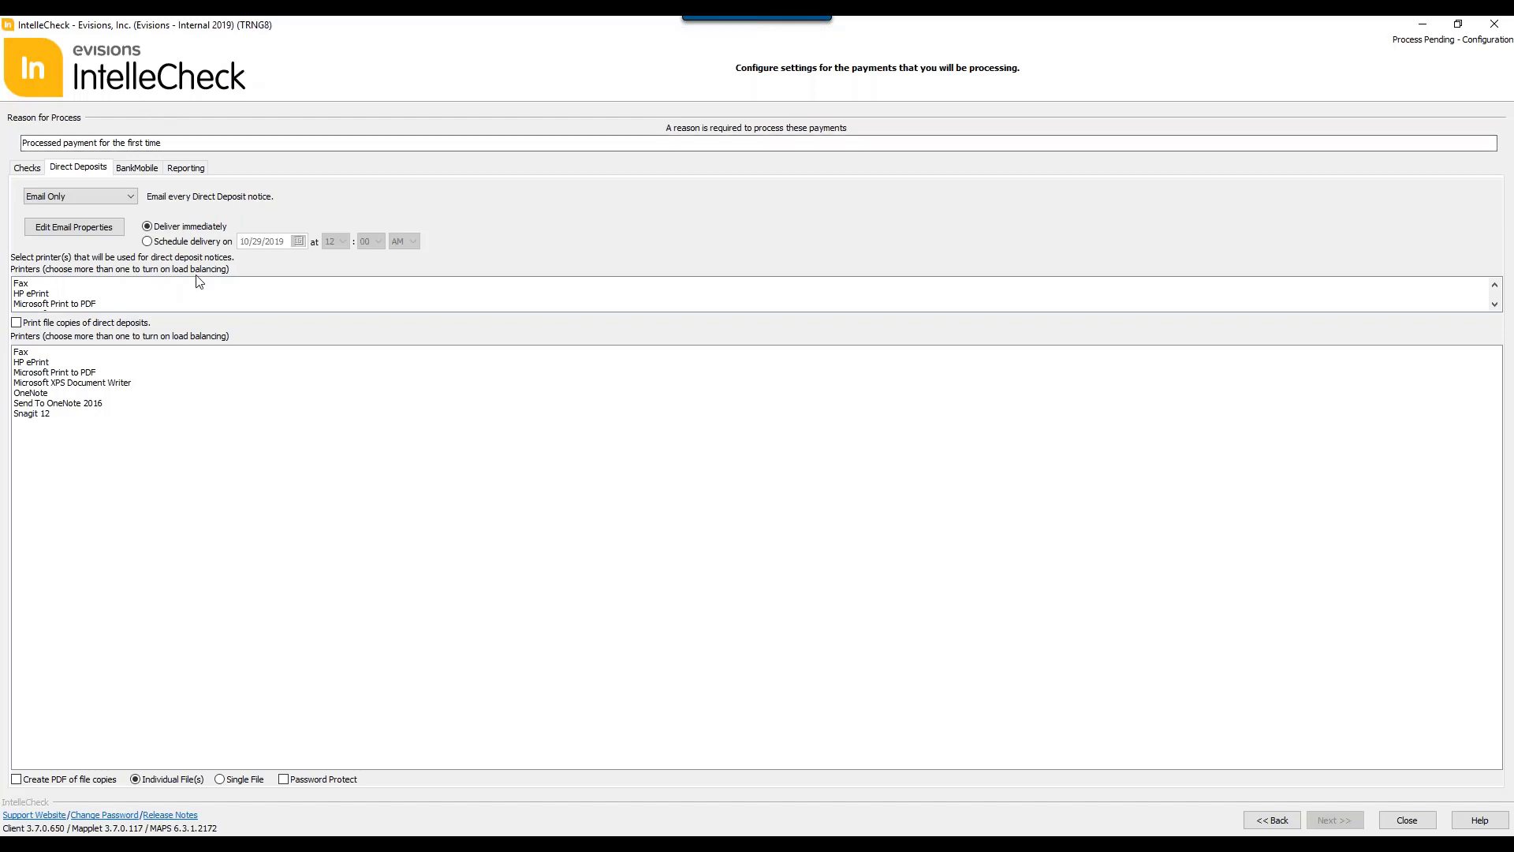
left_click(105, 234)
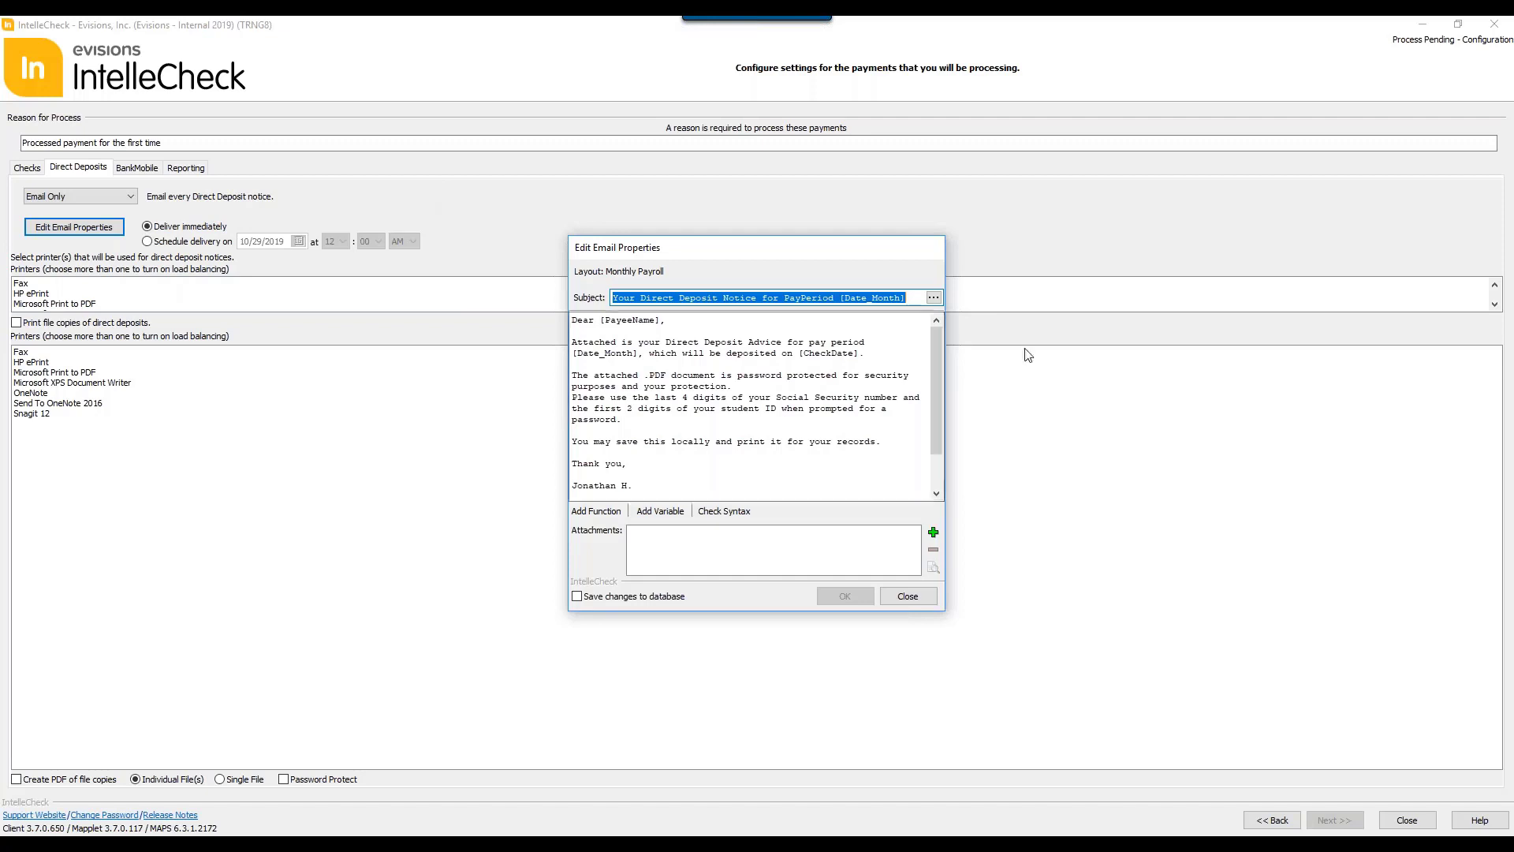
left_click(910, 596)
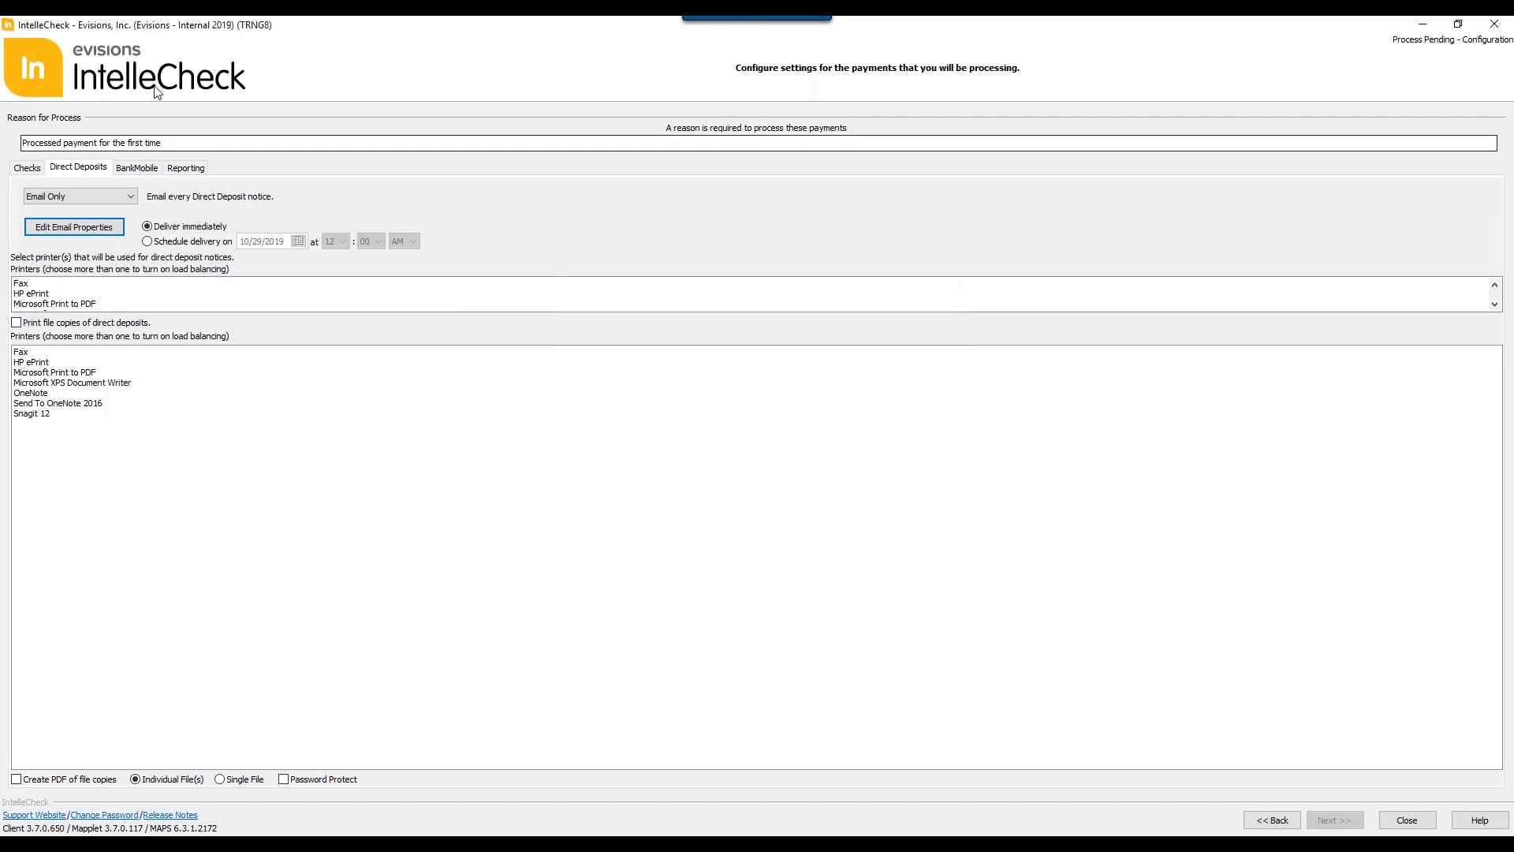
left_click(150, 243)
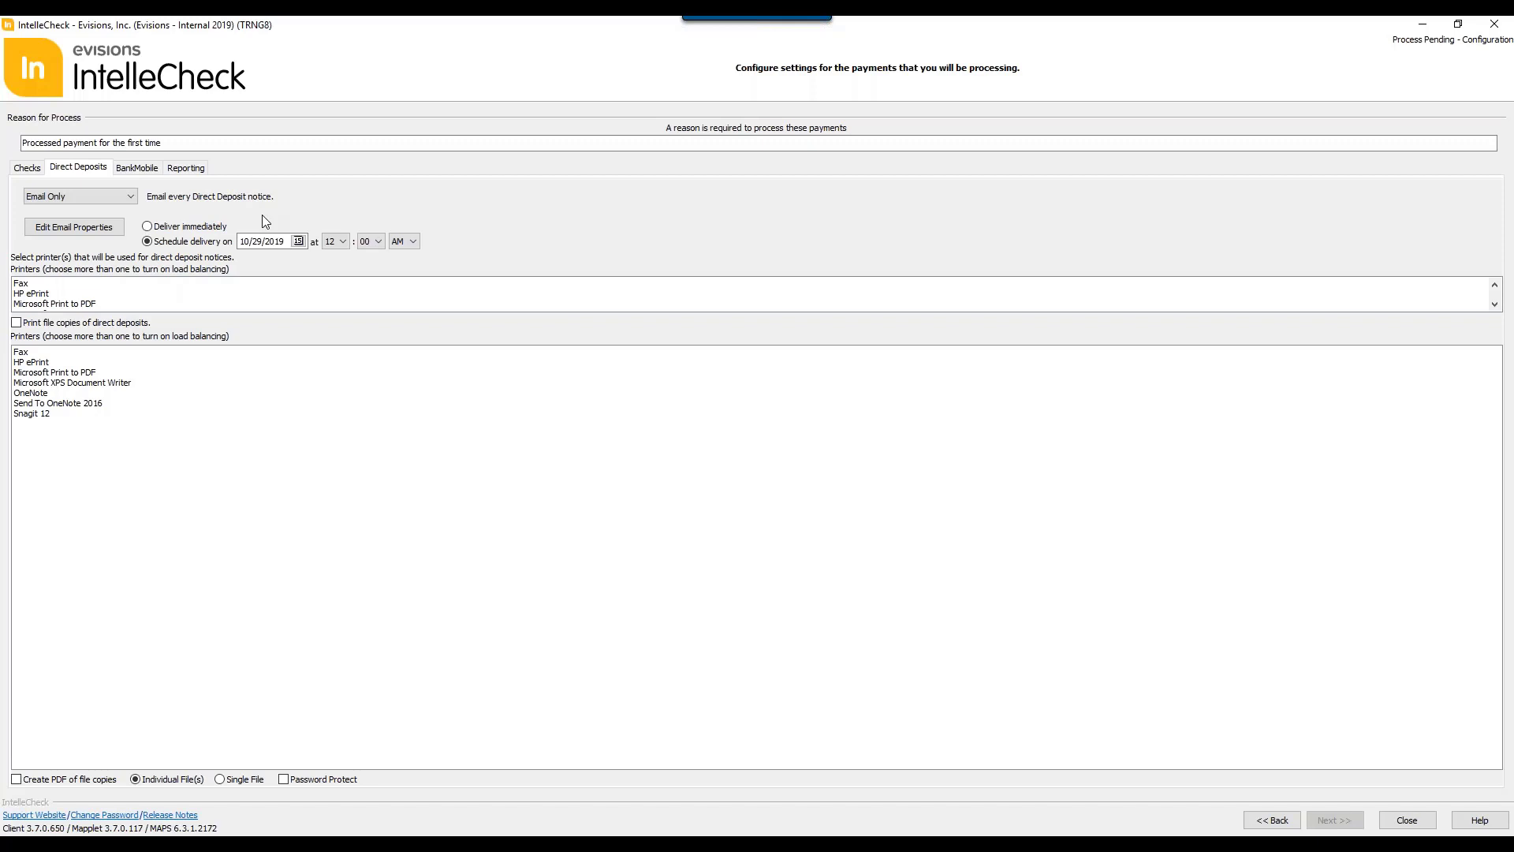
Step: Review the BankMobile and Reporting settings and close Process Pending to return to the main menu
left_click(140, 172)
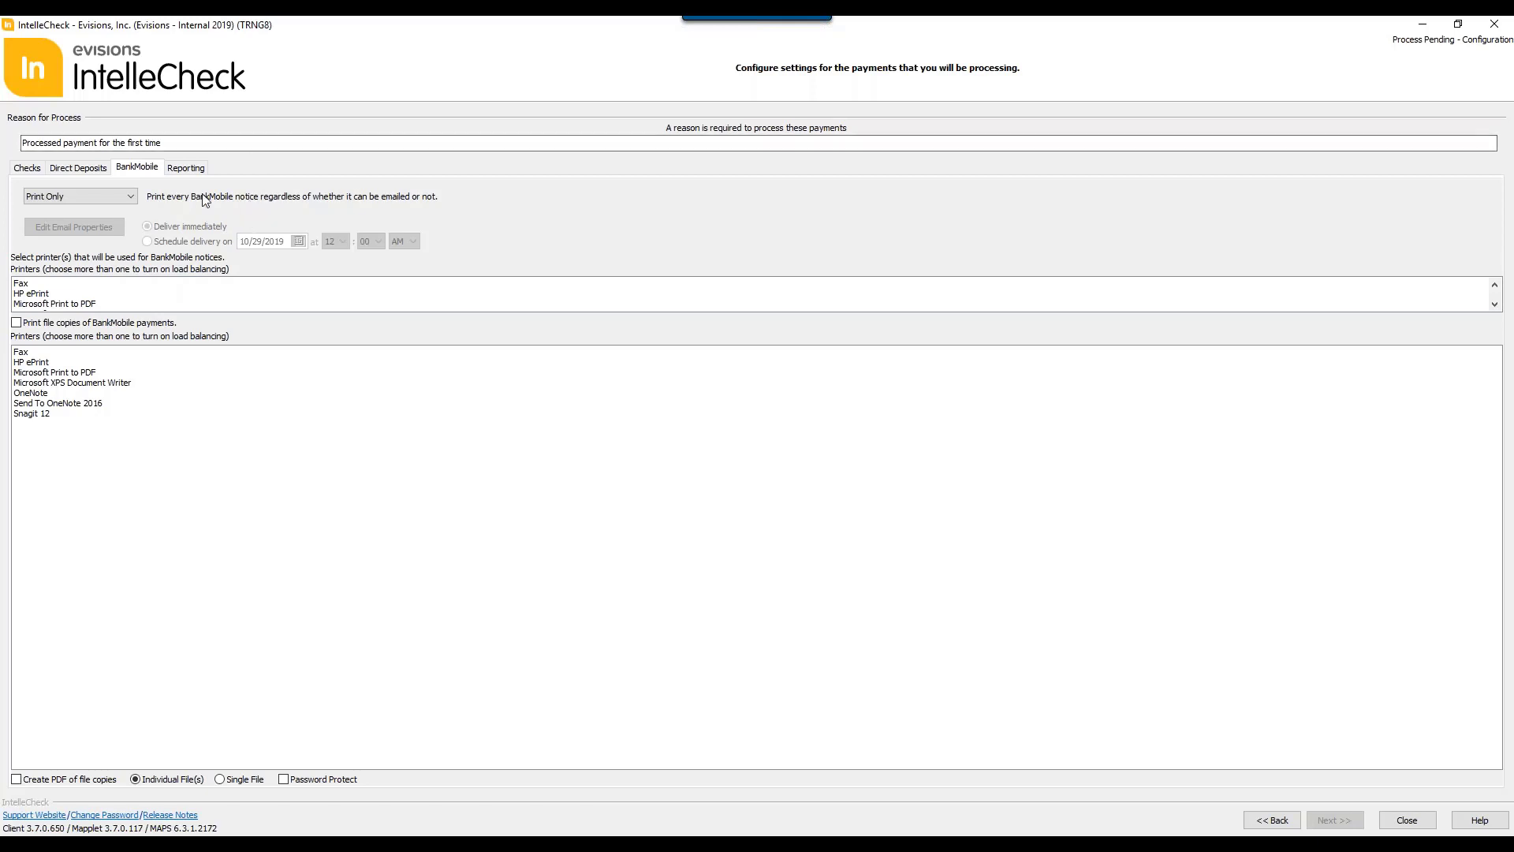
left_click(193, 168)
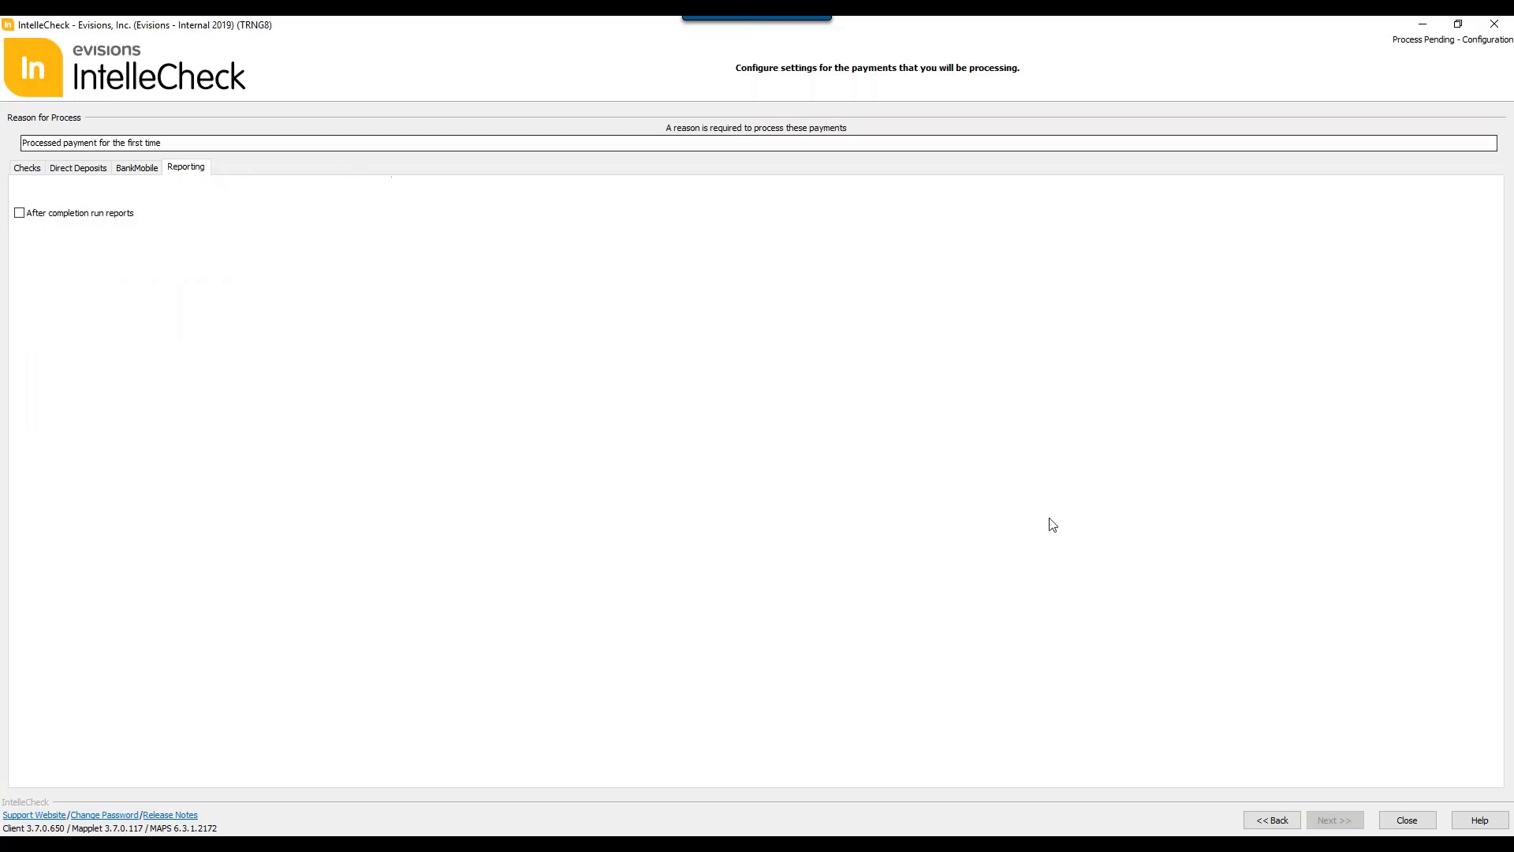
left_click(1410, 822)
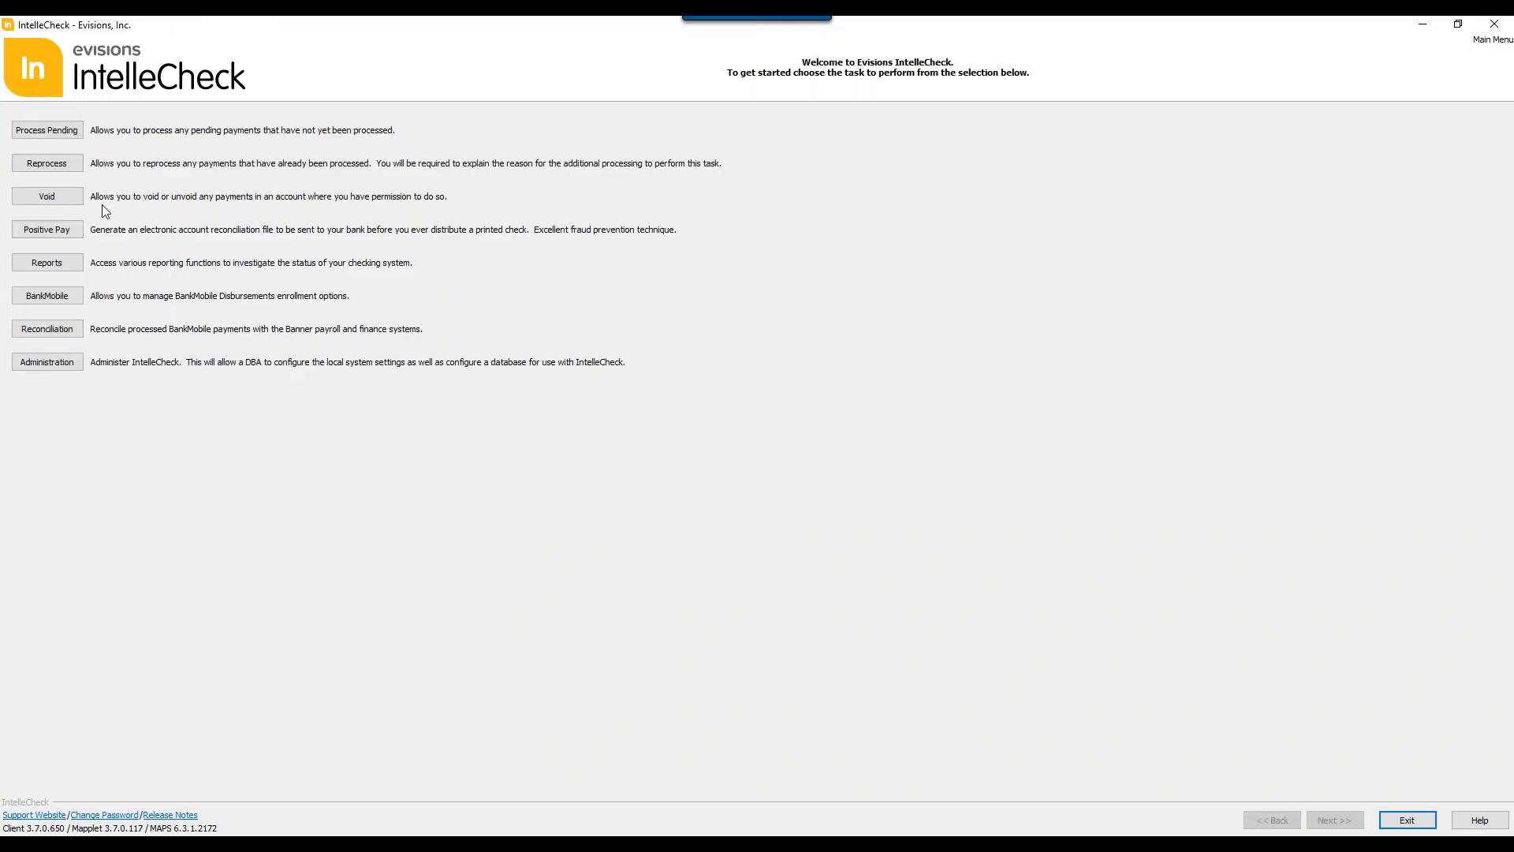
Step: Open the Reprocess task, log in with the account password, and dismiss the updates notice
left_click(42, 161)
type("•••••••")
key("Return")
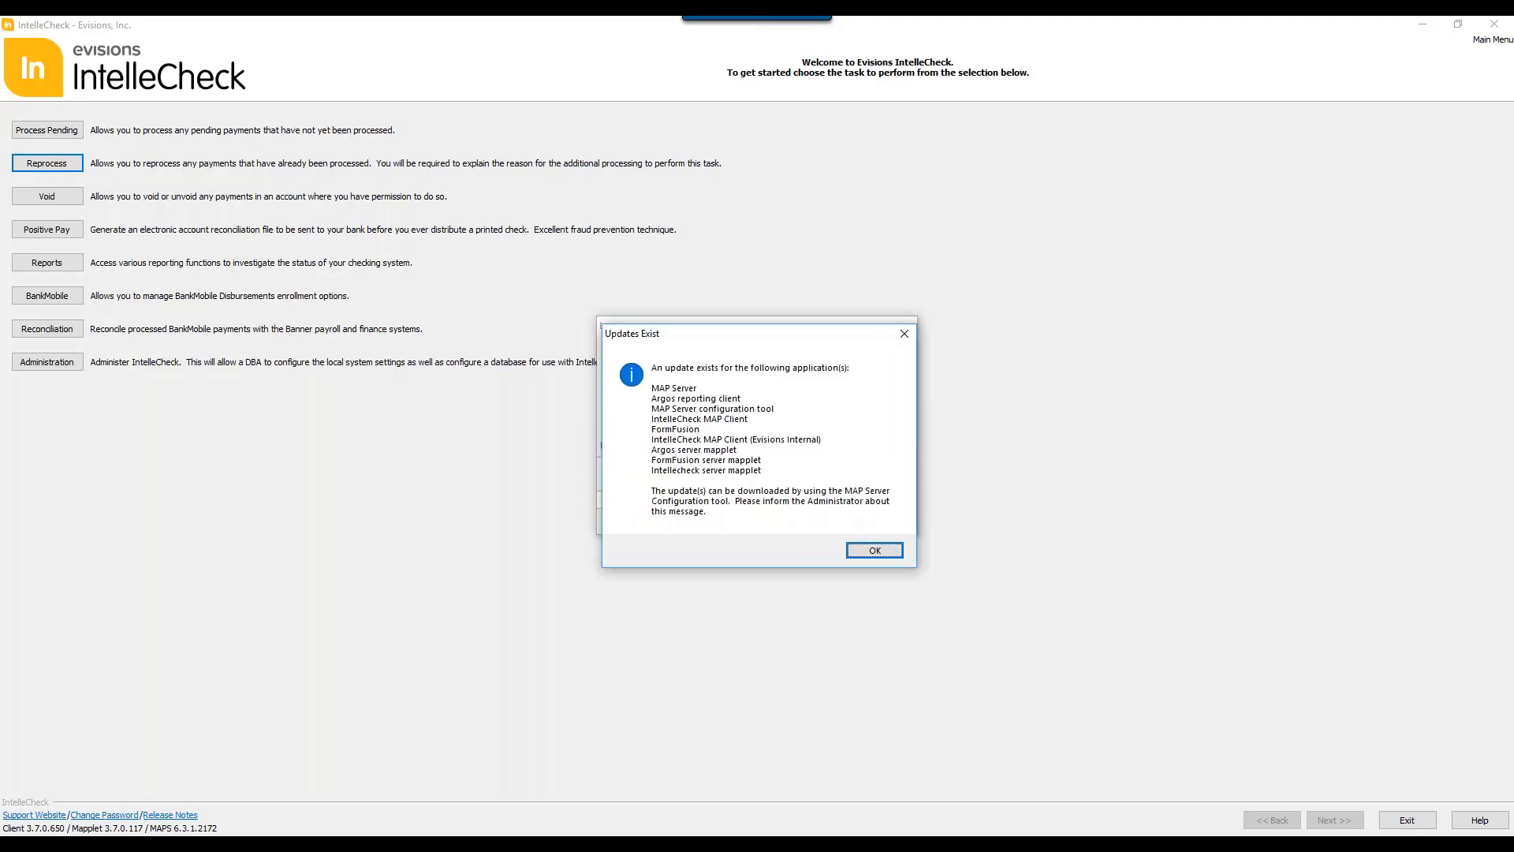
key("Return")
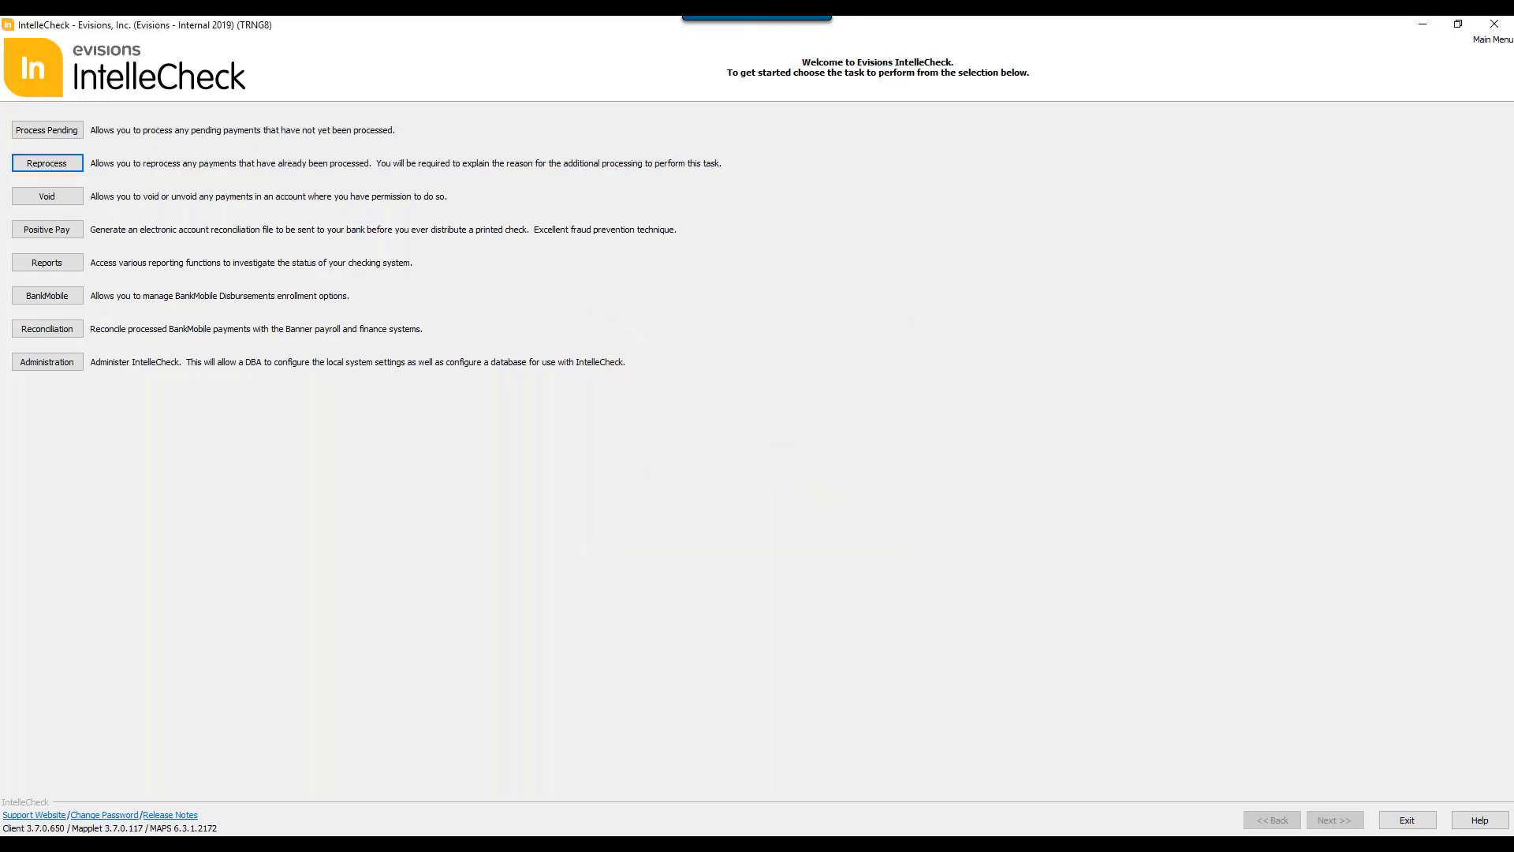
key("Return")
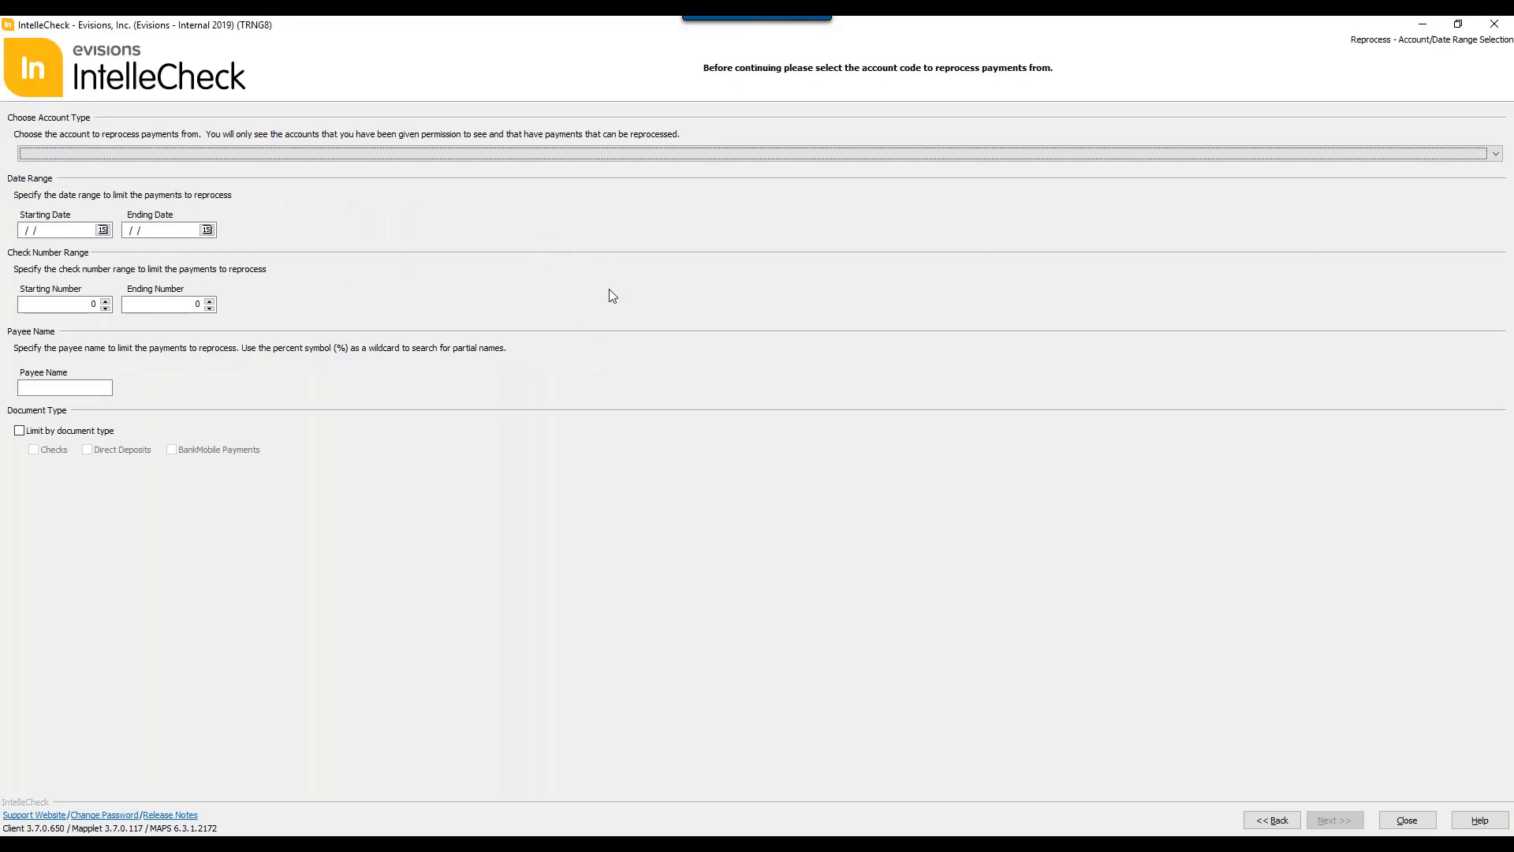
Step: Choose the MN (PR: Monthly) account for reprocessing and continue to the payment list without further limits
left_click(420, 158)
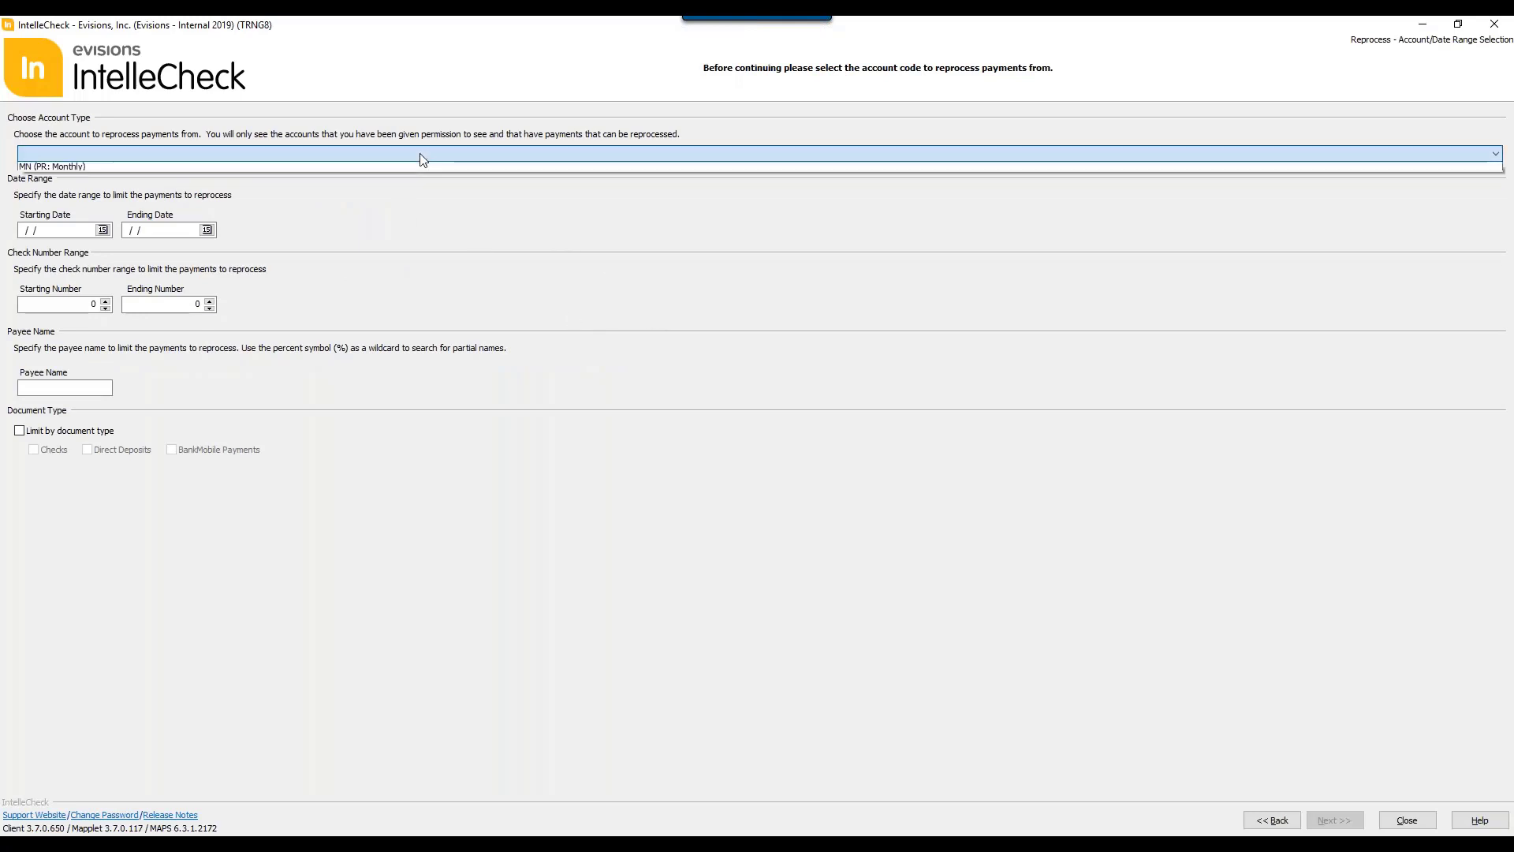
left_click(414, 173)
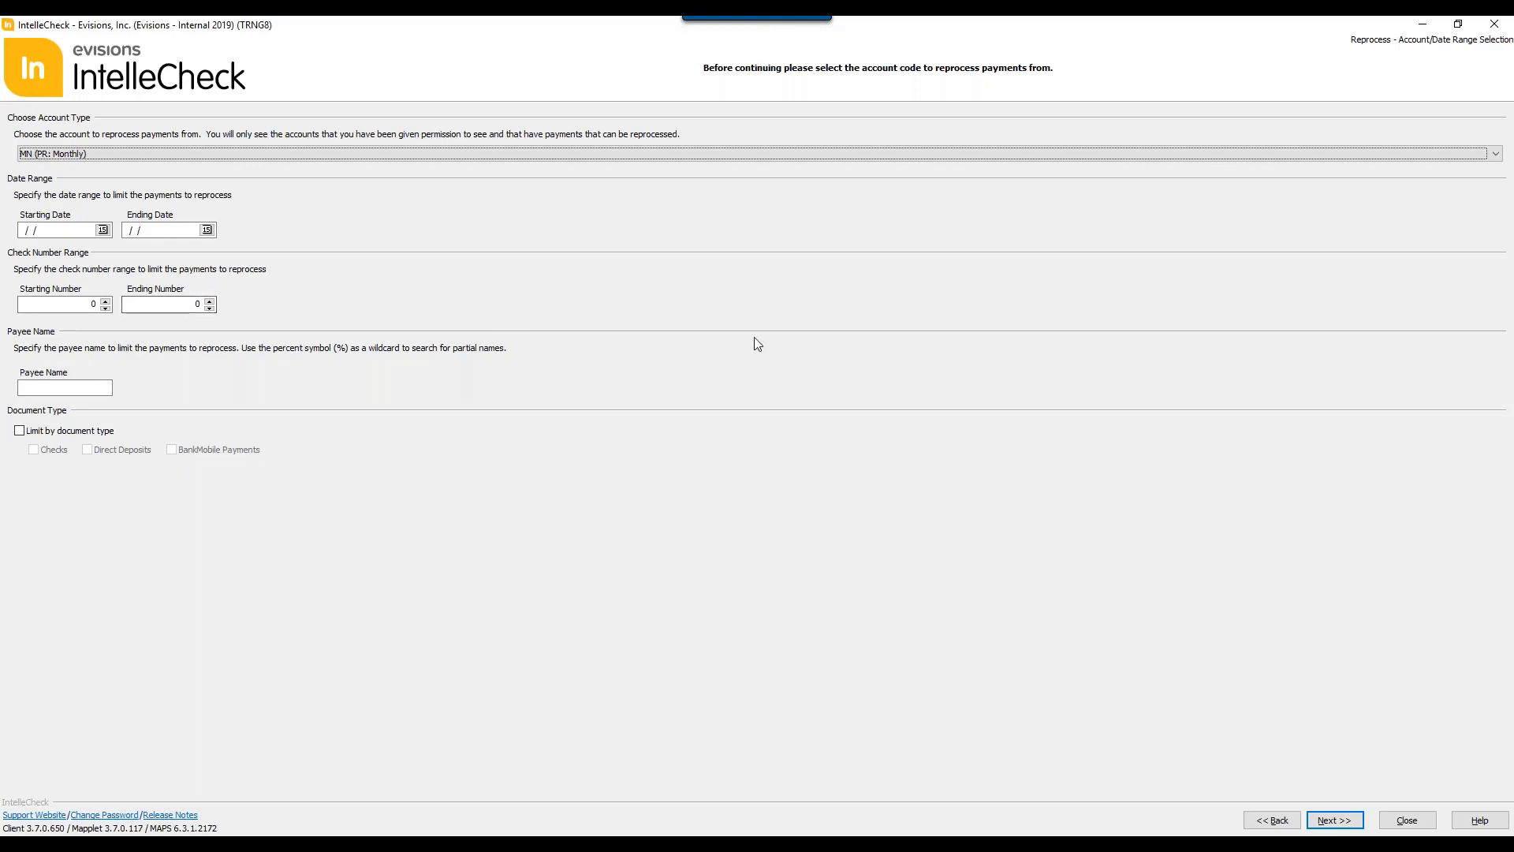
left_click(1334, 820)
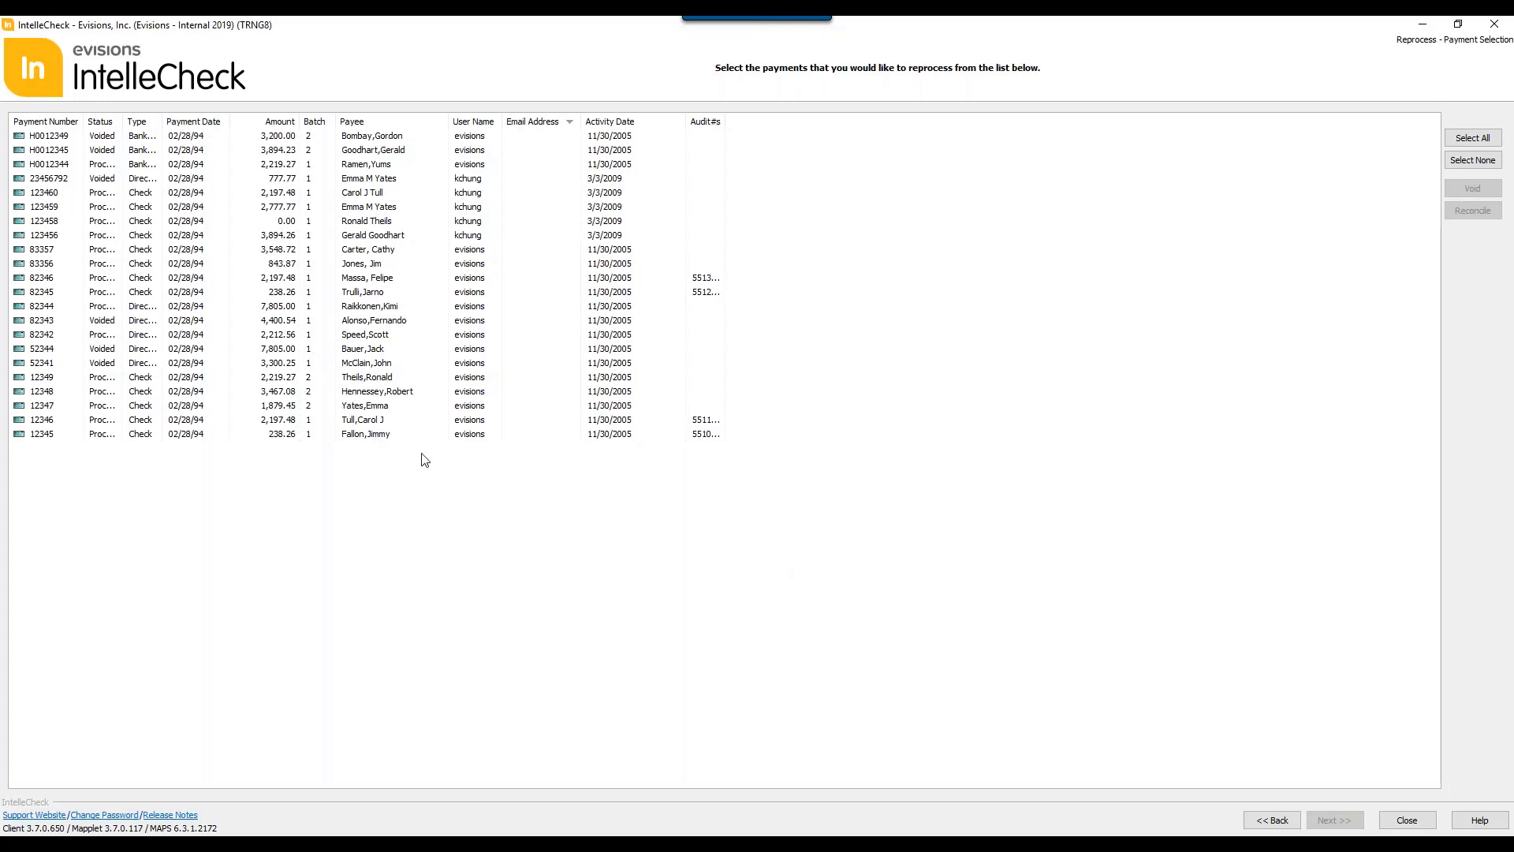
Step: Select the four processed checks with activity date 3/3/2009 and continue past the selection summary to the configuration
left_click(197, 198)
left_click(196, 208)
left_click(195, 197)
left_click(193, 208, "ctrl")
left_click(192, 224, "ctrl")
left_click(187, 238, "ctrl")
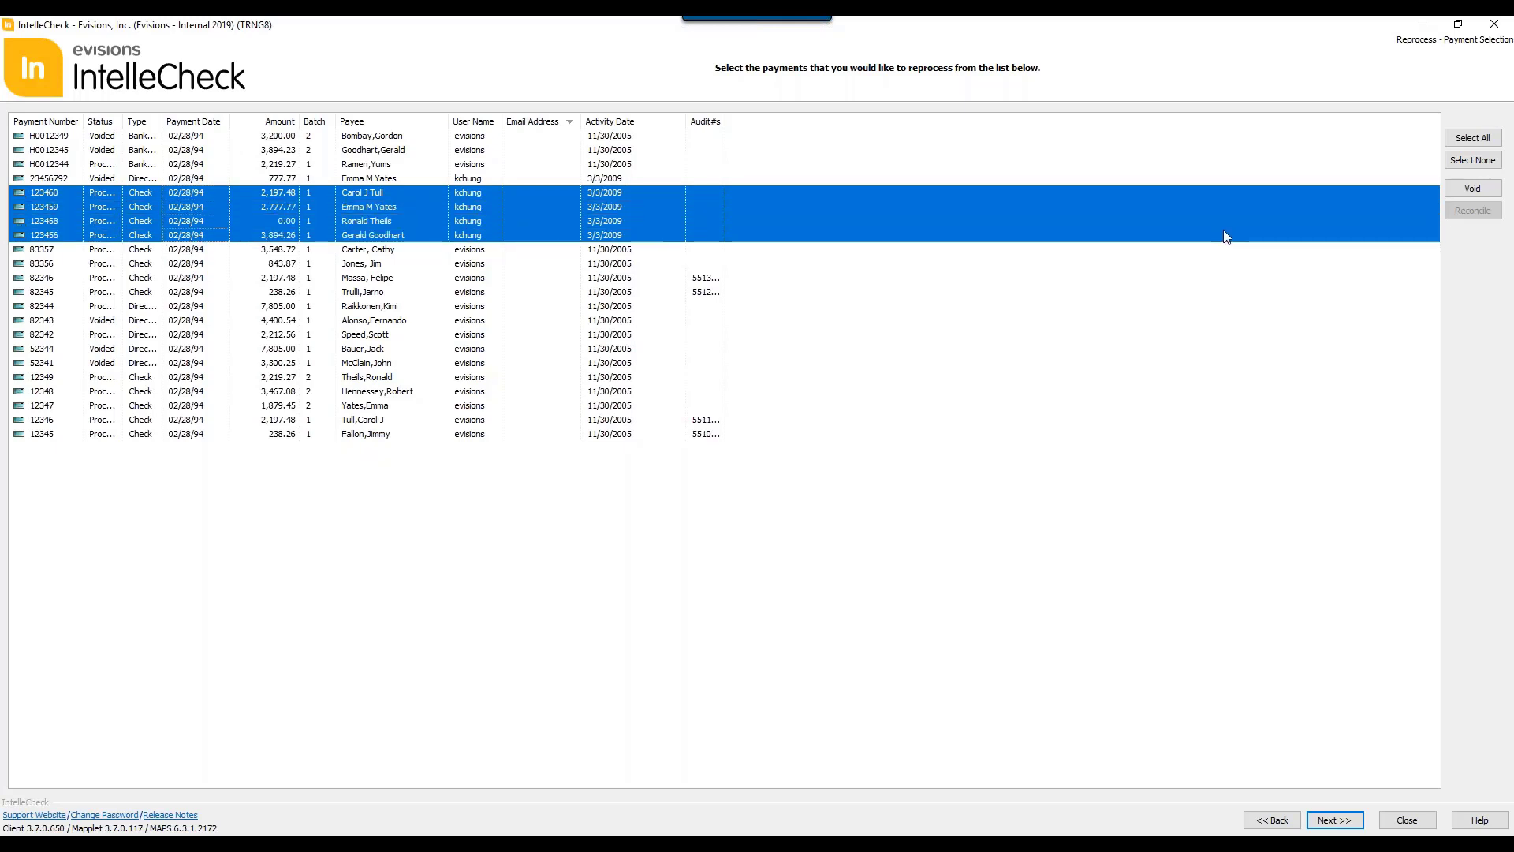
left_click(1338, 820)
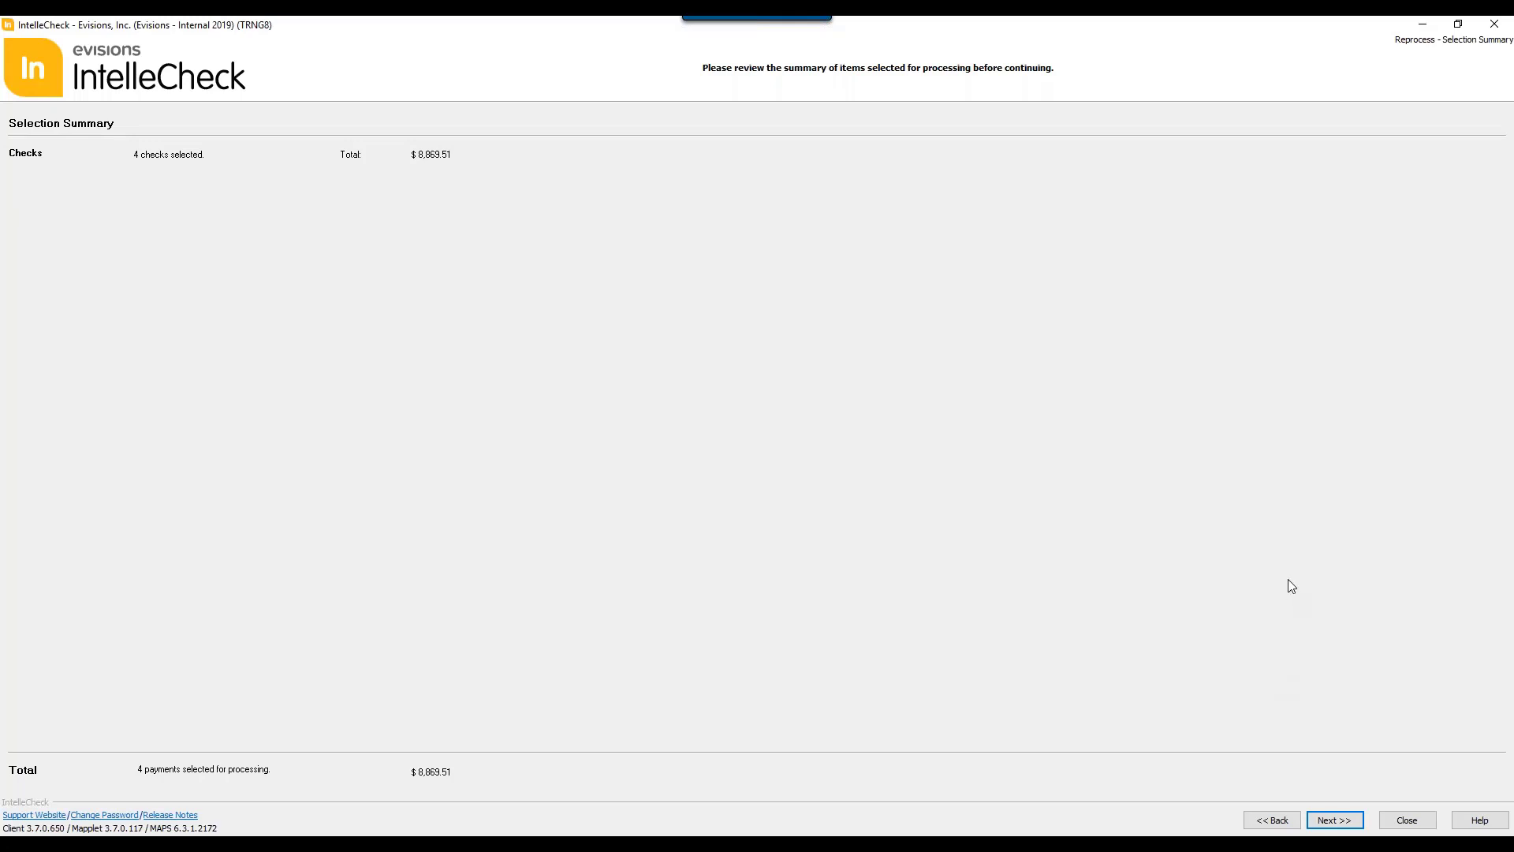
left_click(1320, 812)
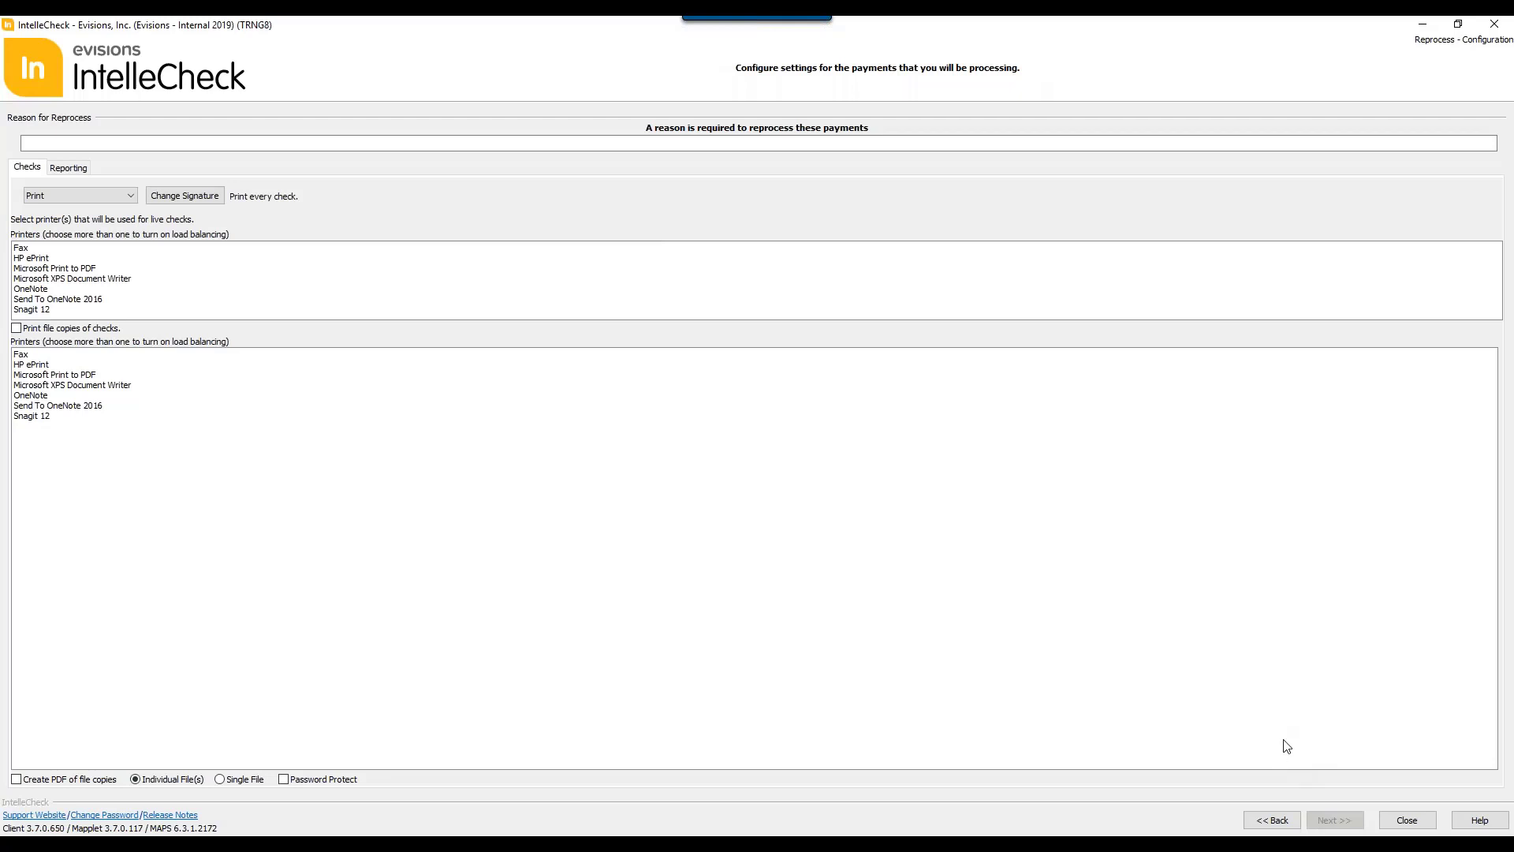
Step: Enter "Paper jam" as the reprocess reason, choose Microsoft XPS Document Writer for live checks, and return to the main menu
left_click(142, 139)
left_click(144, 140)
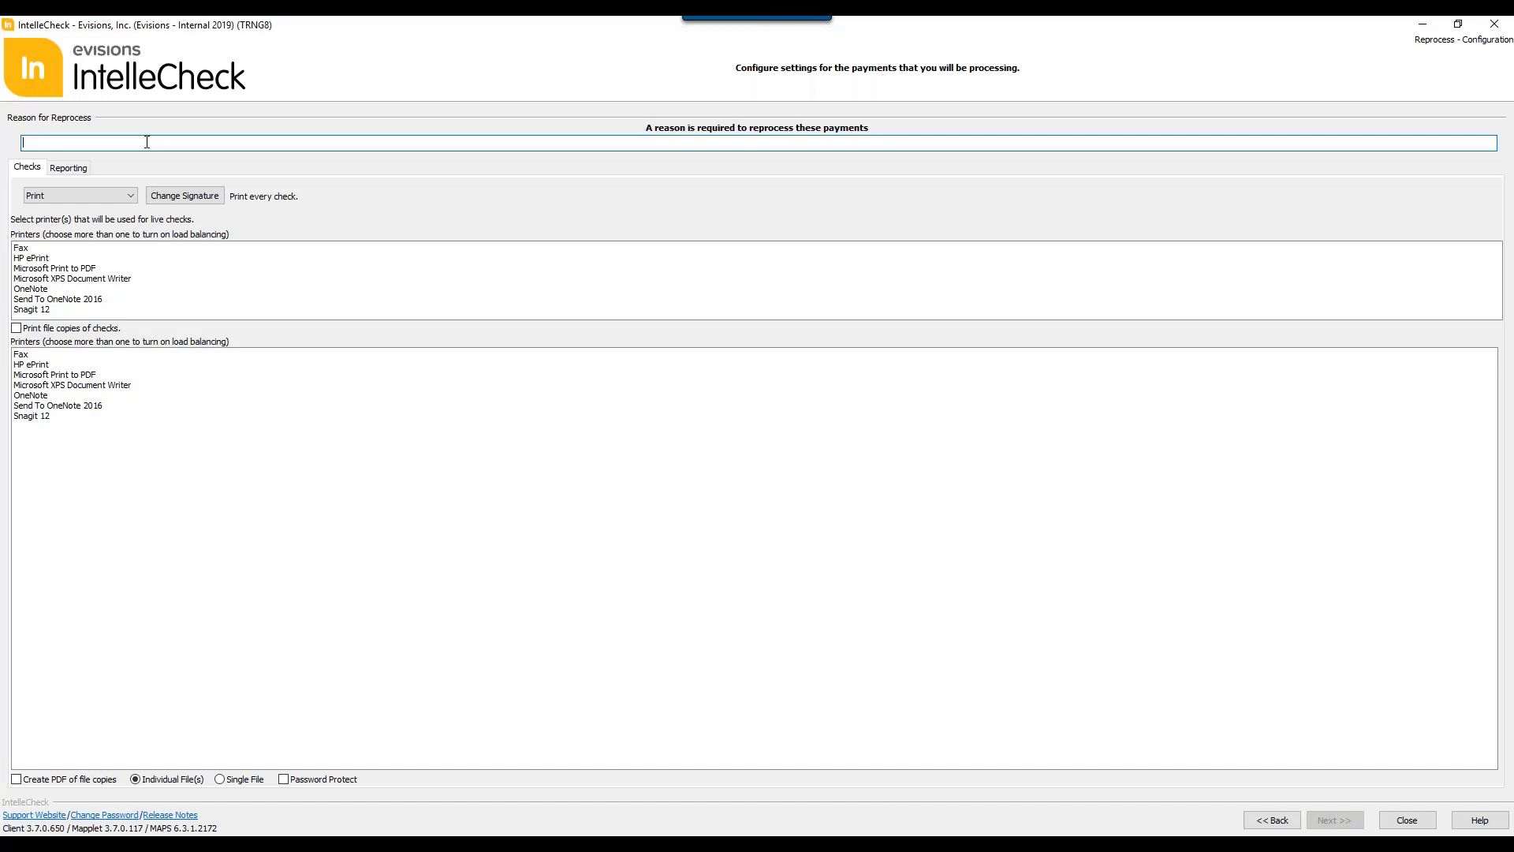
type("Paper")
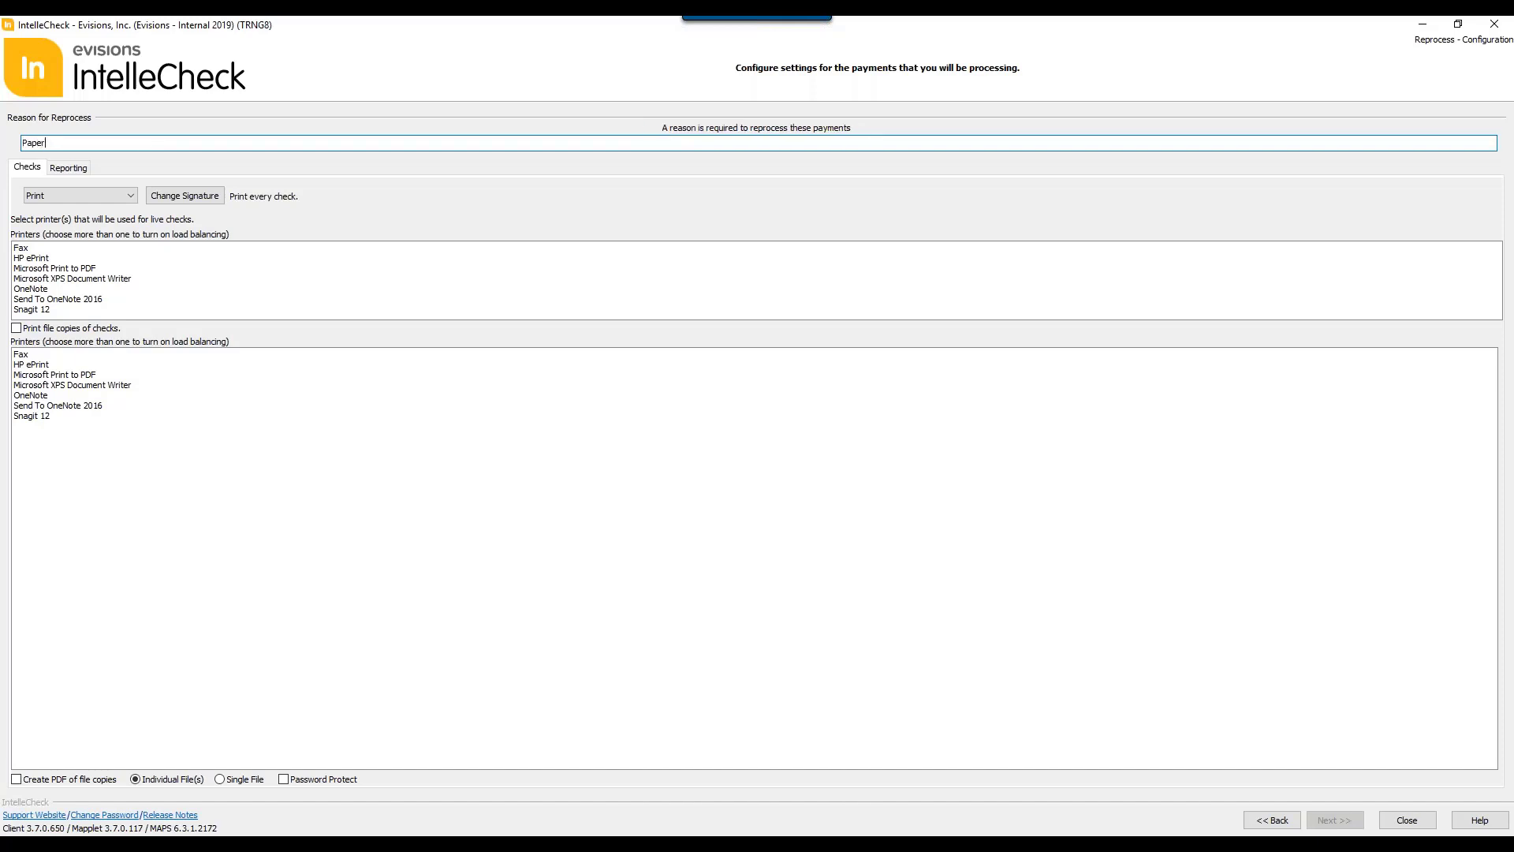
type("mam")
left_click(95, 279)
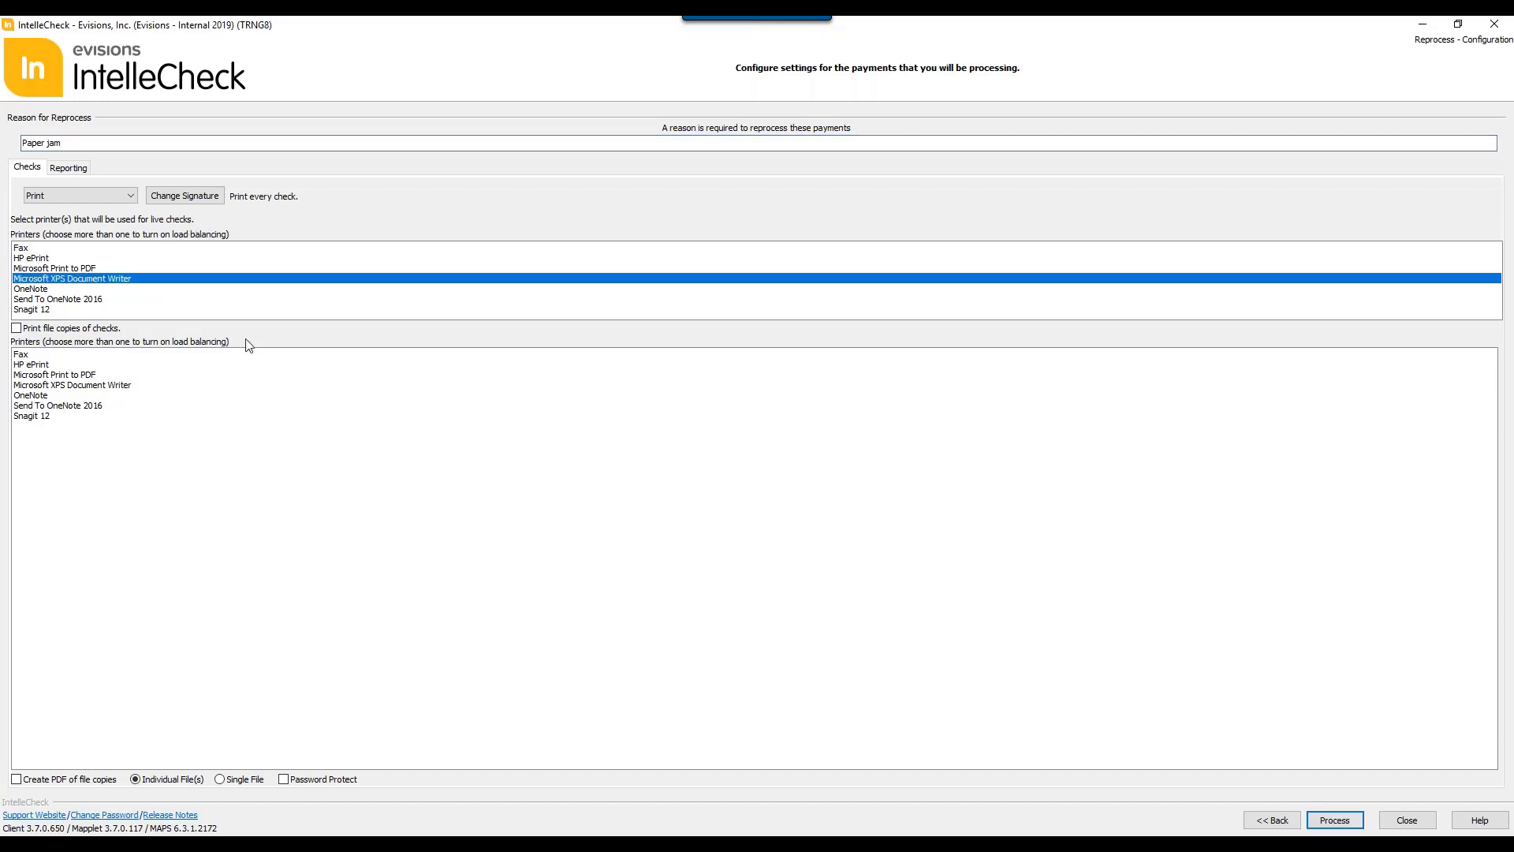
left_click(1334, 820)
left_click(1433, 822)
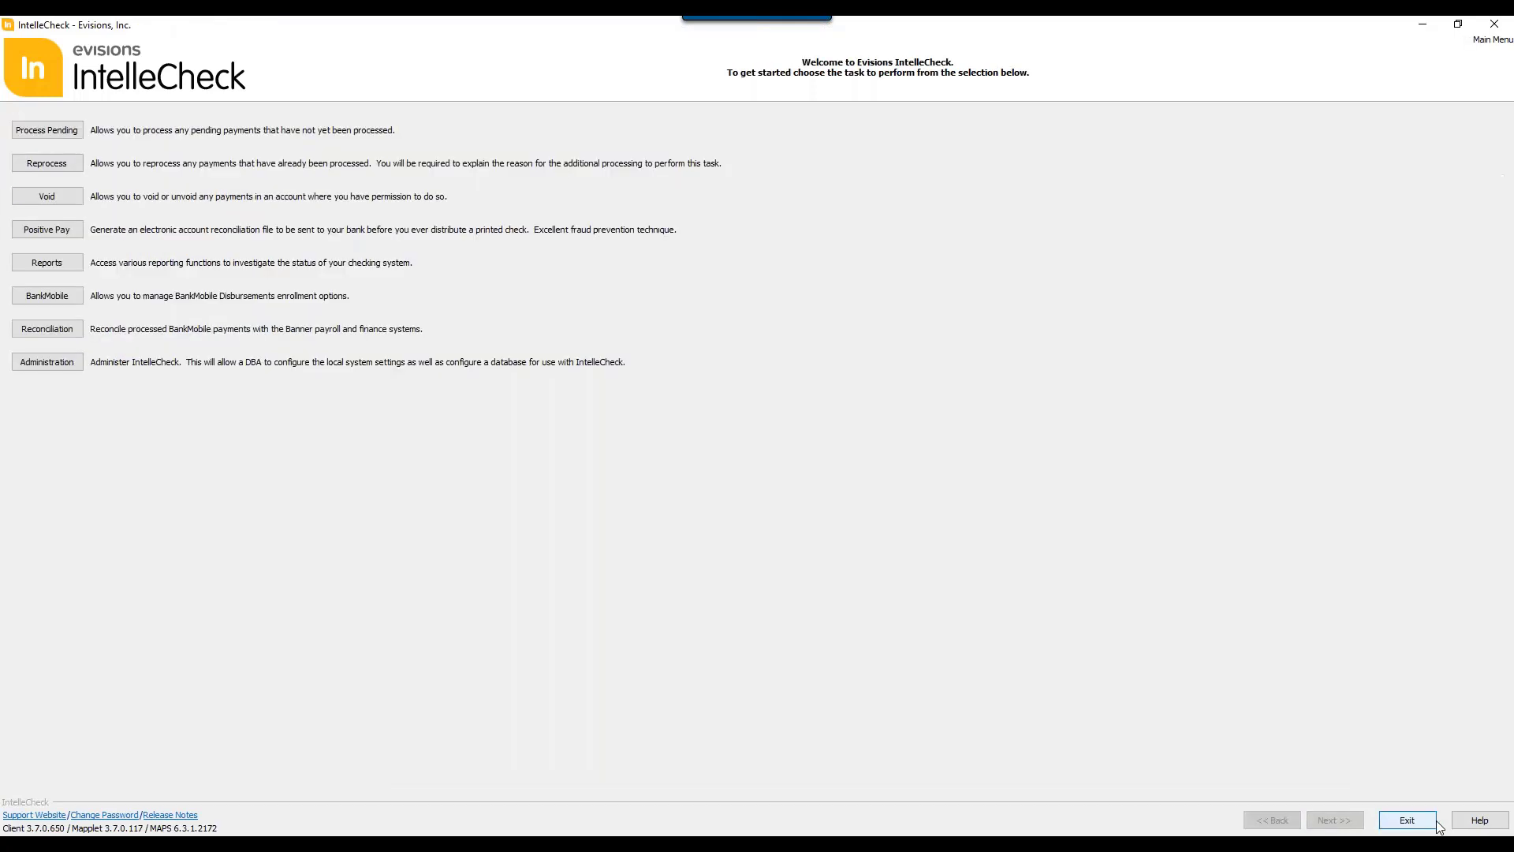
Step: Open the Void task and log in with the account password, dismissing the updates notice
left_click(77, 198)
type("••")
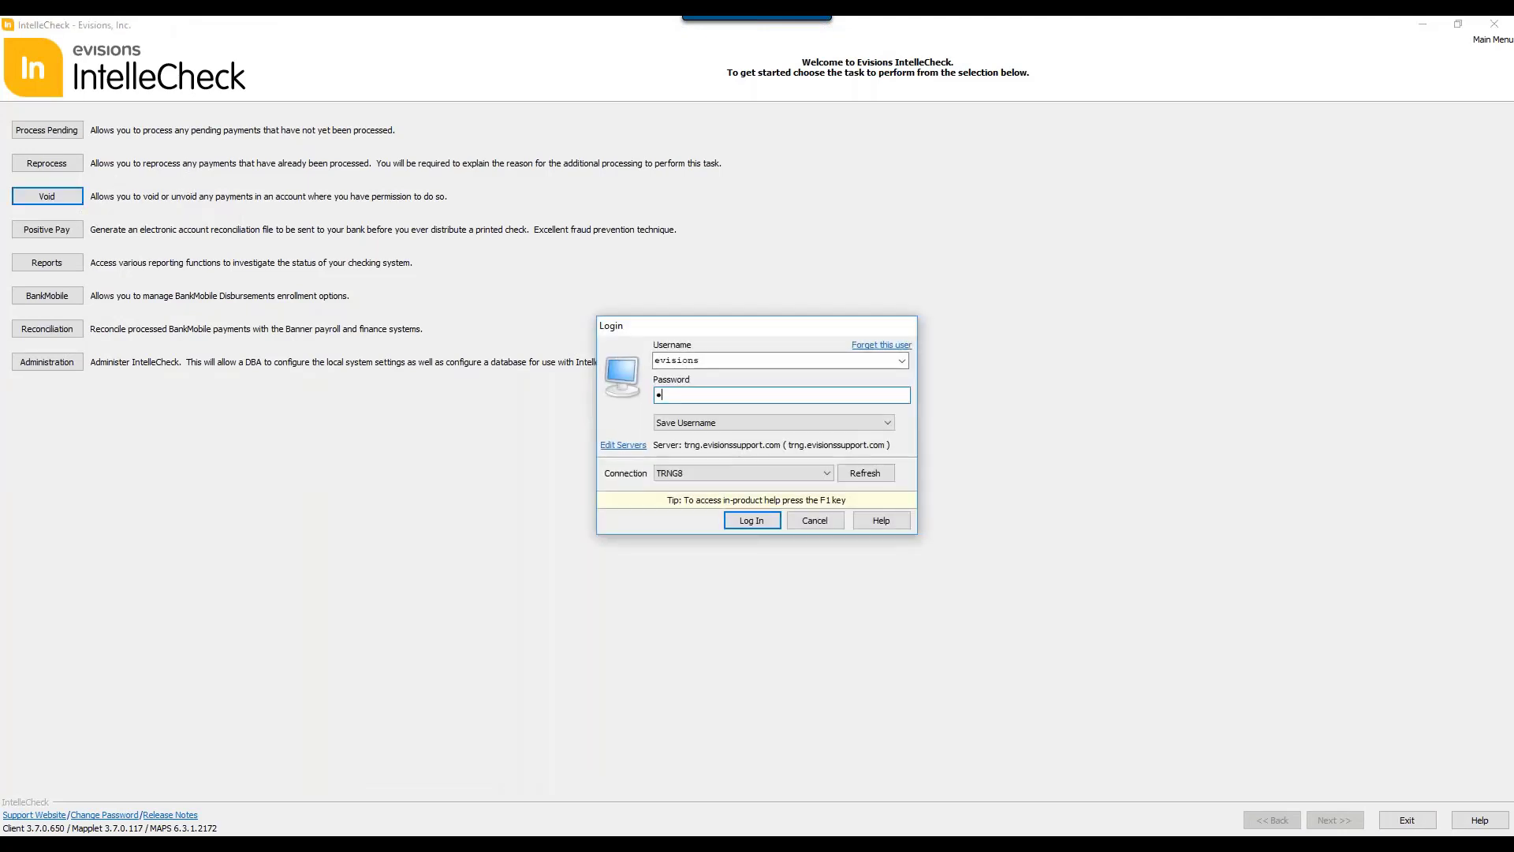
type("•••••")
key("Return")
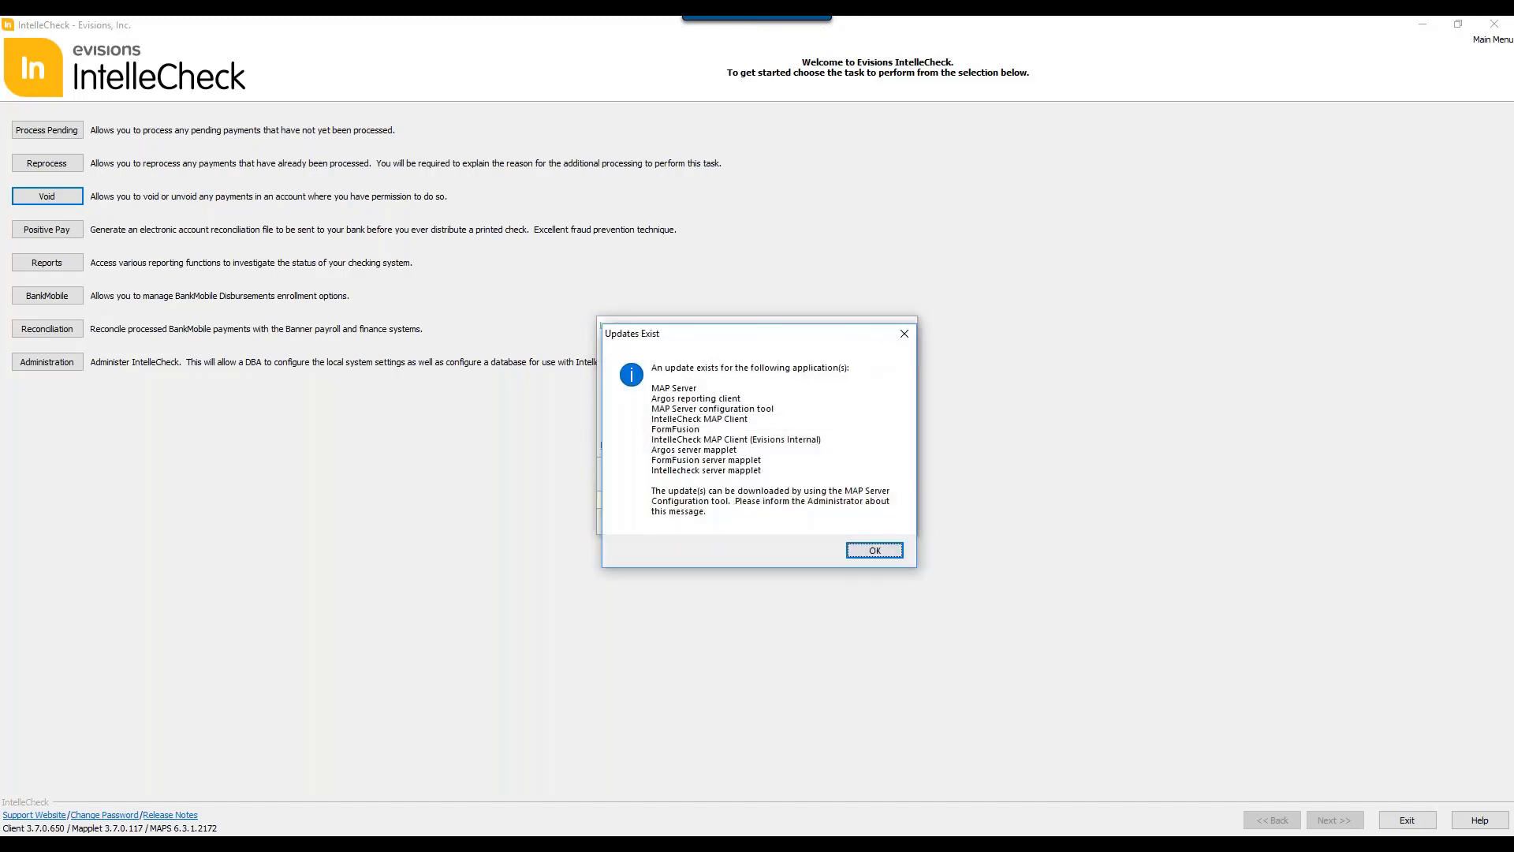
key("Return")
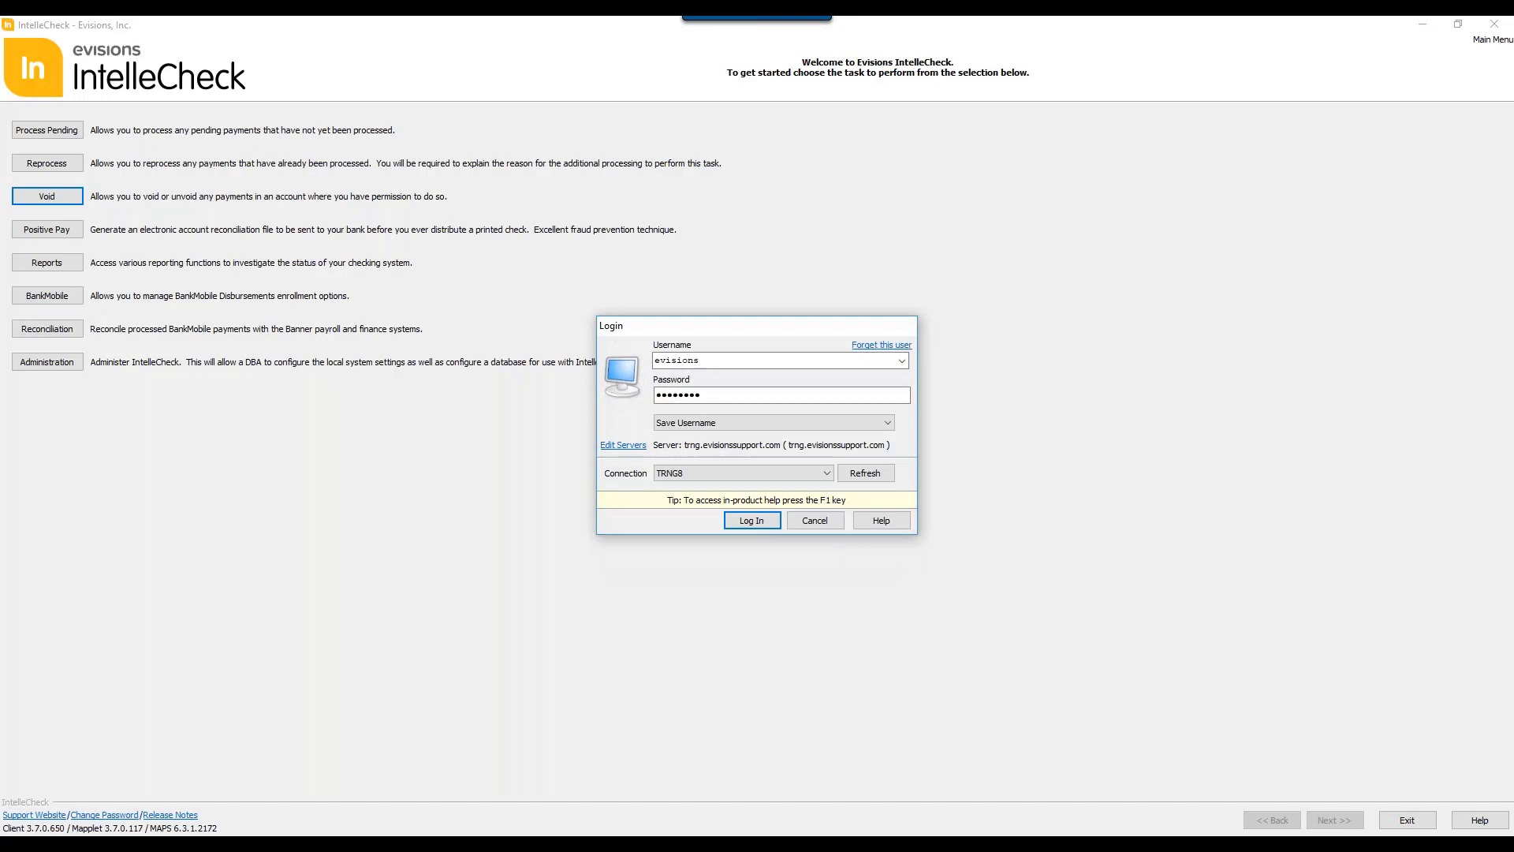
key("Return")
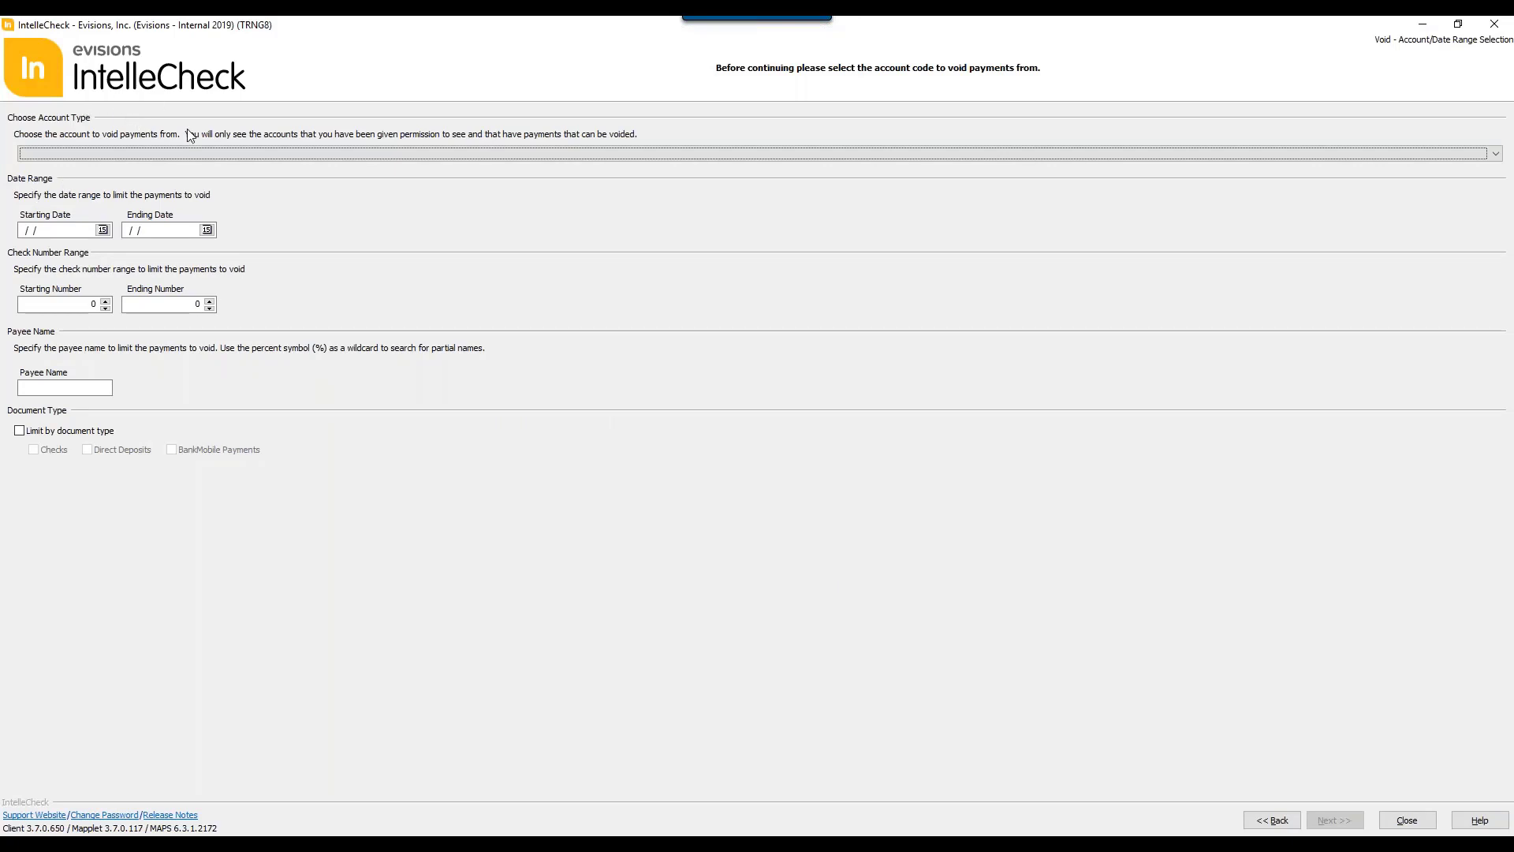
Step: Choose the MN (PR: Monthly) account to void payments from and continue to the payment list
left_click(197, 162)
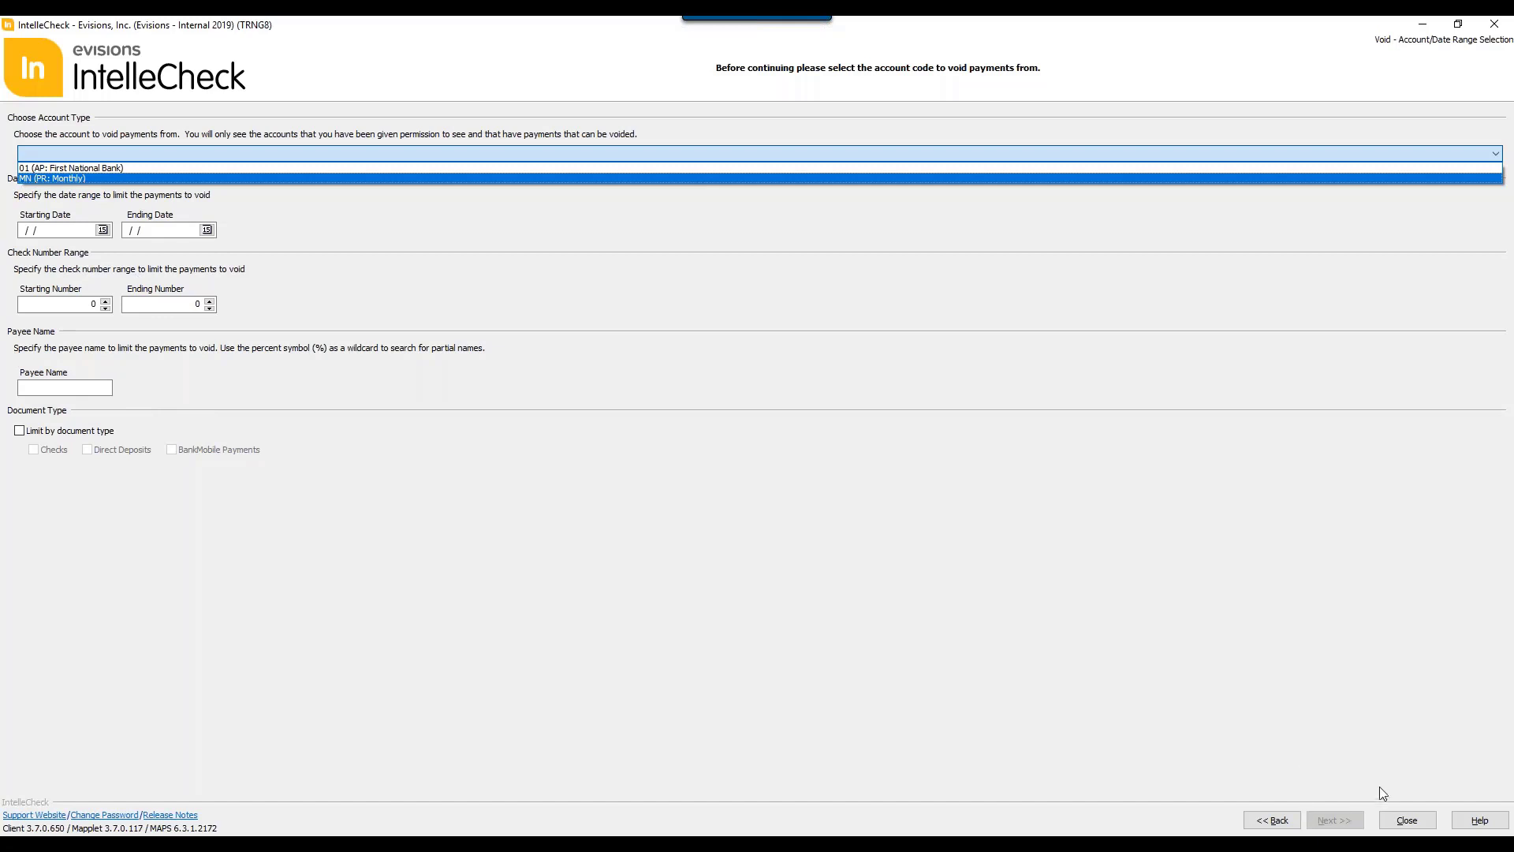
left_click(155, 179)
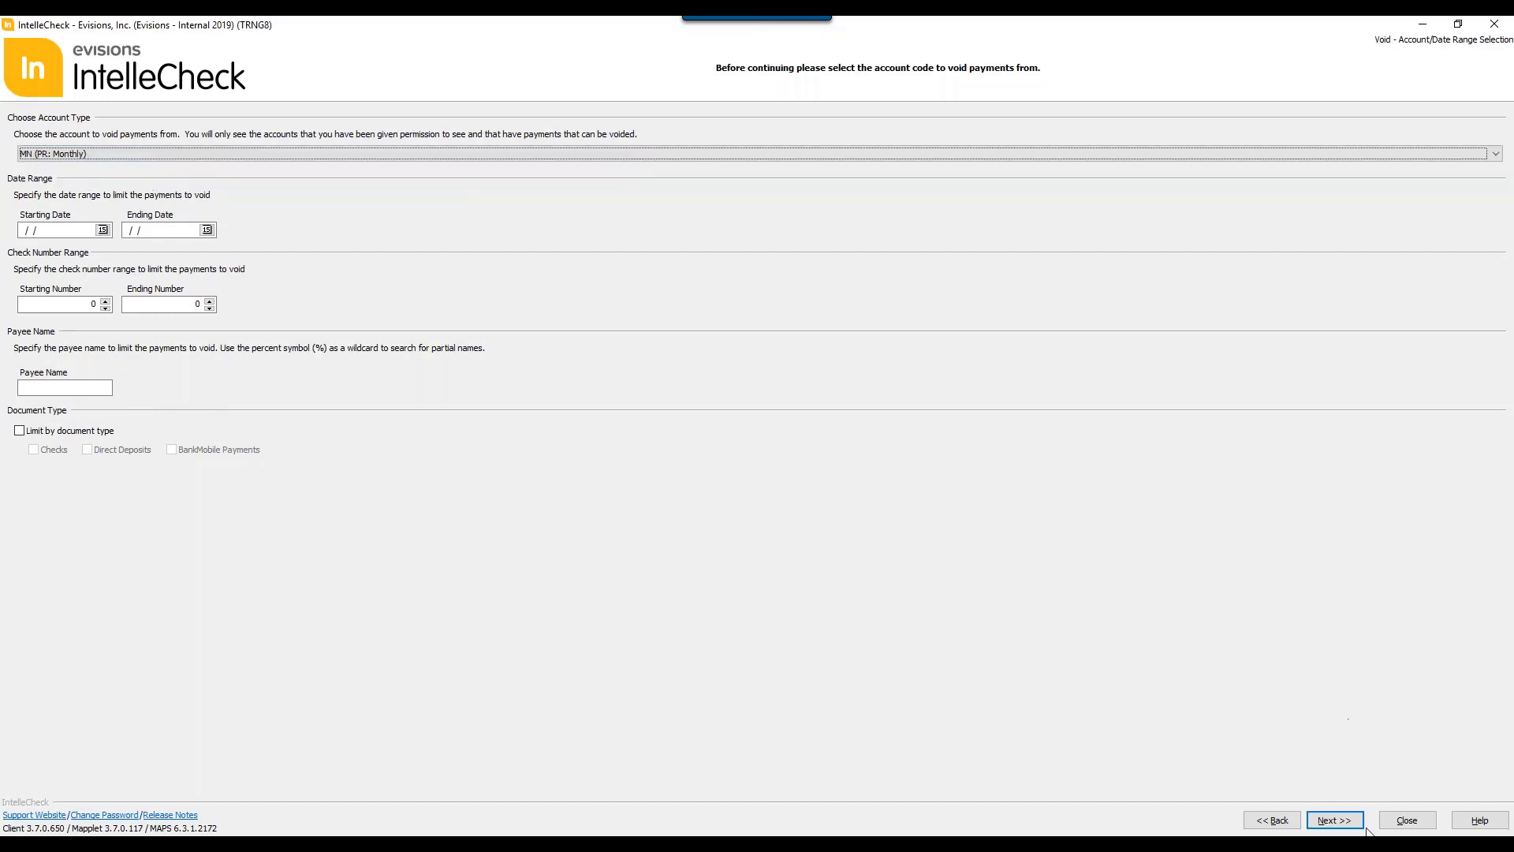
left_click(1331, 818)
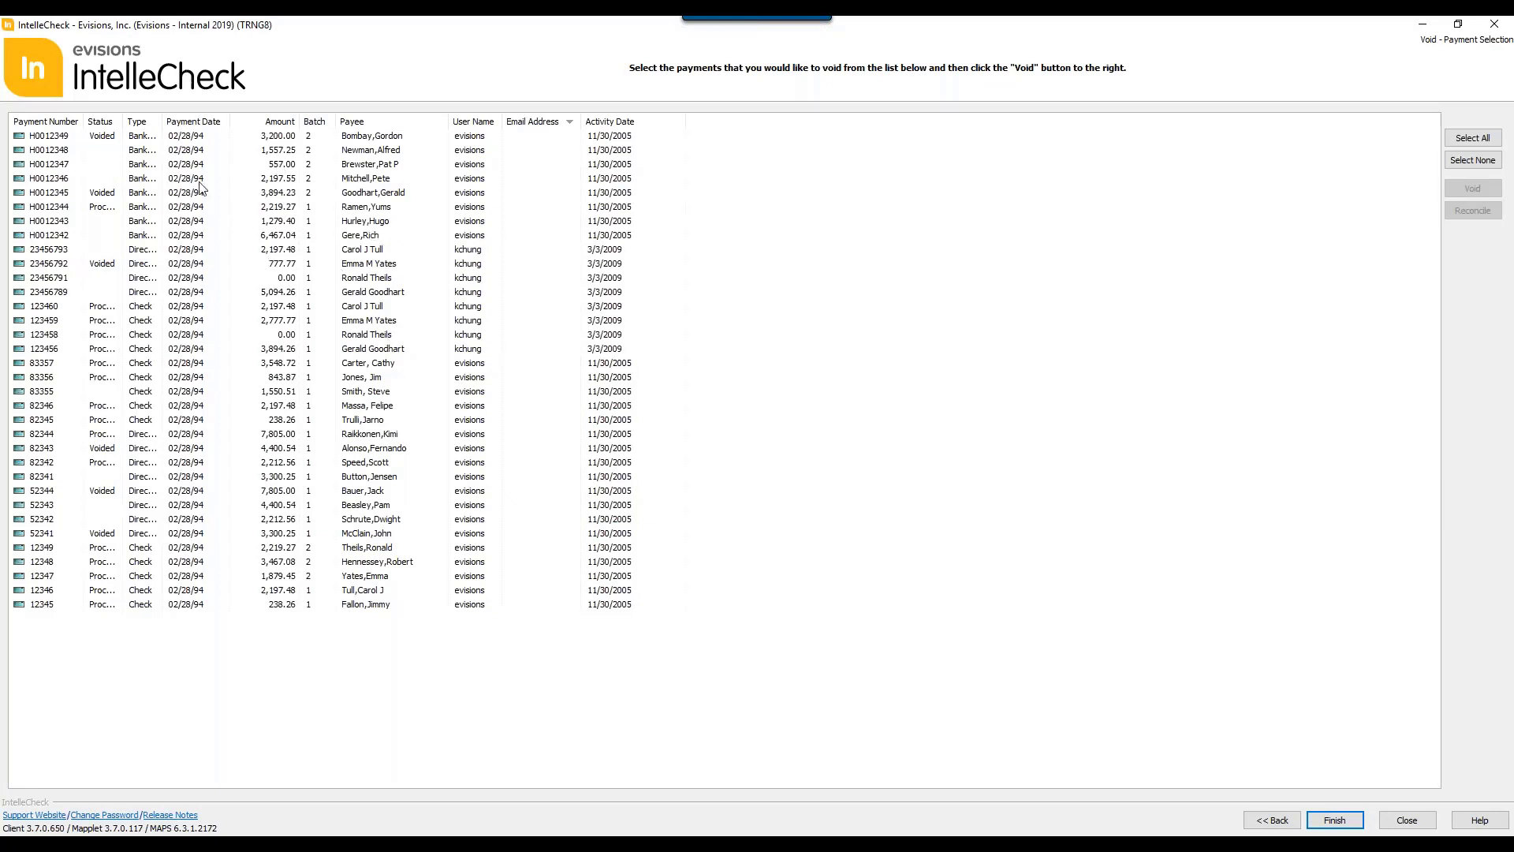
Step: Void the processed BankMobile payment of 2,219.27, unvoid it again, and close the Void task
left_click(155, 208)
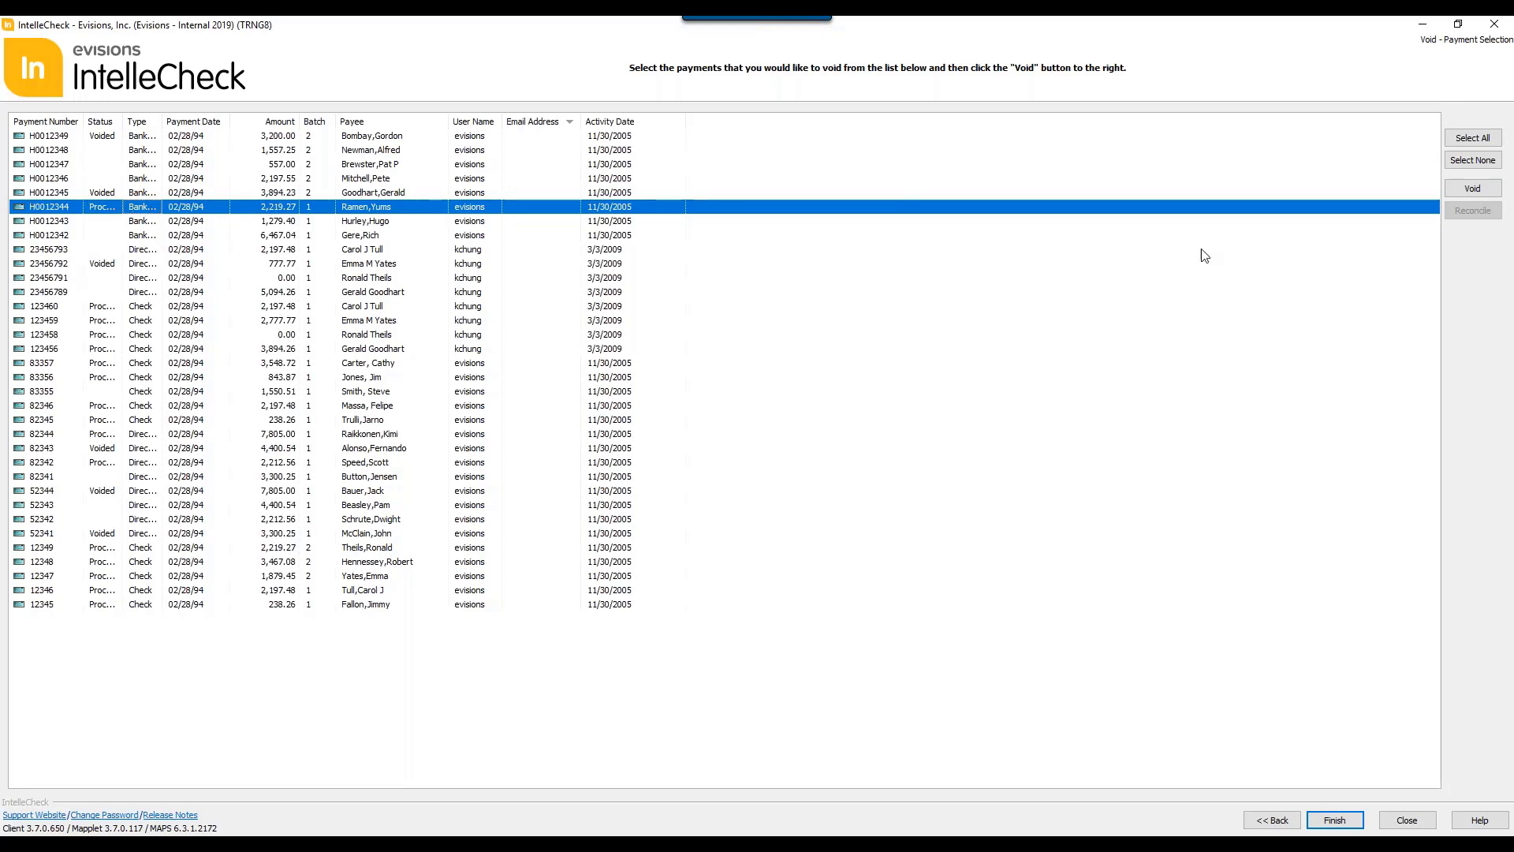
left_click(1467, 190)
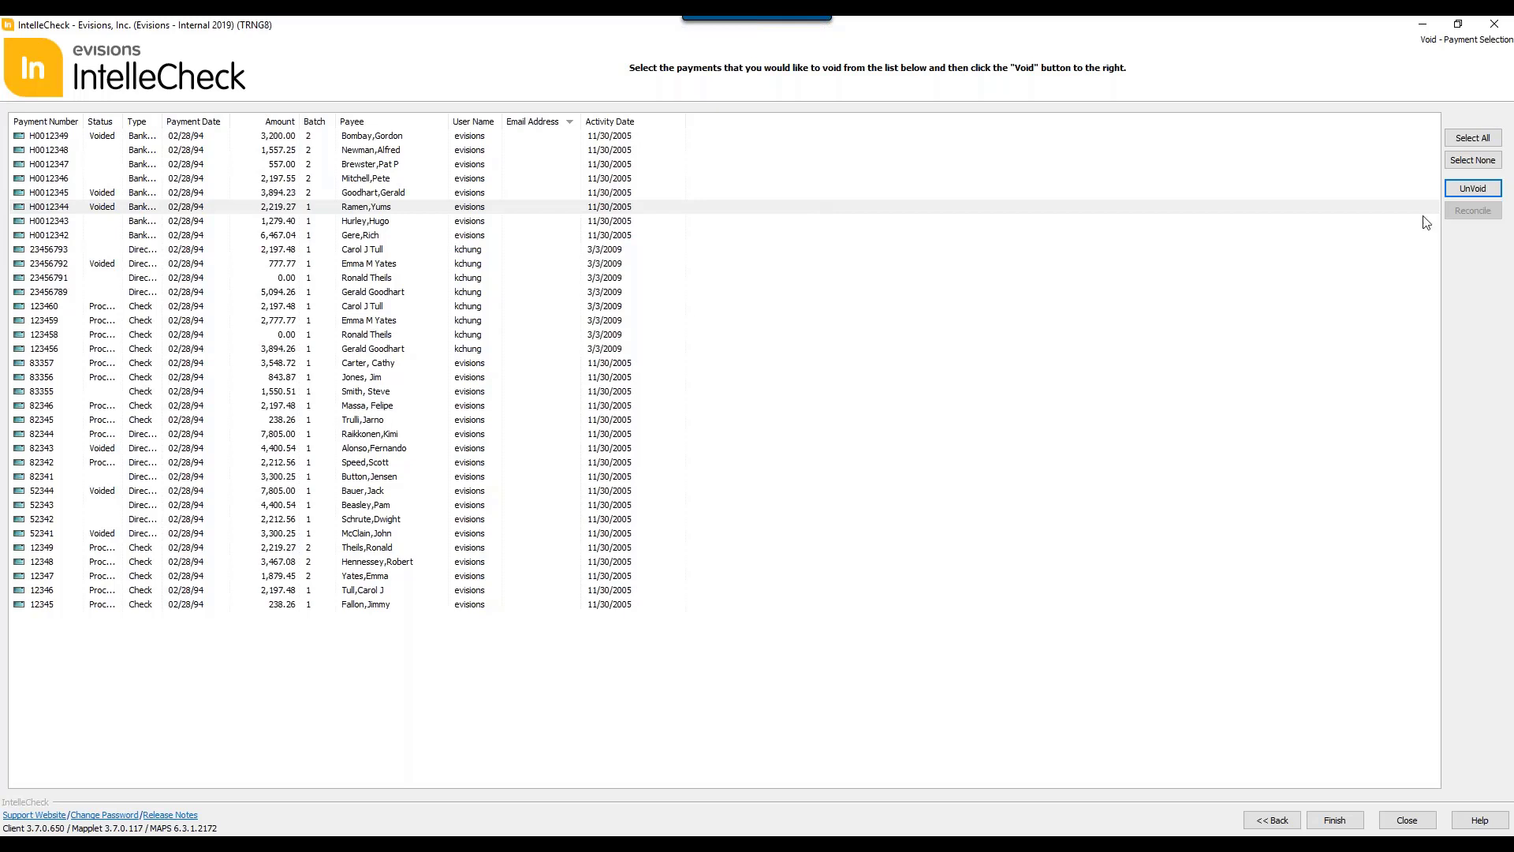
left_click(1469, 190)
left_click(1407, 820)
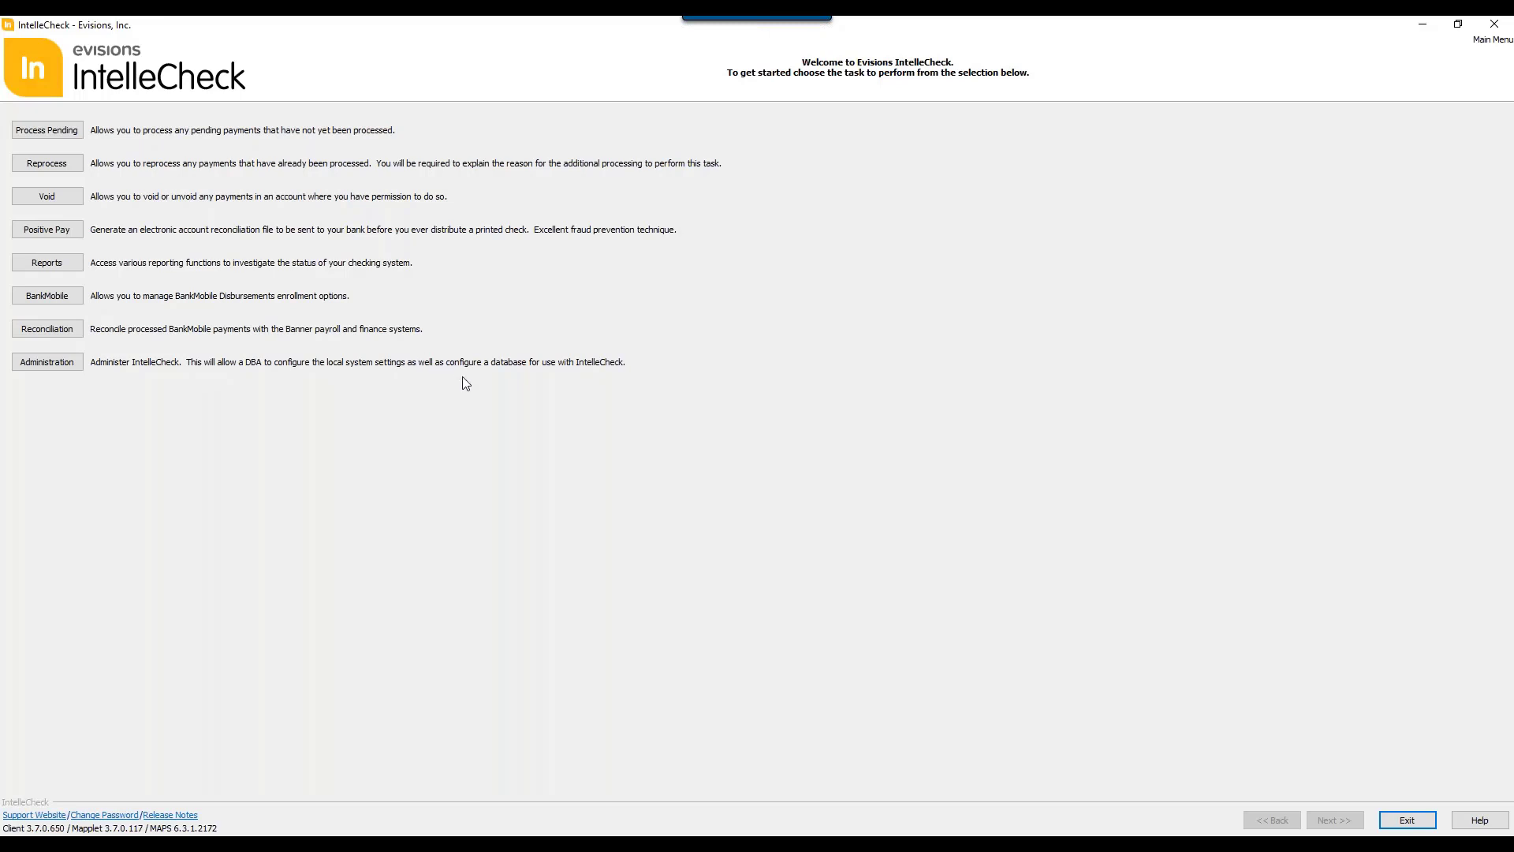
Step: Open the Positive Pay task, enter the account password to log in, and dismiss the updates notice
left_click(49, 229)
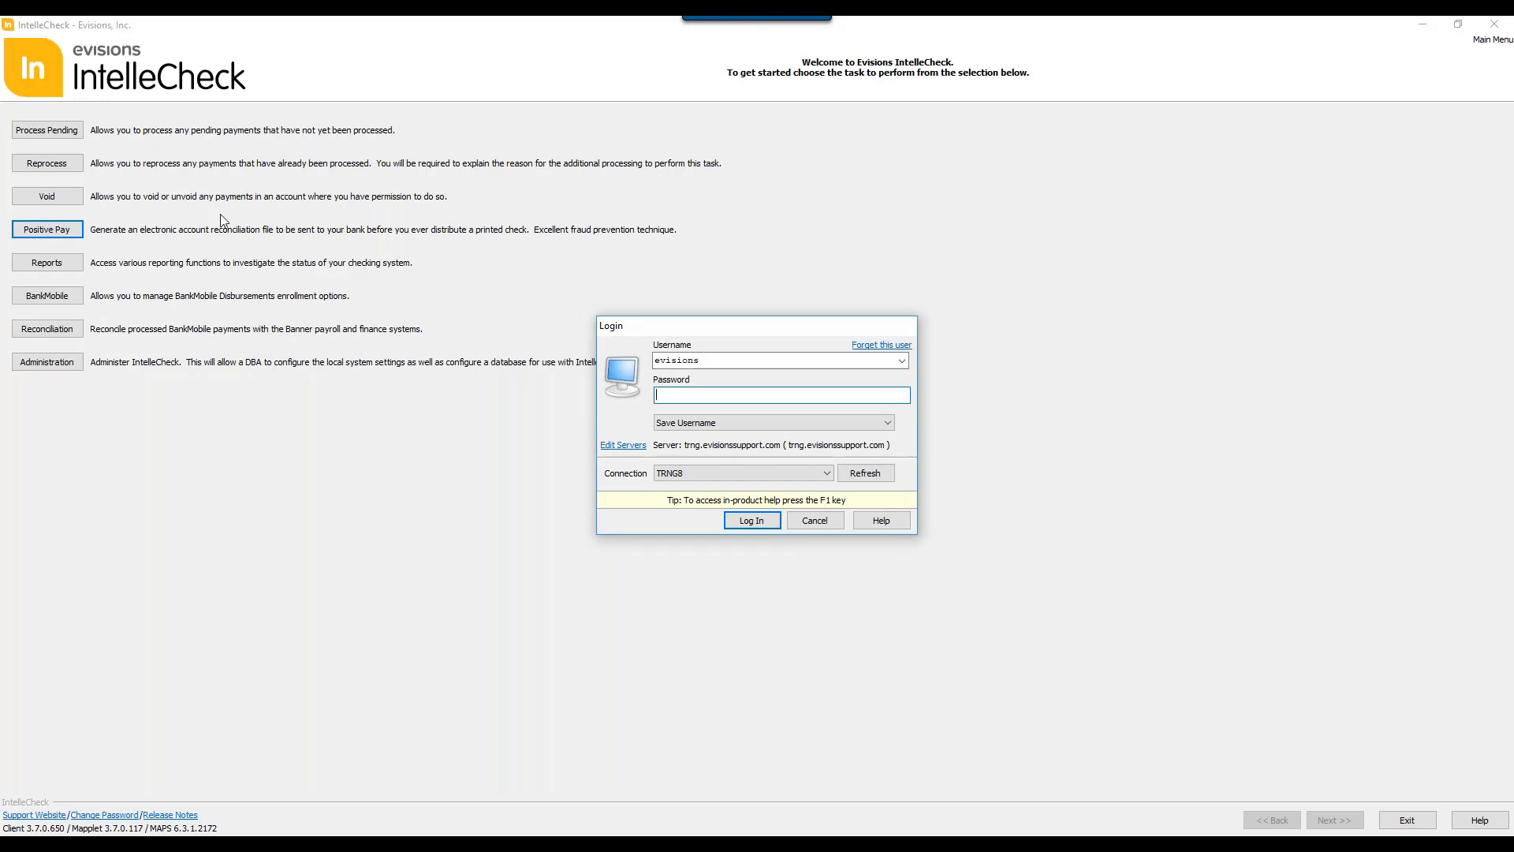
type("••••••••")
key("Return")
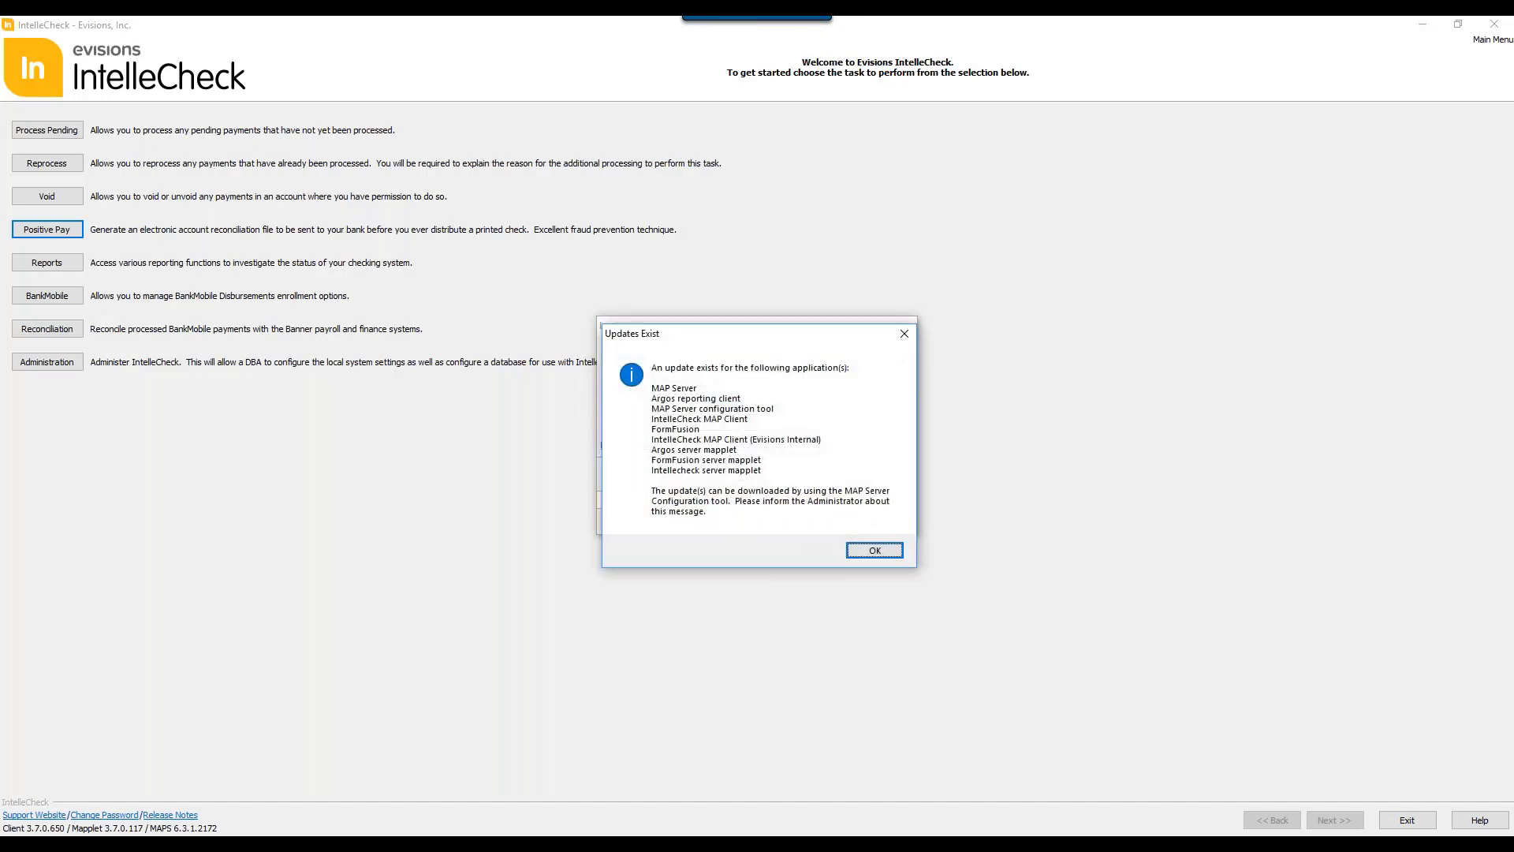
key("Return")
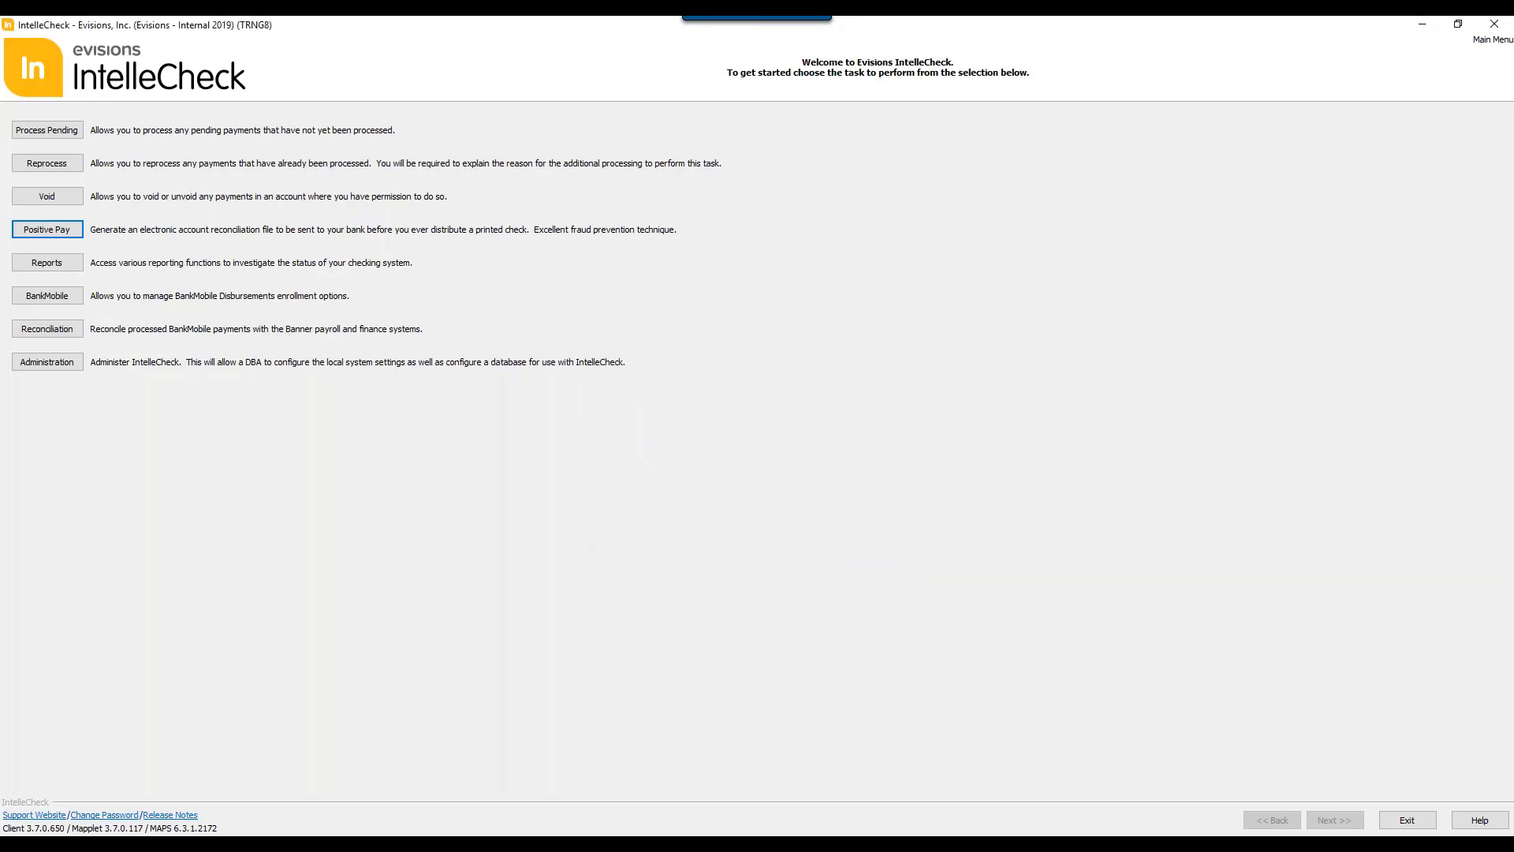
key("Return")
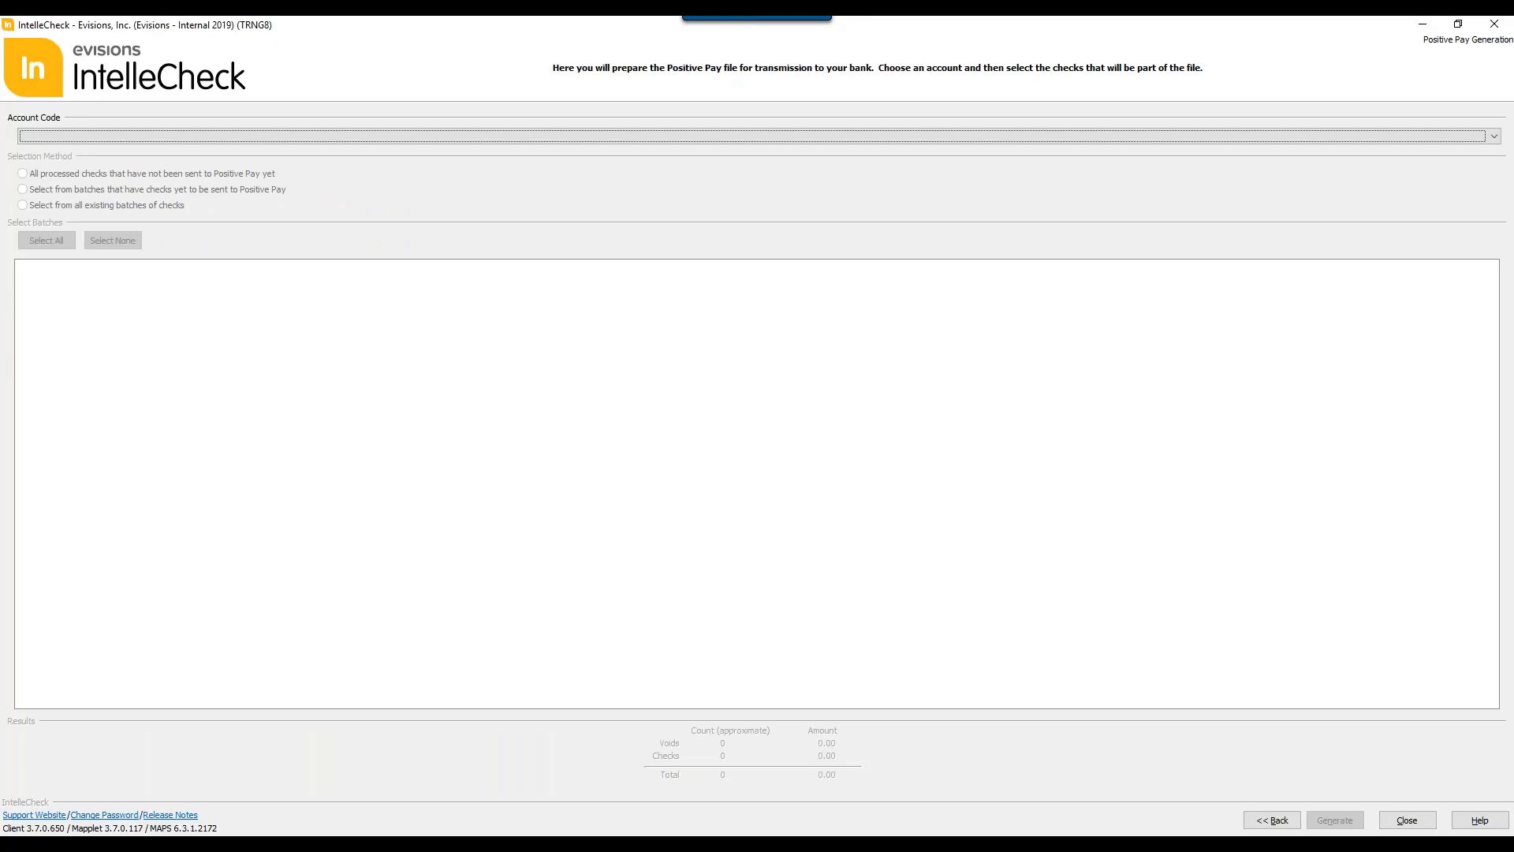
Step: Set the Positive Pay account code to MN (PR: Monthly) and list batches with checks yet to be sent
left_click(511, 138)
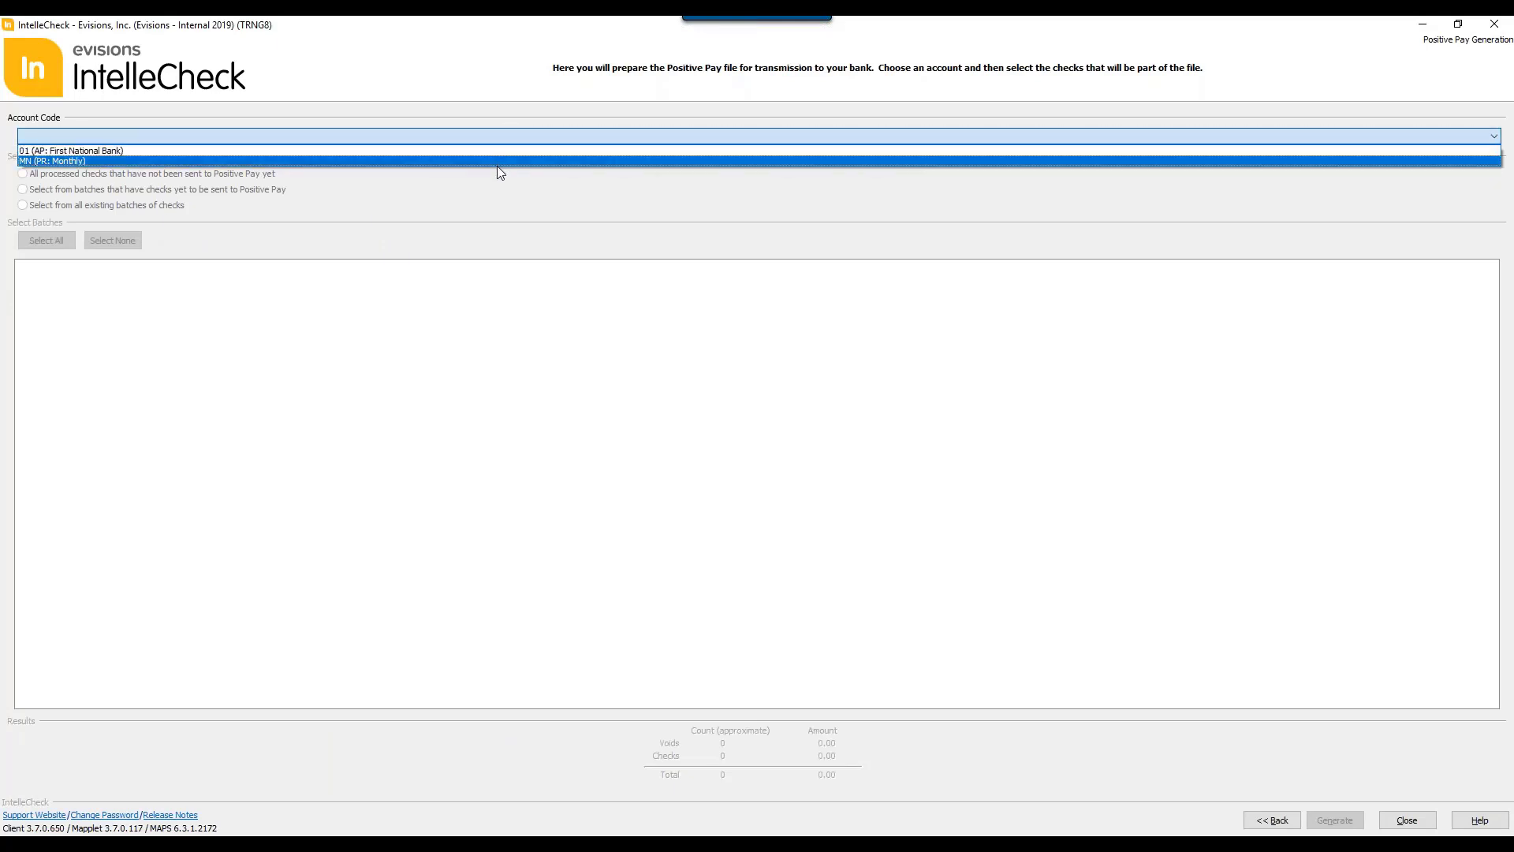
left_click(469, 161)
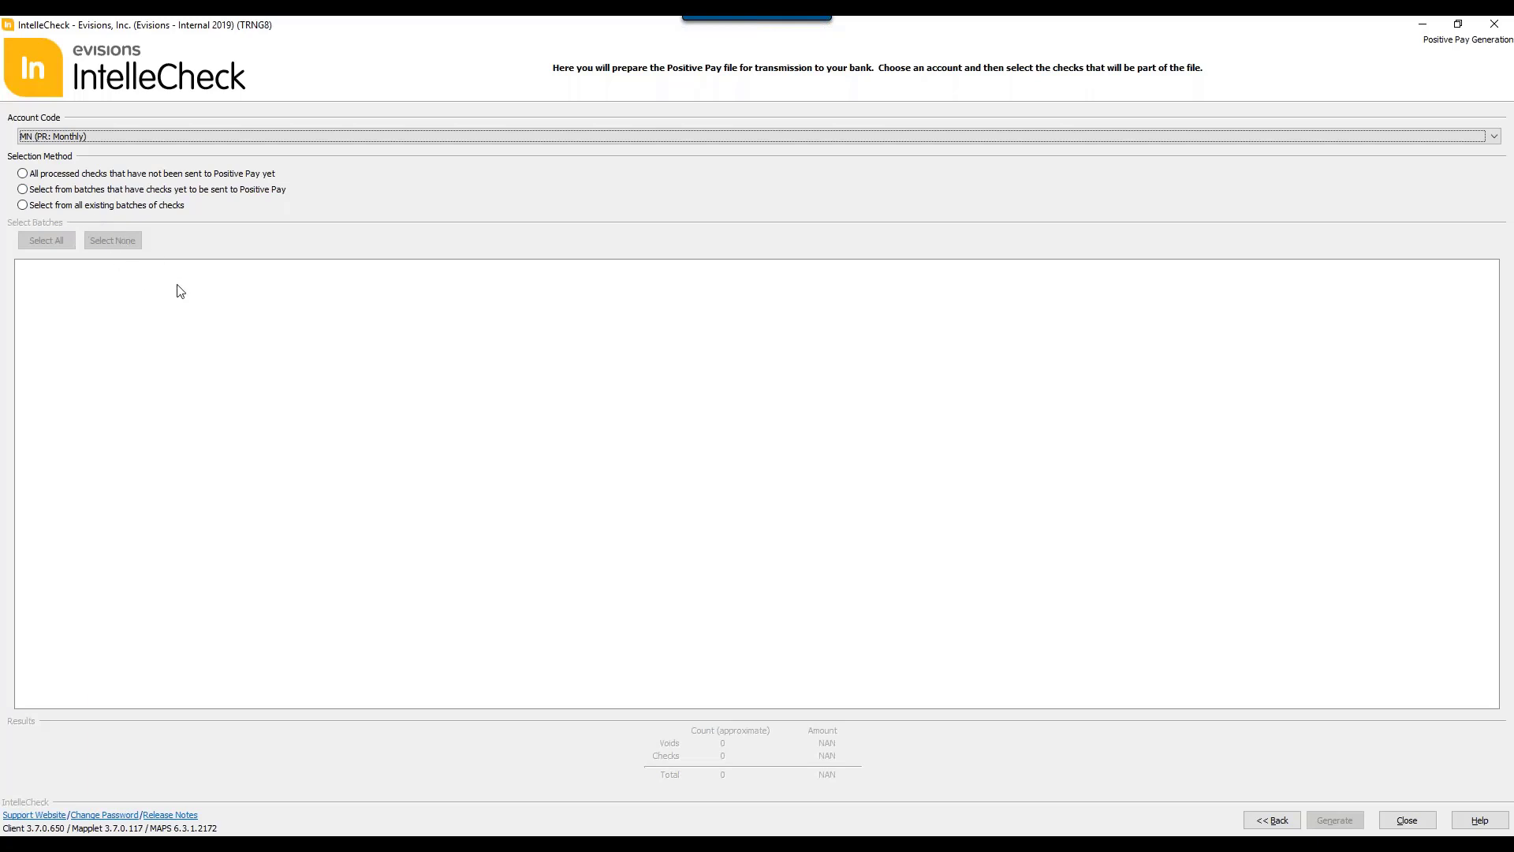
left_click(24, 189)
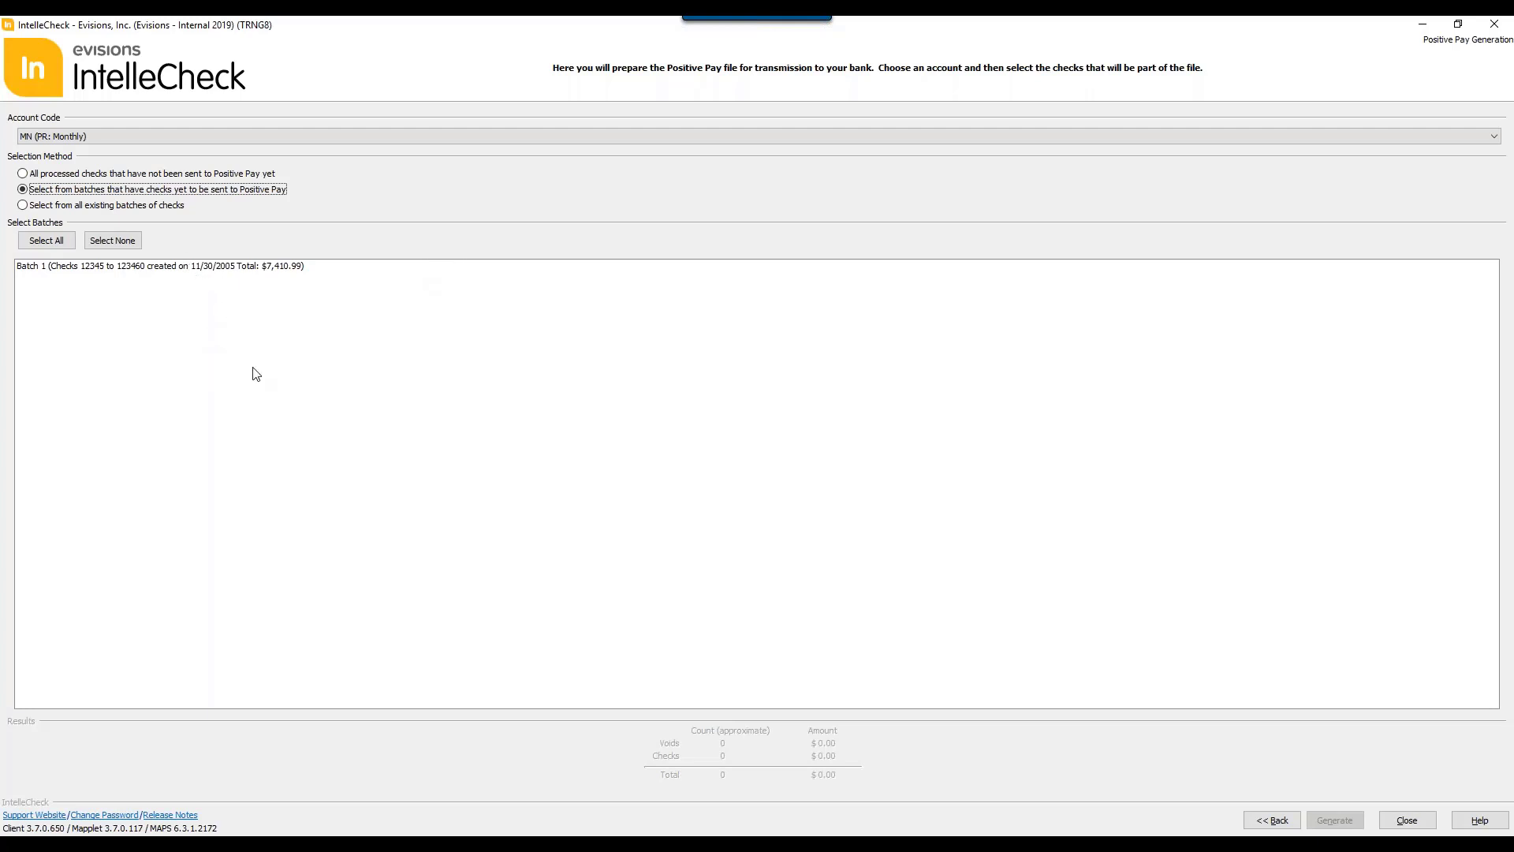
Step: Switch the selection method to all existing batches of checks and try selecting Batch 1 and Batch 2
left_click(77, 208)
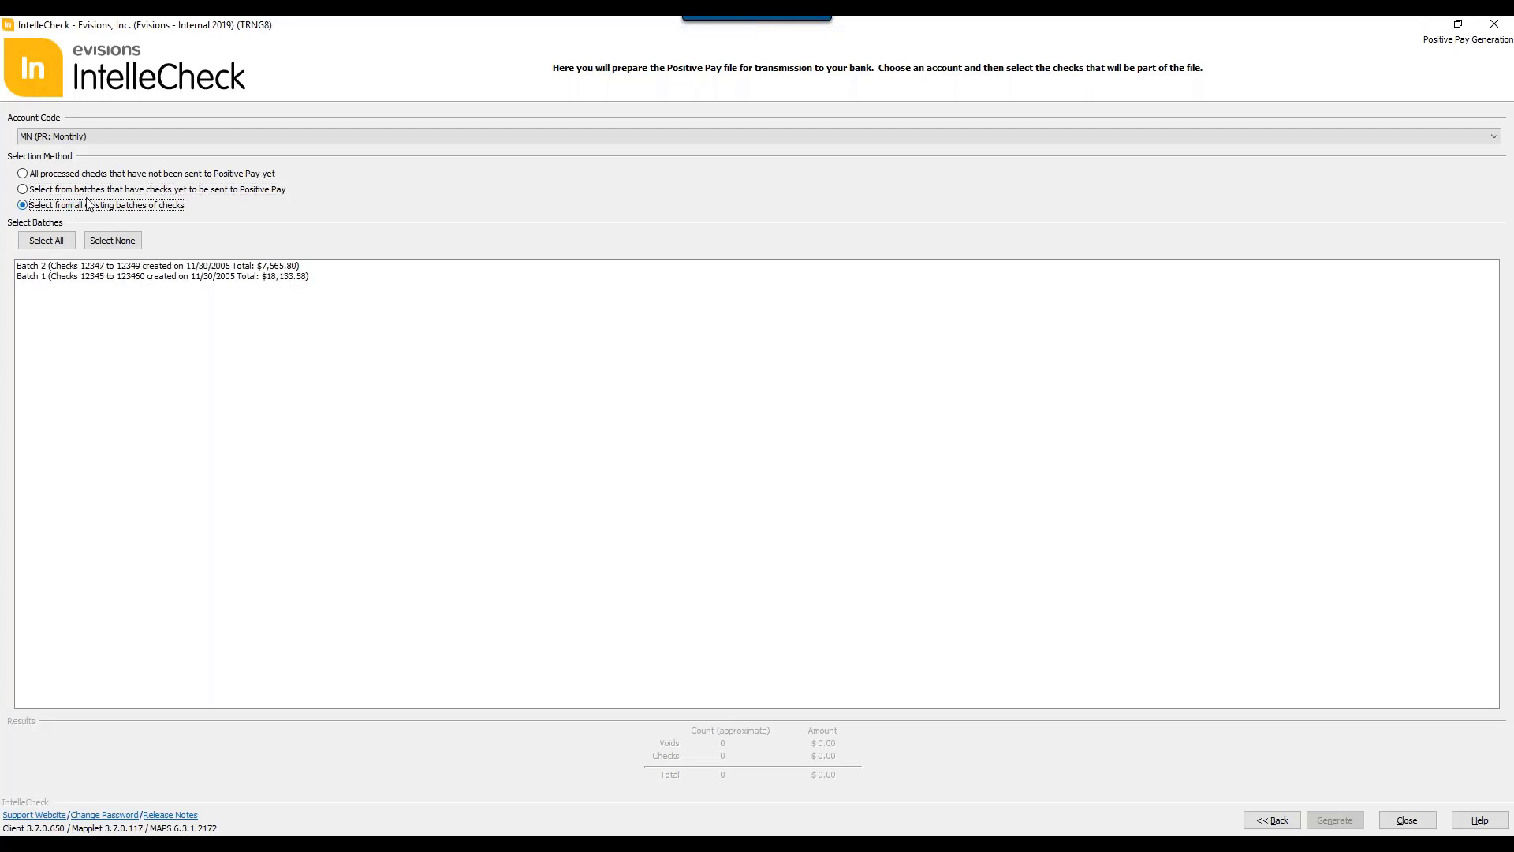
left_click(86, 267)
left_click(82, 276)
left_click(82, 266)
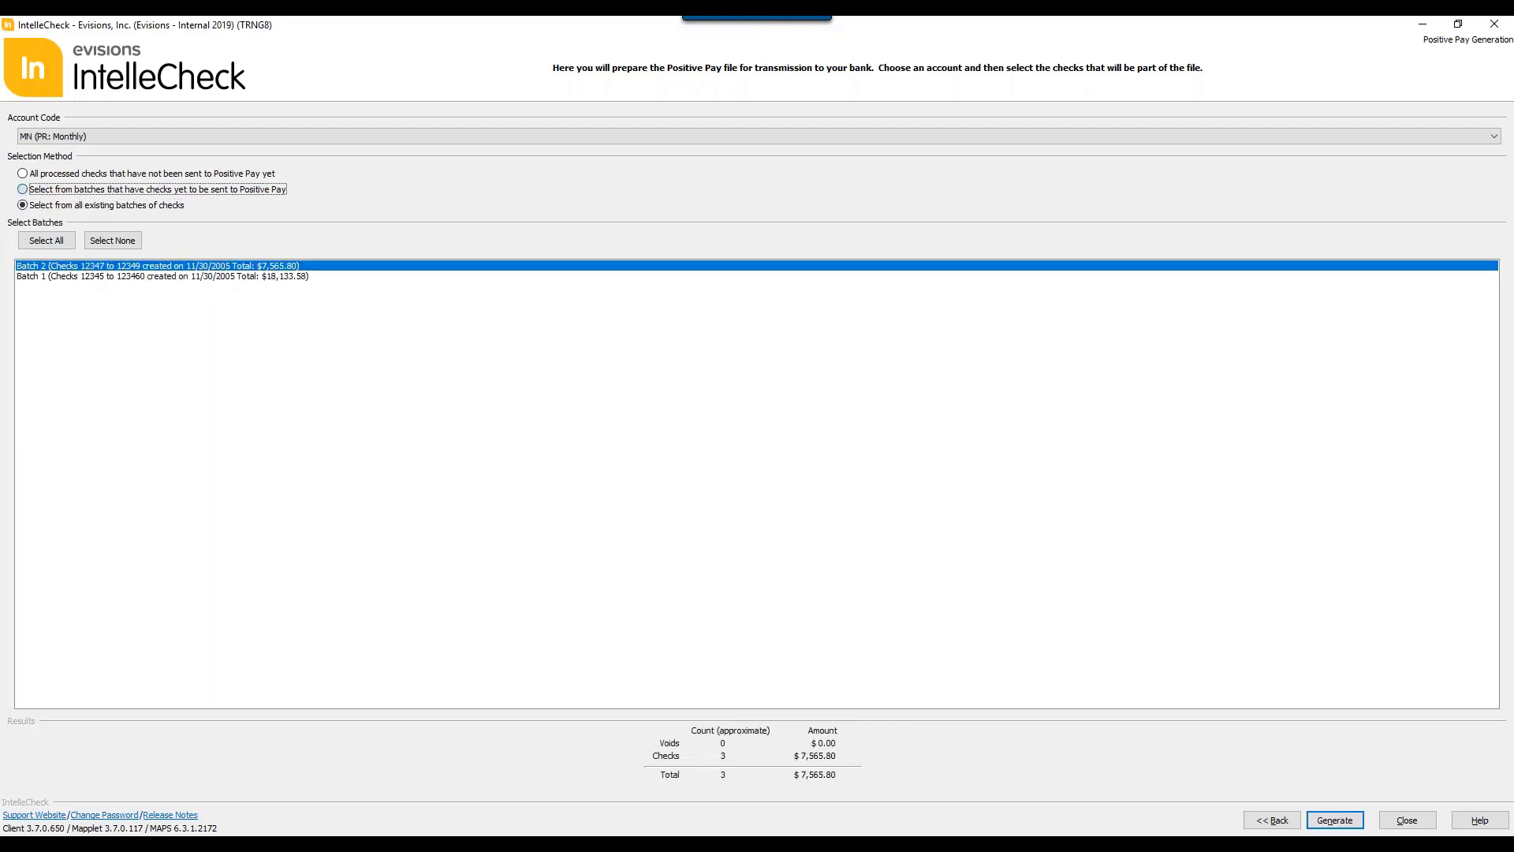
Step: Select Batch 1 from the batches yet to be sent and generate the Positive Pay file, authorizing with the administrative password
left_click(23, 189)
left_click(98, 268)
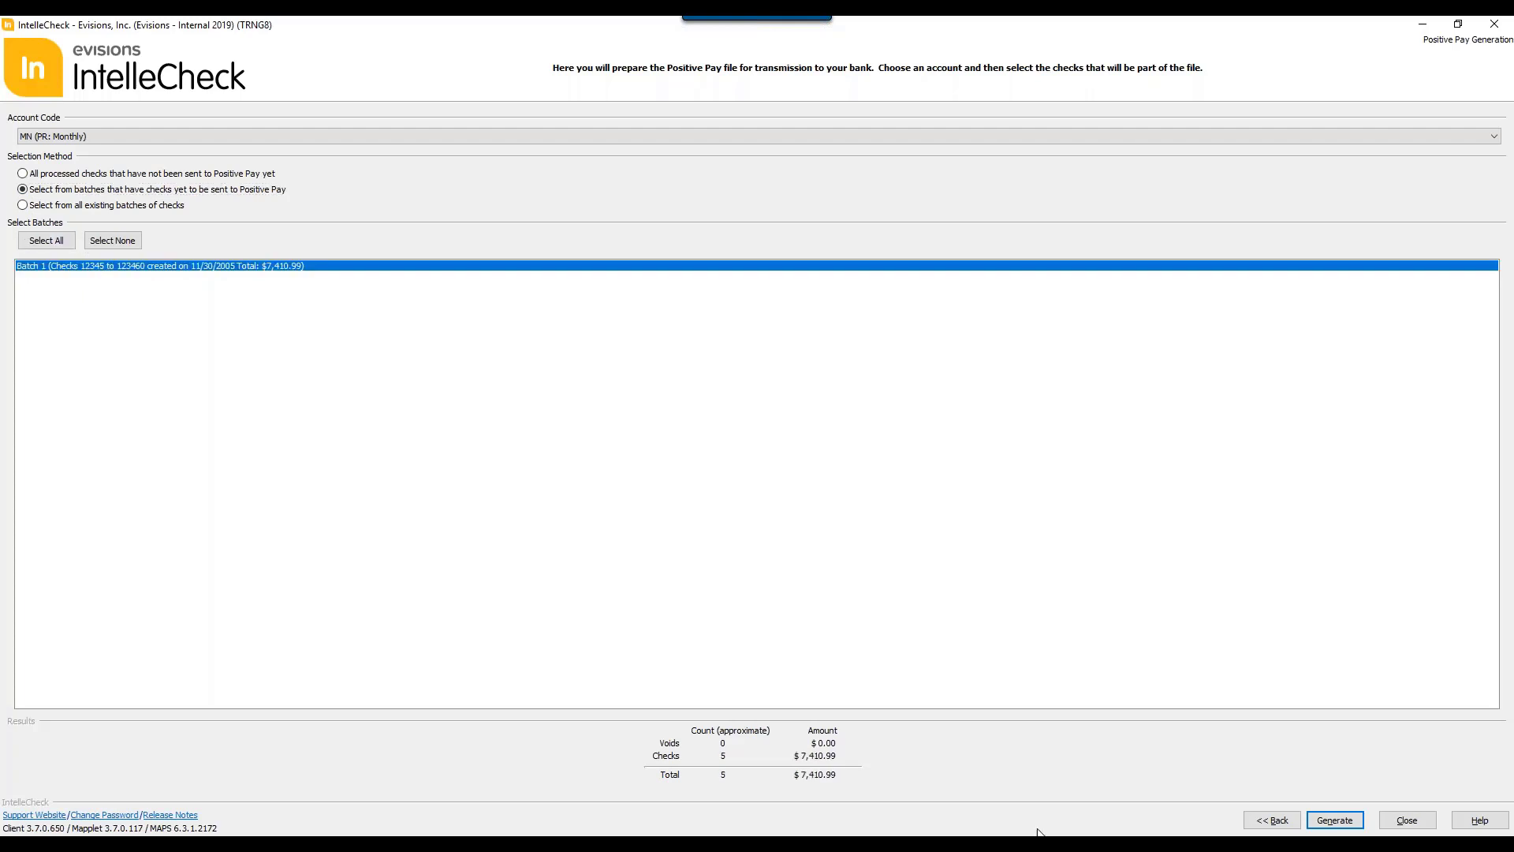
left_click(1353, 818)
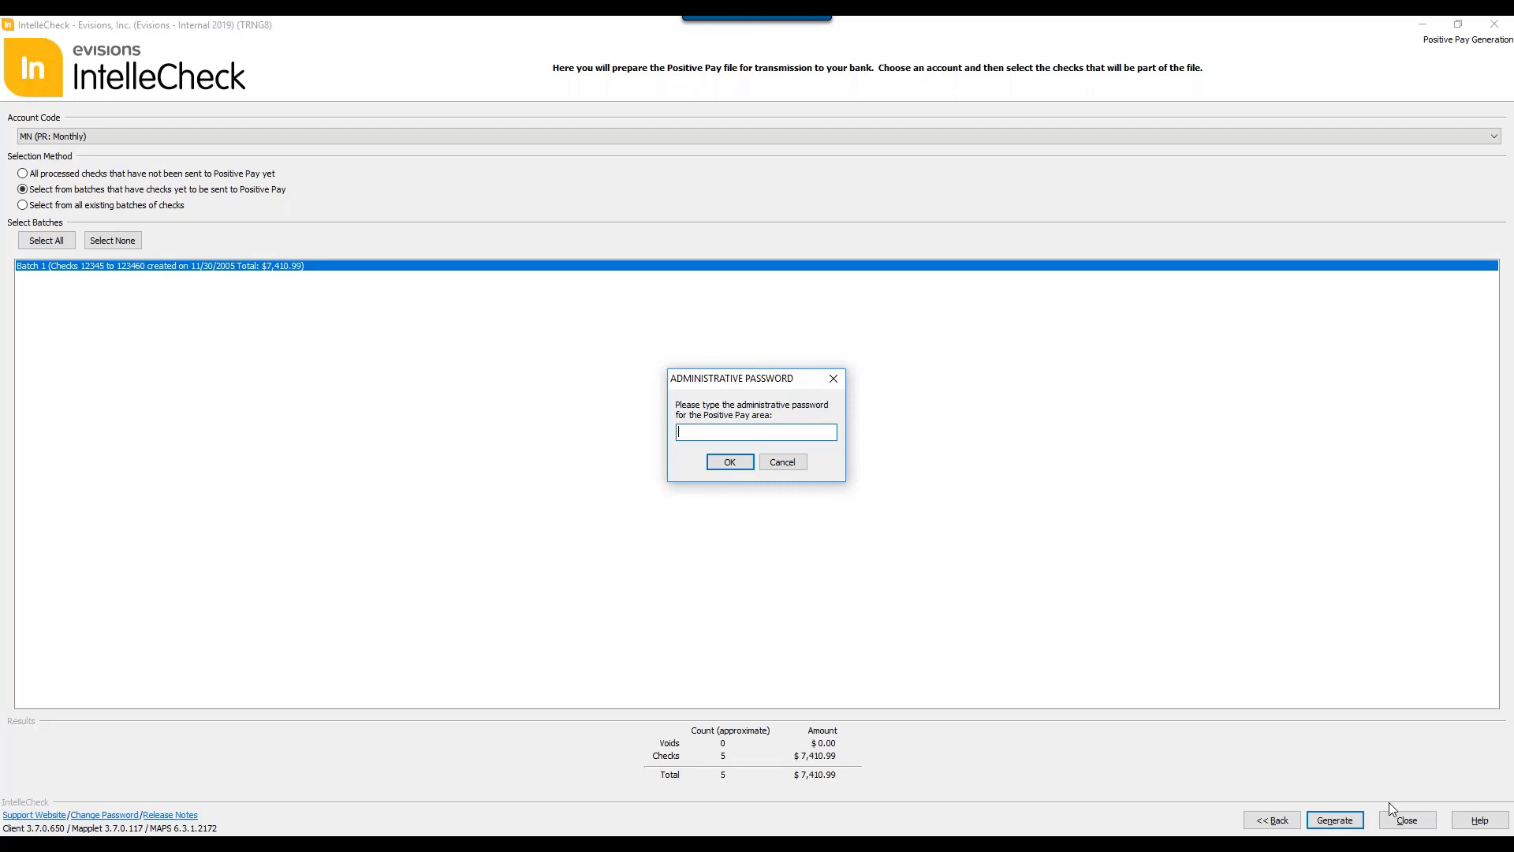
type("********")
key("Return")
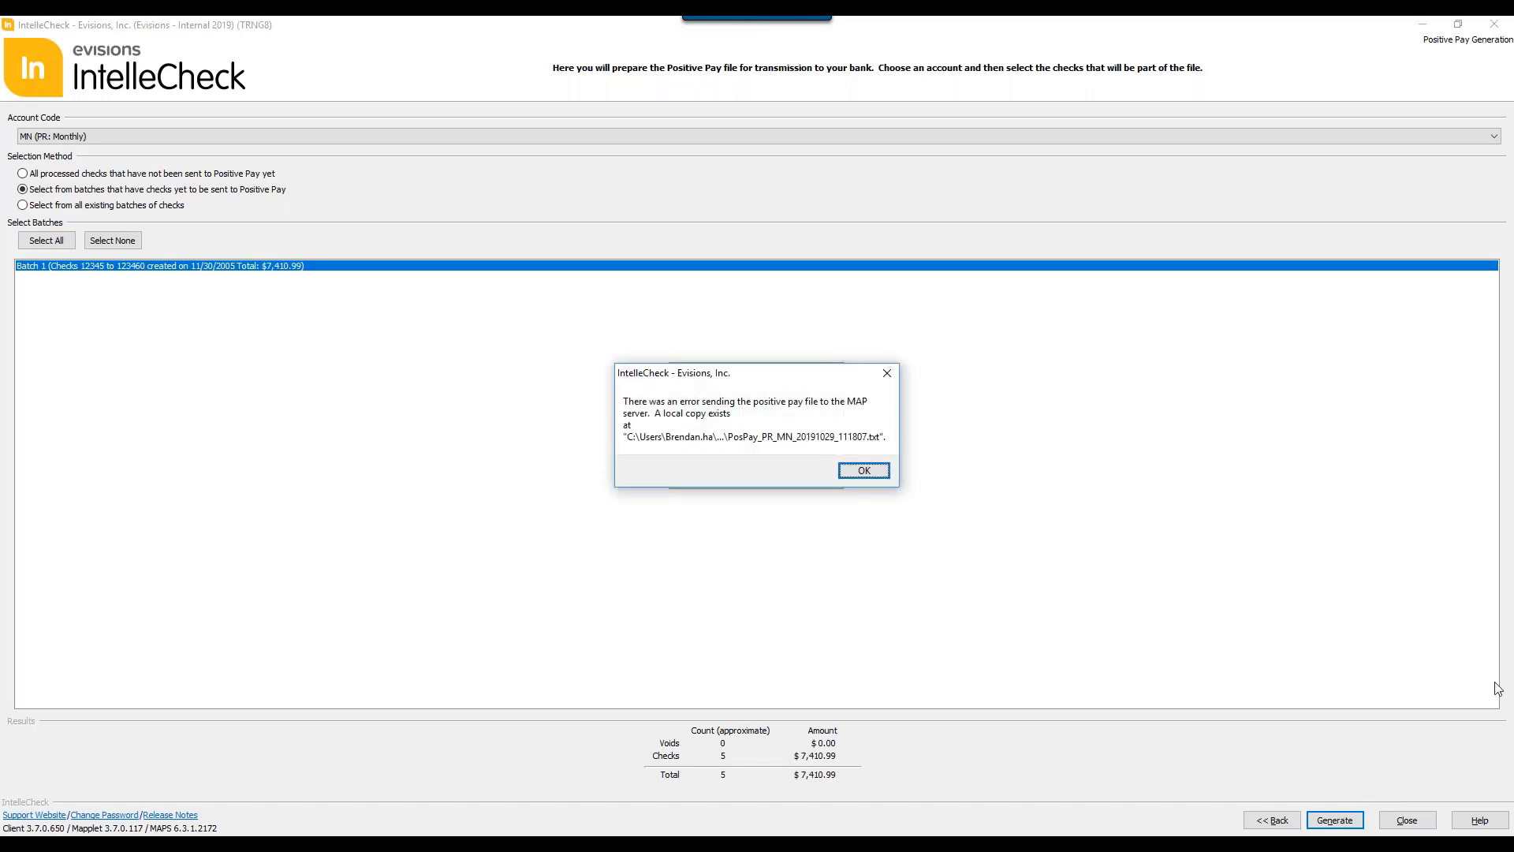
Step: Open the Reports task, logging in with the account password, and set the account code to MN (PR: Monthly)
left_click(873, 472)
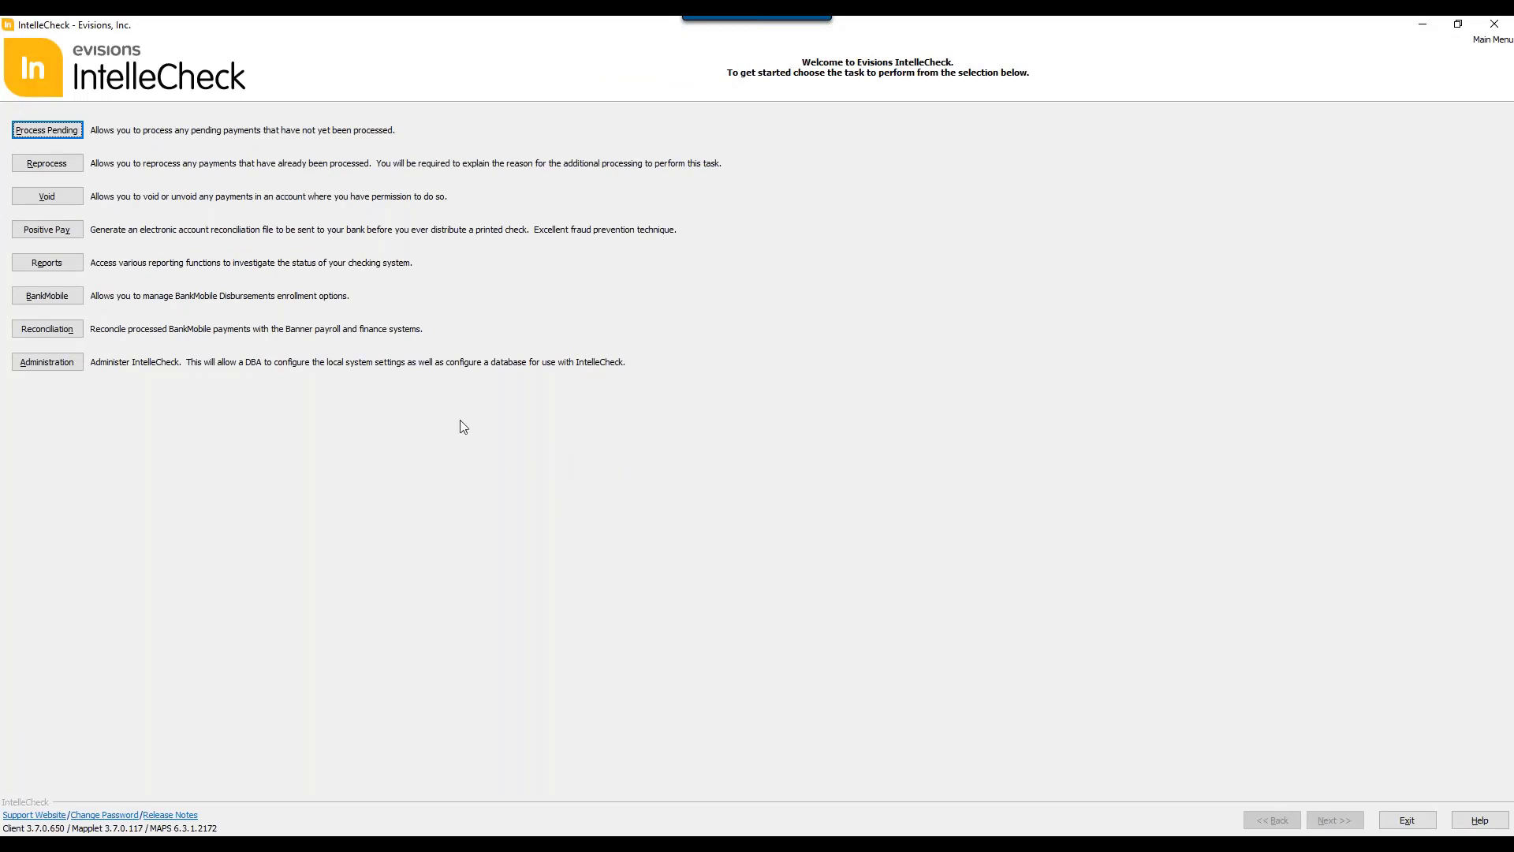
left_click(63, 271)
type("••••••••")
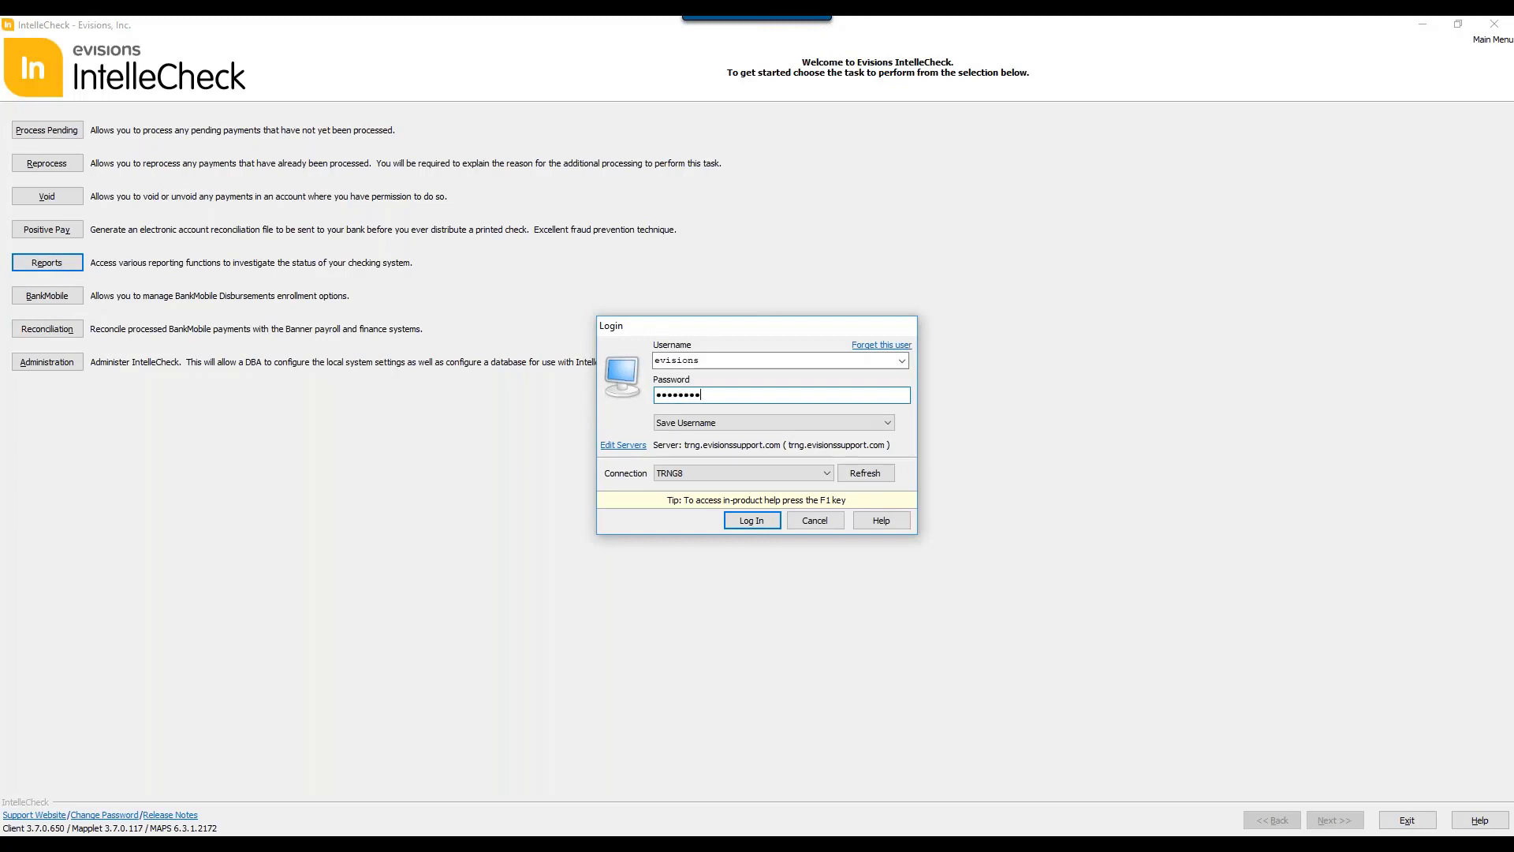
key("Return")
key("Return")
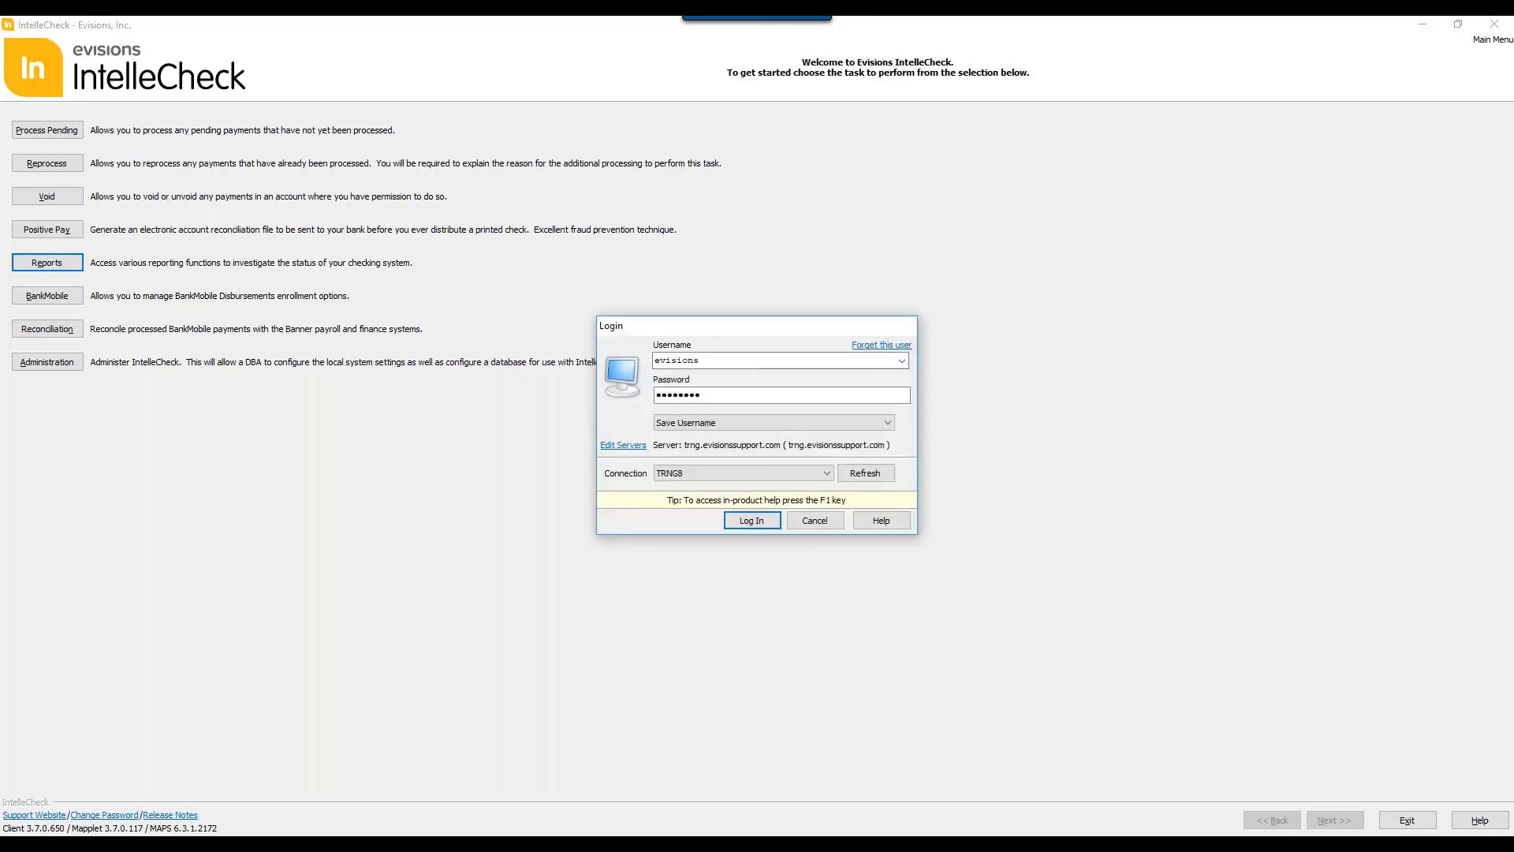
left_click(332, 137)
left_click(309, 163)
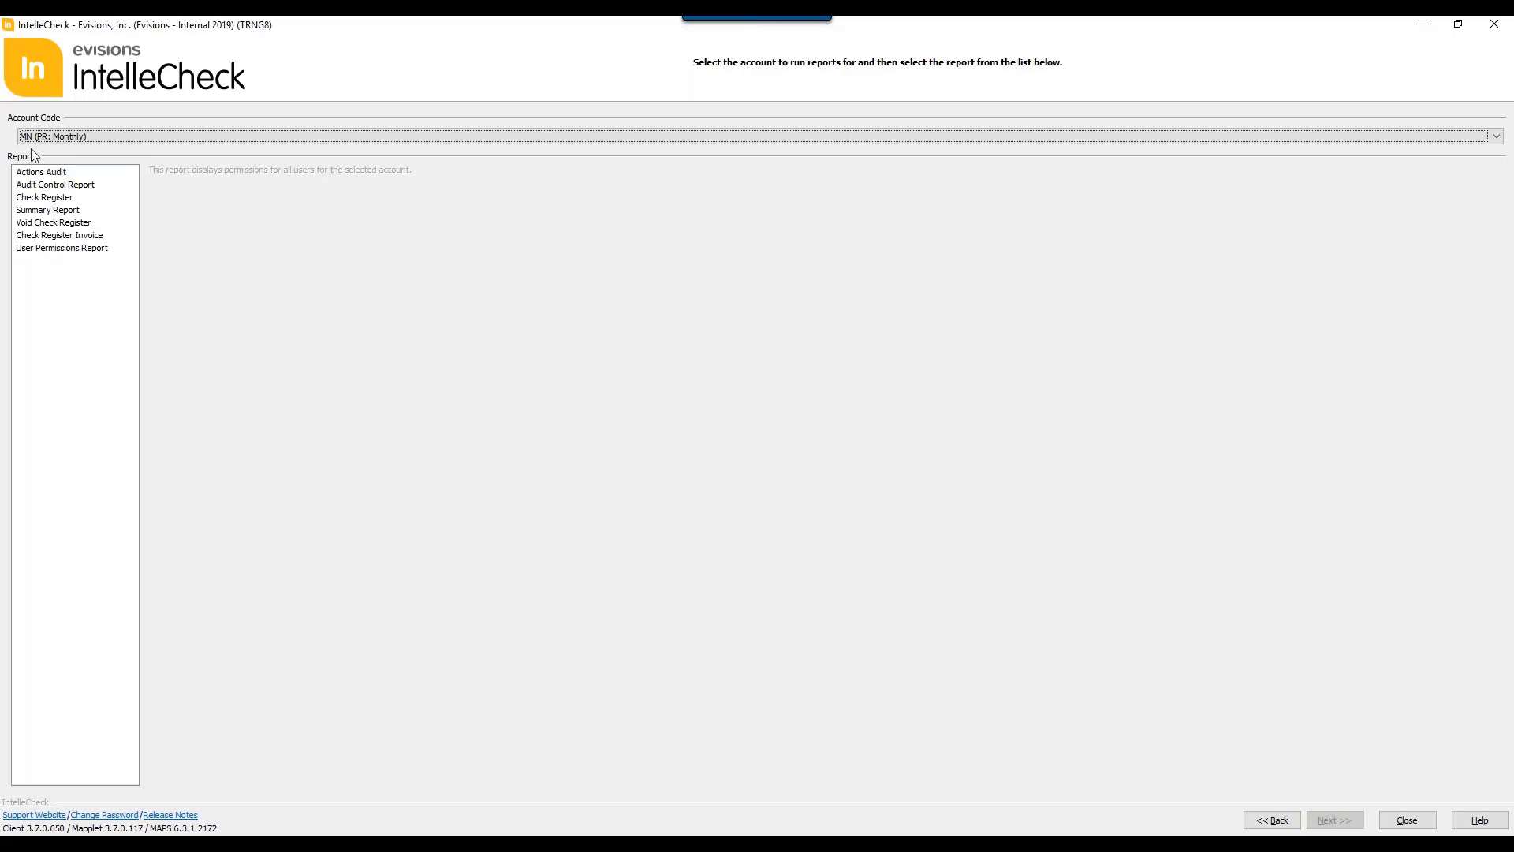
Step: Review the description of each available report, from Actions Audit through User Permissions Report
left_click(40, 173)
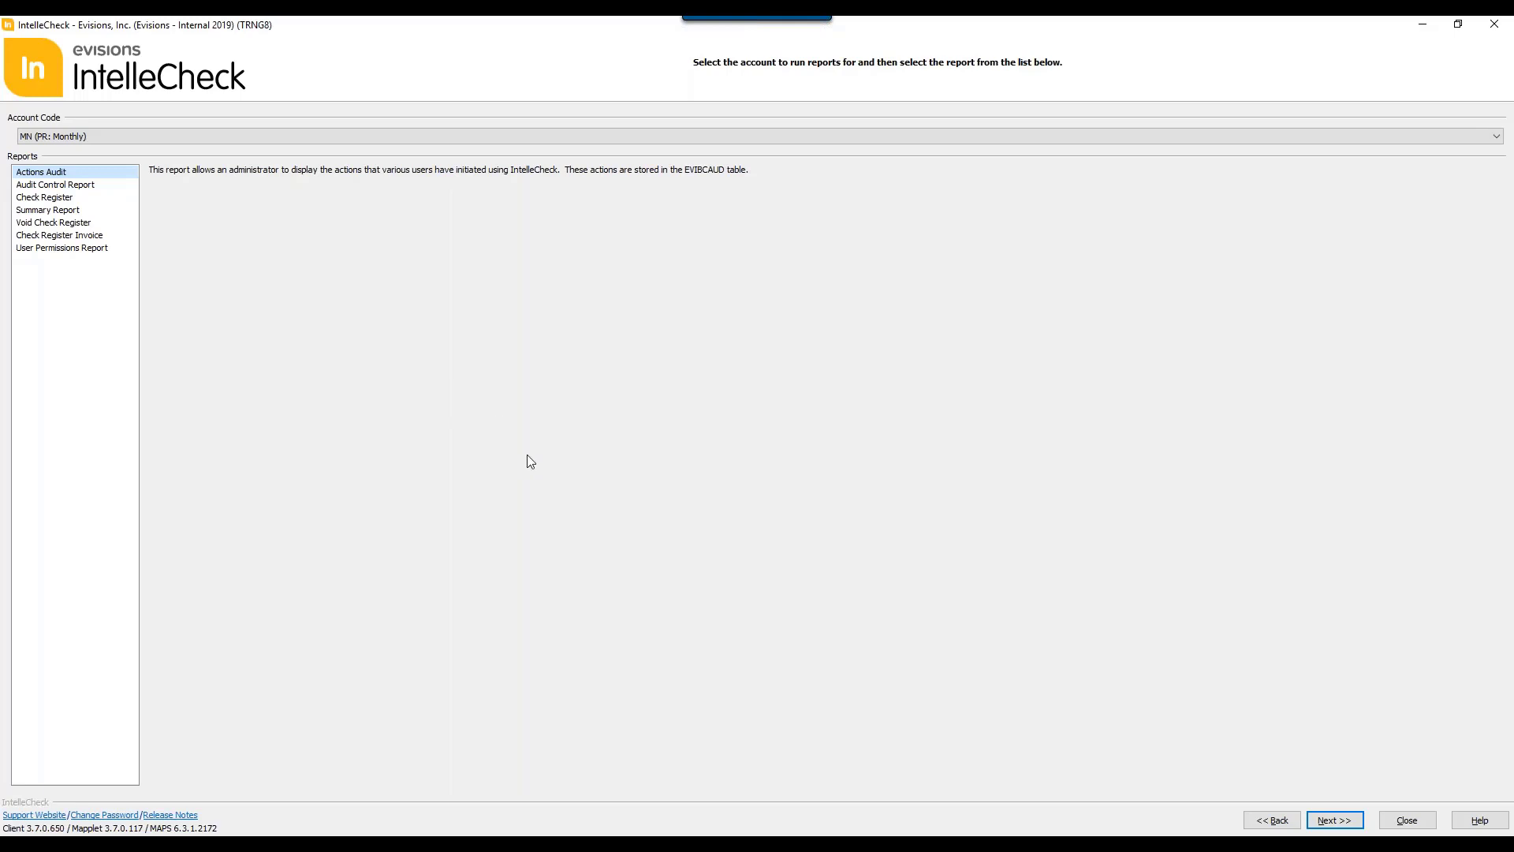
left_click(73, 186)
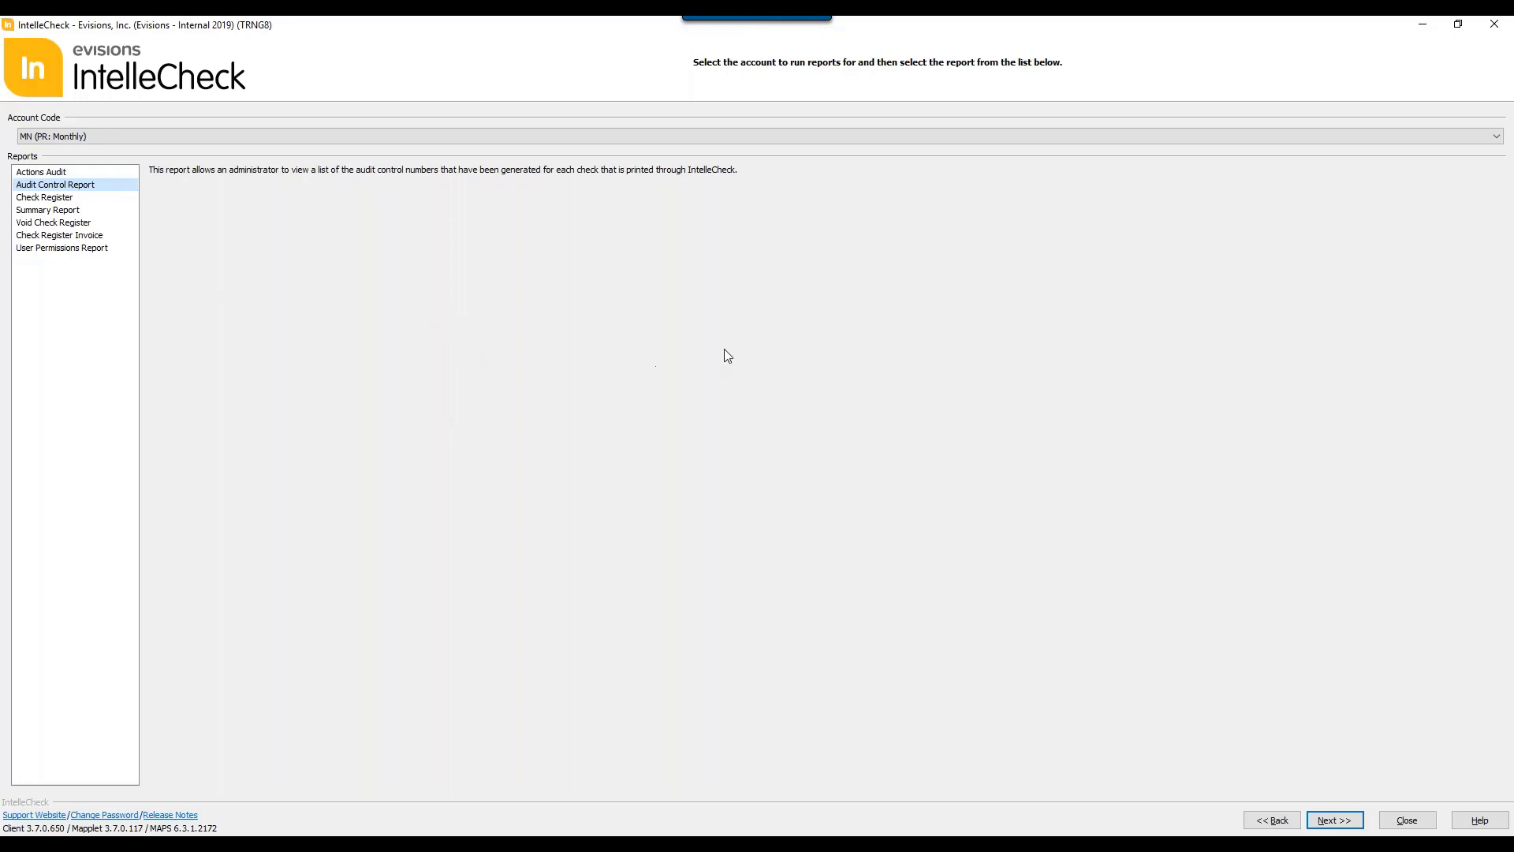
left_click(49, 199)
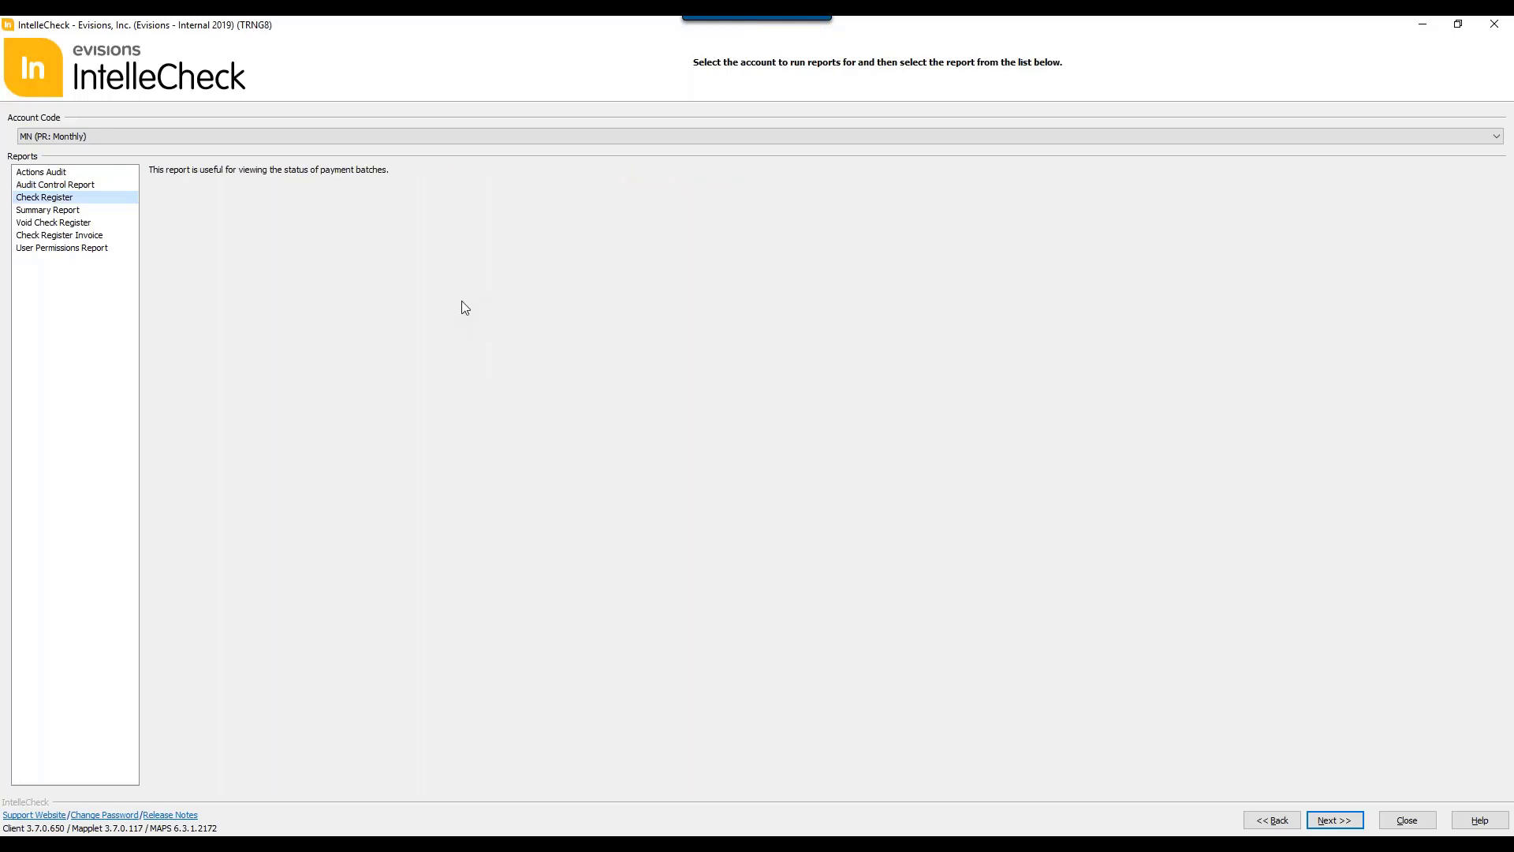
left_click(28, 212)
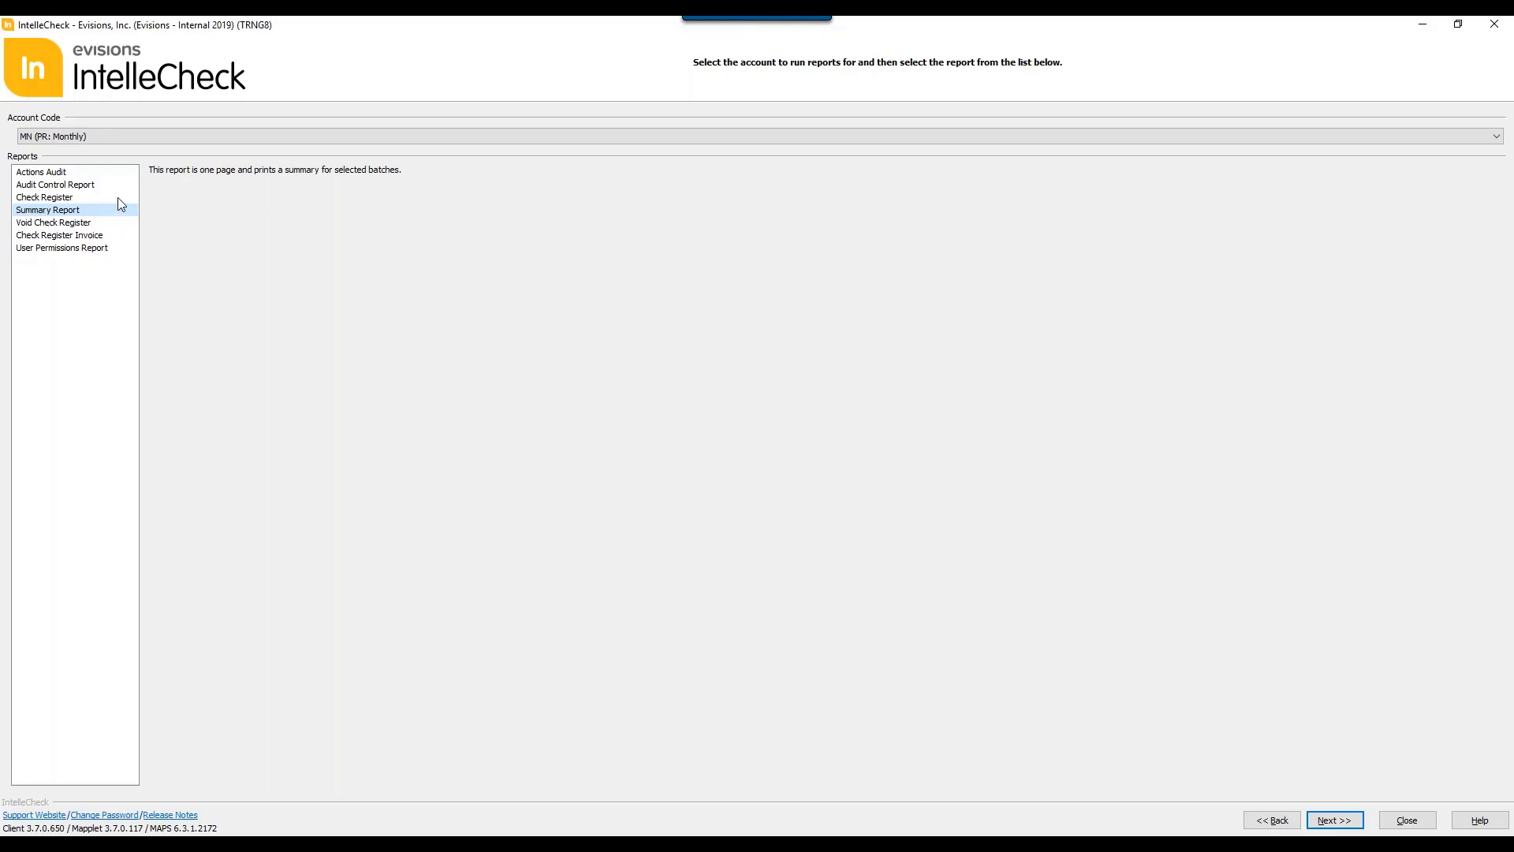
left_click(61, 224)
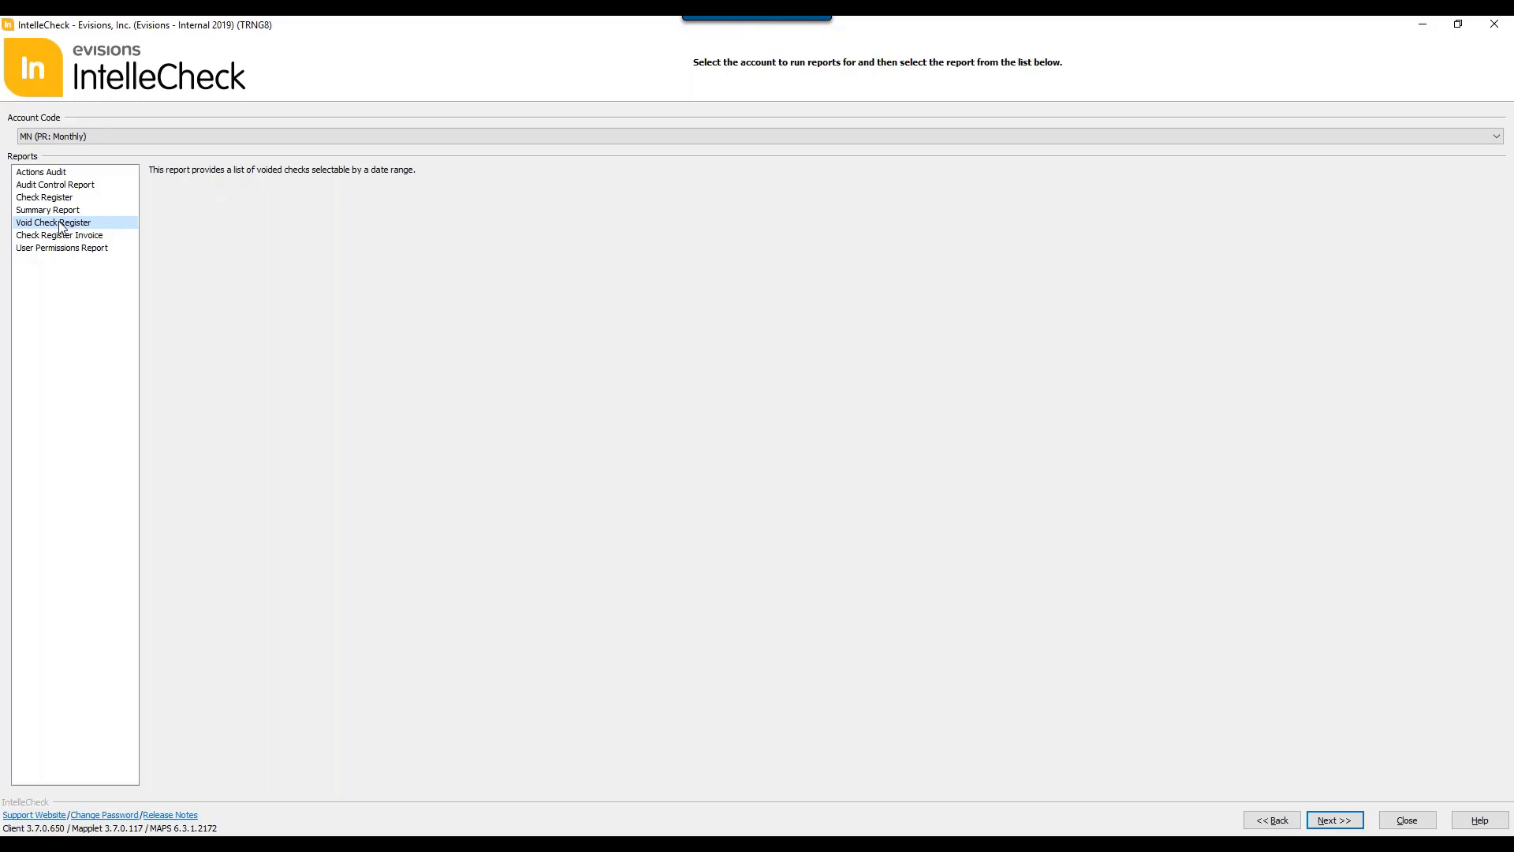
left_click(61, 238)
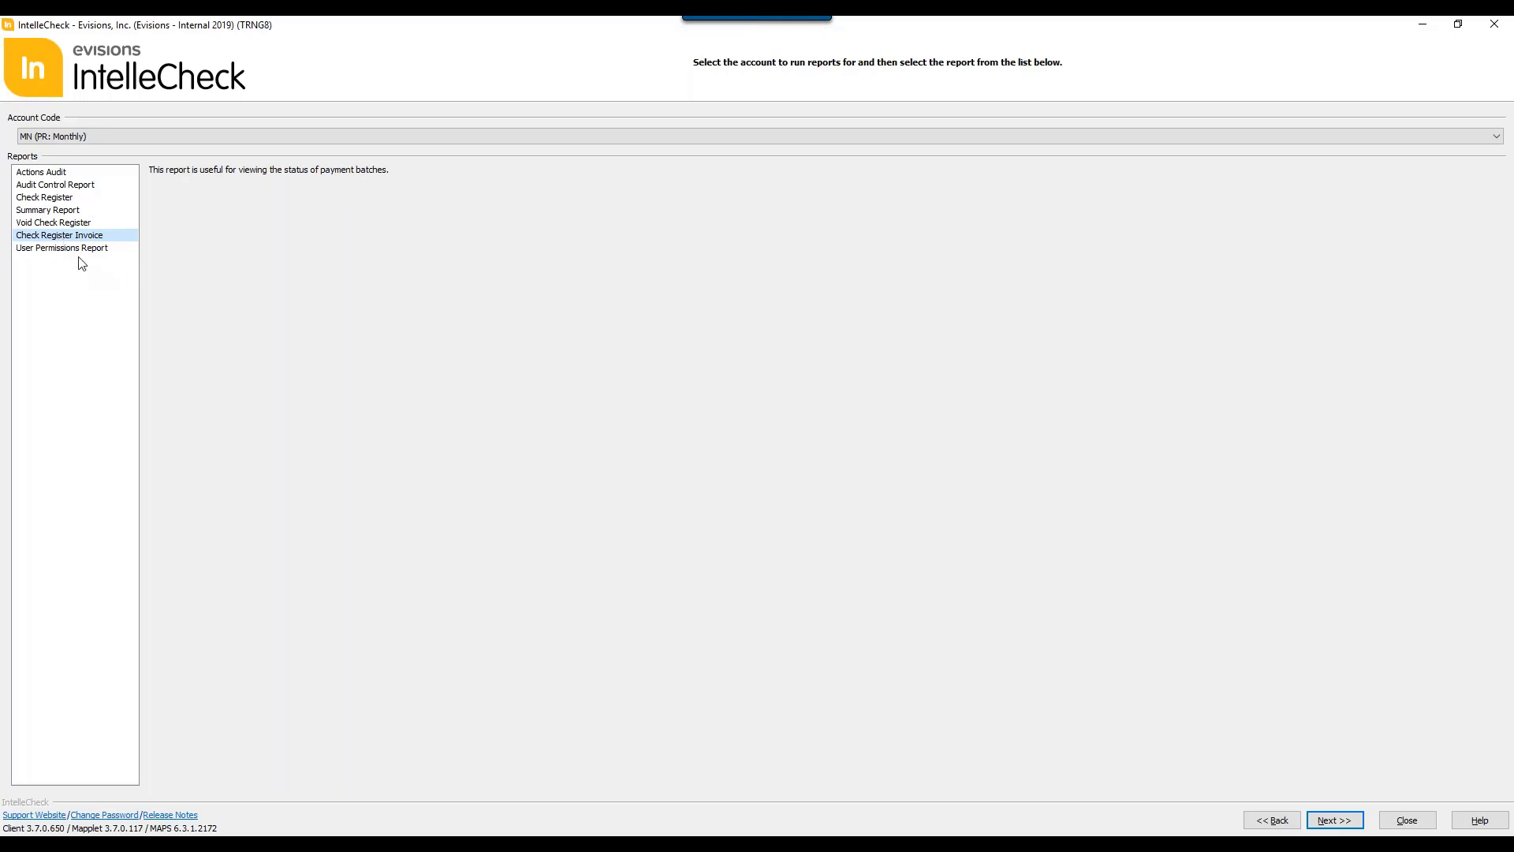
left_click(85, 251)
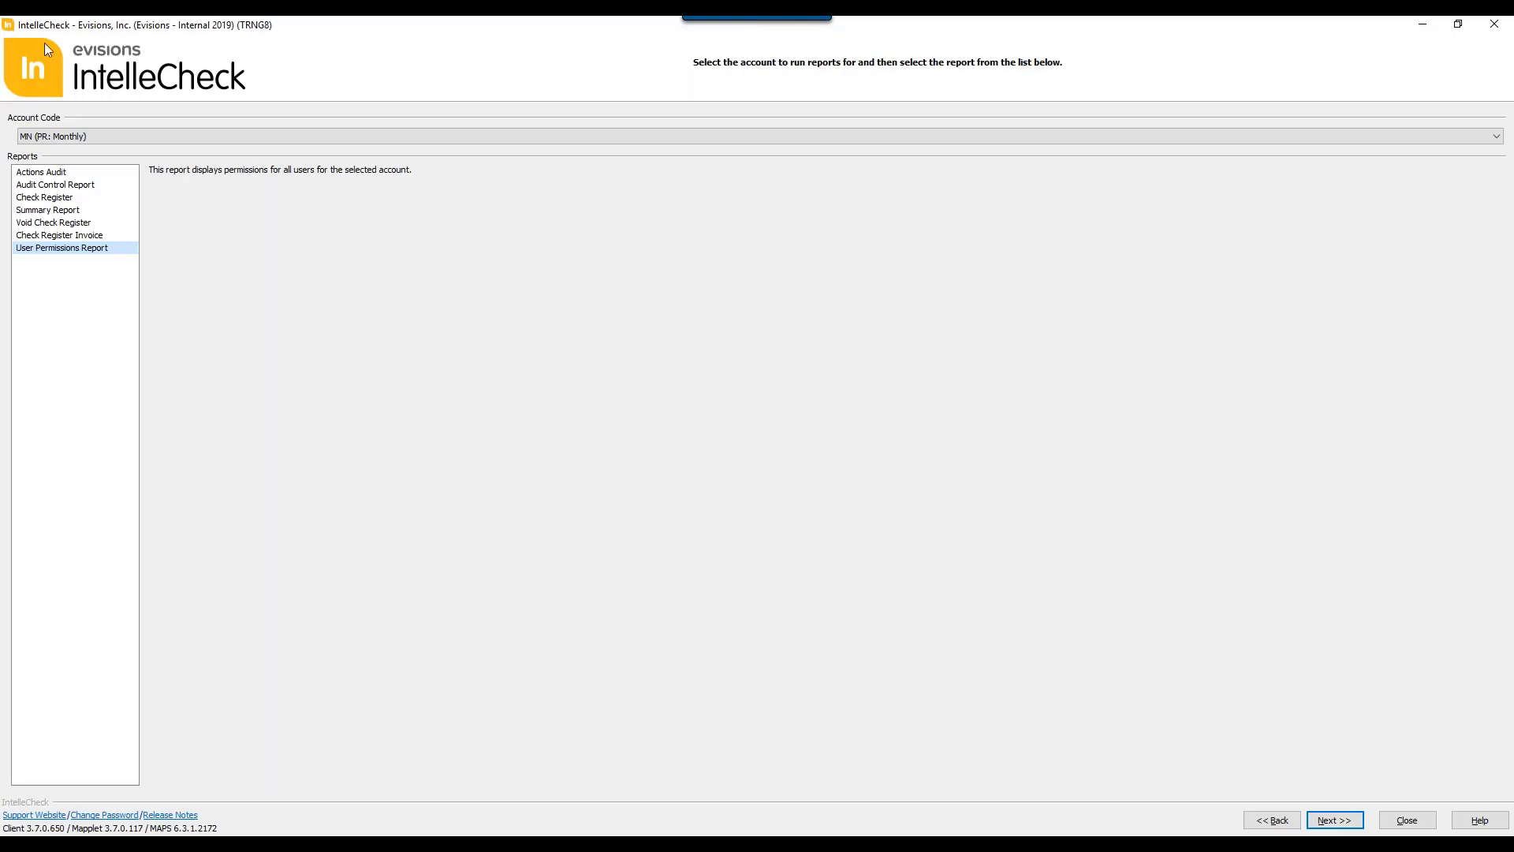
Step: Preview the Check Register report for all batches with the default order override enabled
left_click(38, 199)
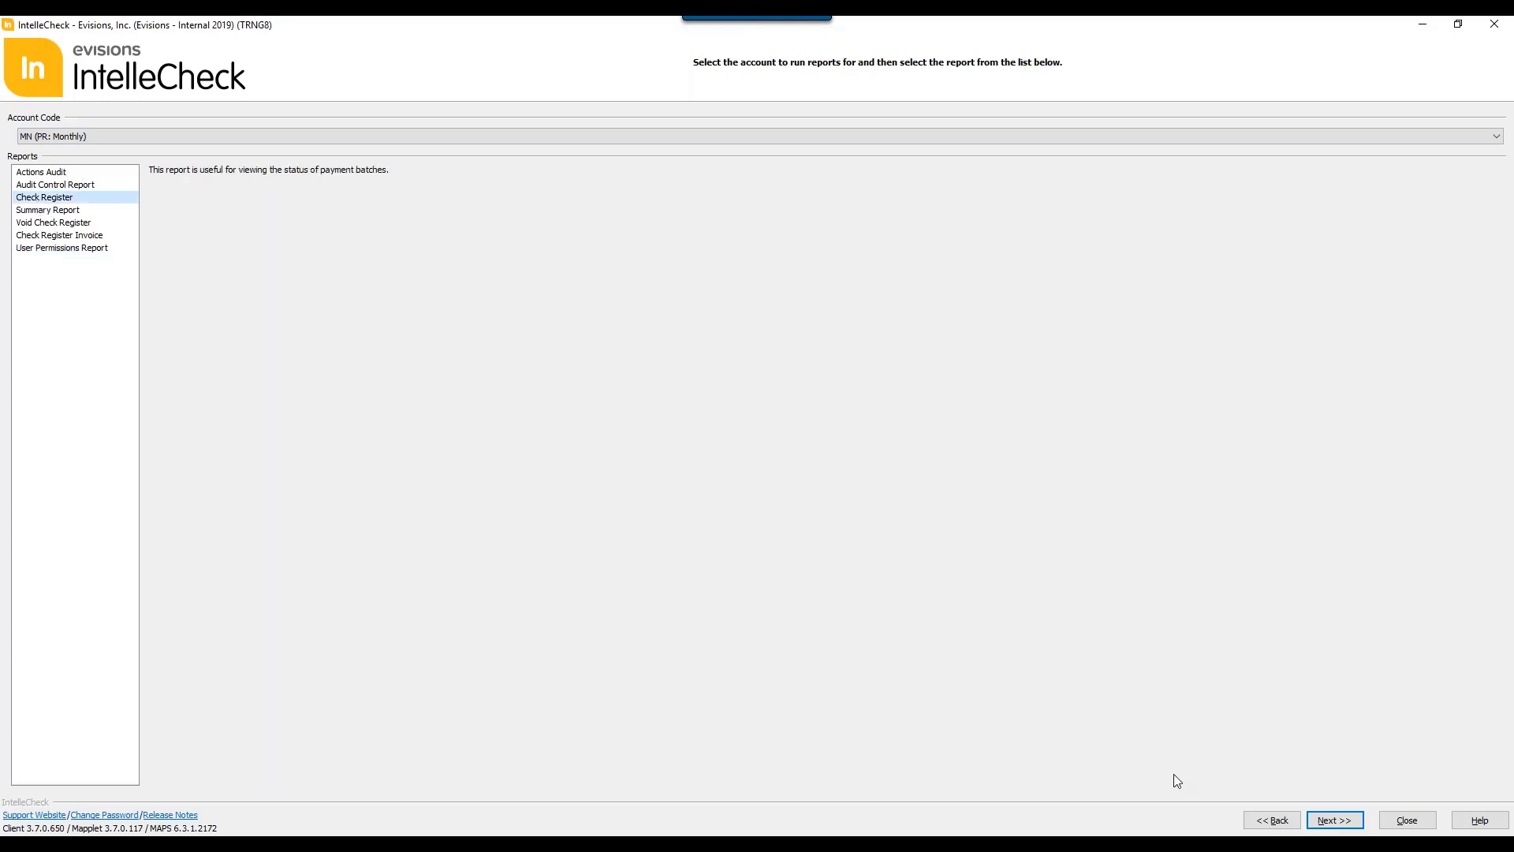
left_click(1332, 820)
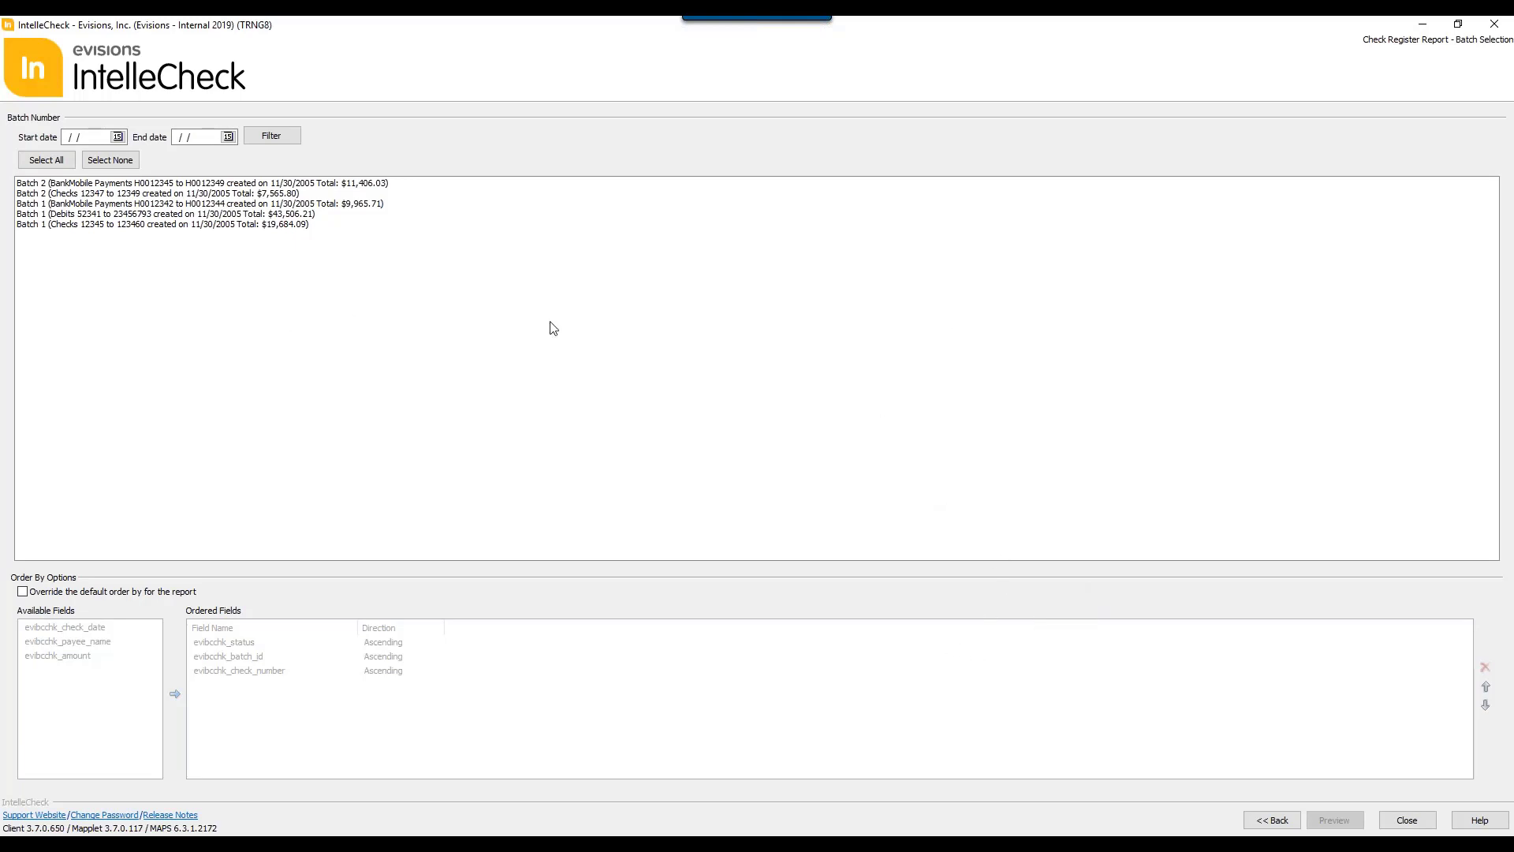
left_click(41, 161)
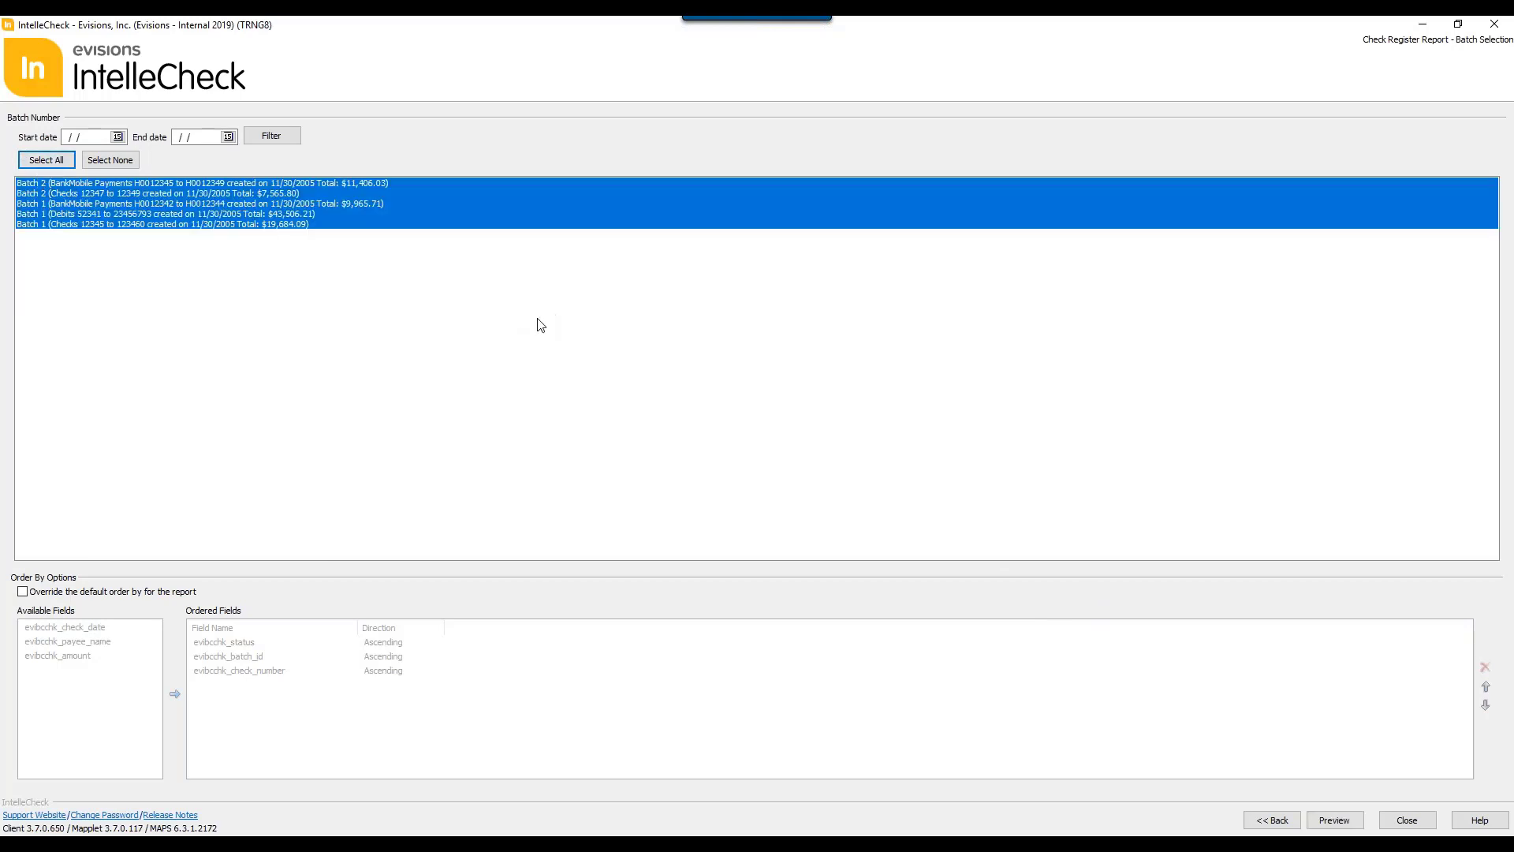
left_click(22, 592)
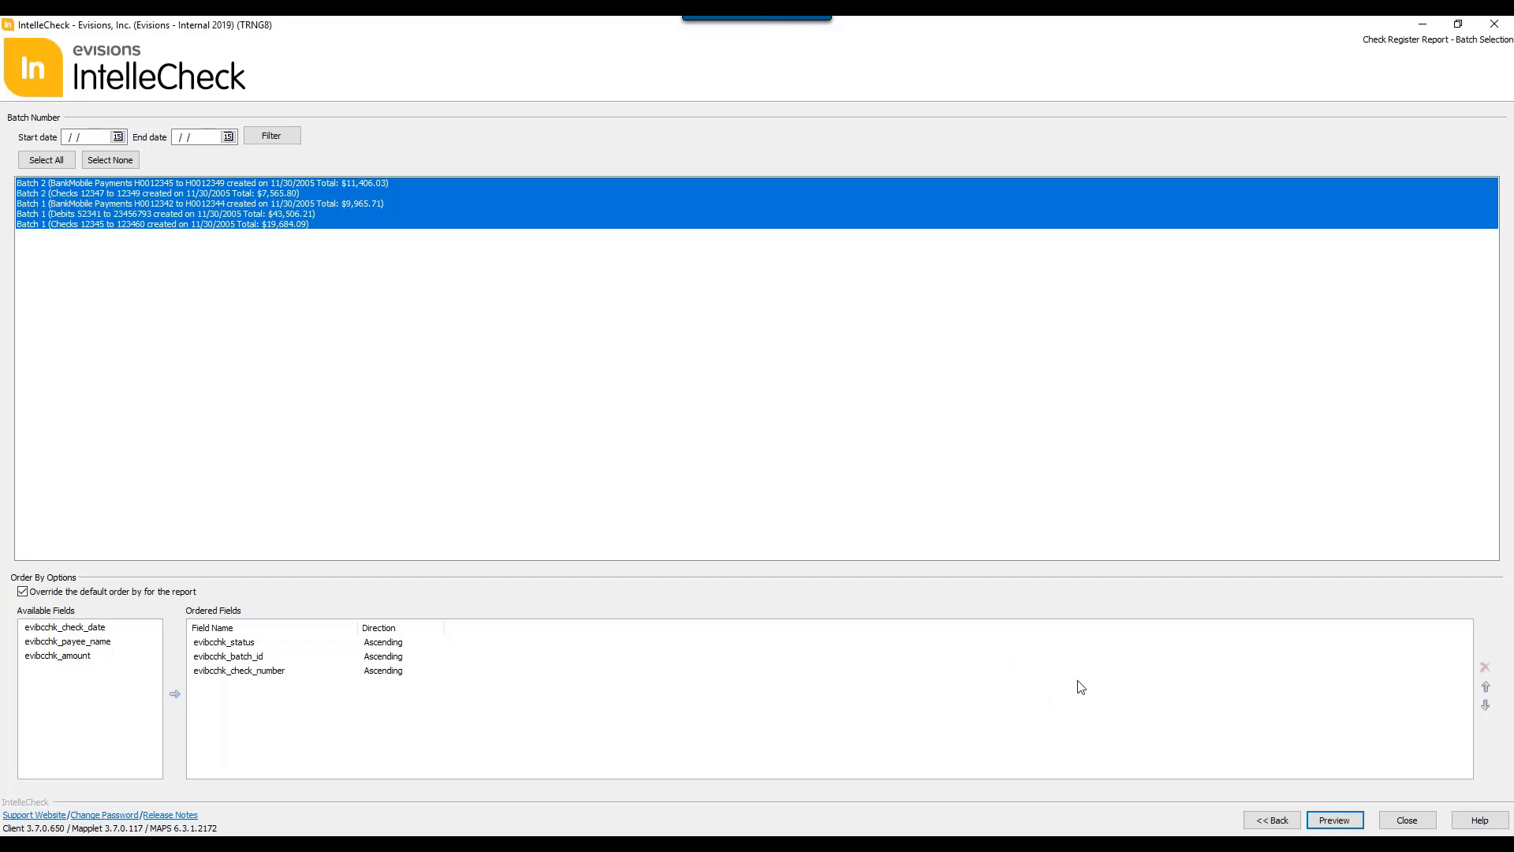
left_click(1333, 814)
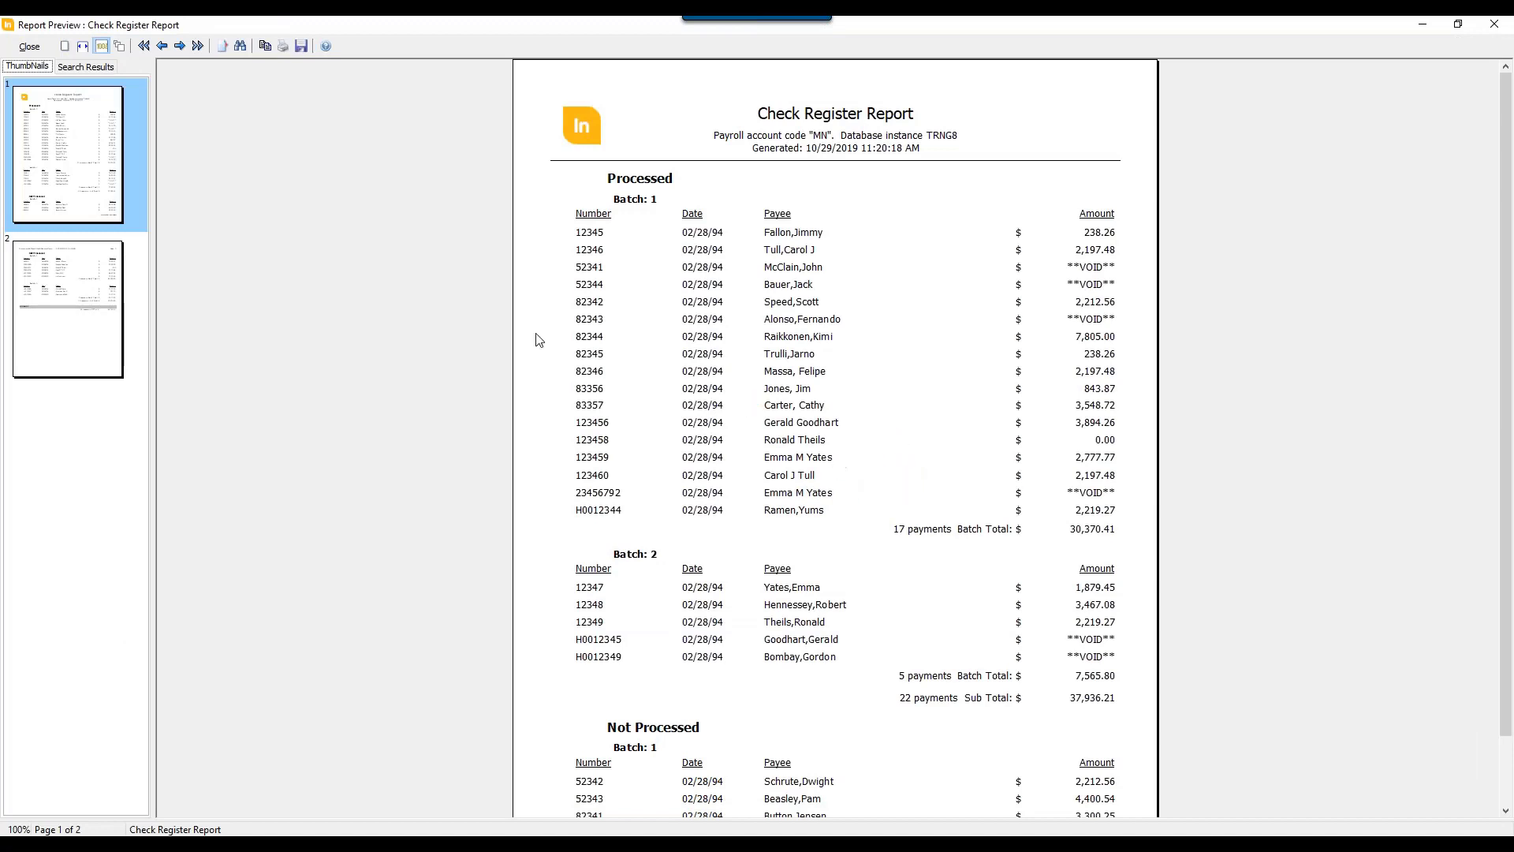
Step: Switch the Check Register preview between page-width and whole-page zoom, finishing on whole page
left_click(83, 46)
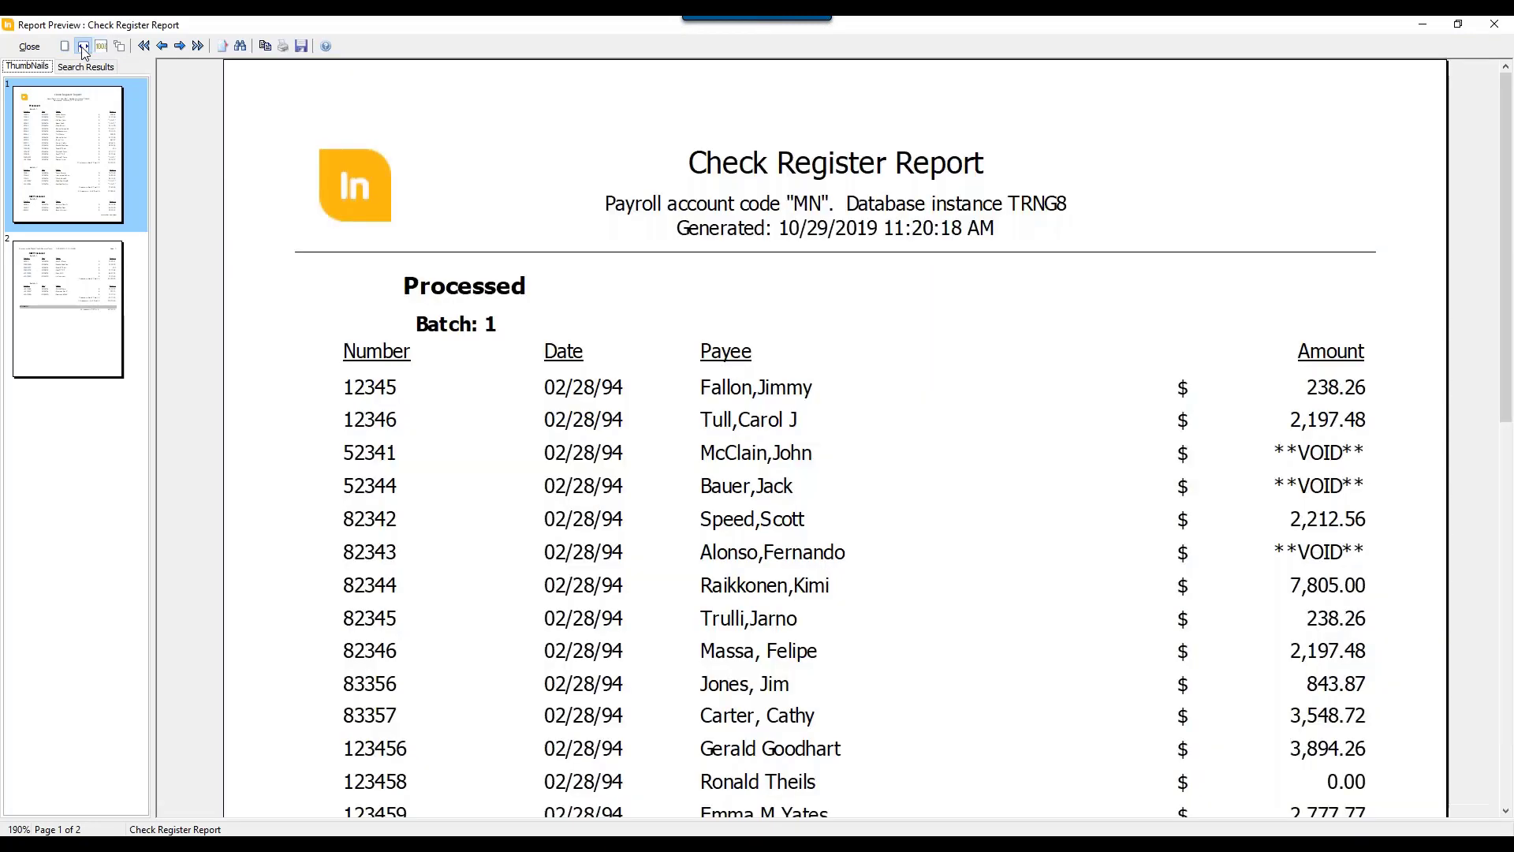
left_click(63, 46)
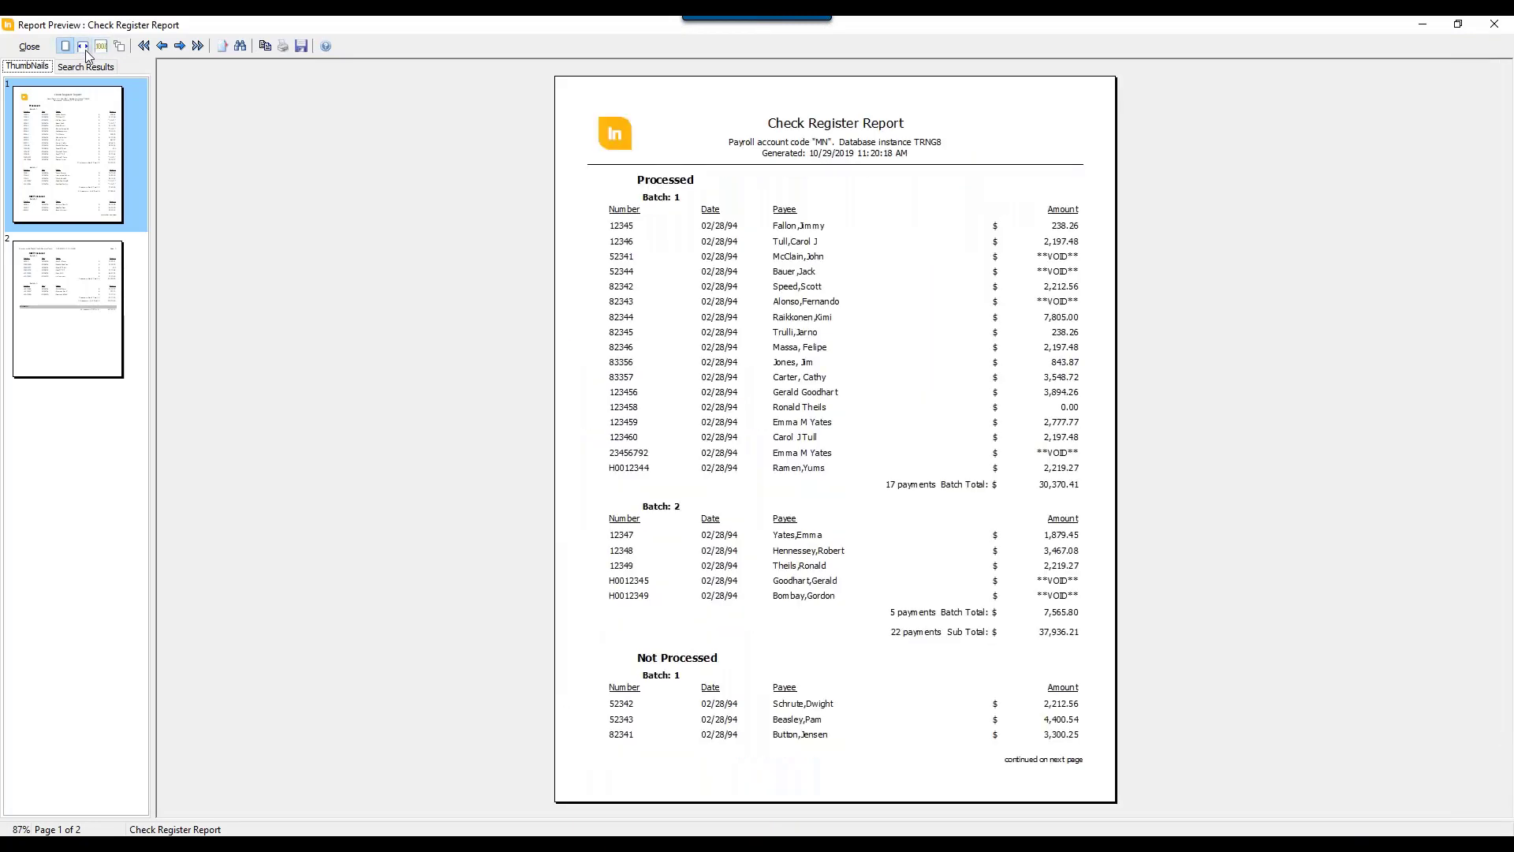
left_click(83, 47)
left_click(68, 45)
Step: Move back and forth between the two pages of the Check Register preview and go directly to page 1
left_click(80, 298)
left_click(75, 164)
left_click(73, 300)
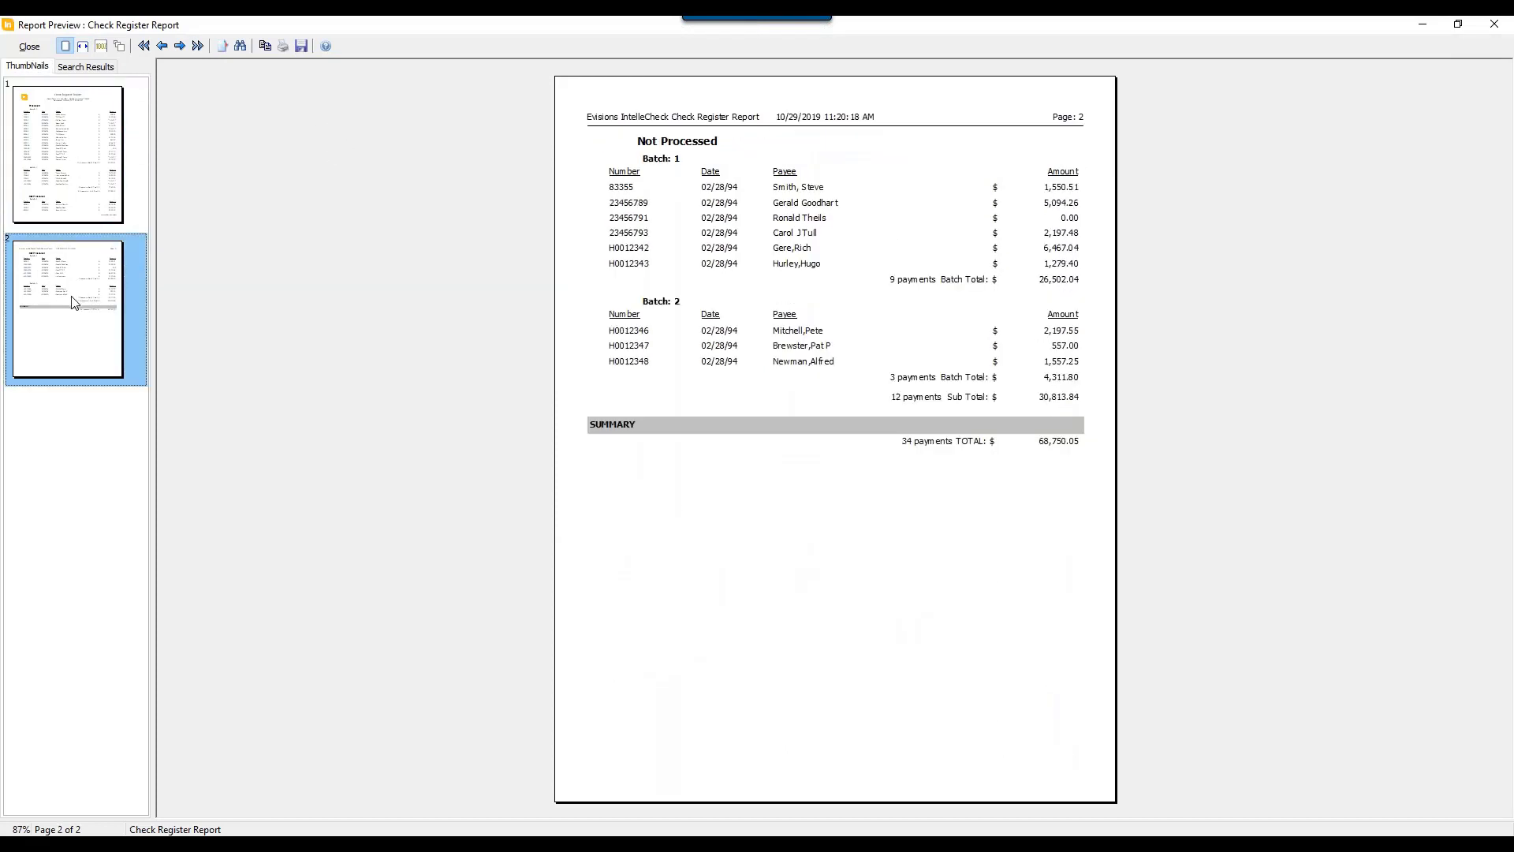
left_click(162, 45)
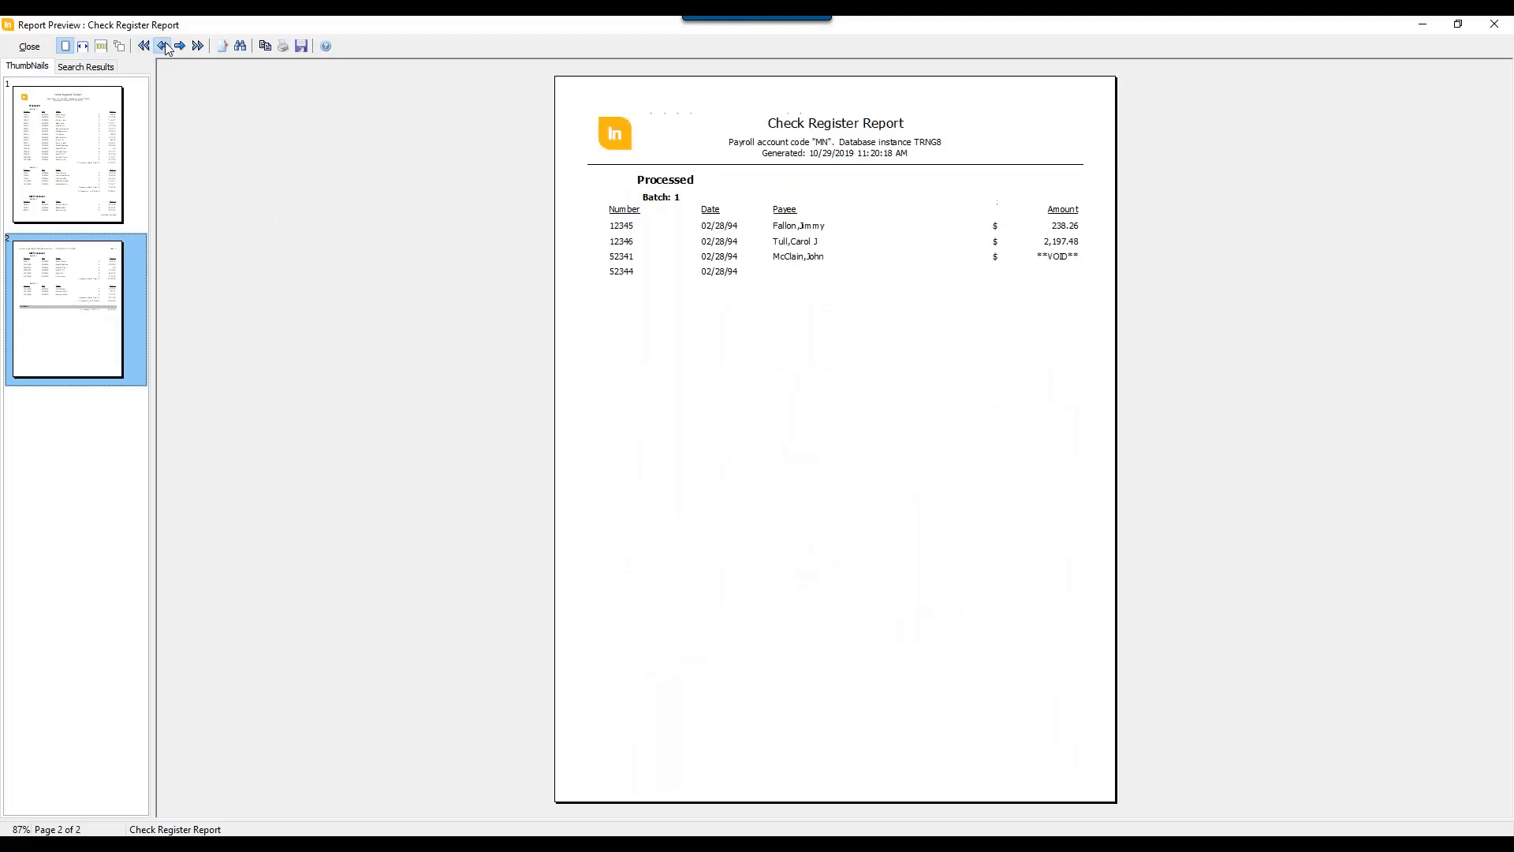
left_click(178, 46)
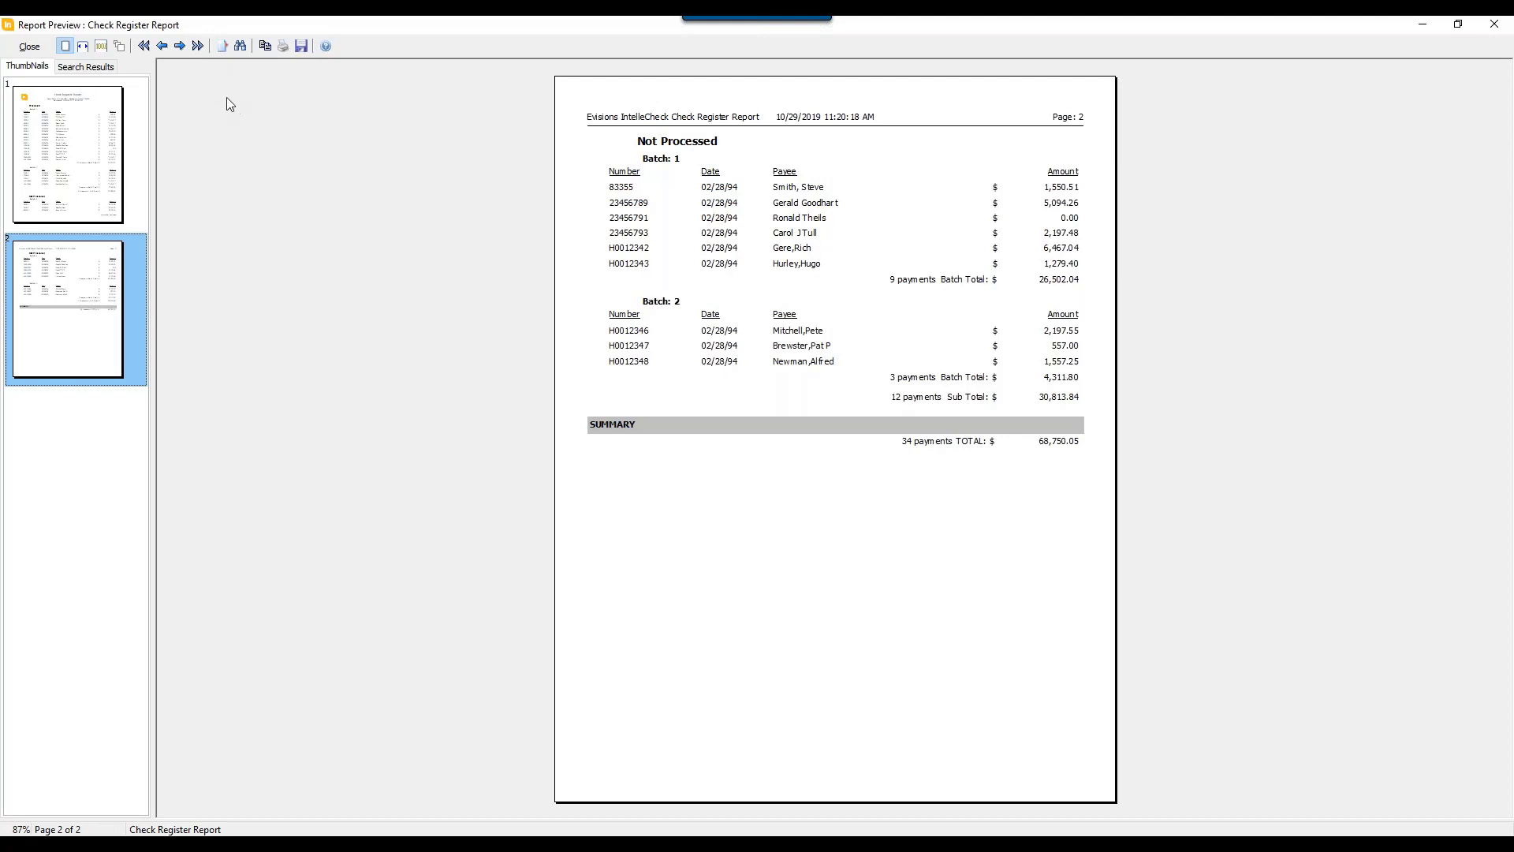
left_click(223, 47)
type("1")
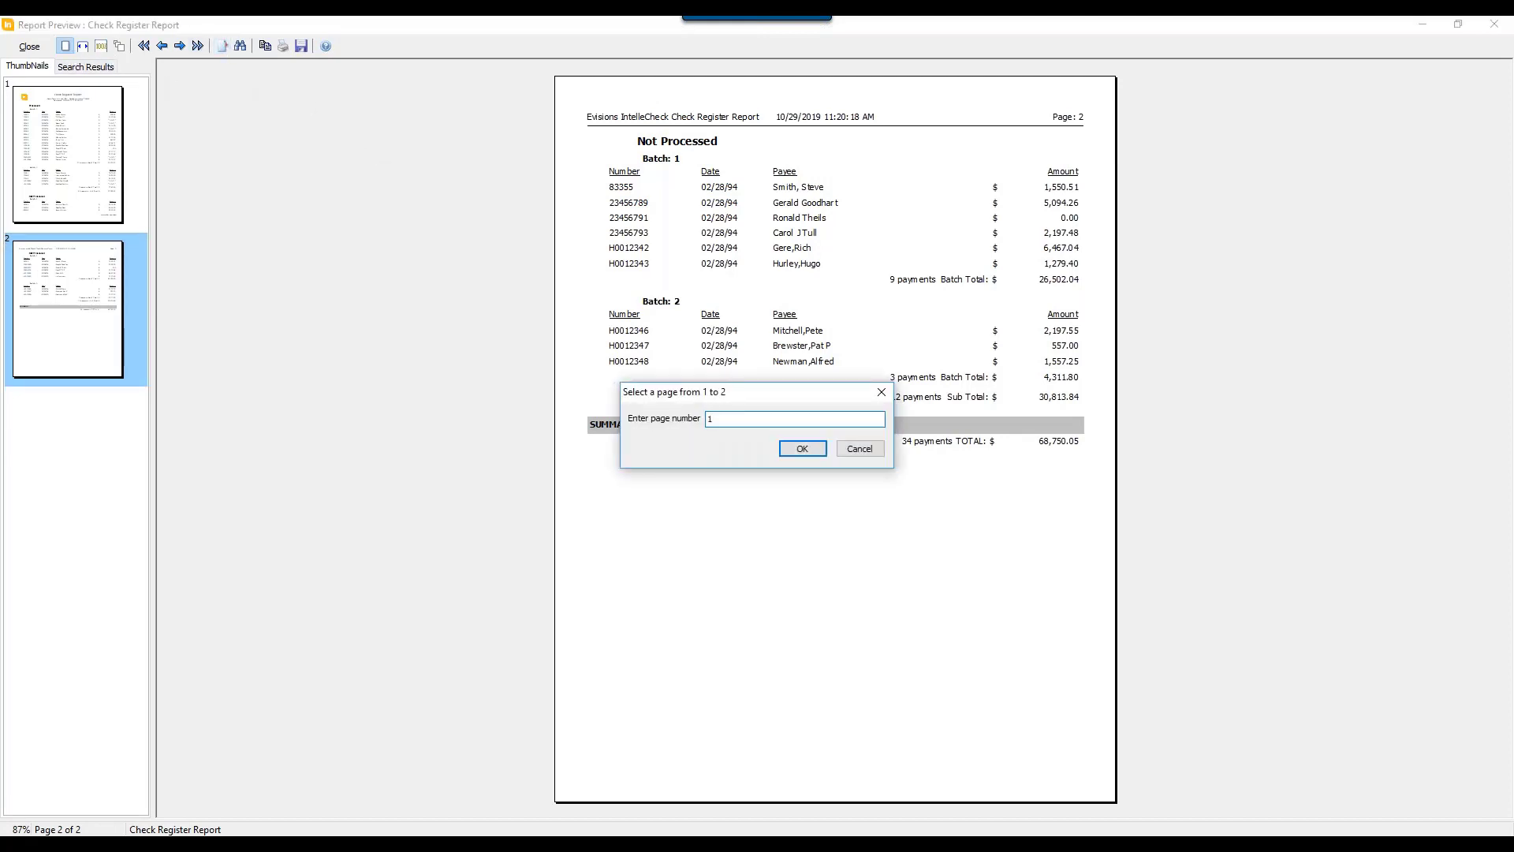
key("Return")
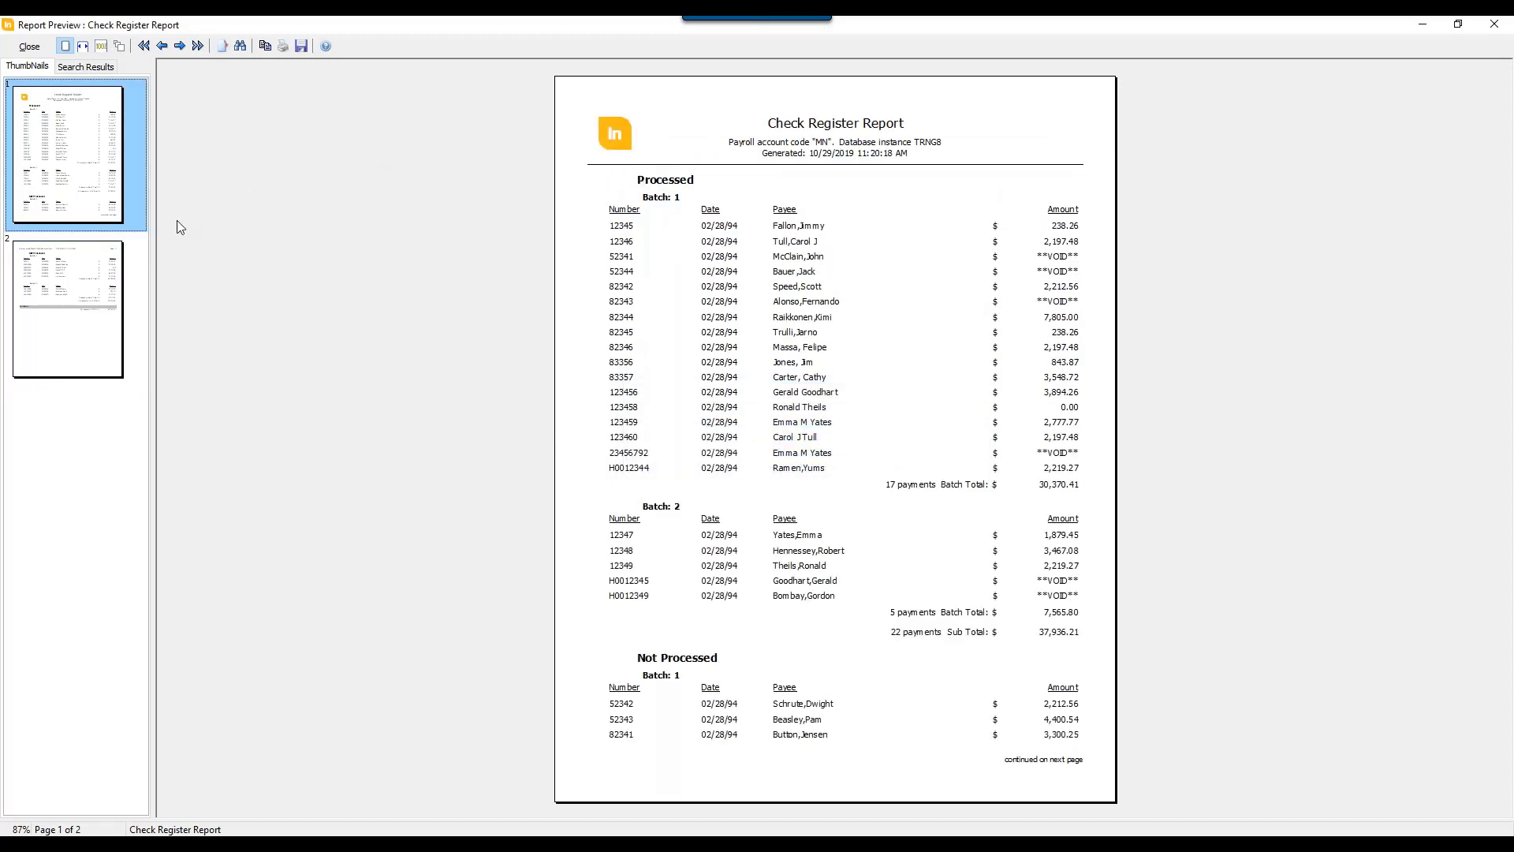
Step: Search the Check Register preview for a payee's surname, return to the page thumbnails and close the preview
left_click(239, 45)
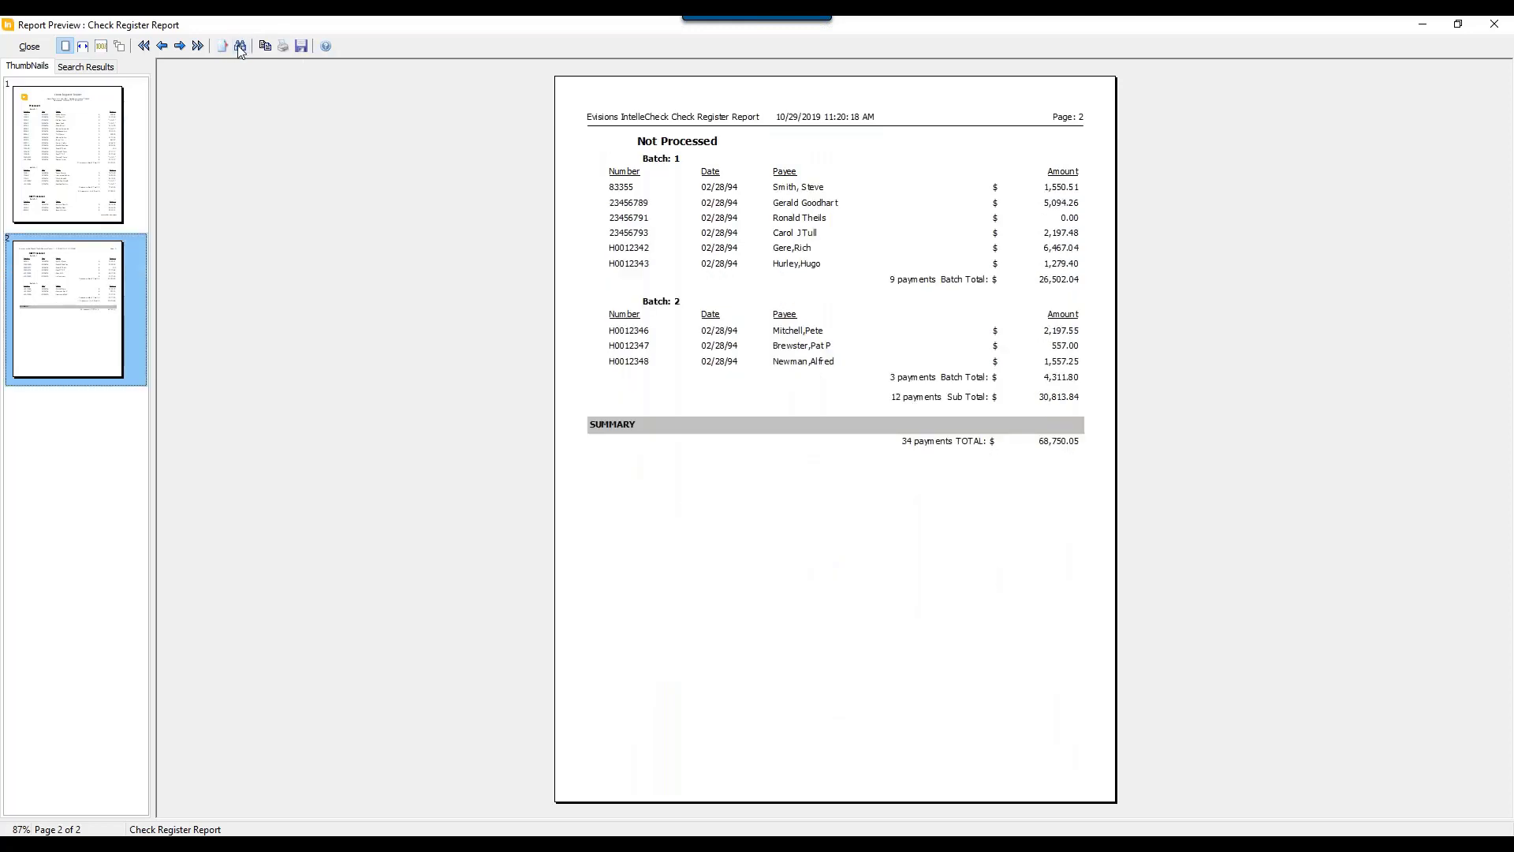
type("fallon")
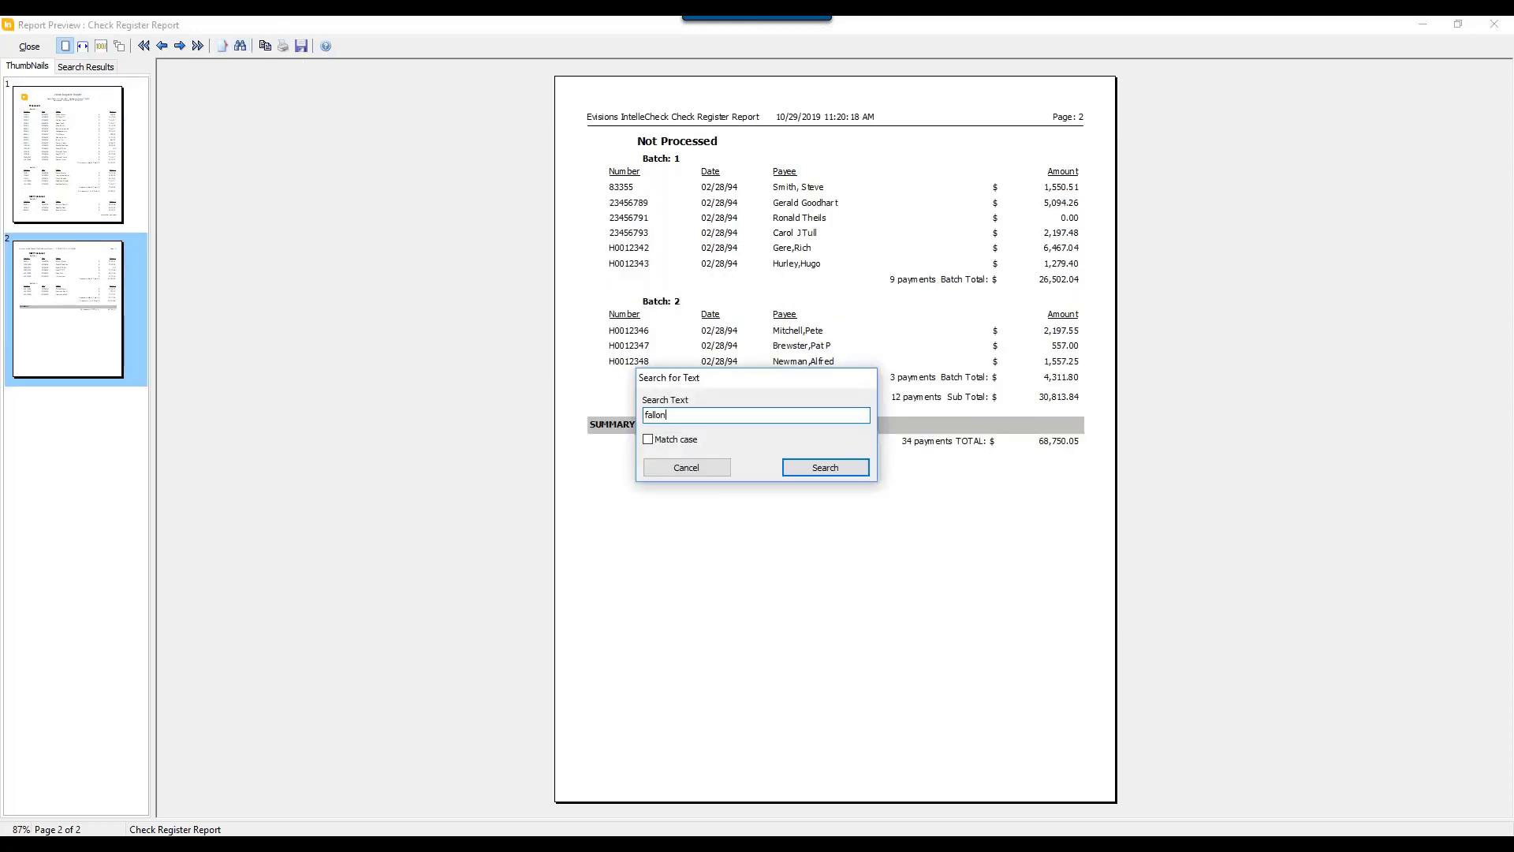
key("Return")
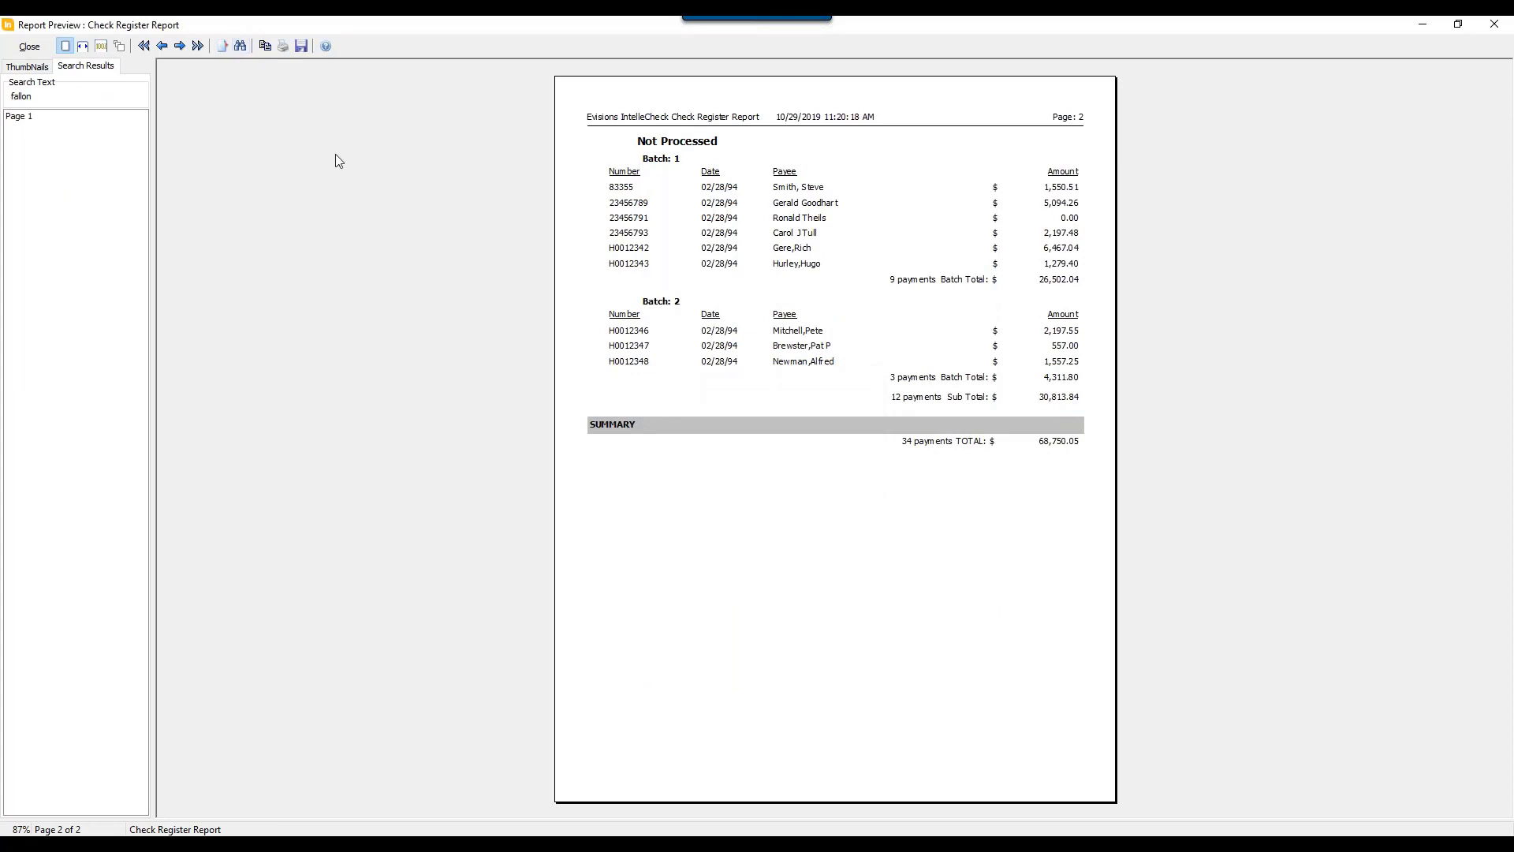
left_click(30, 67)
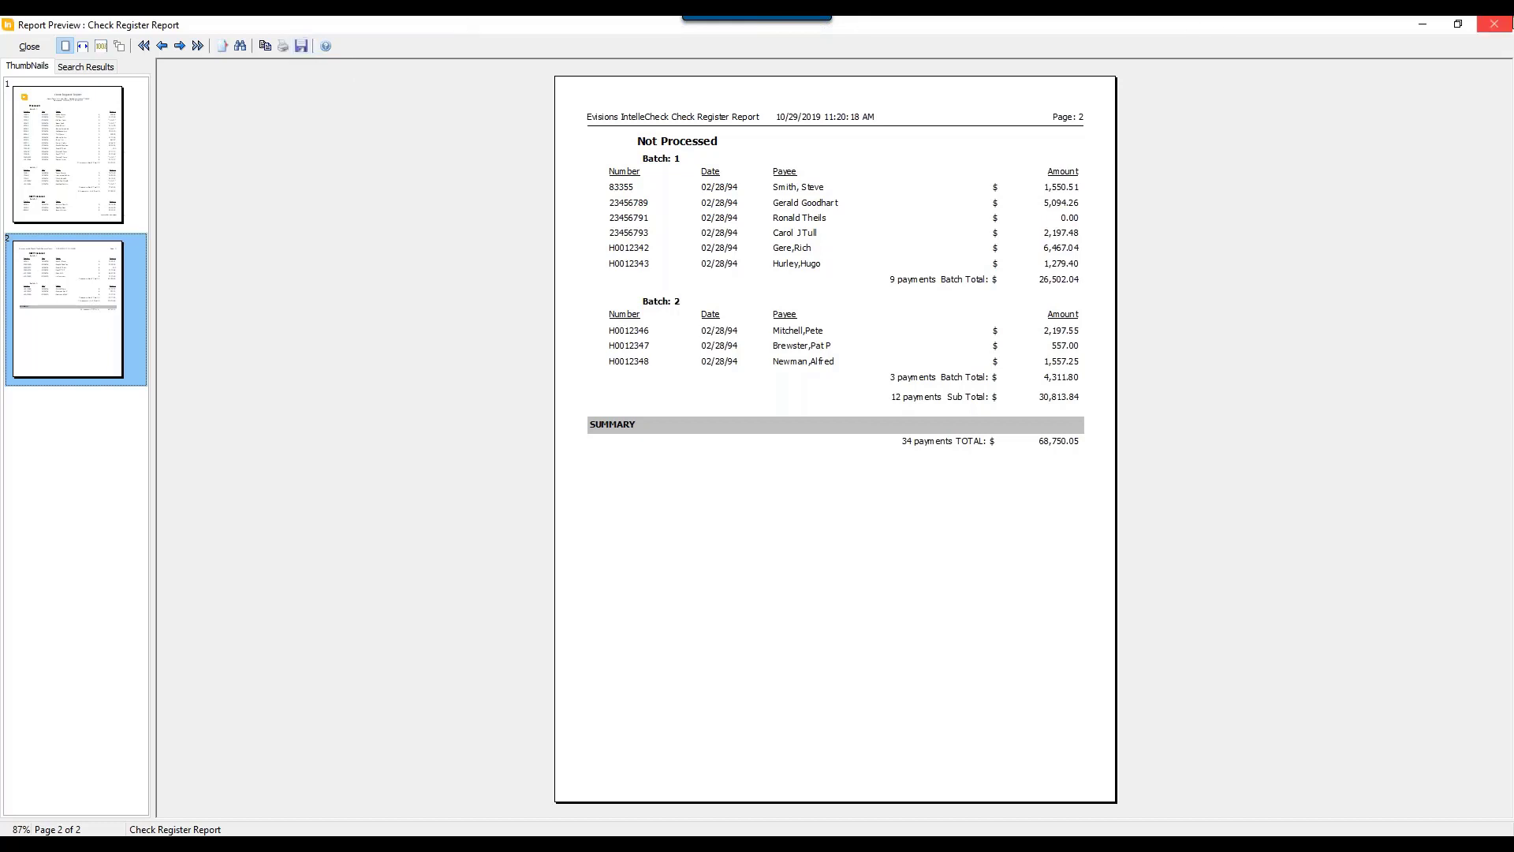
left_click(1495, 24)
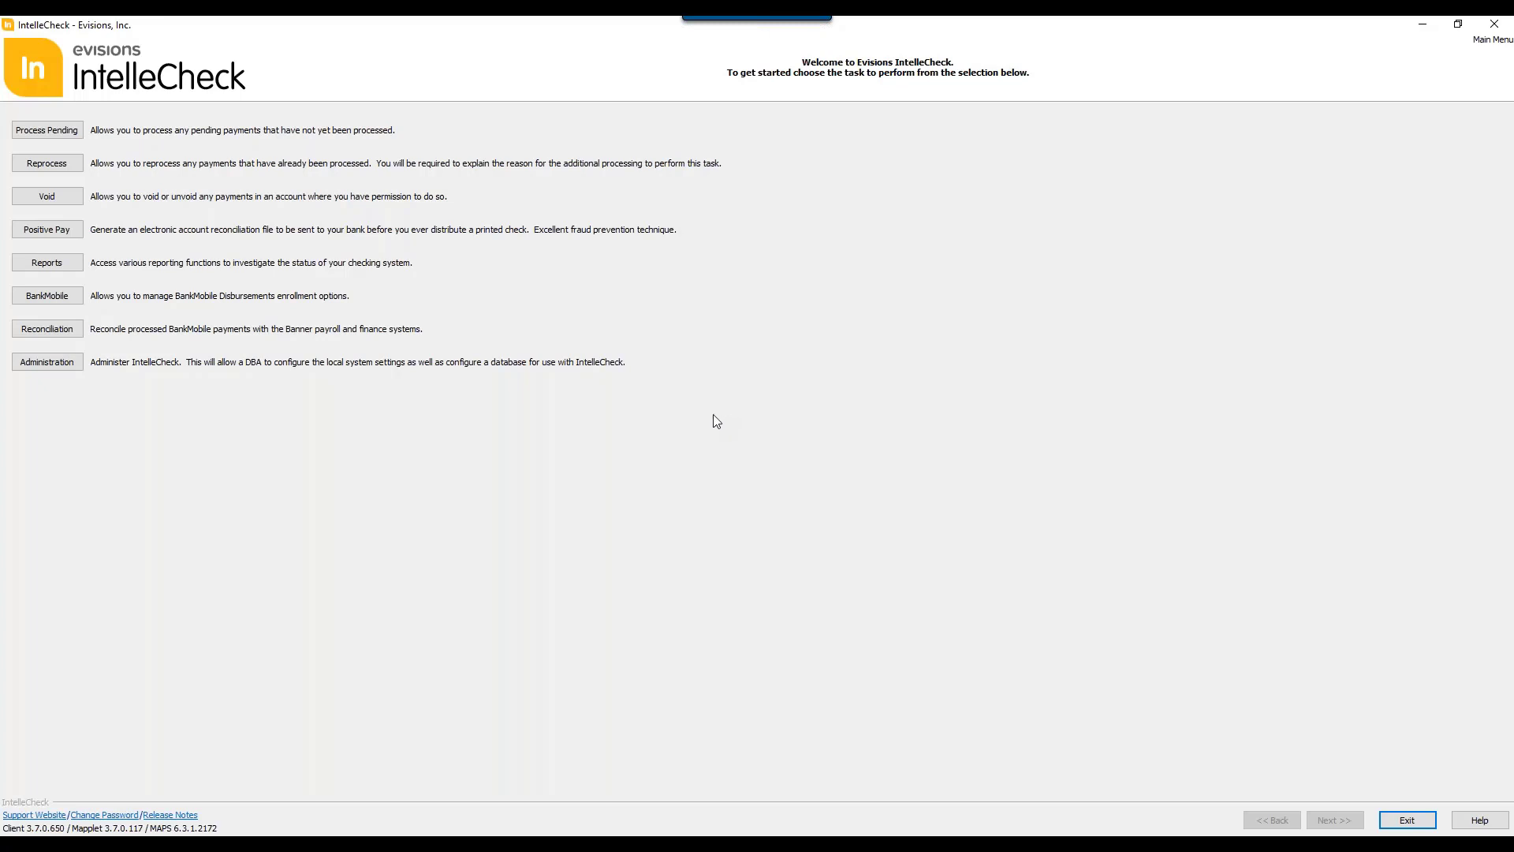
Step: Open the BankMobile task, enter the account password to log in, and dismiss the updates notice
left_click(52, 302)
type("********")
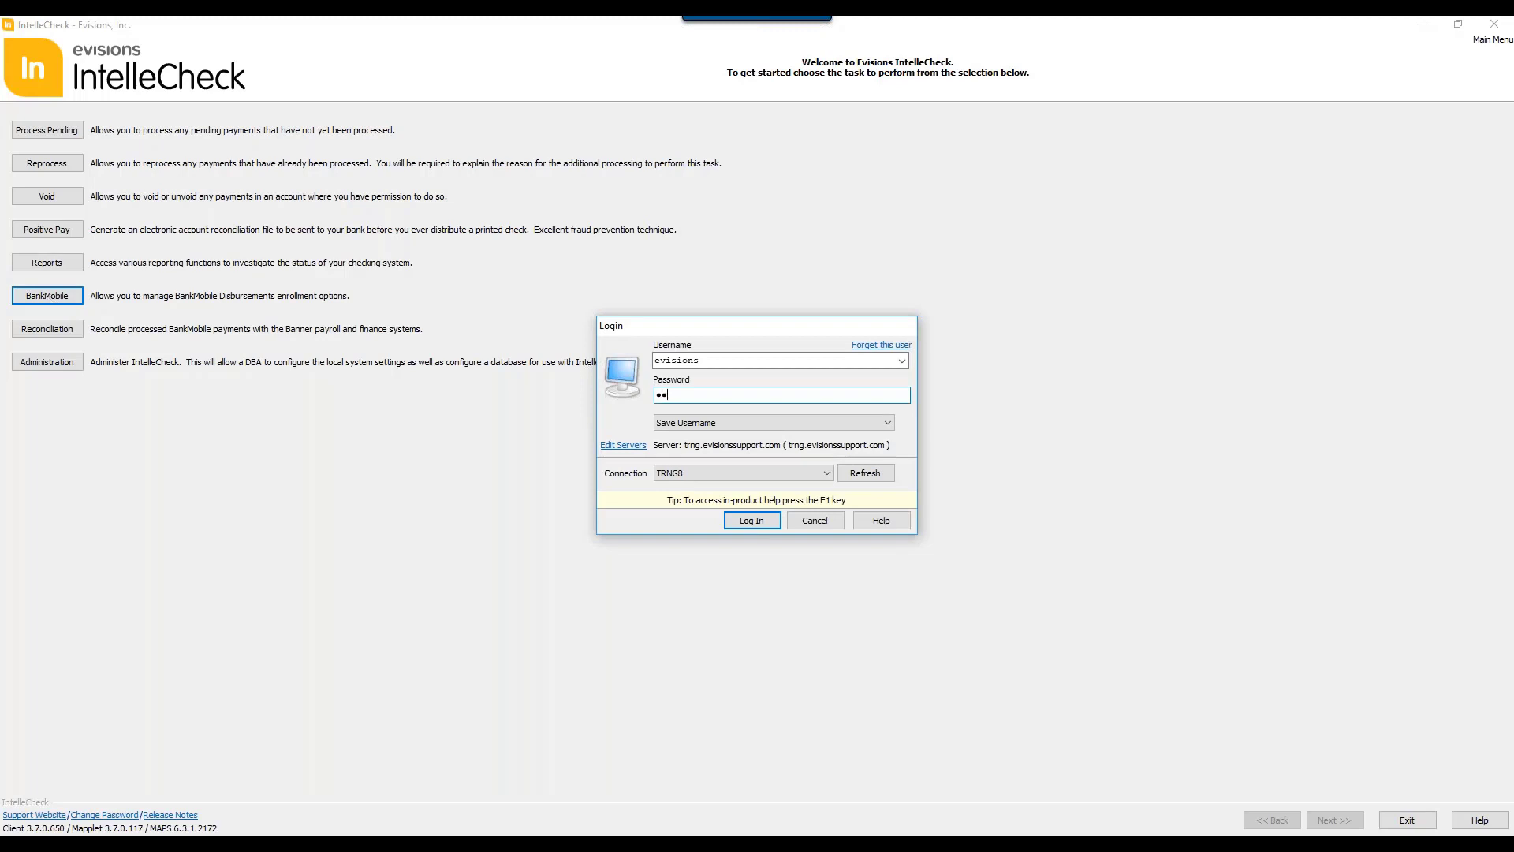
key("Return")
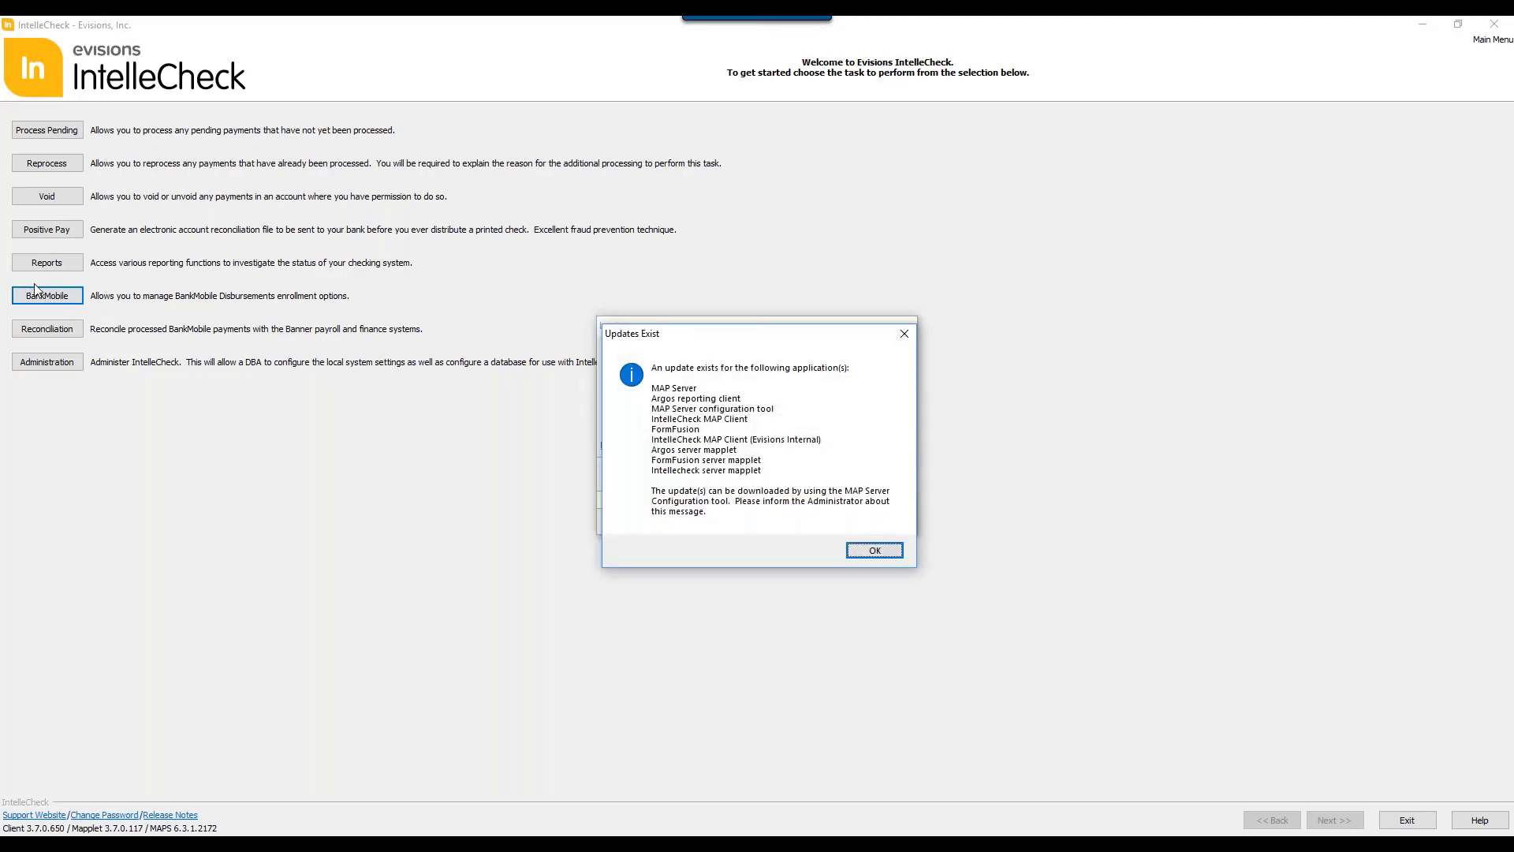
left_click(874, 549)
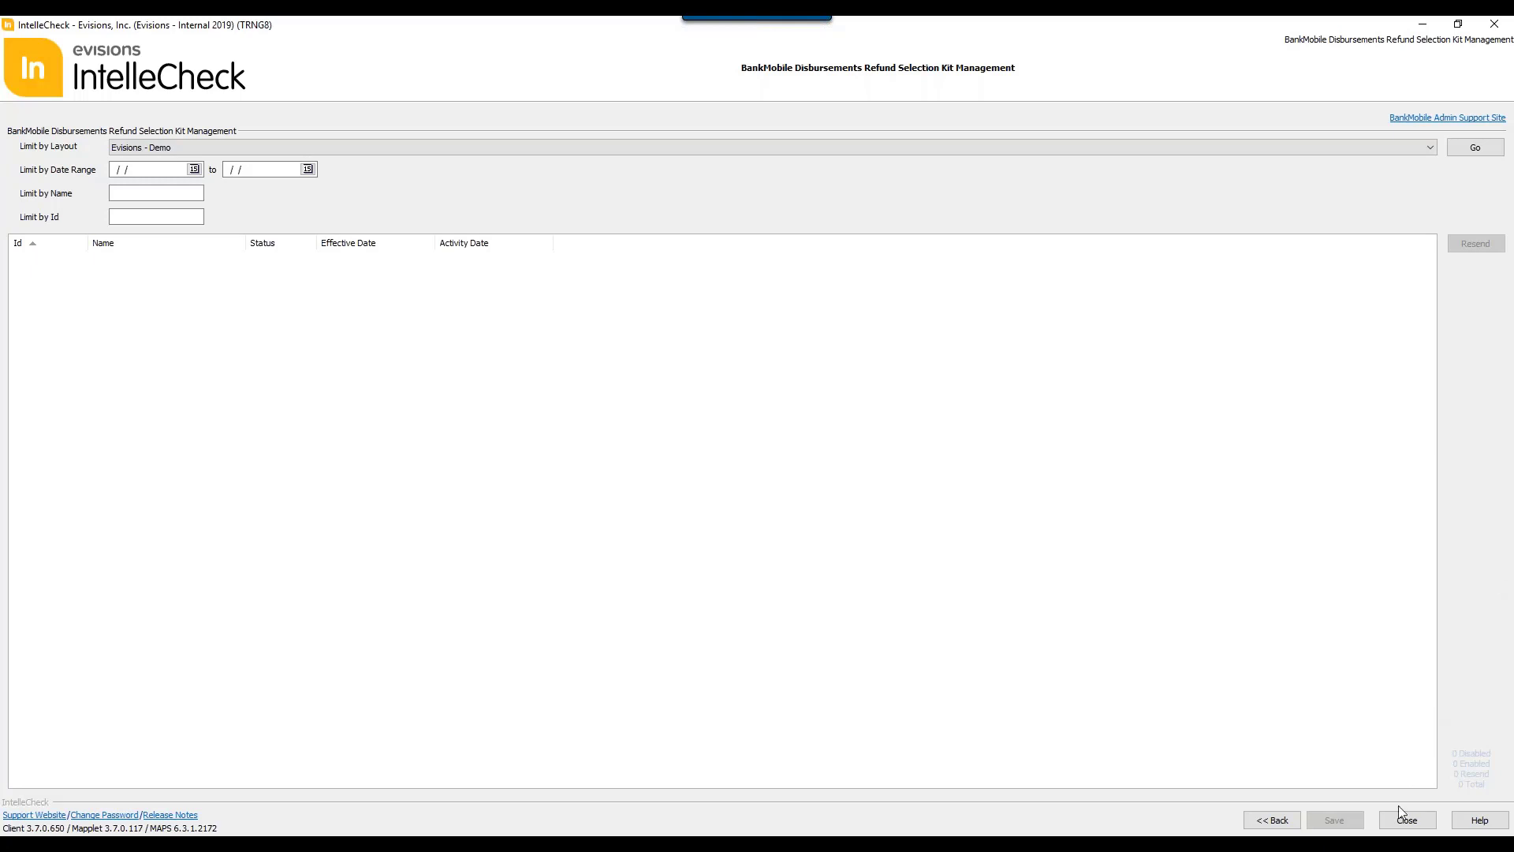
Step: List the refund selection kit records for the Evisions - Demo layout and select the fifth and third records in turn
left_click(248, 151)
left_click(251, 163)
left_click(1494, 149)
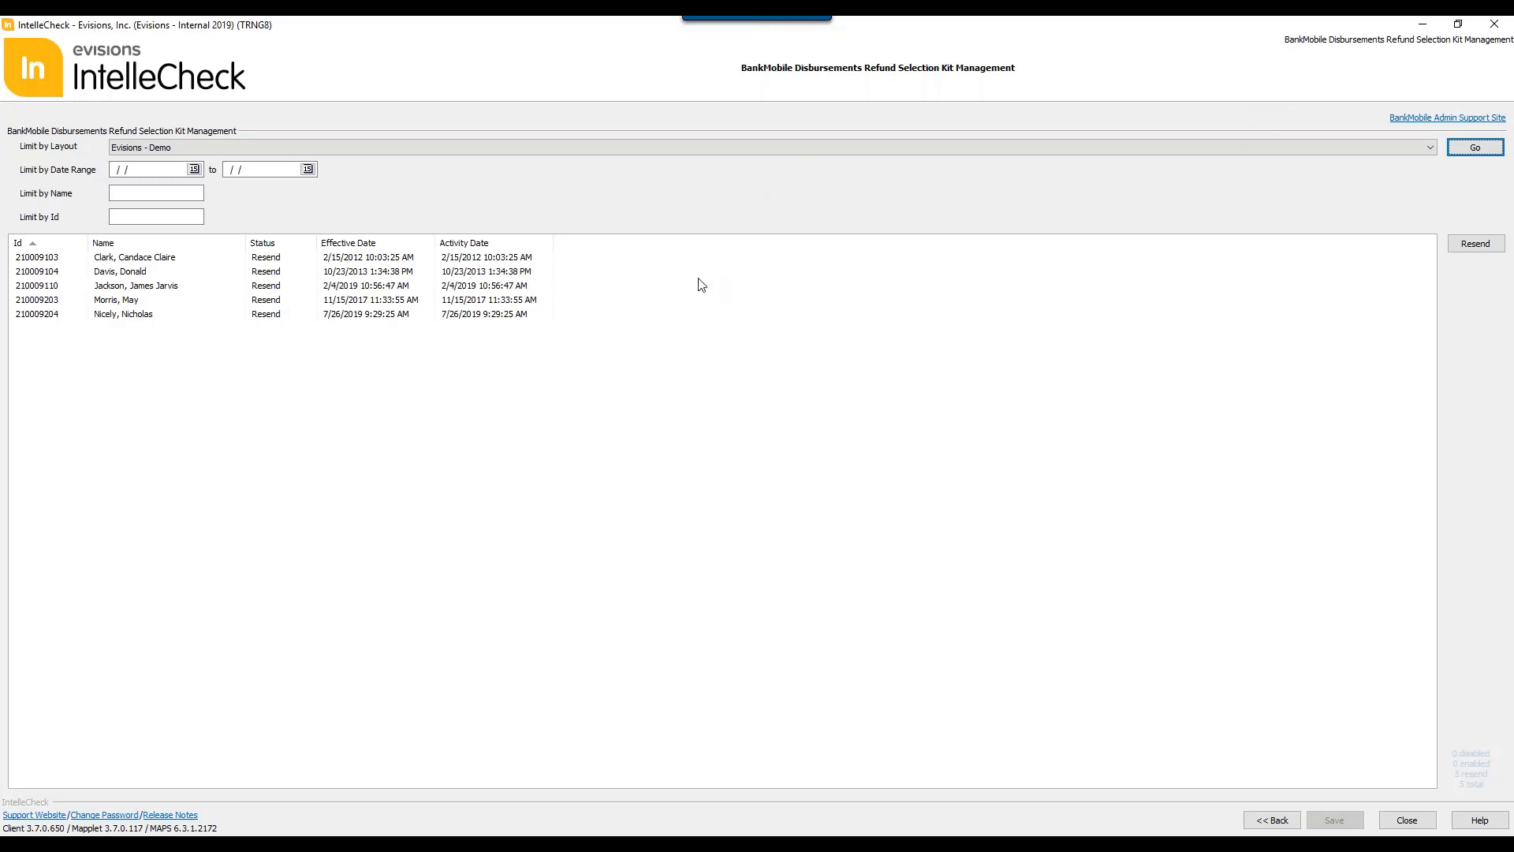
left_click(309, 314)
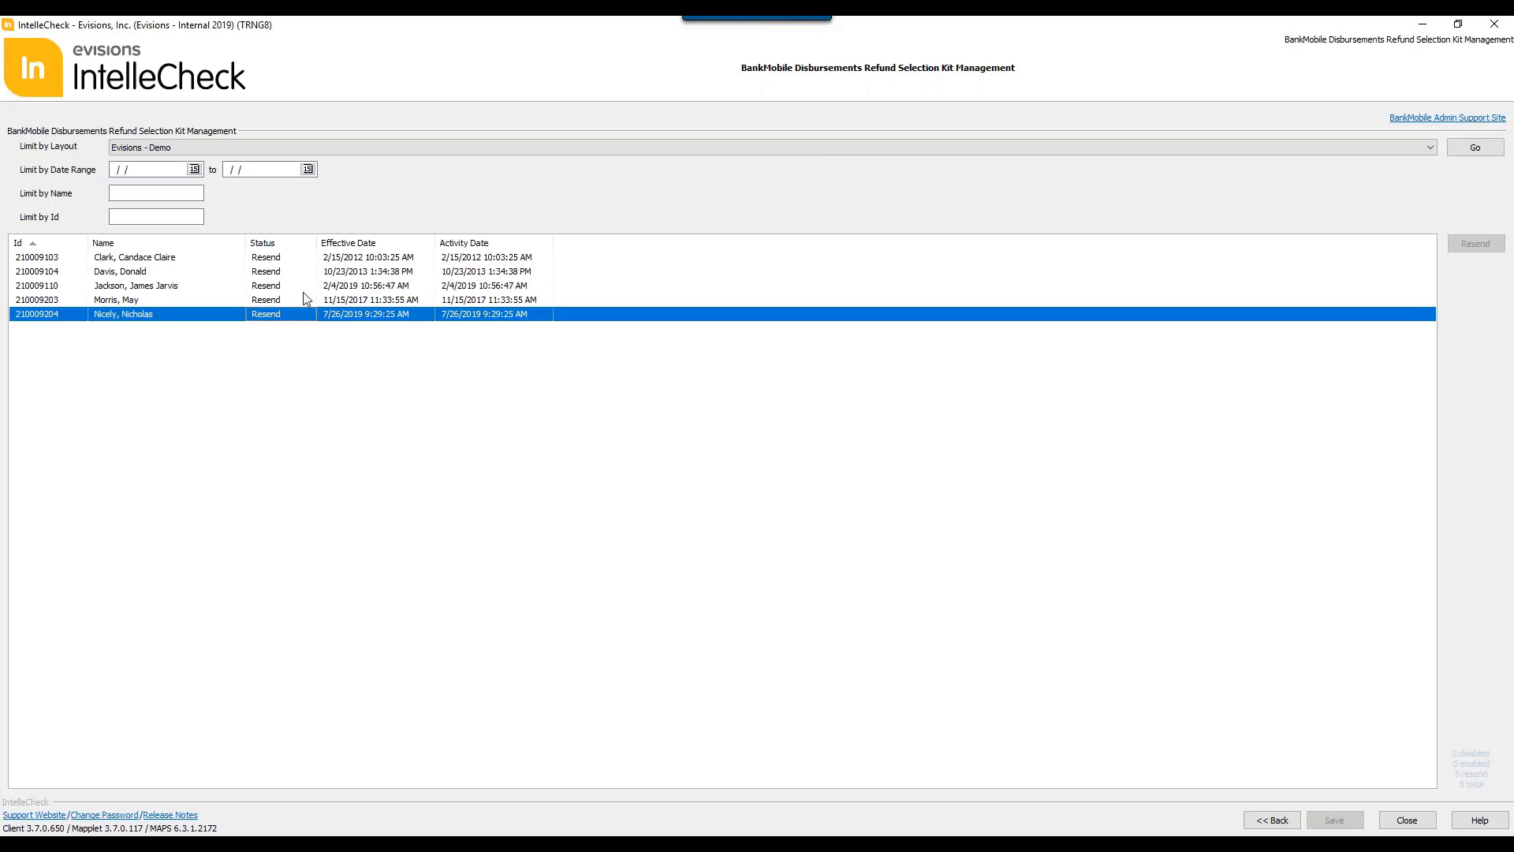
left_click(304, 289)
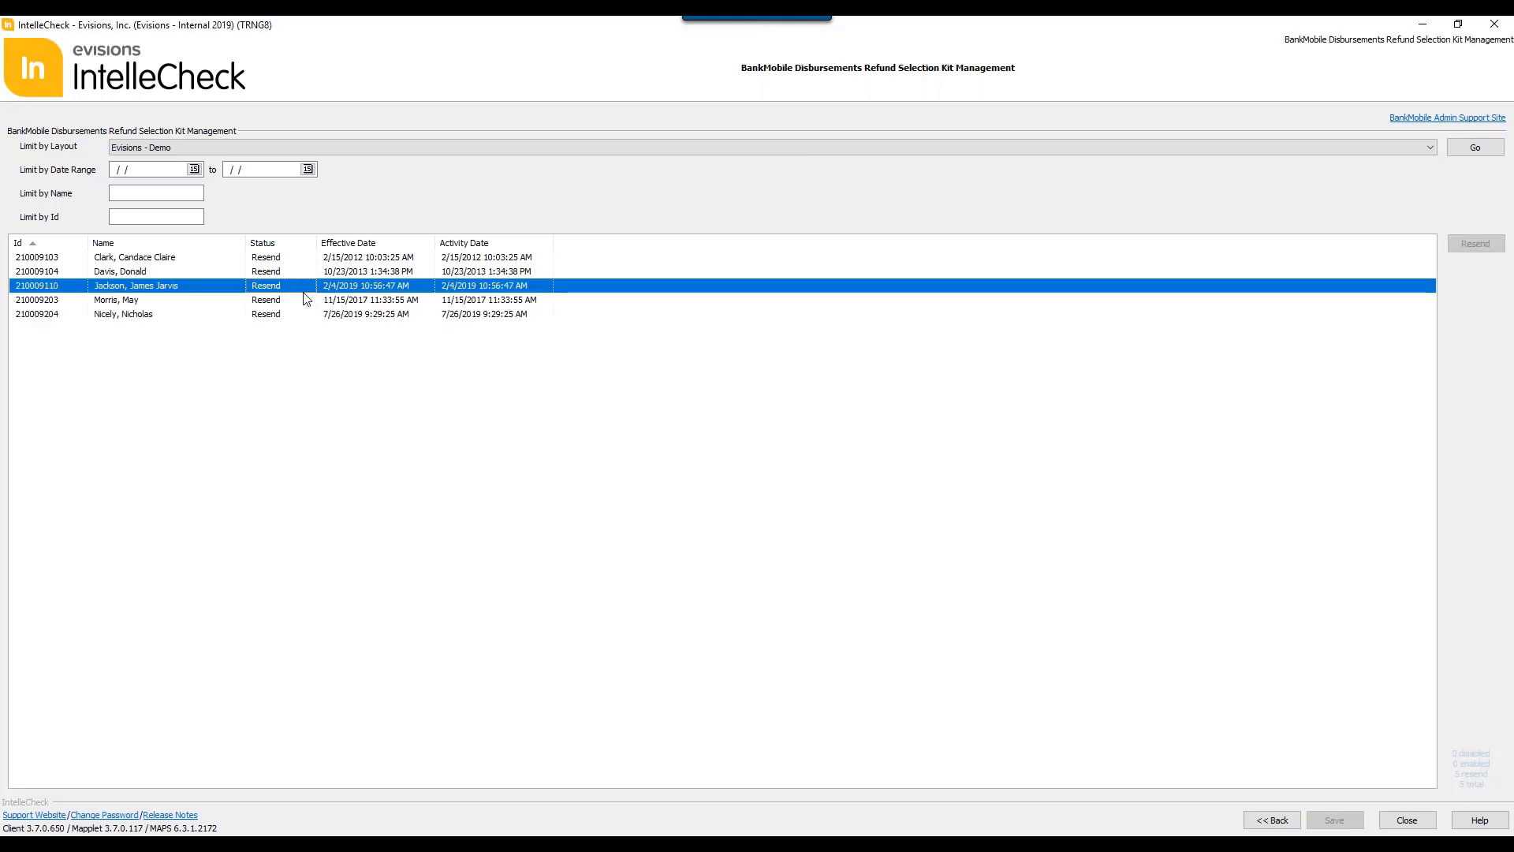
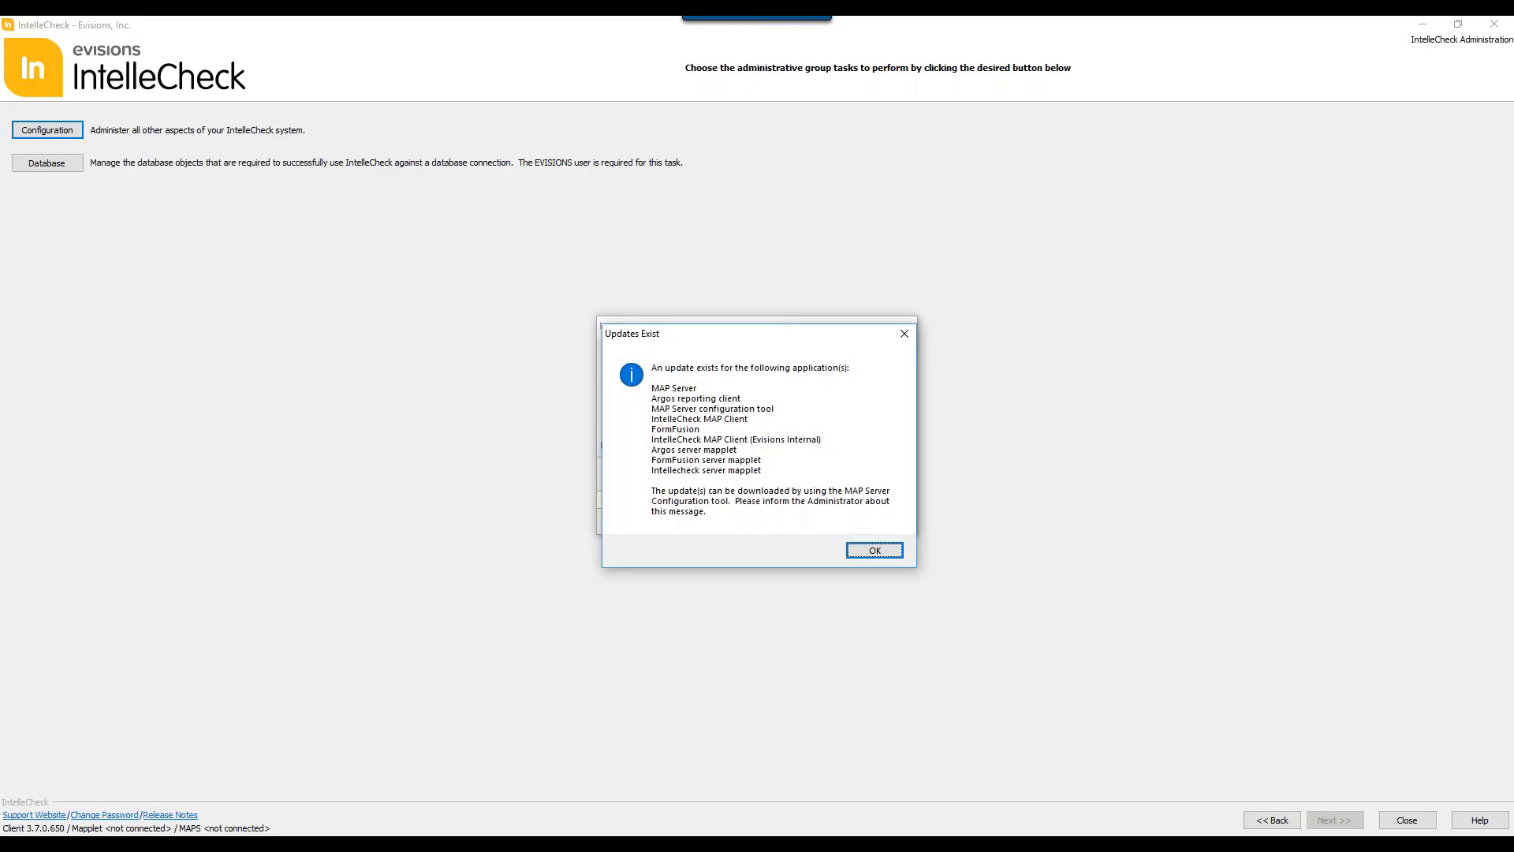
Step: Dismiss the updates notice and finish logging in to the administrative configuration
key("Return")
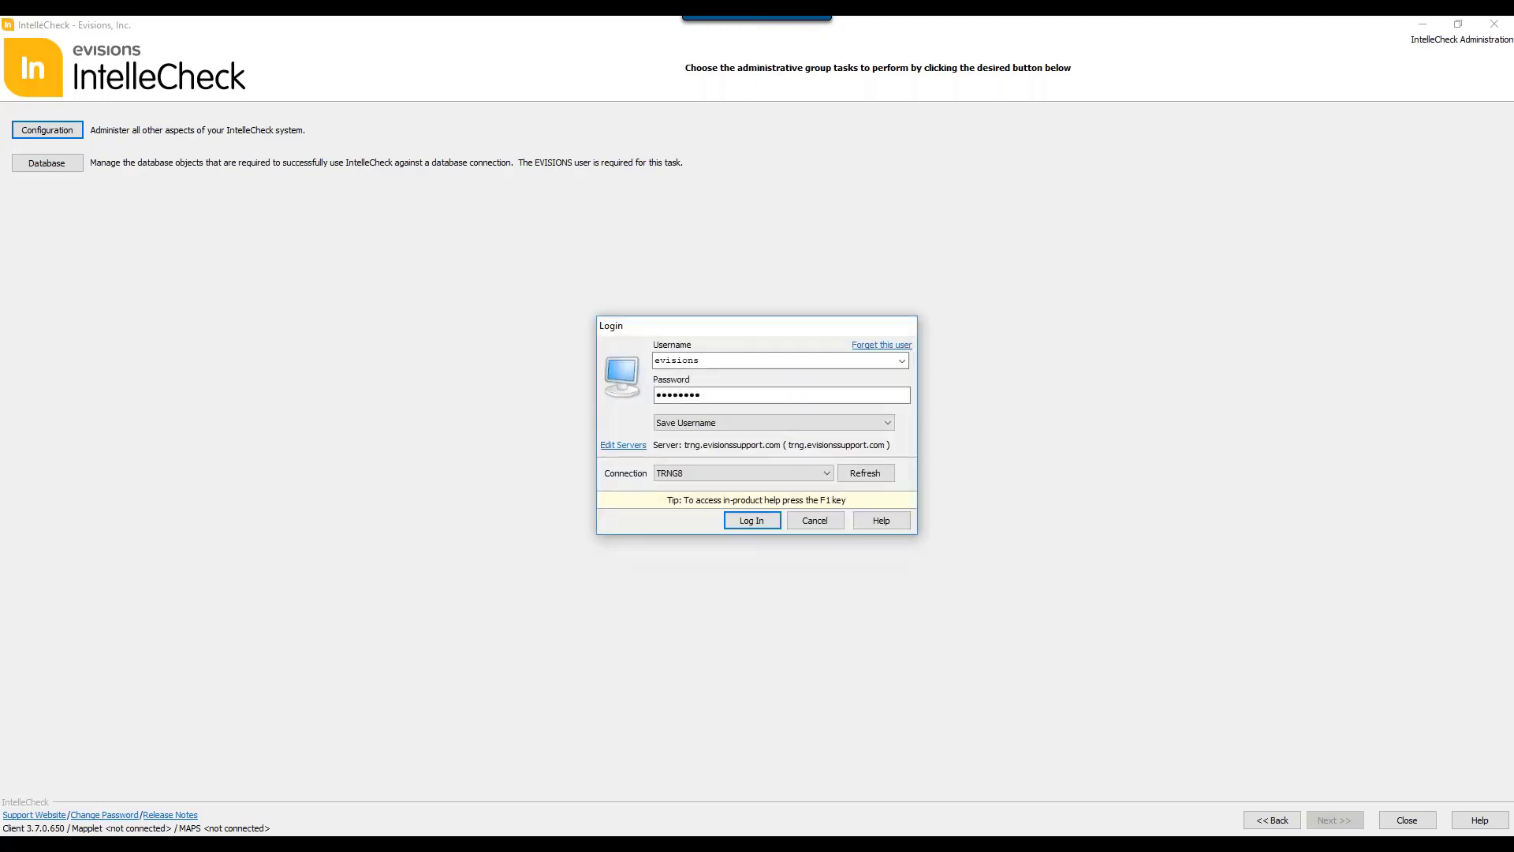
key("Return")
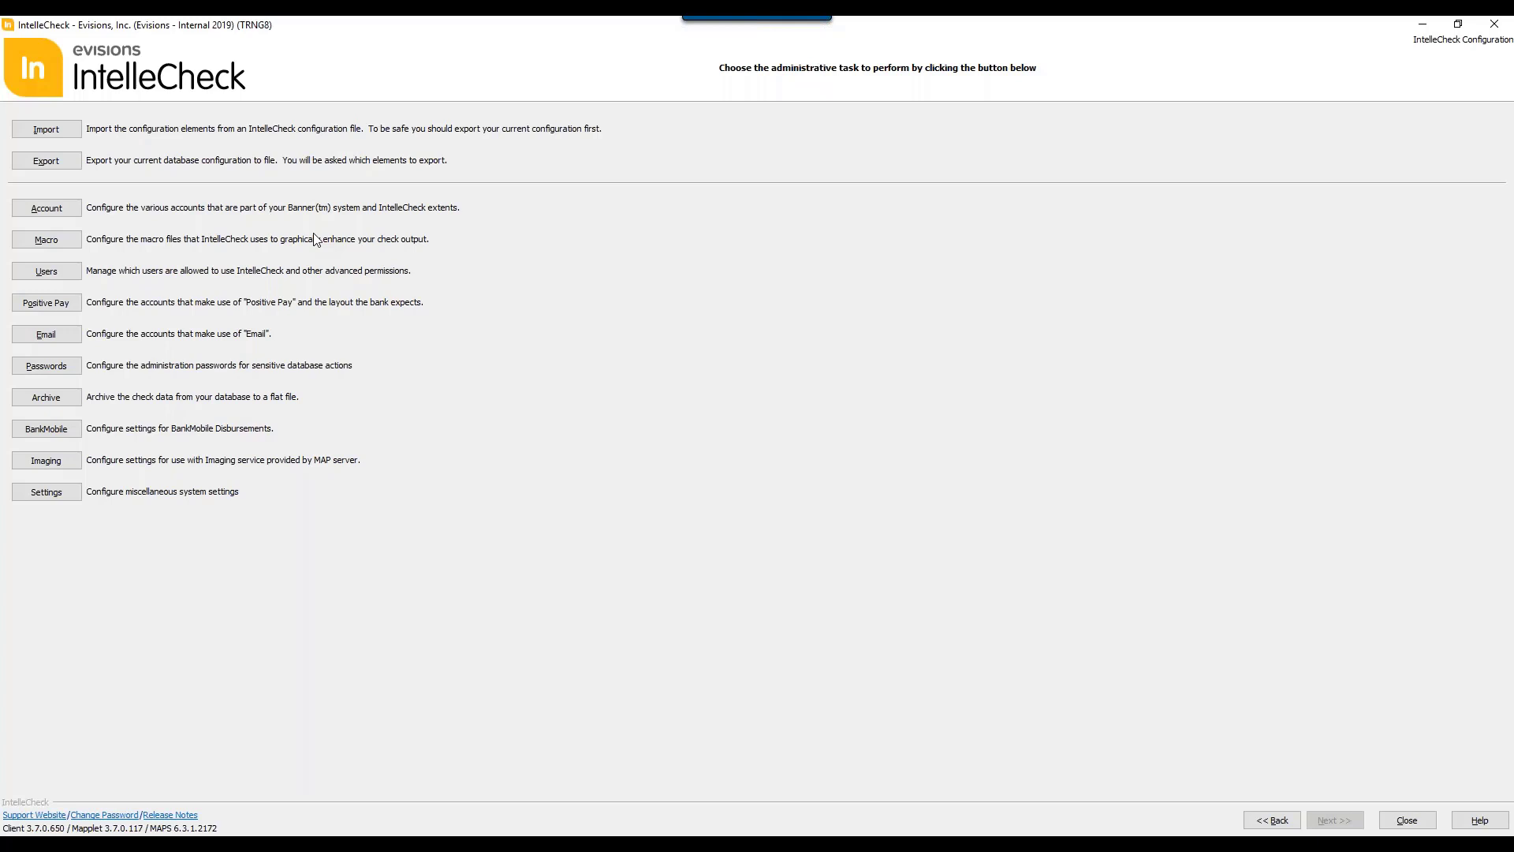
Step: Open the account configuration, view the settings for MN (PR: Monthly), and return to the administrative tasks
left_click(67, 212)
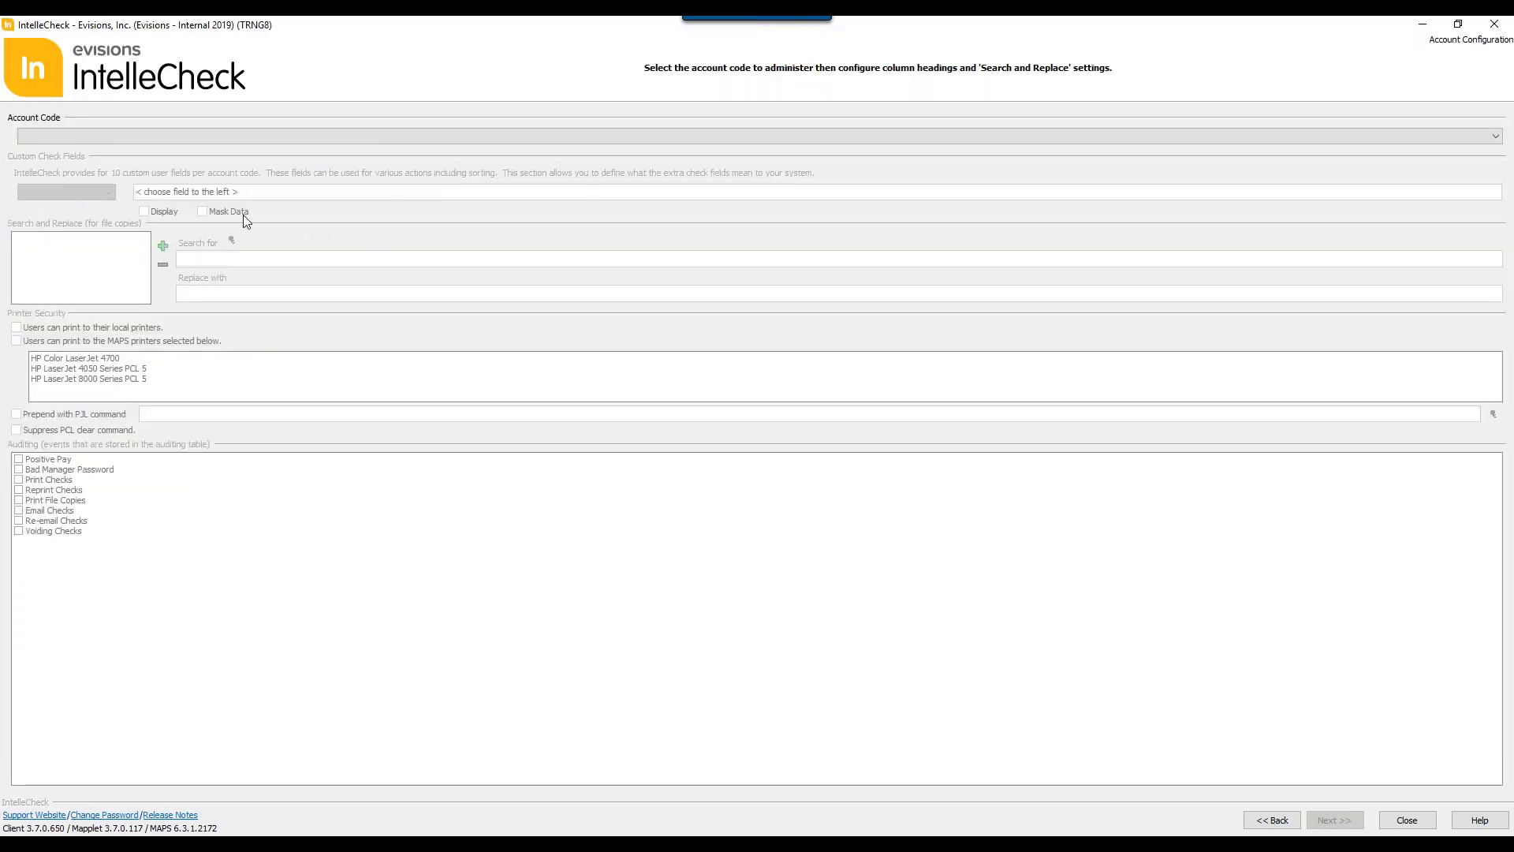
left_click(362, 142)
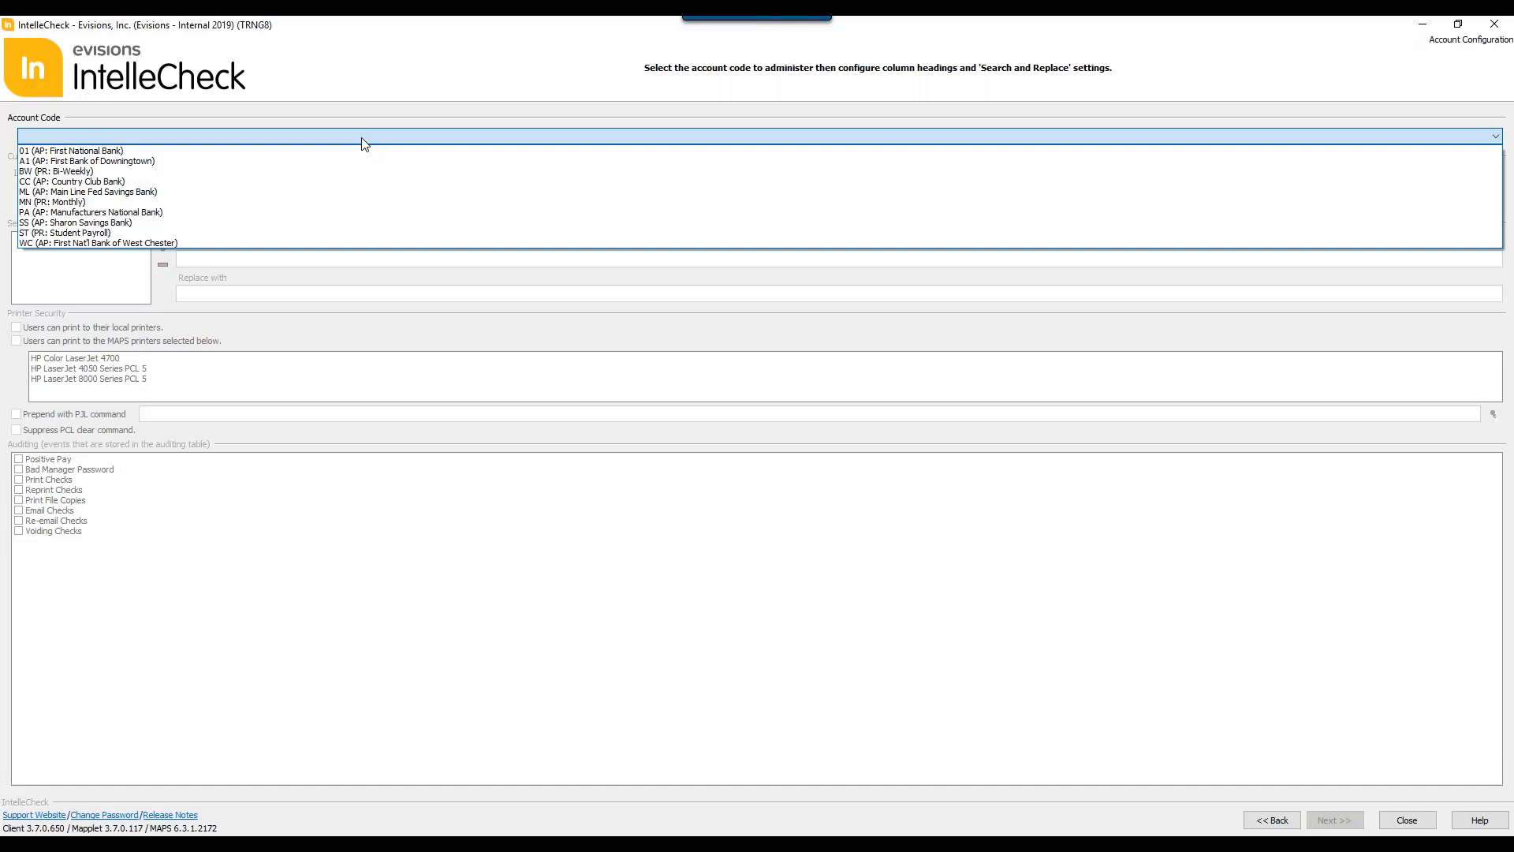
left_click(52, 202)
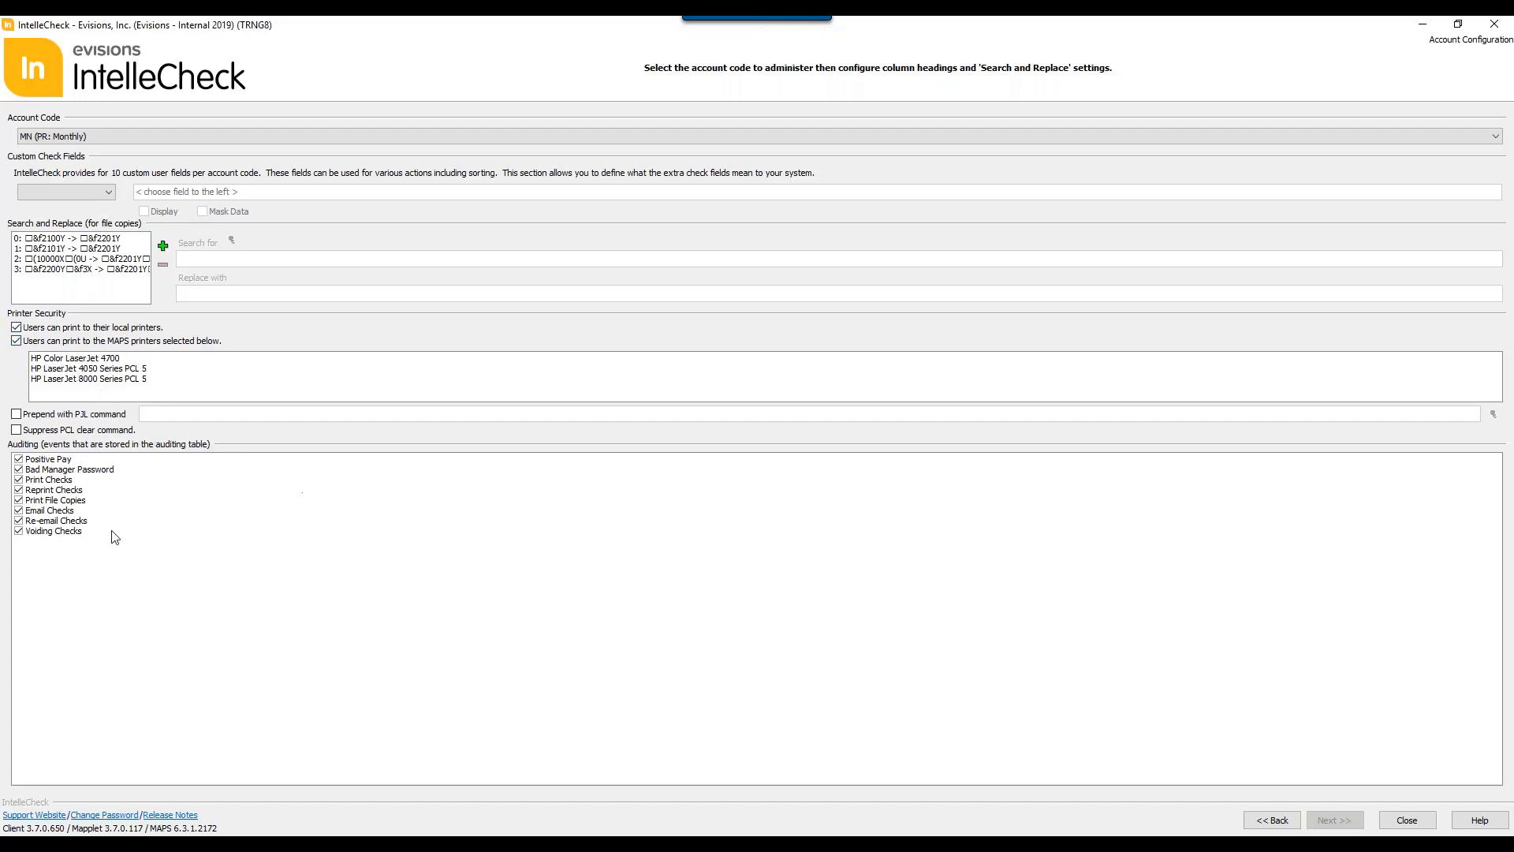
left_click(1271, 820)
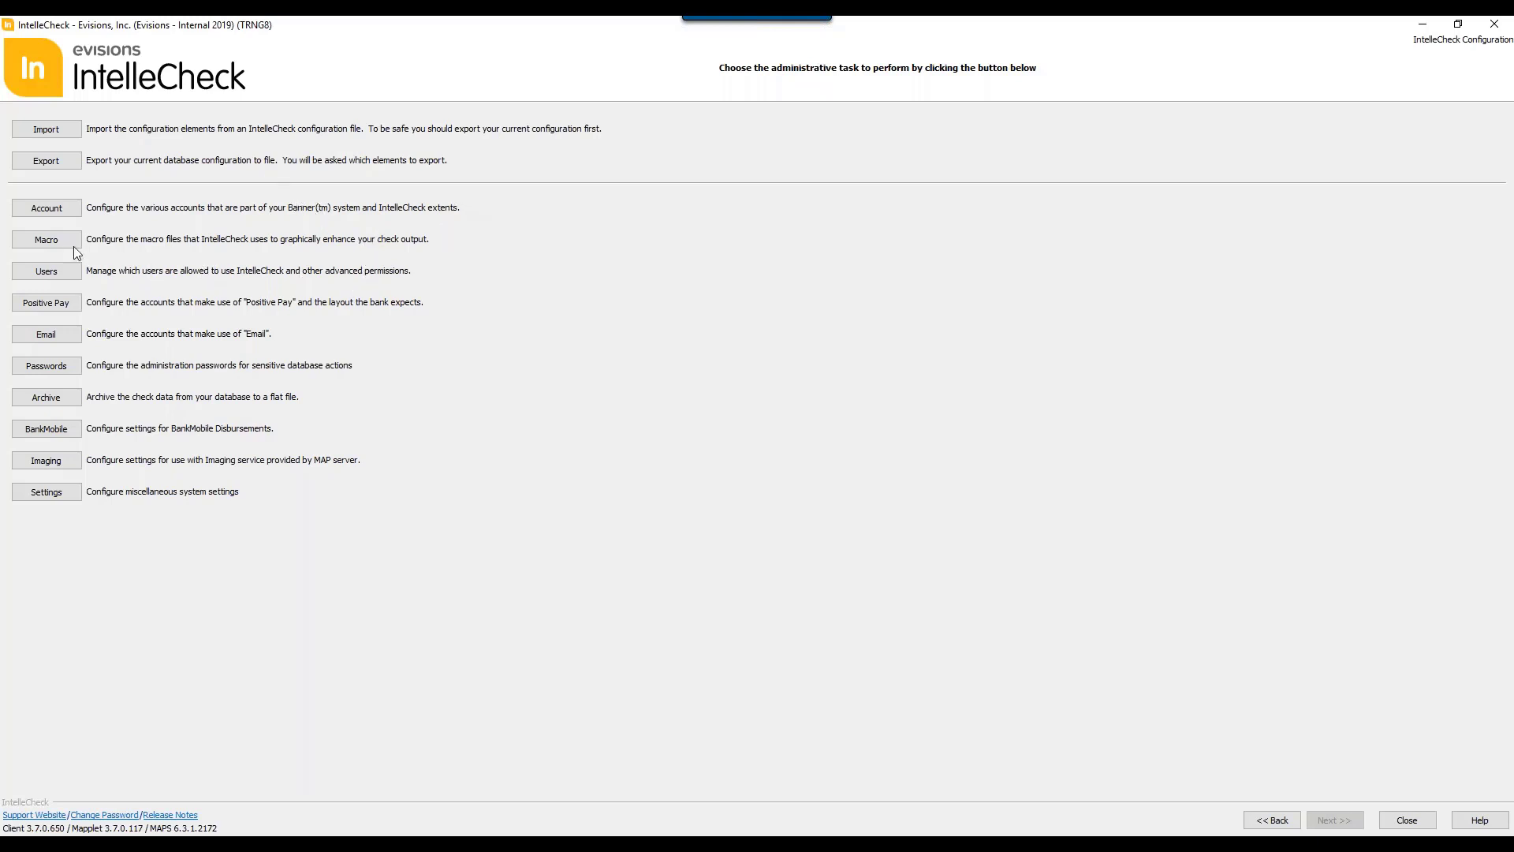
Step: Open the user configuration and try moving the last existing user into the global users list and back out
left_click(69, 272)
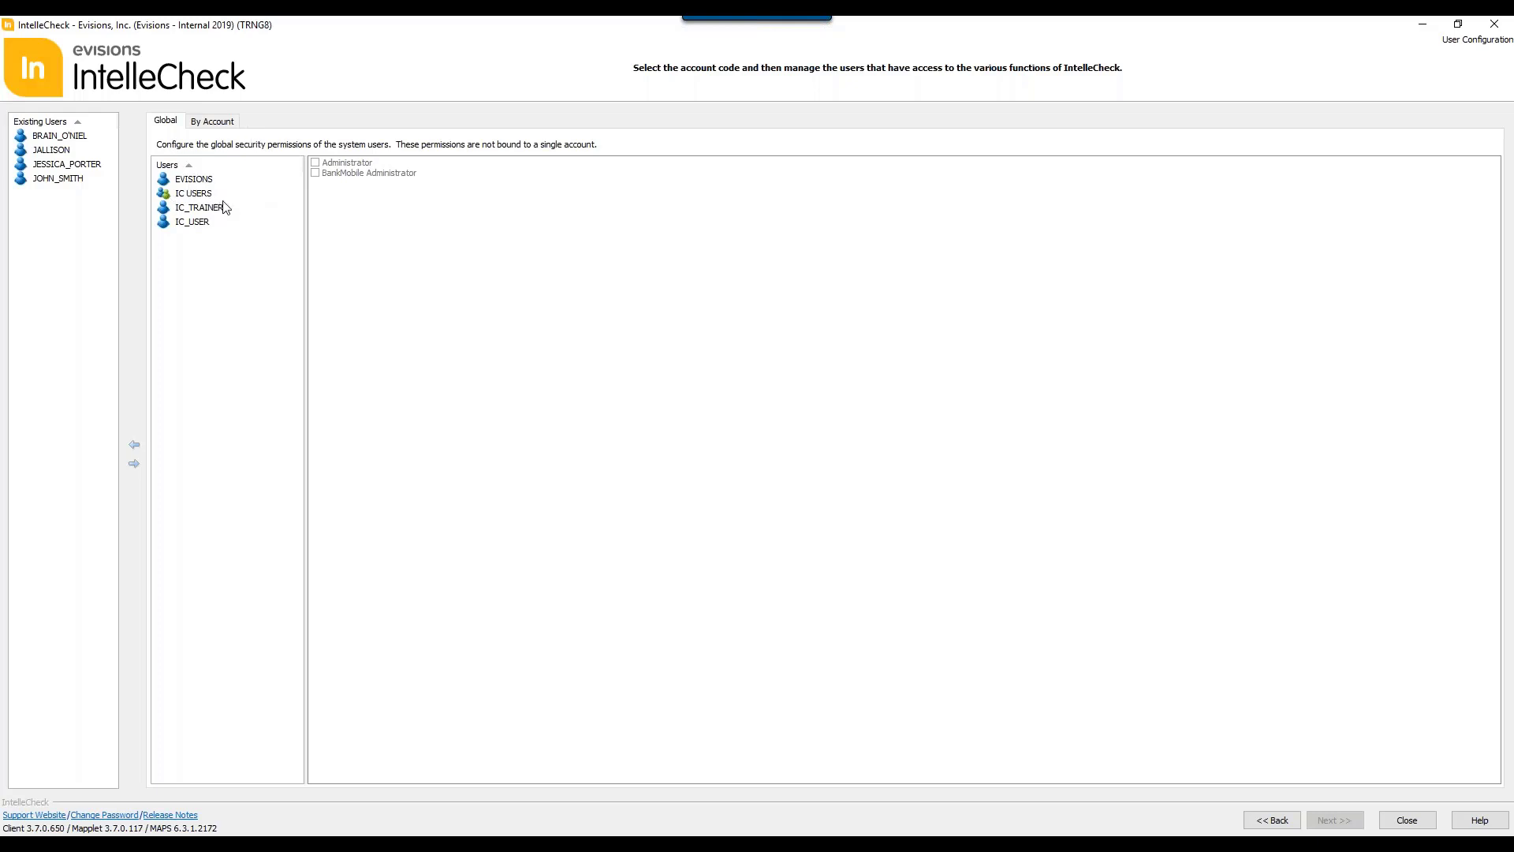
double_click(63, 180)
mouse_move(200, 237)
left_mouse_down()
mouse_move(47, 205)
mouse_move(76, 181)
mouse_move(221, 262)
mouse_move(186, 260)
left_mouse_up()
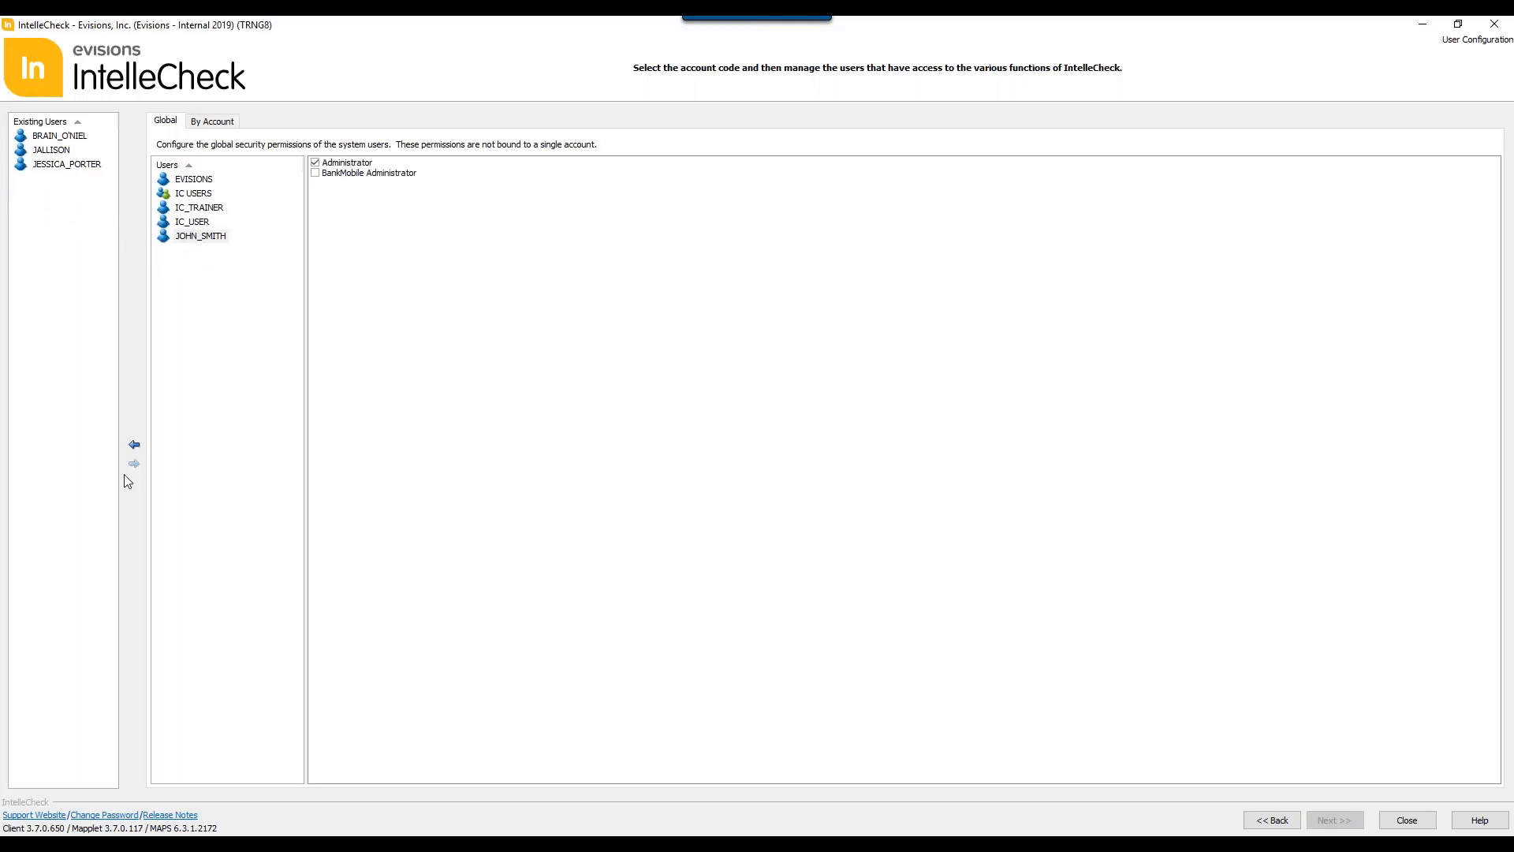
left_click(134, 444)
left_click(49, 180)
left_click(134, 463)
left_click_drag(201, 236, 58, 206)
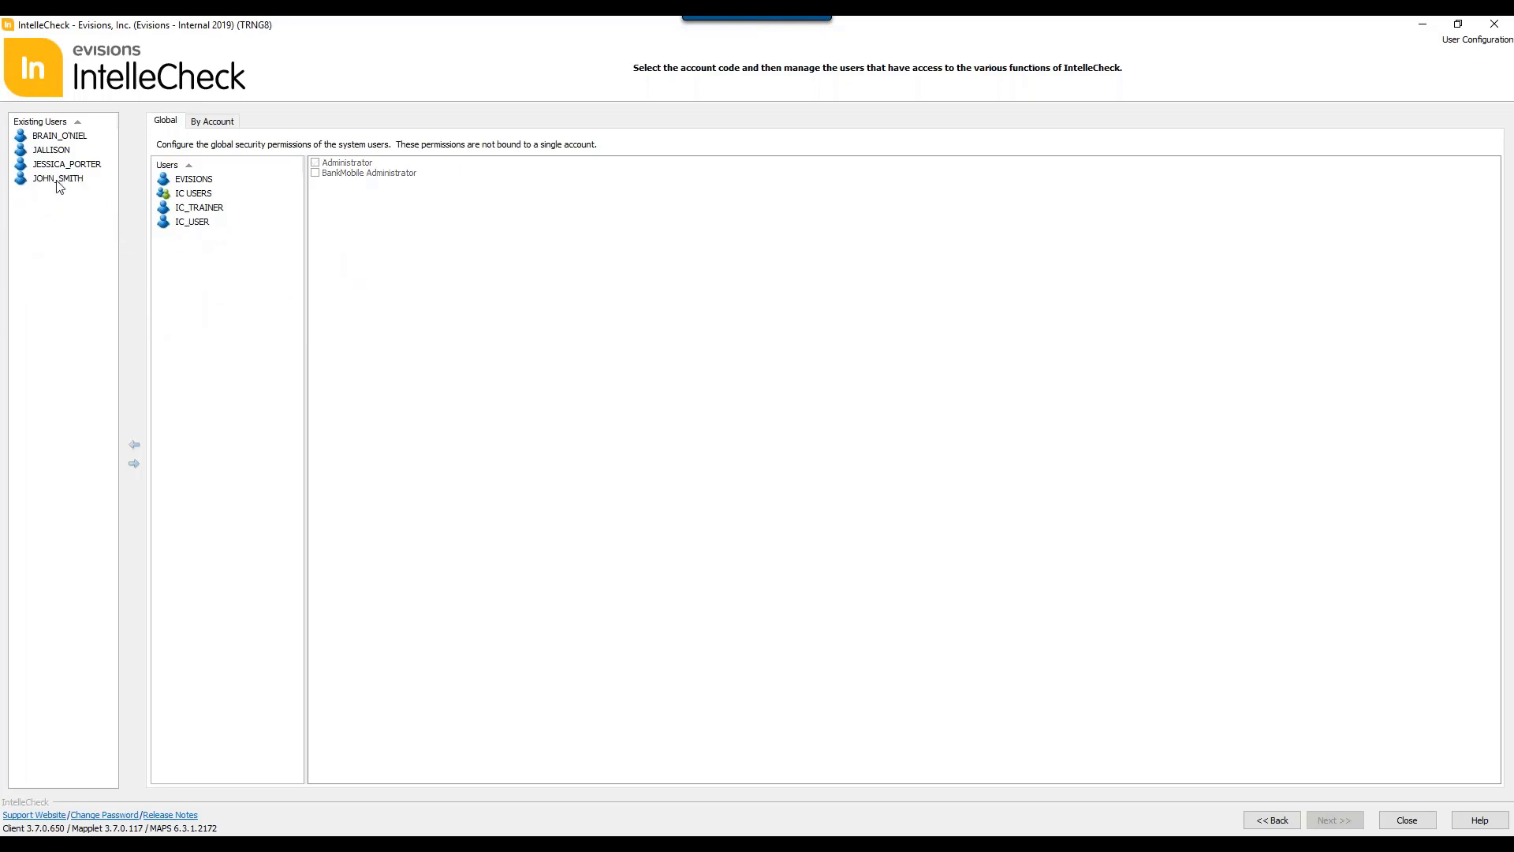
Step: Select among the existing users, add the last one to the global users list, and remove that user again
left_click(60, 178)
left_click(60, 137, "ctrl")
left_click(68, 235)
left_click(73, 168)
left_click(69, 179, "ctrl")
left_click(76, 230)
left_click(54, 178)
left_click(135, 464)
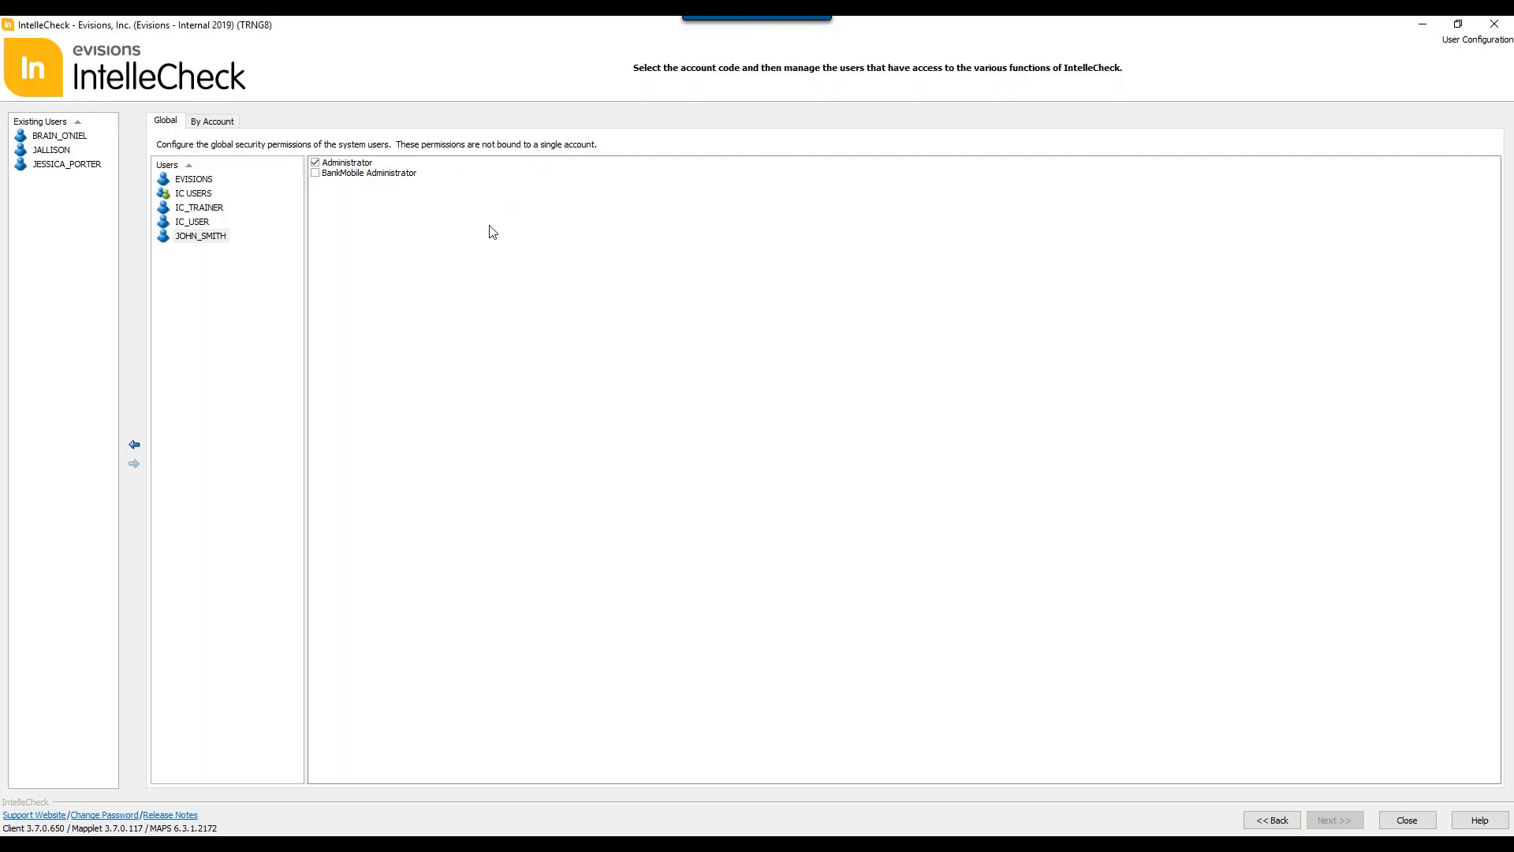
left_click(224, 238)
double_click(214, 236)
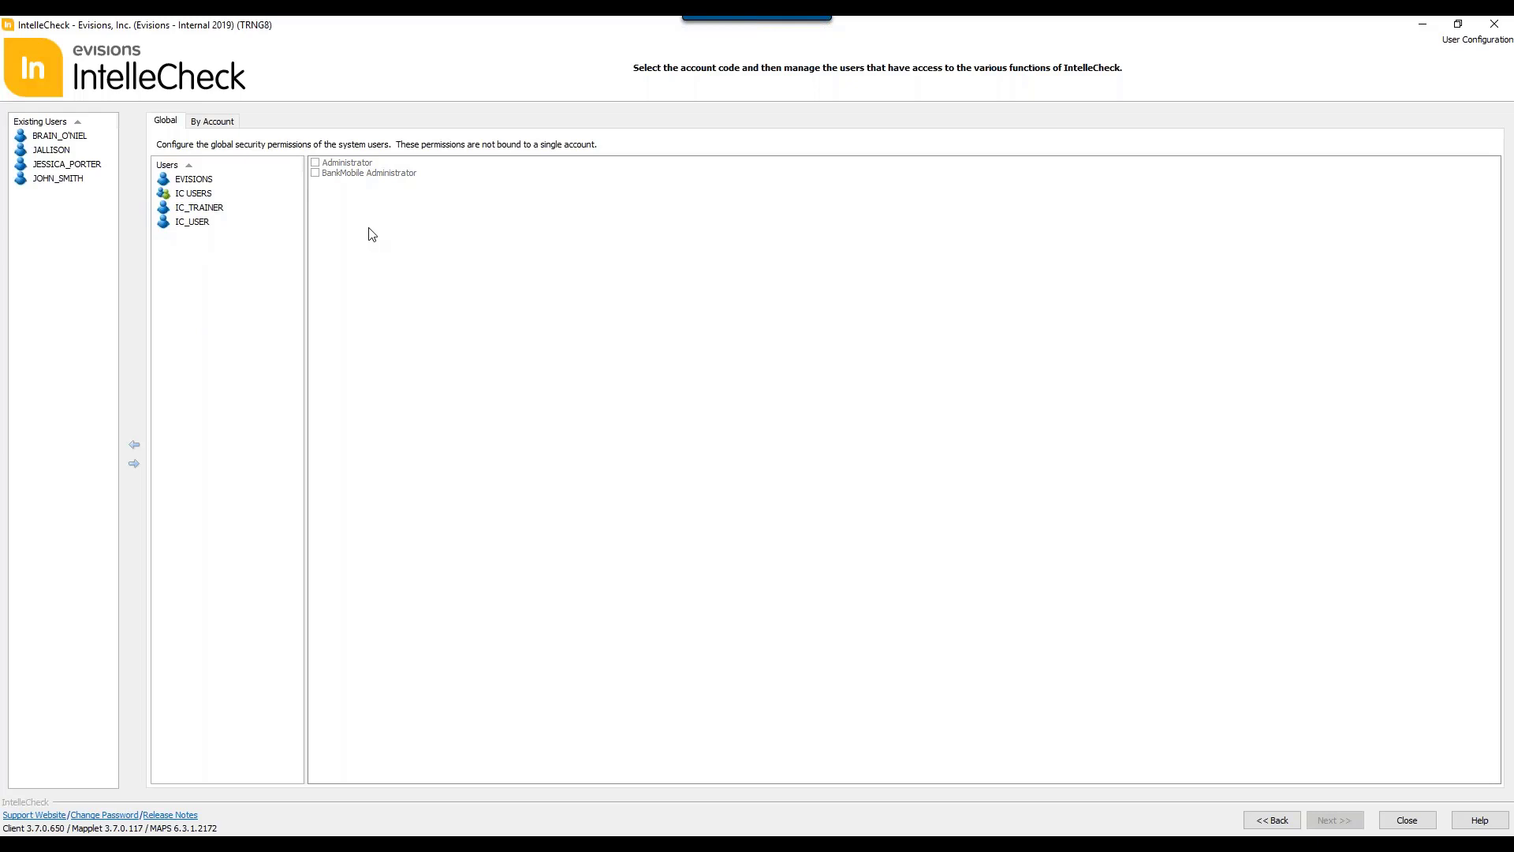
Step: Switch to permissions by account, choose MN (PR: Monthly), and add the last existing user to that account
left_click(215, 124)
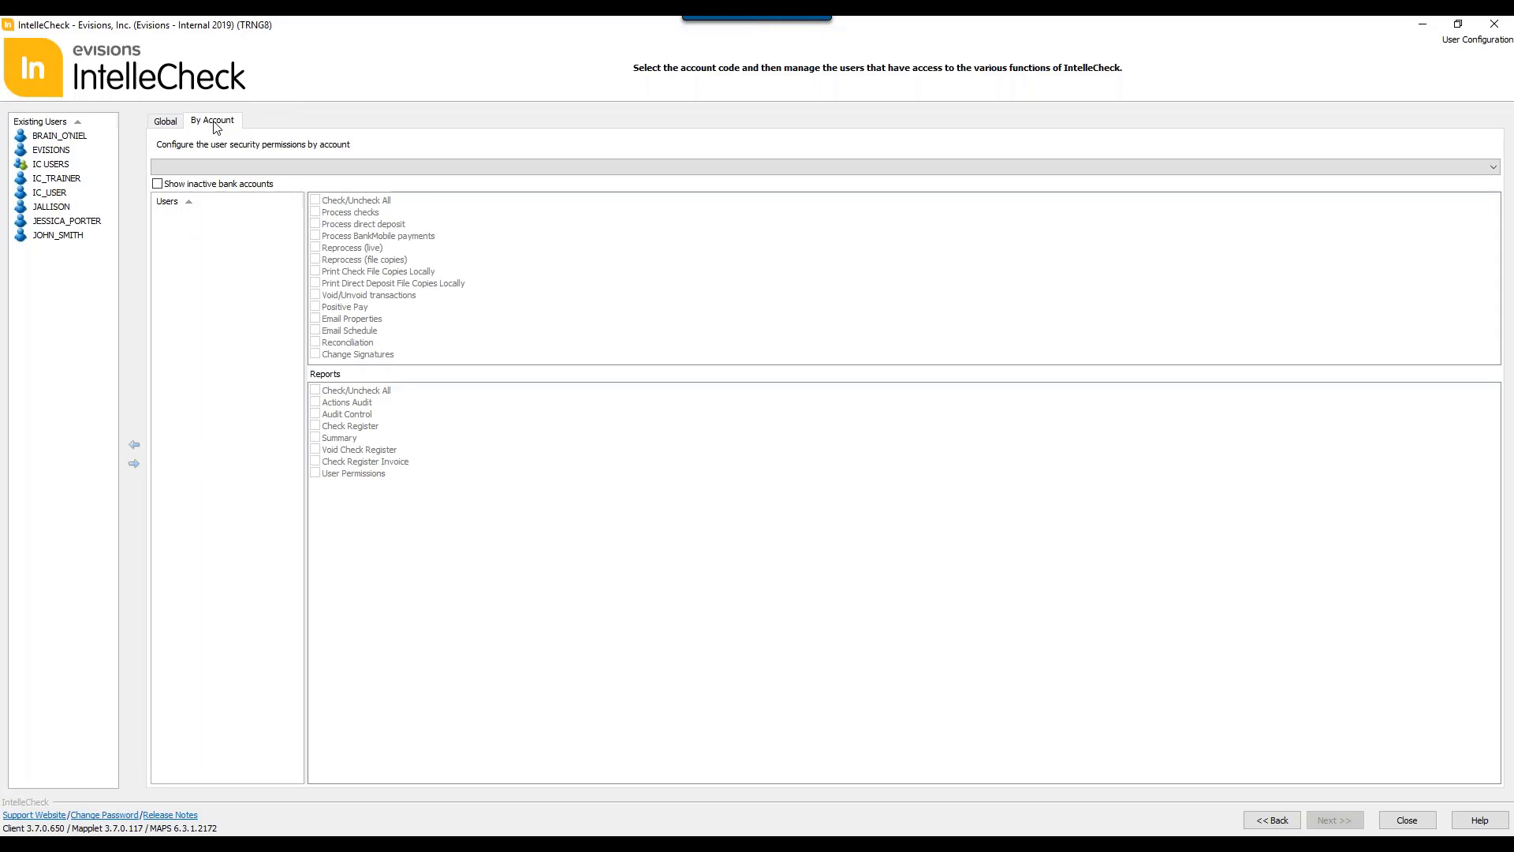
left_click(222, 167)
key("m")
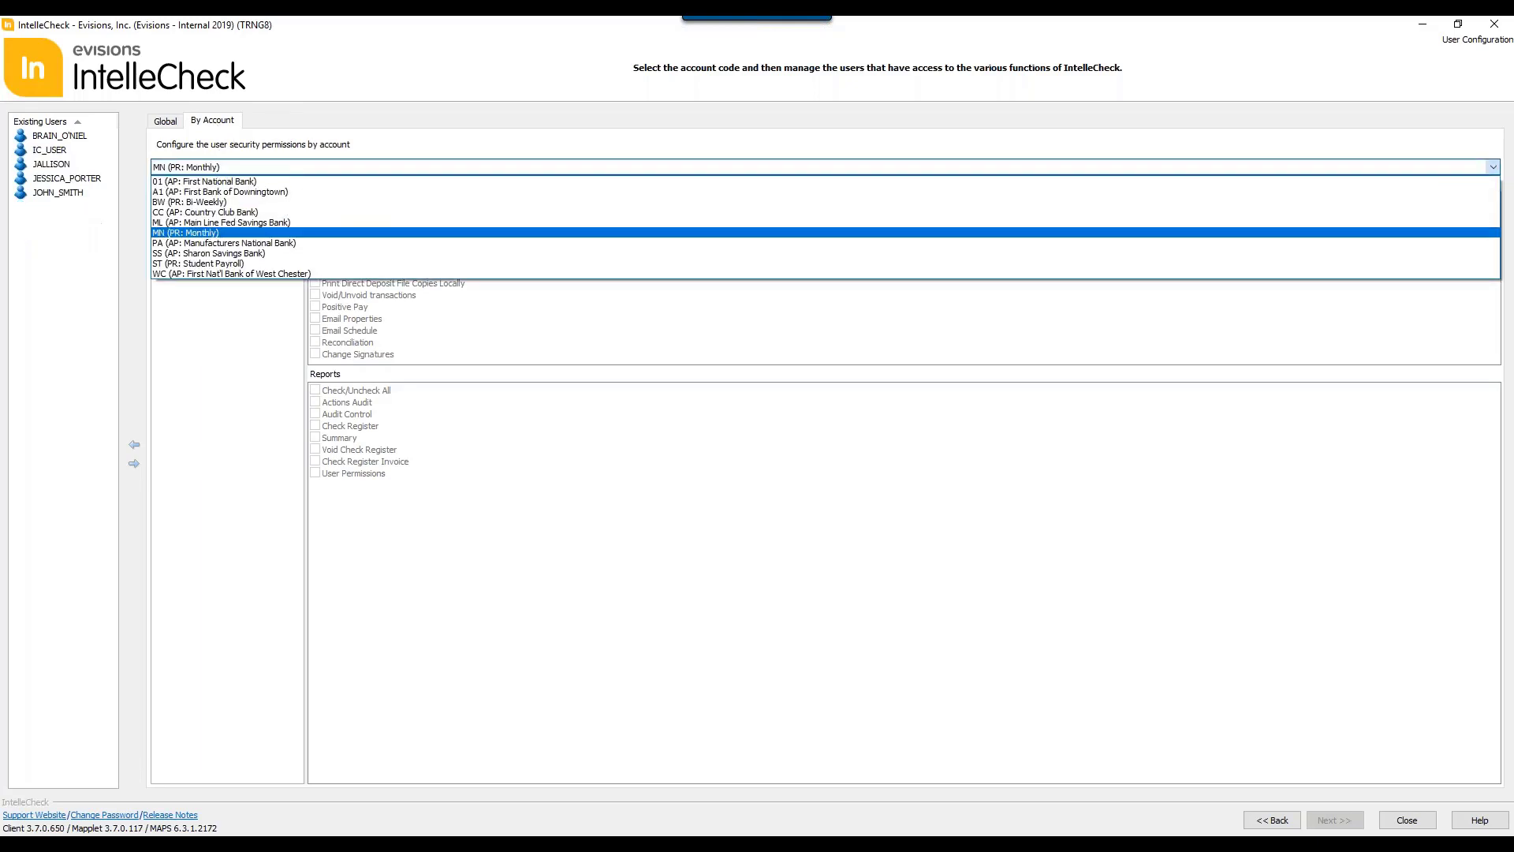
left_click(203, 233)
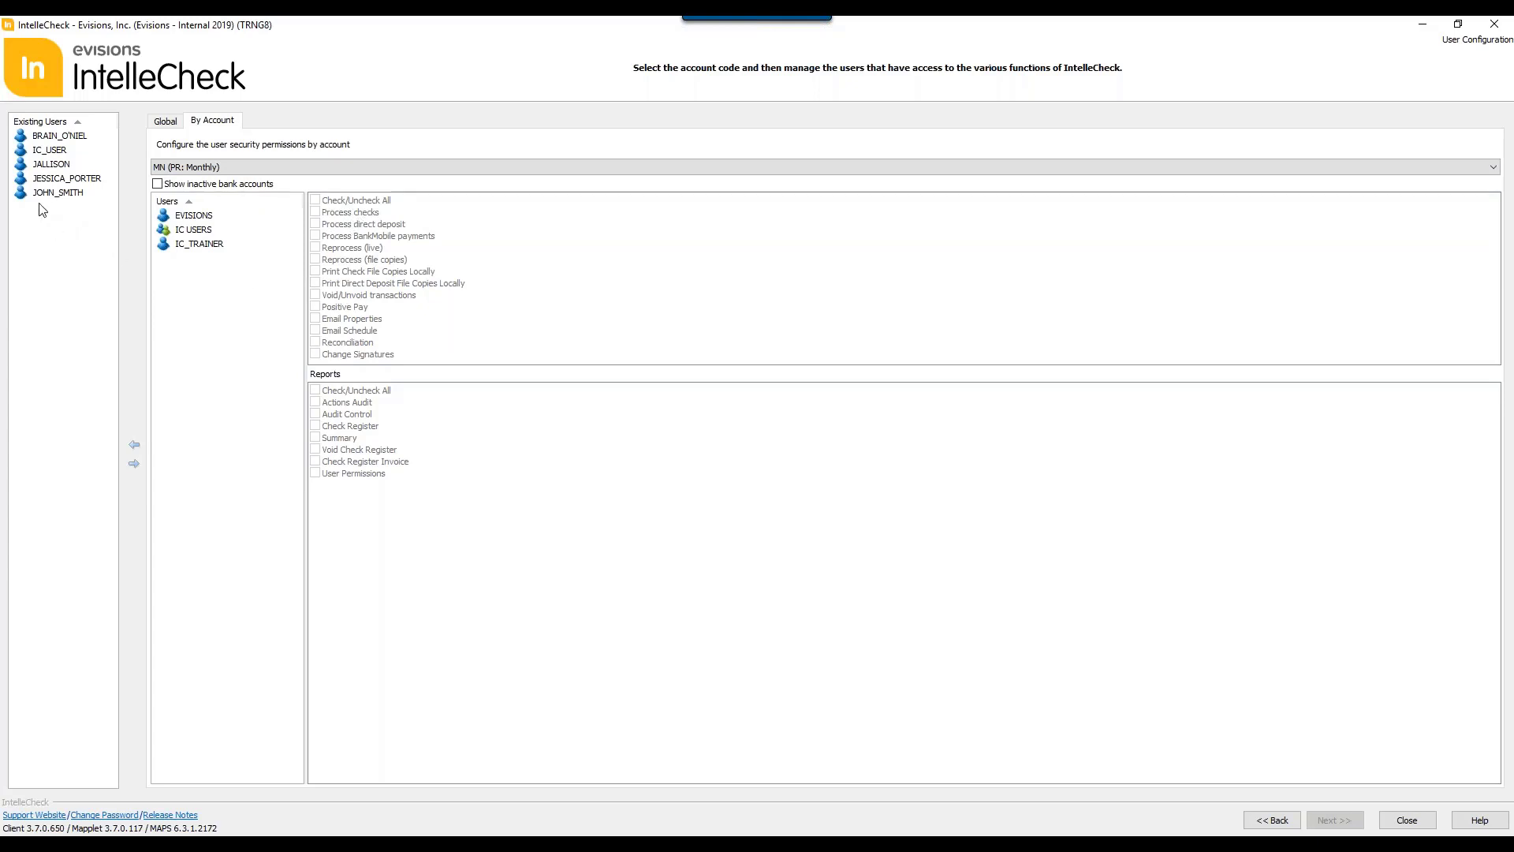
left_click_drag(45, 197, 261, 270)
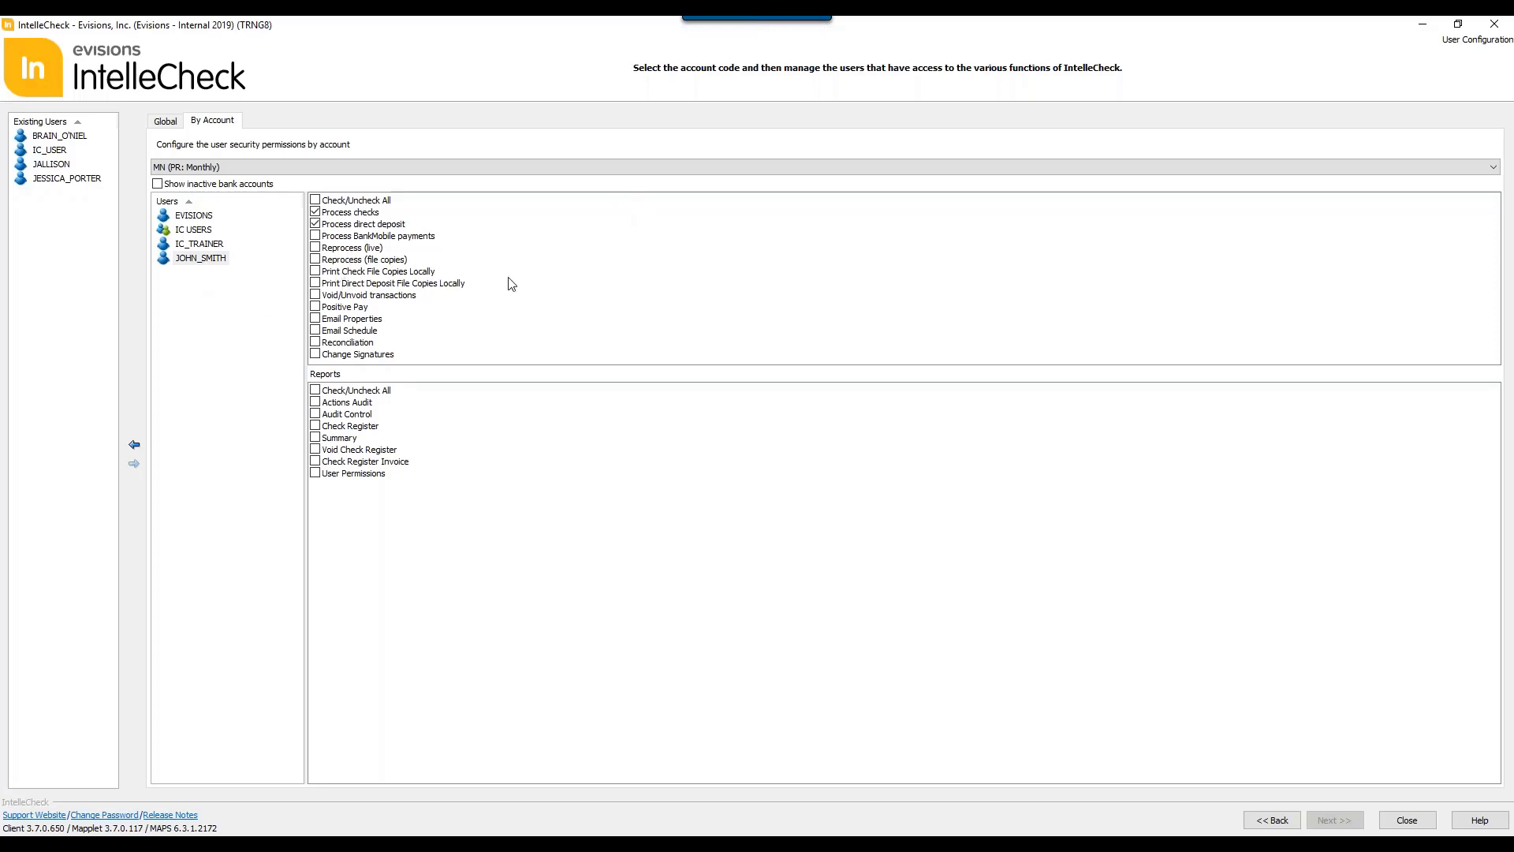
Step: Grant the added user Print Check File Copies Locally, Print Direct Deposit File Copies Locally, Email Properties and Email Schedule, and return to the administrative tasks
left_click(316, 272)
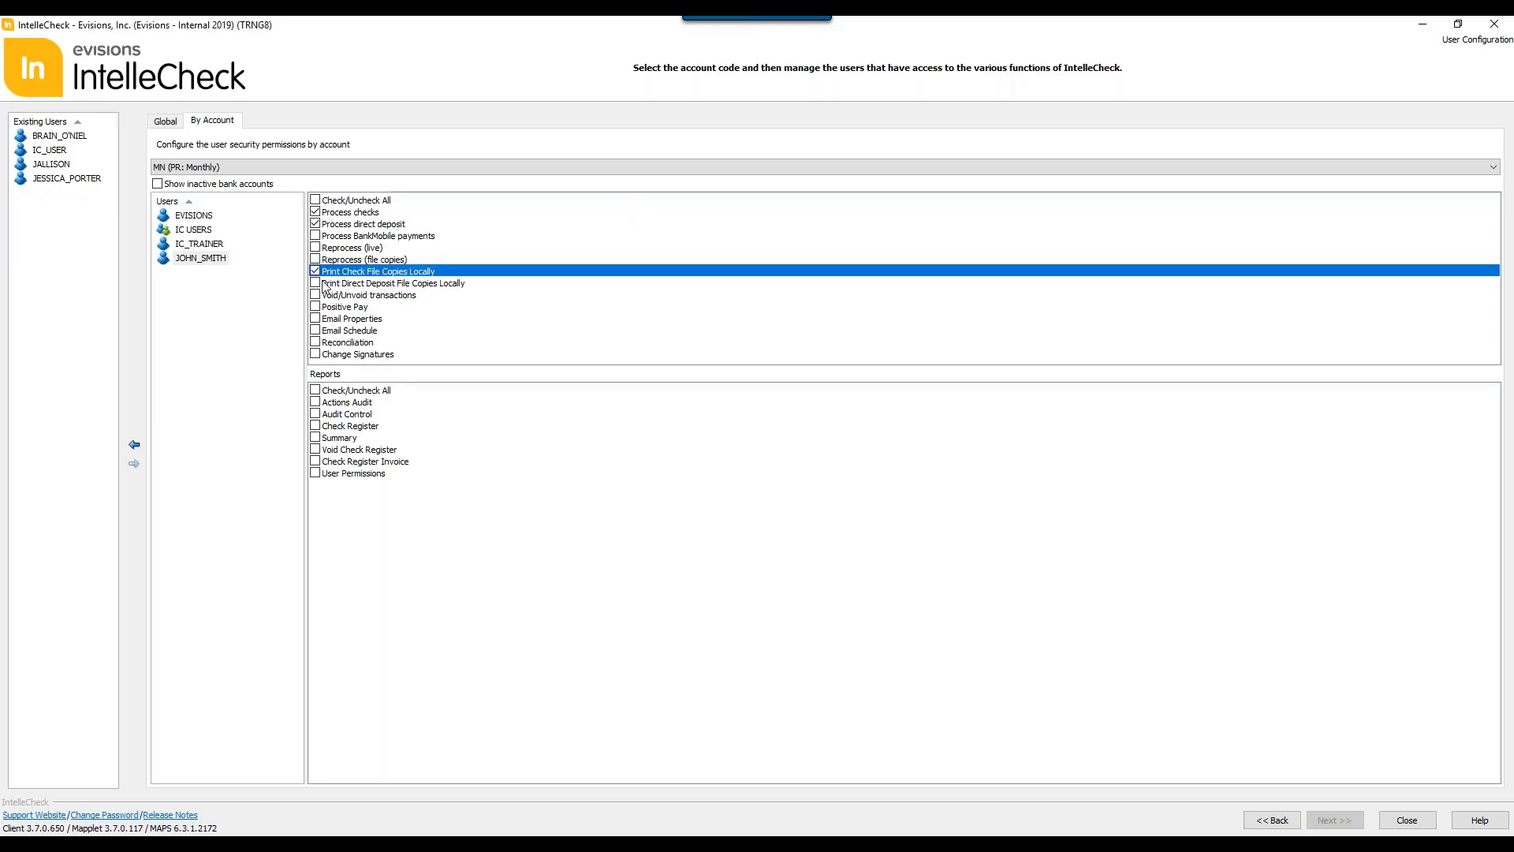
left_click(315, 284)
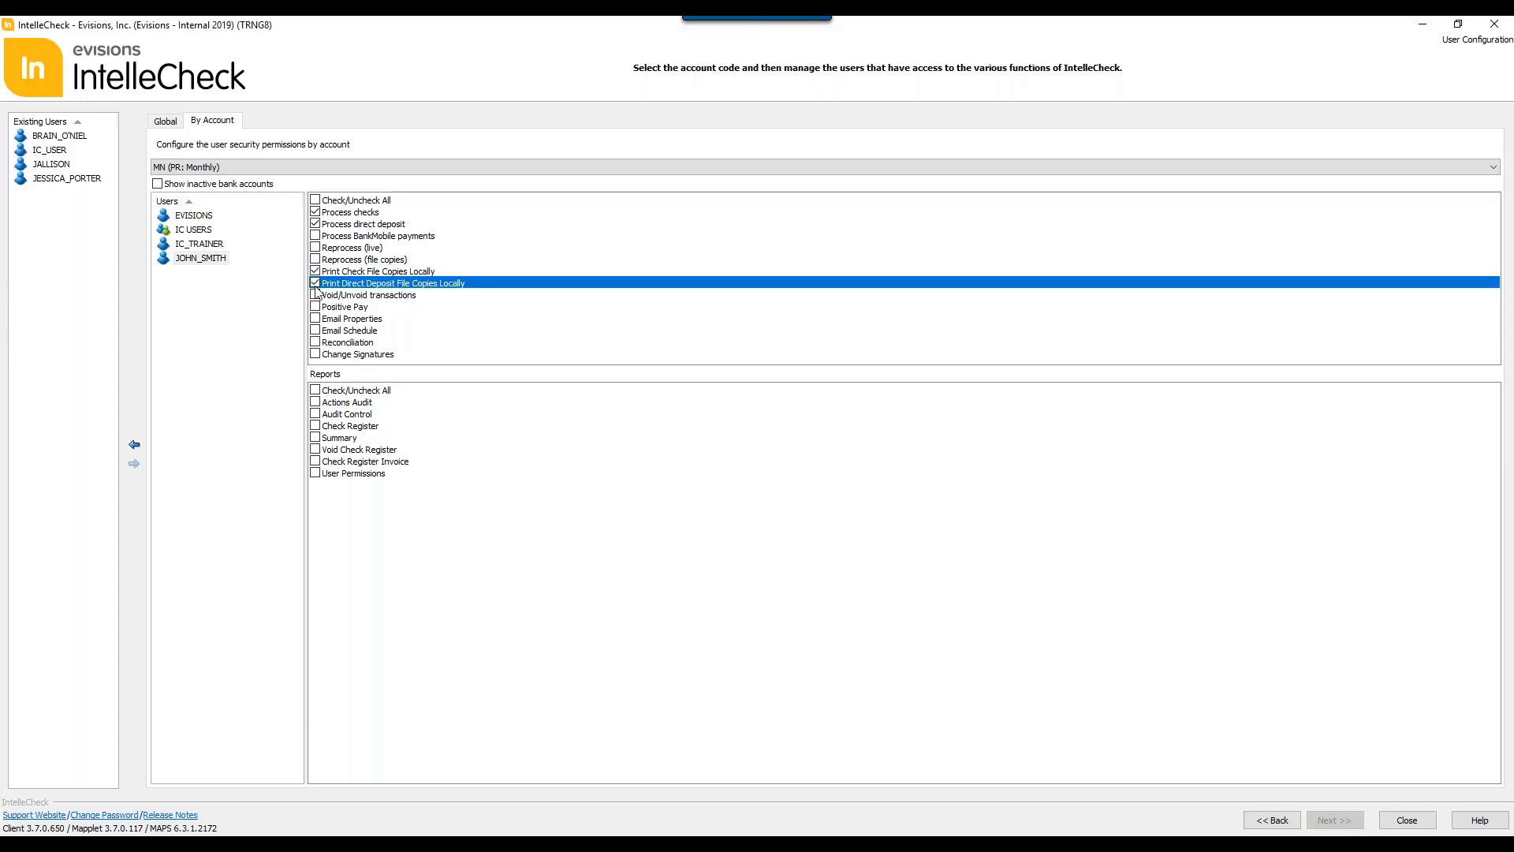
left_click(315, 319)
left_click(315, 330)
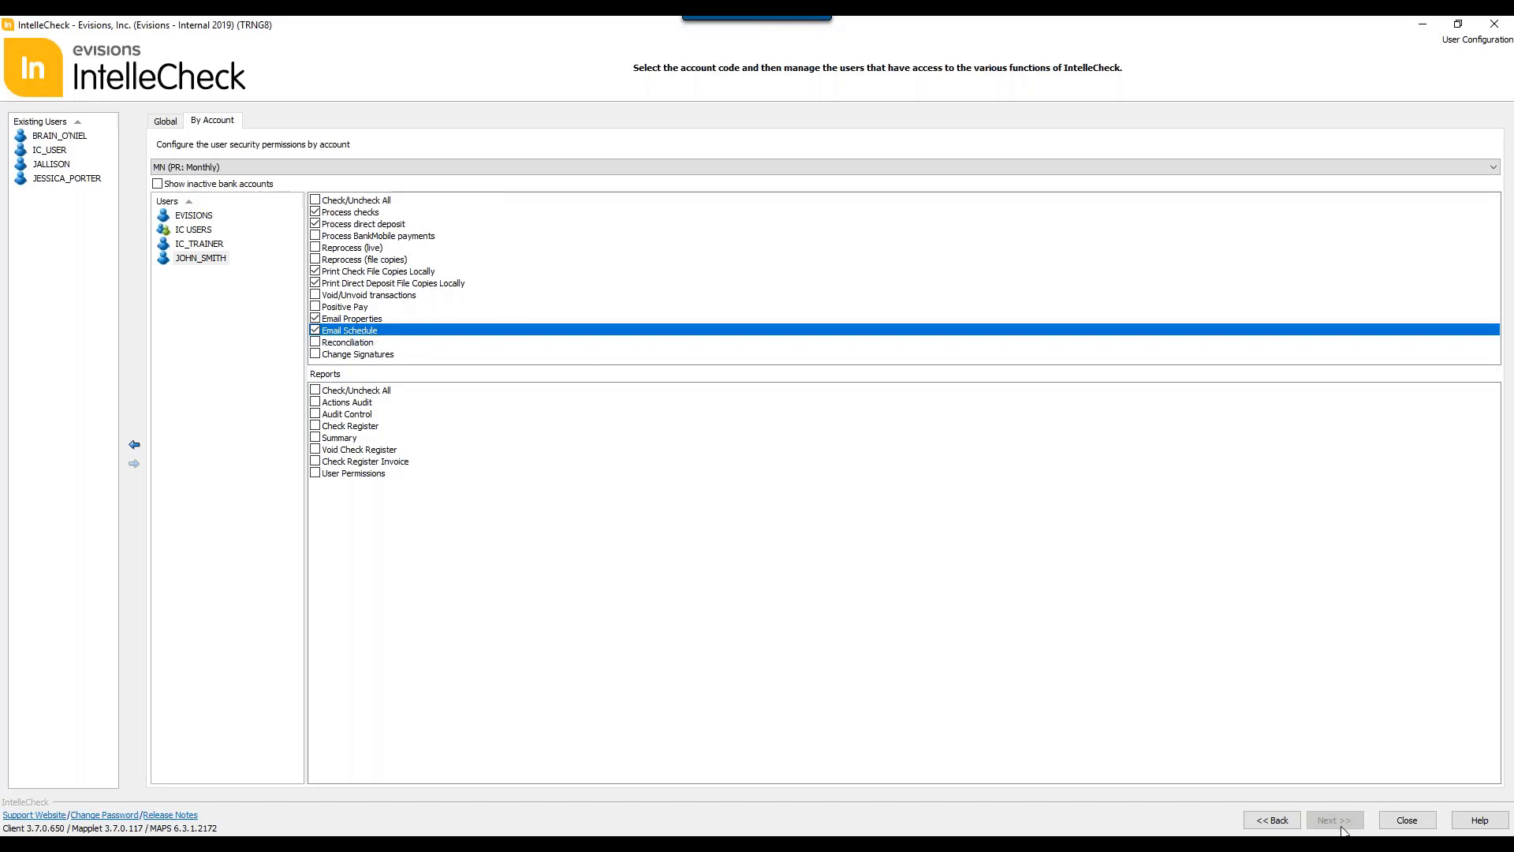
left_click(1290, 828)
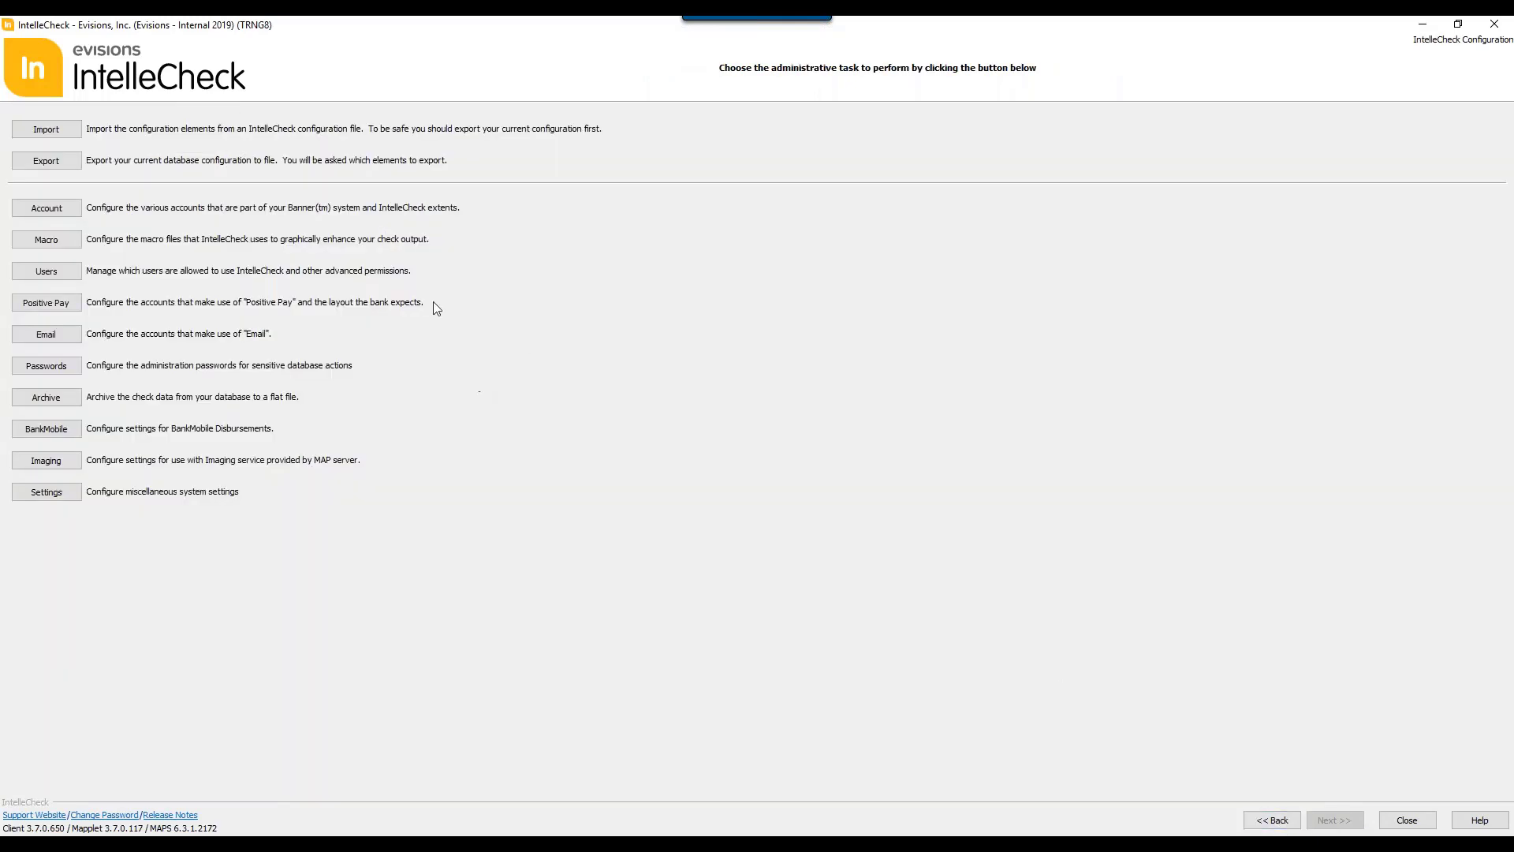
Step: Open the Positive Pay configuration, load Test Layout, and view its fields design and associated accounts
left_click(63, 306)
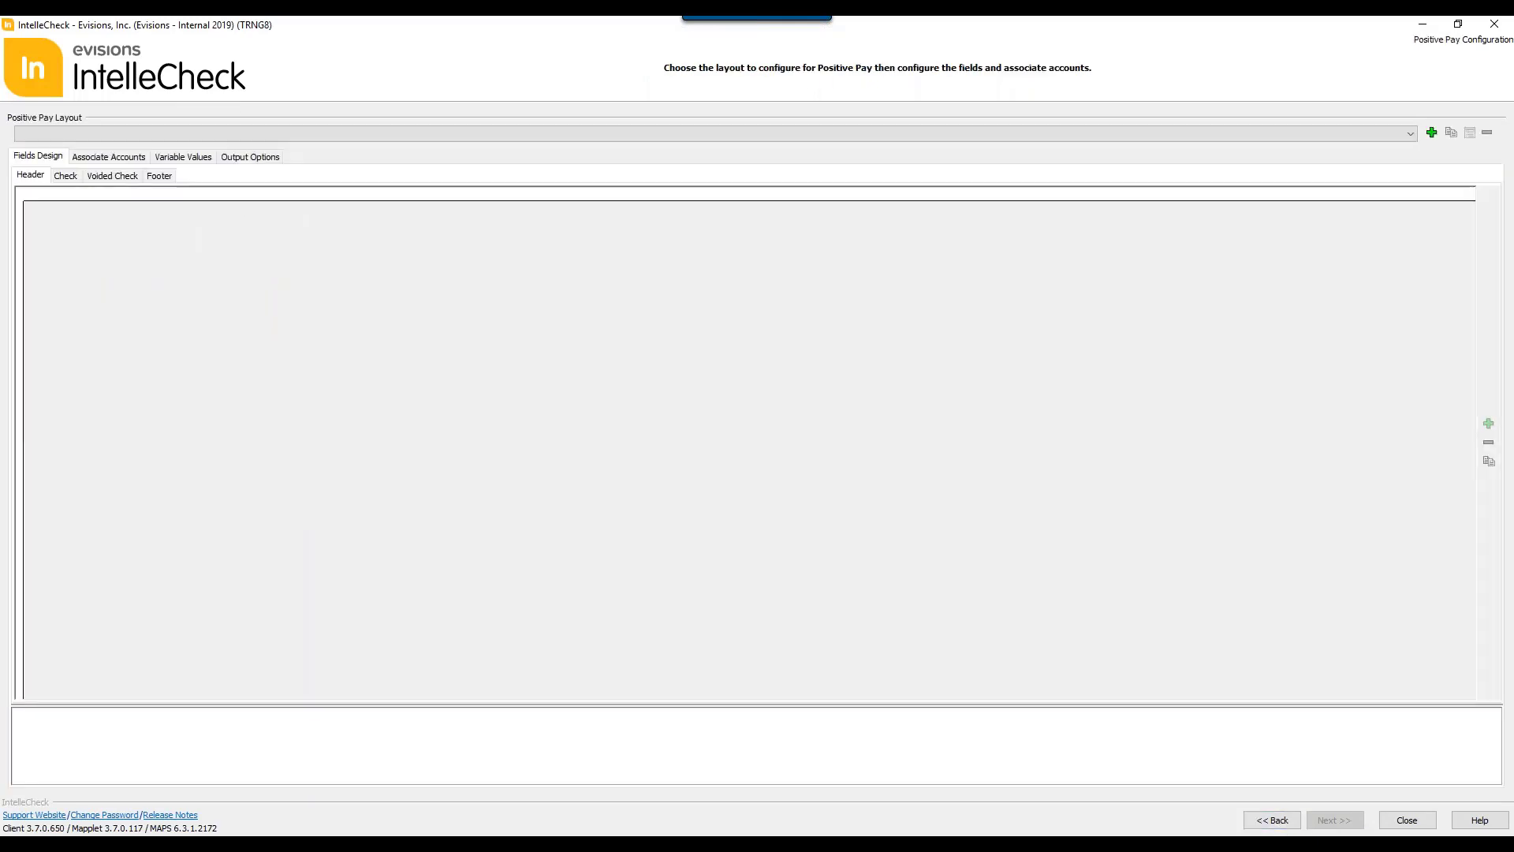
left_click(319, 139)
left_click(317, 150)
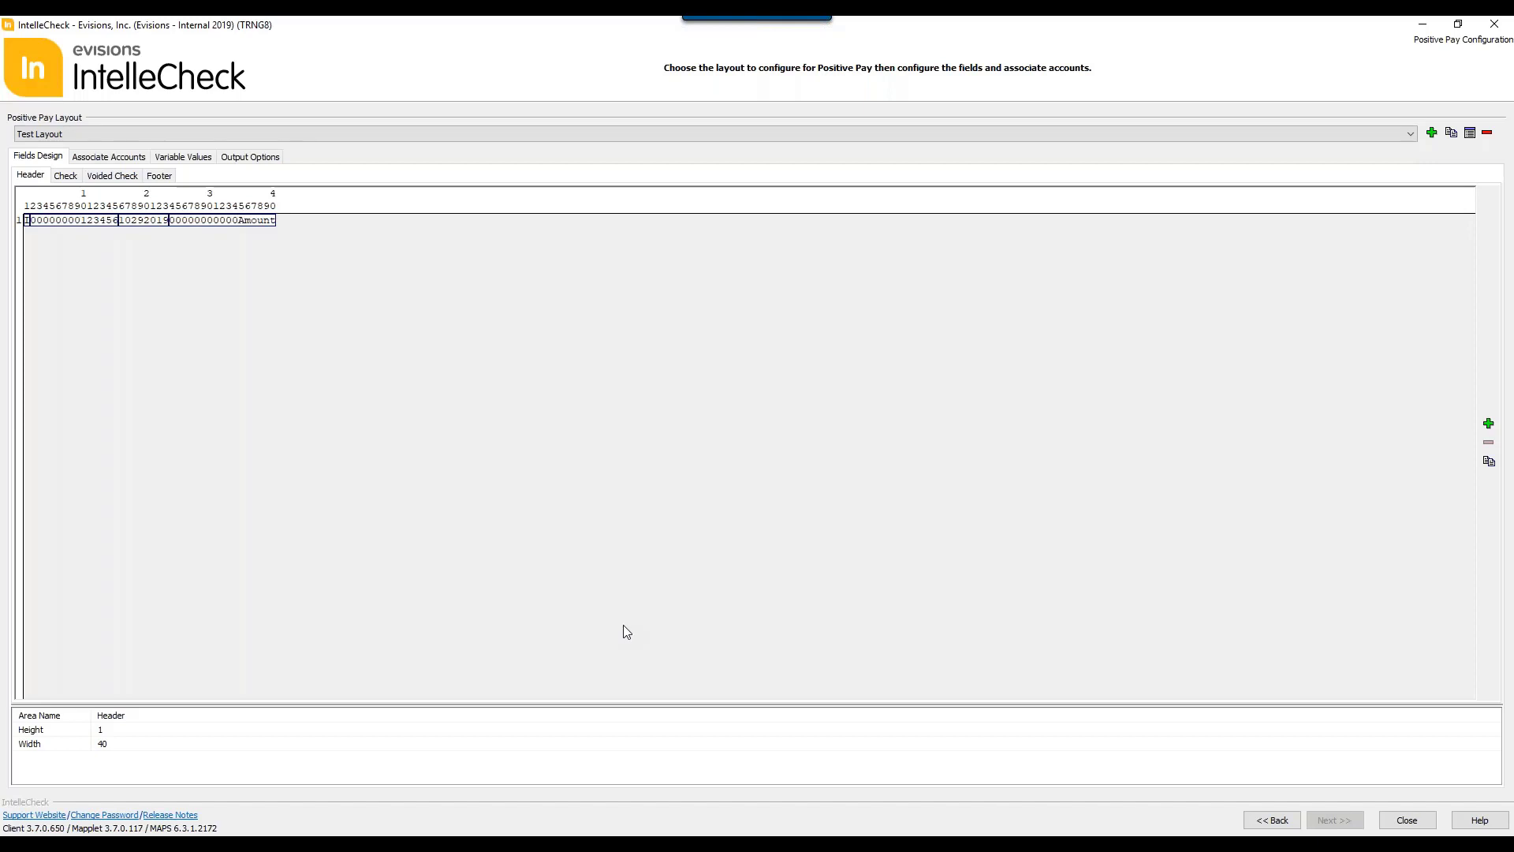
left_click(110, 159)
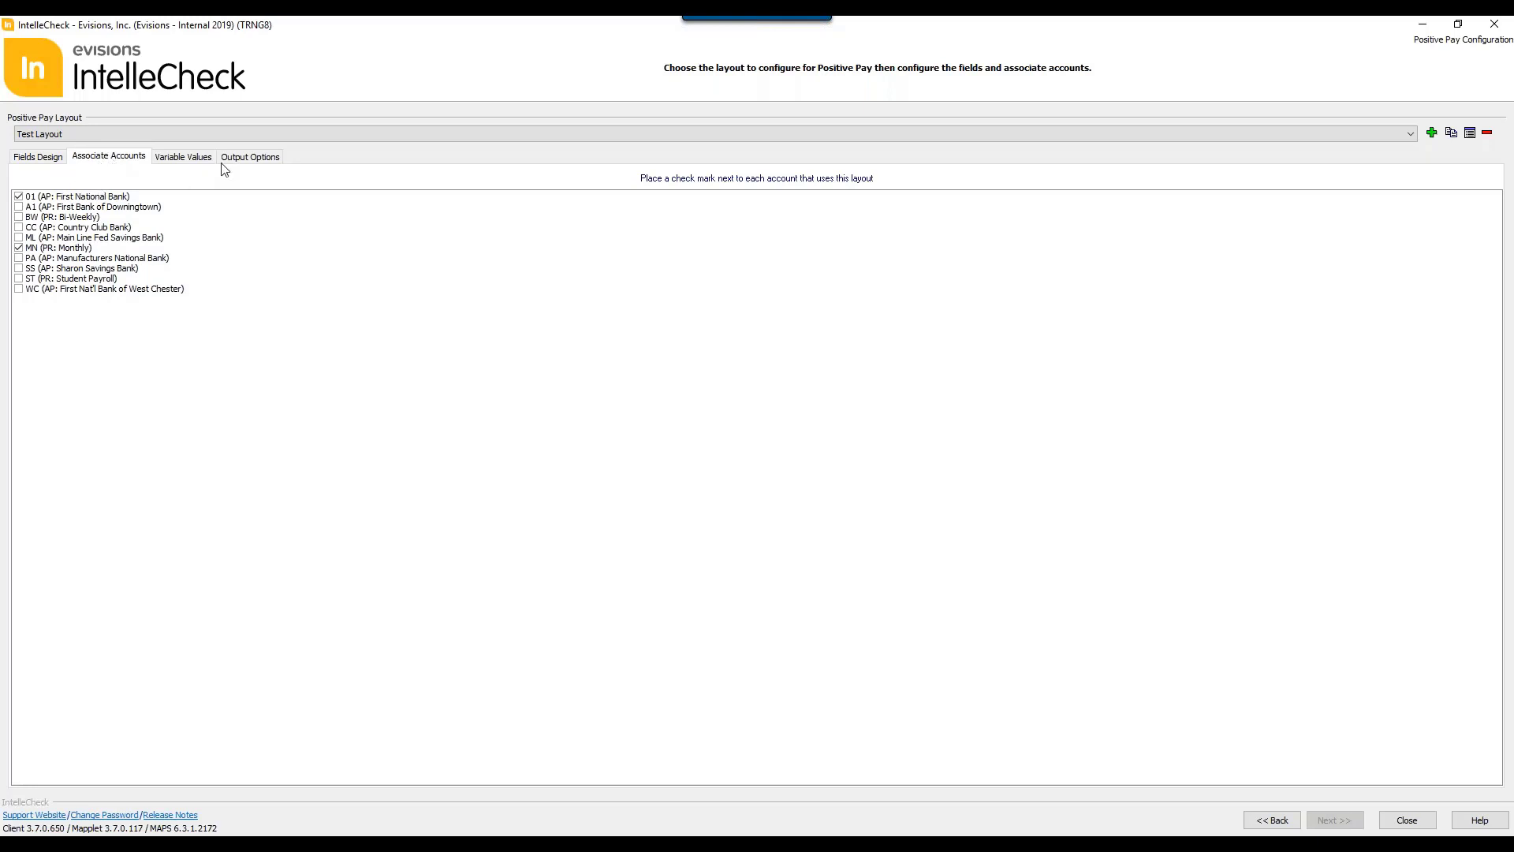
Step: Set Test Layout's output to a local path relative to the IntelleCheck user and return to the administrative tasks
left_click(257, 157)
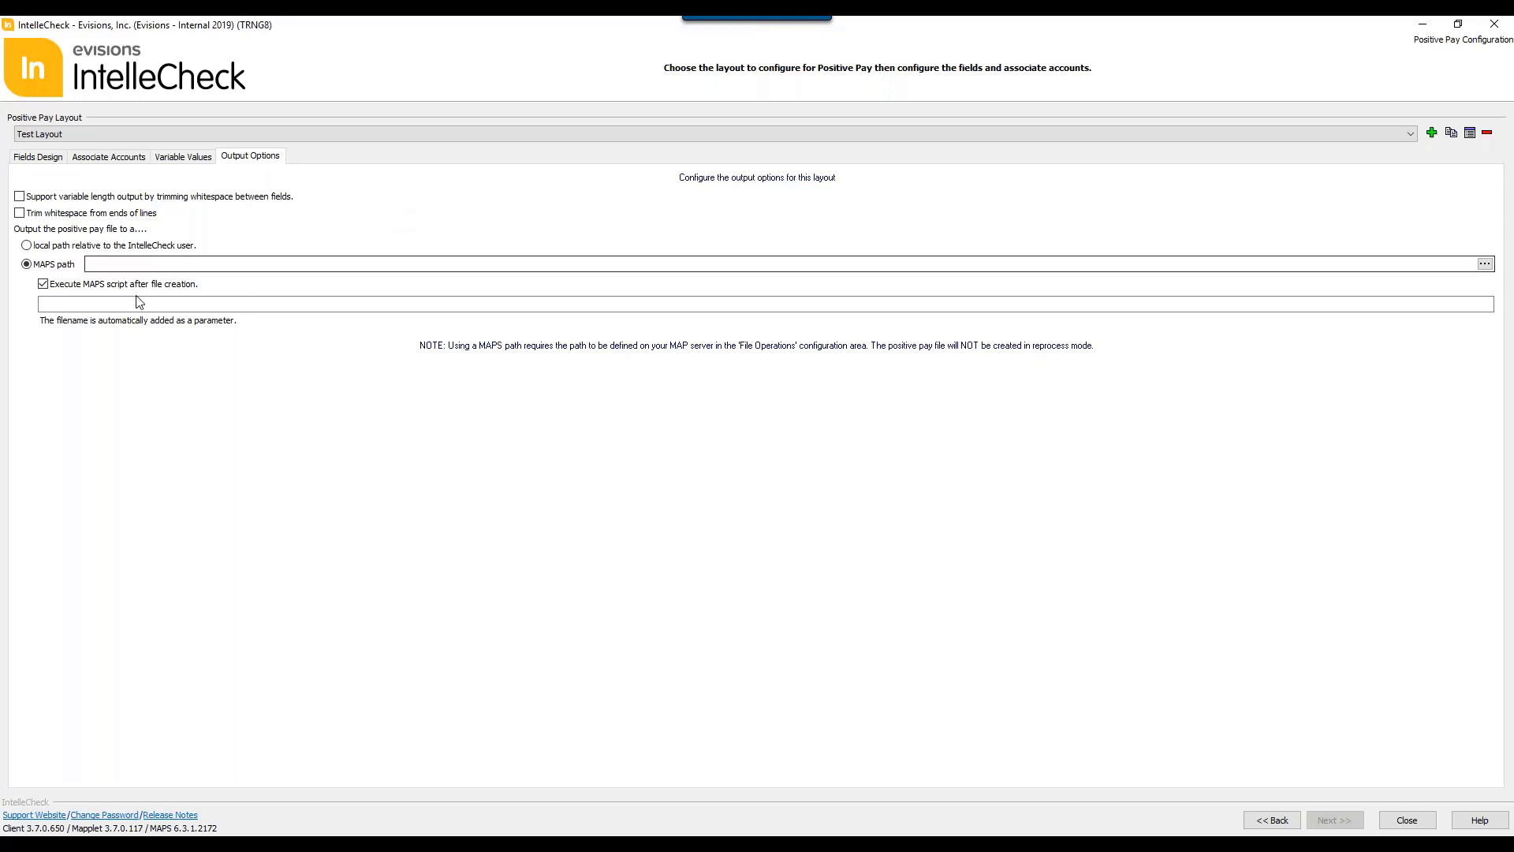
left_click(27, 246)
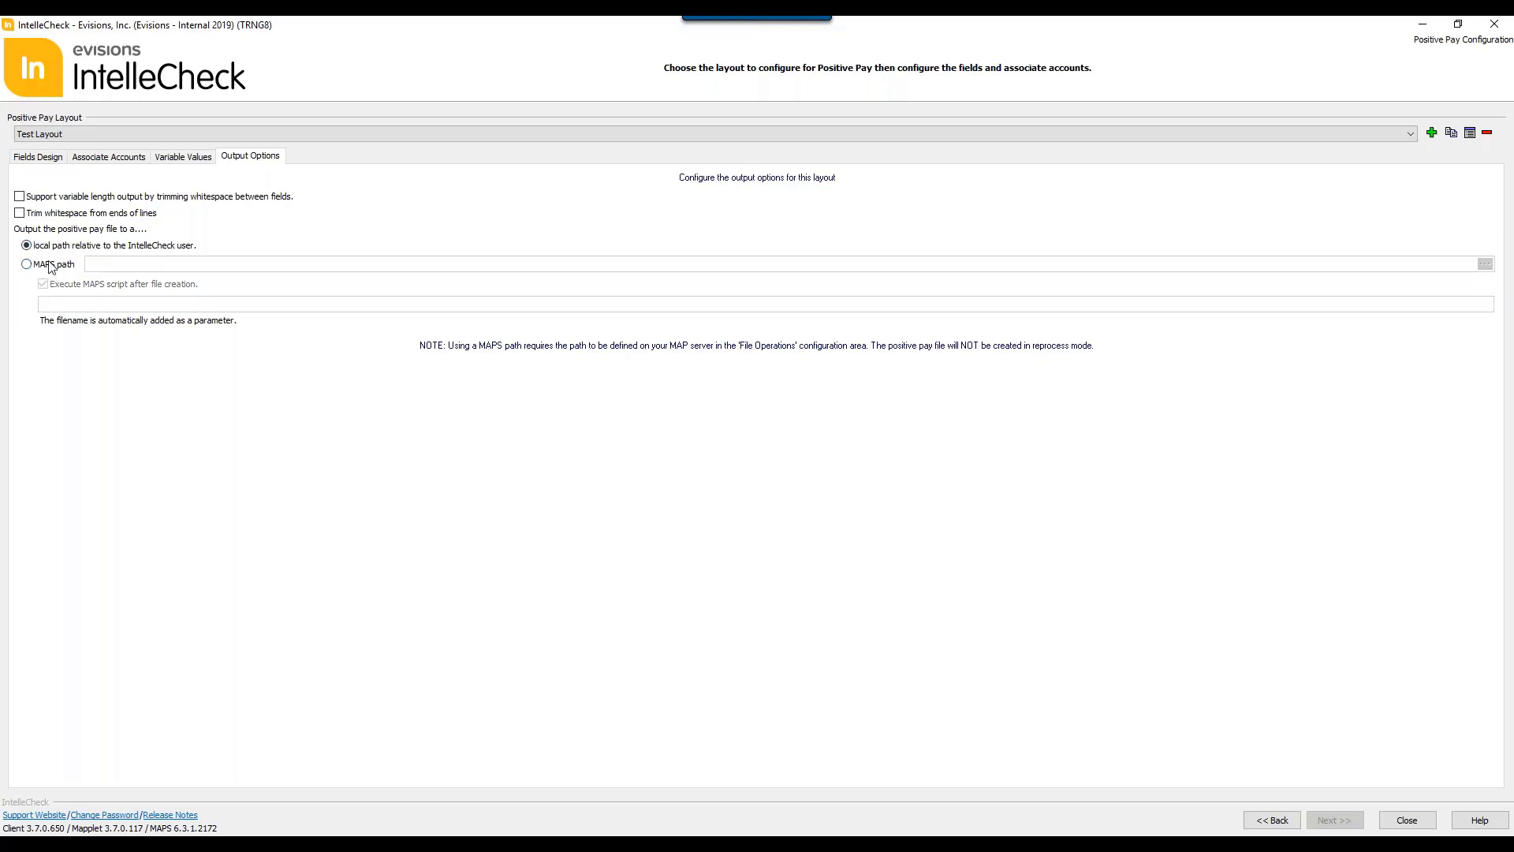
left_click(27, 265)
left_click(27, 246)
left_click(1276, 818)
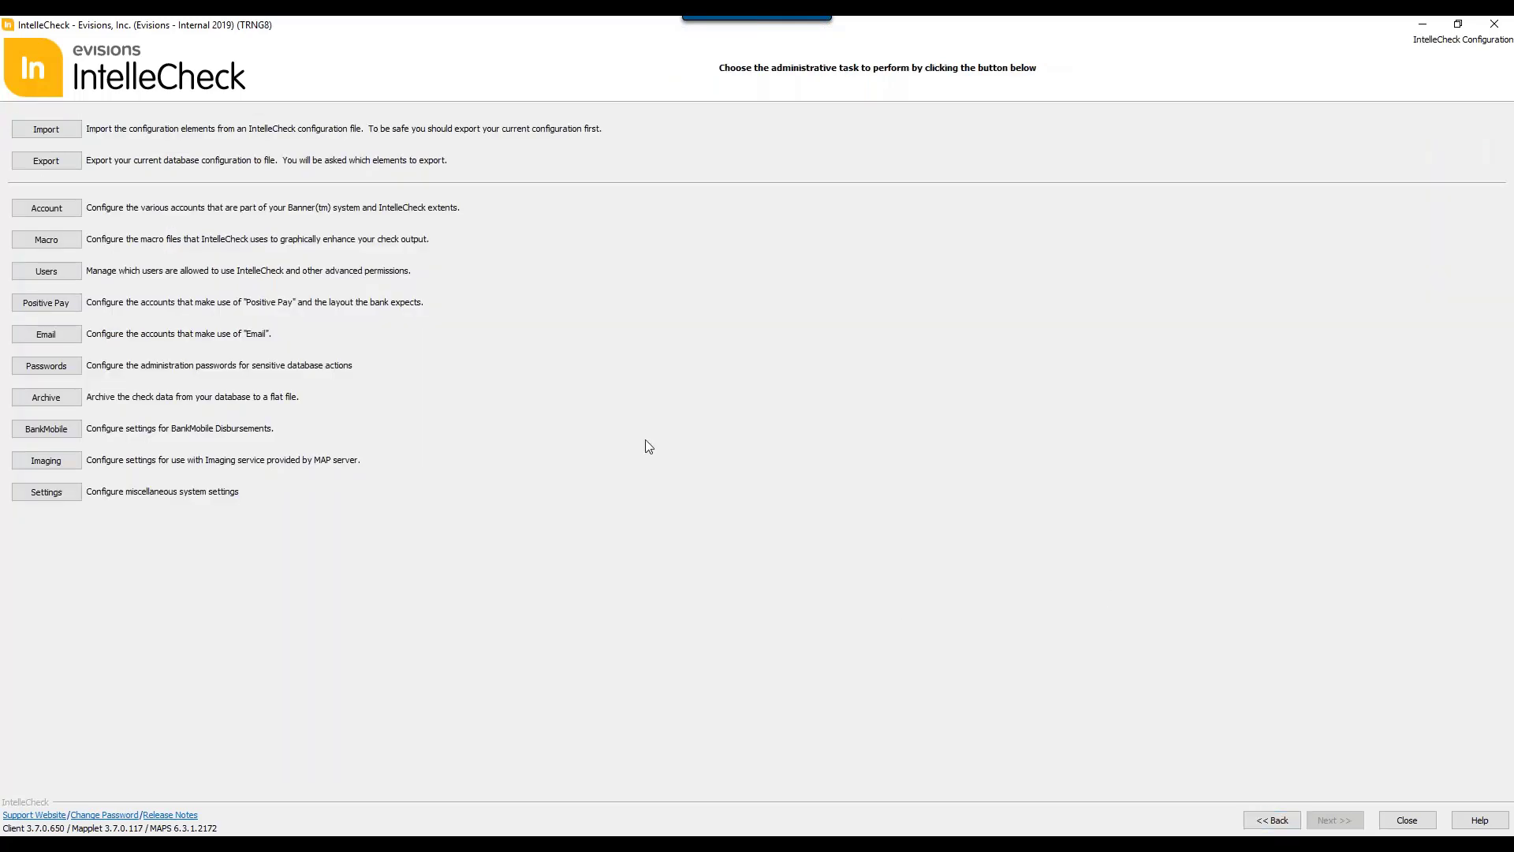
Step: Open the email configuration, load the Monthly Payroll layout, and check the available content types in its header settings
left_click(65, 337)
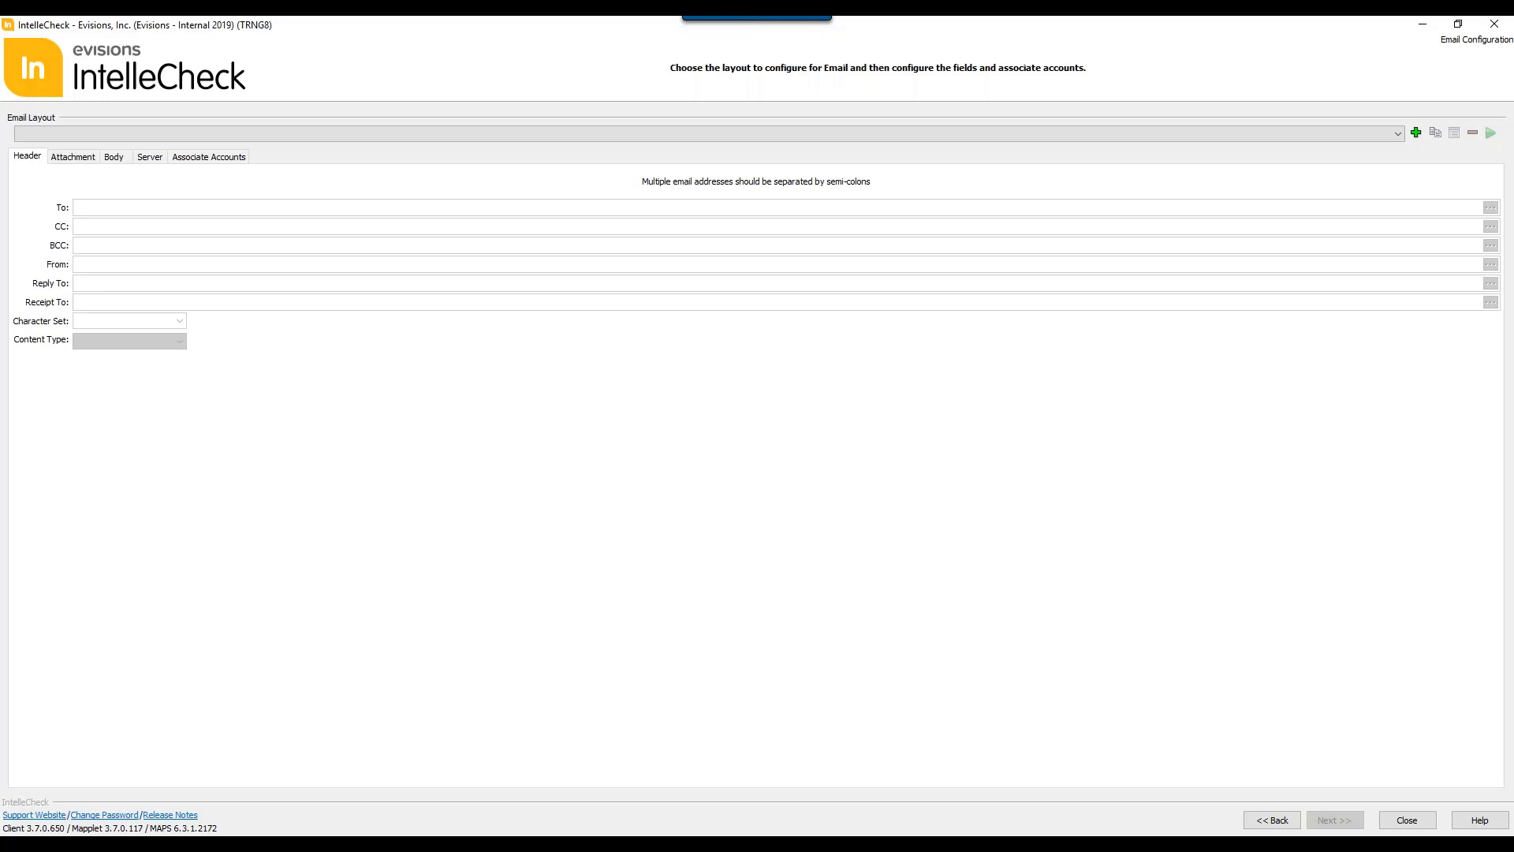
left_click(295, 135)
left_click(277, 149)
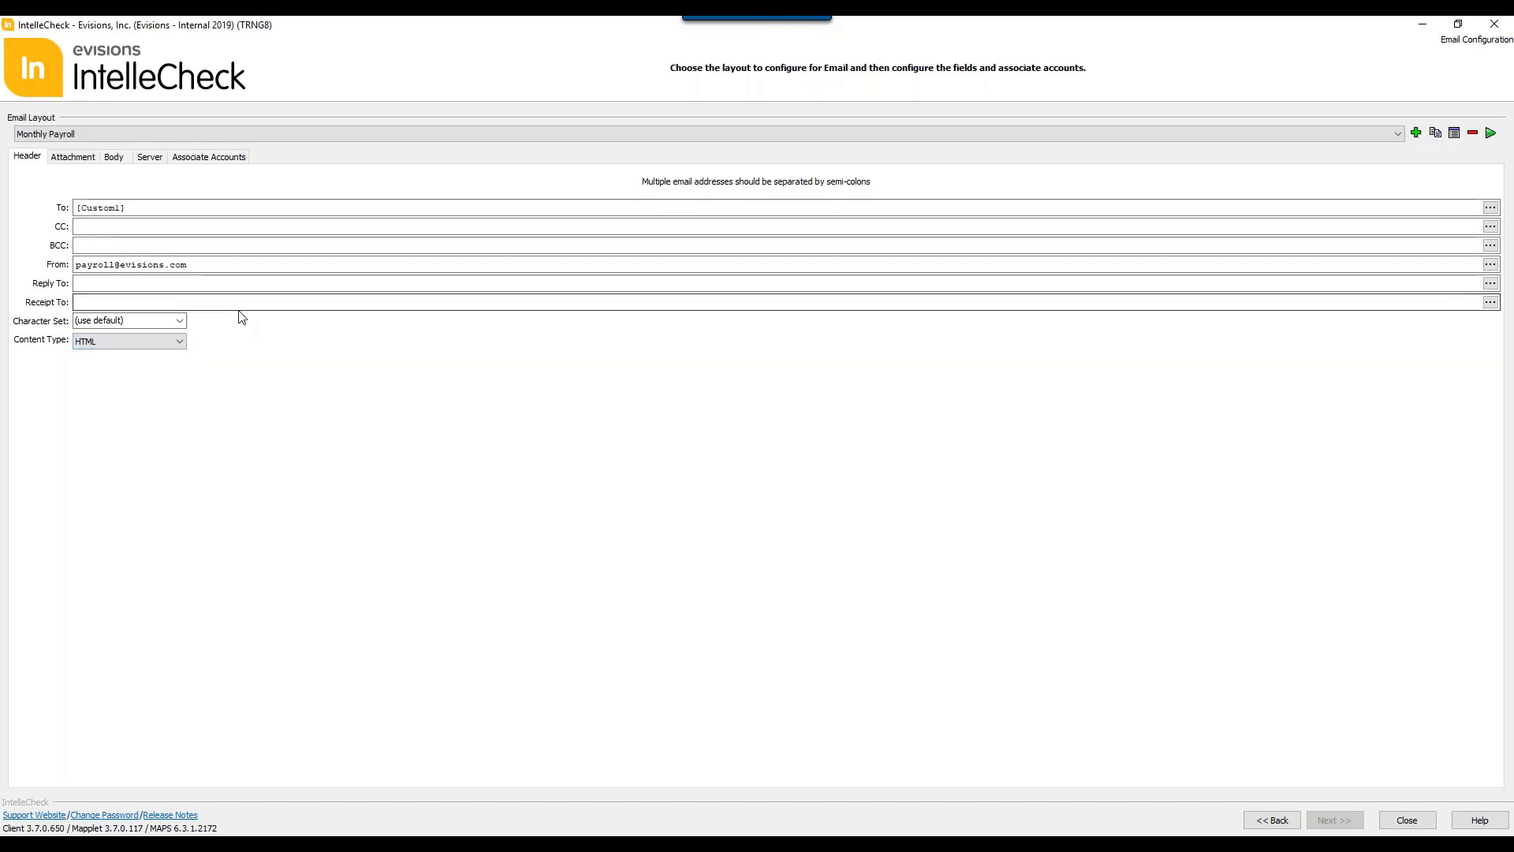
left_click(170, 343)
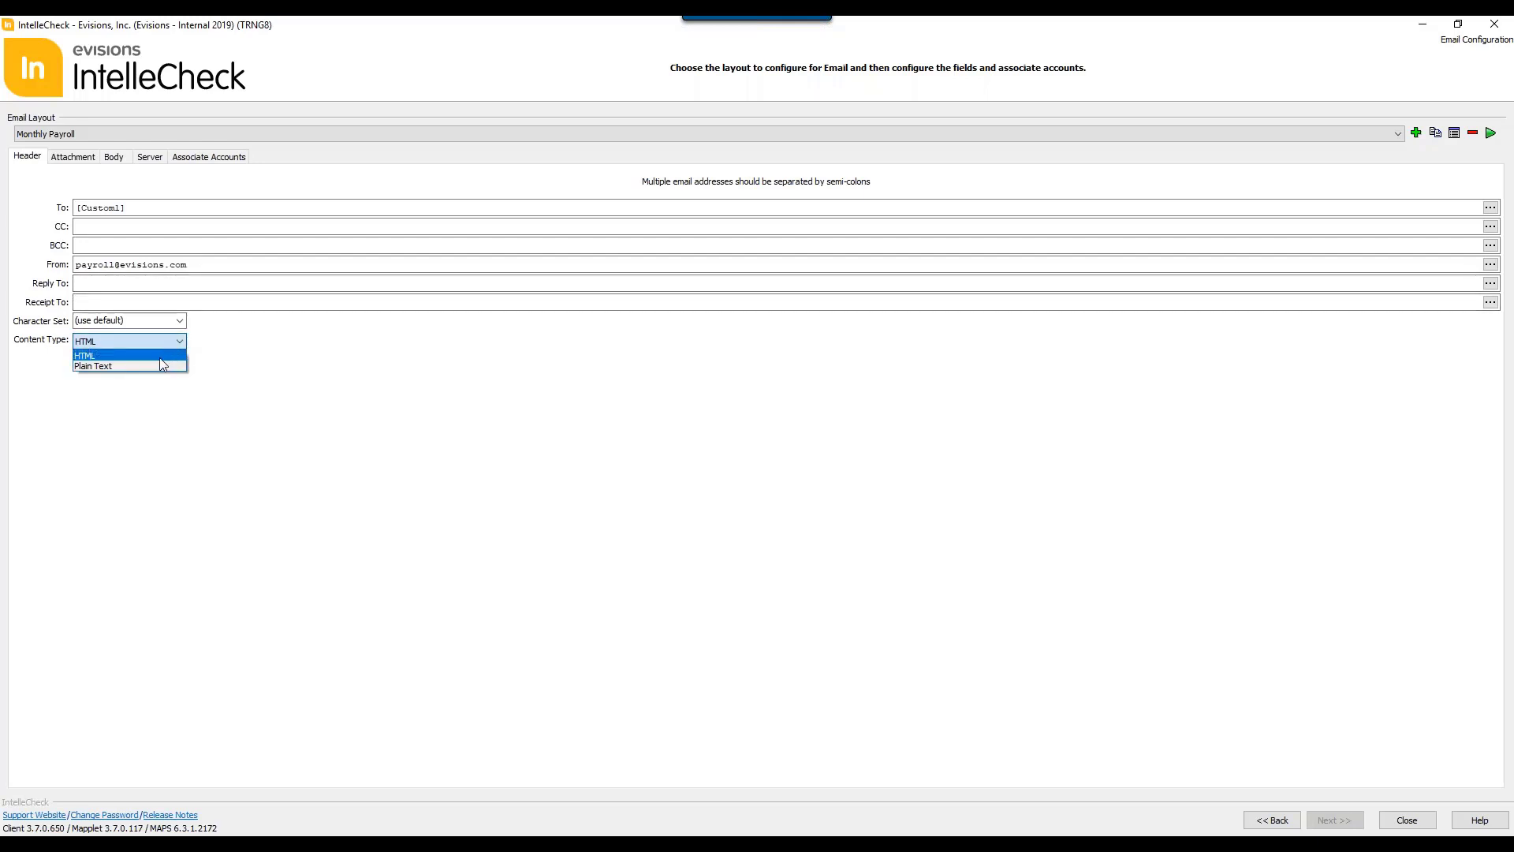
left_click(373, 347)
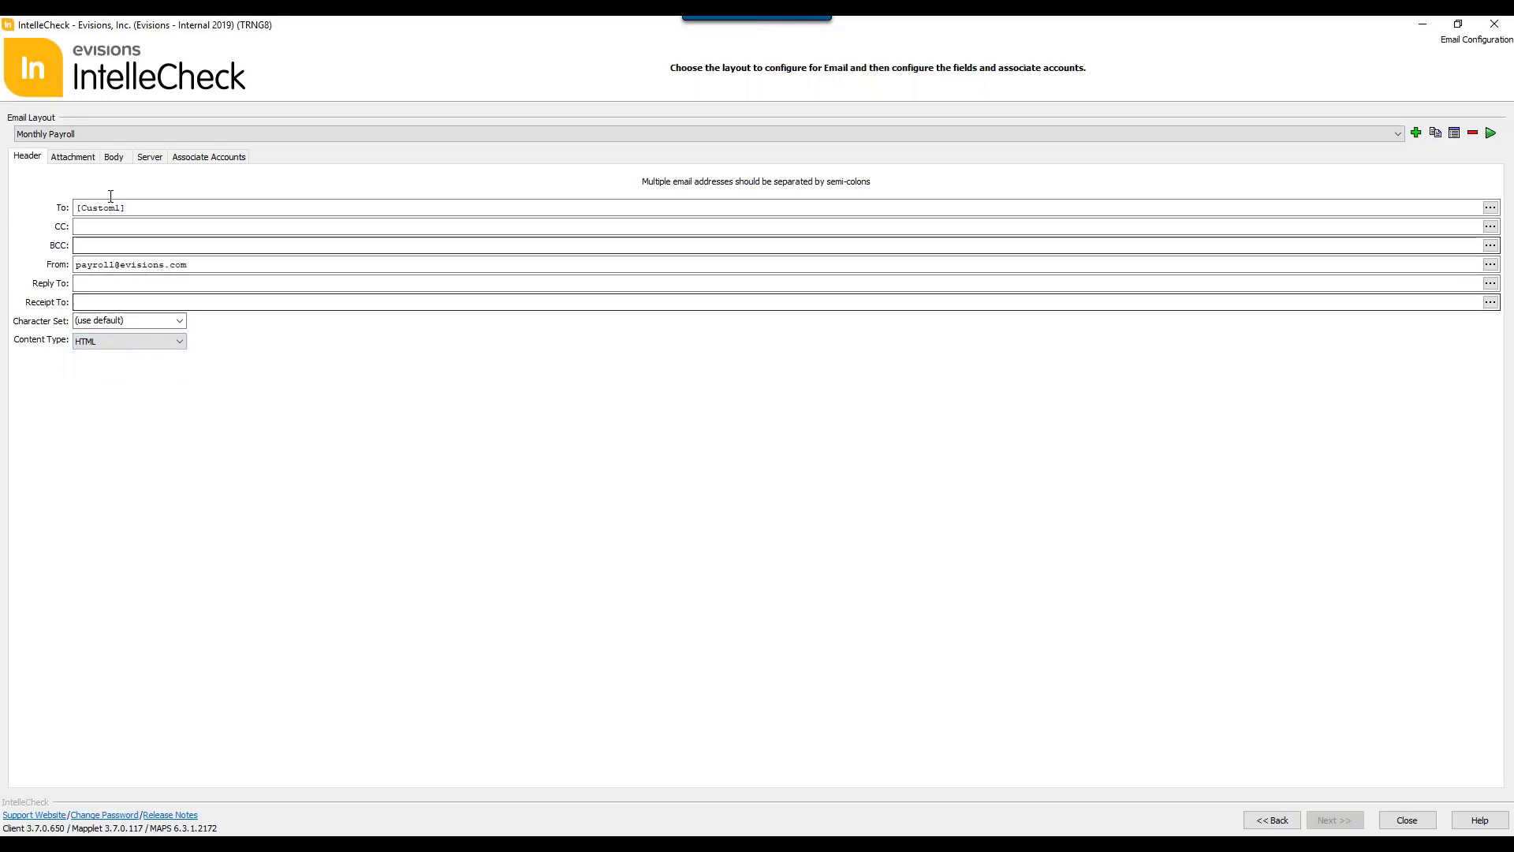
Step: Review the Monthly Payroll layout's attachment, body, server and associated account settings, and return to the administrative tasks
left_click(75, 161)
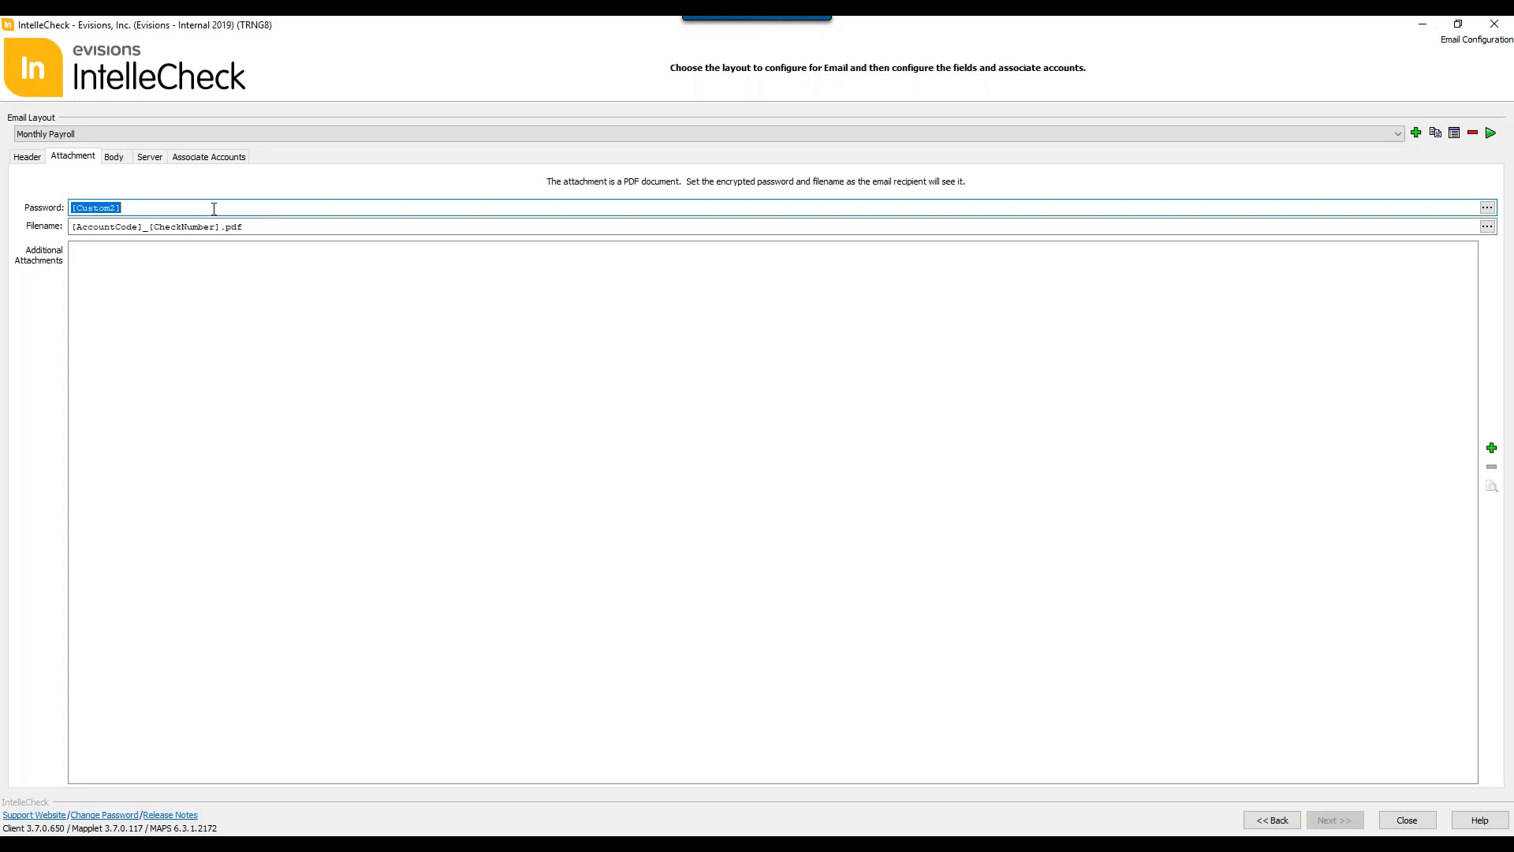
left_click(115, 157)
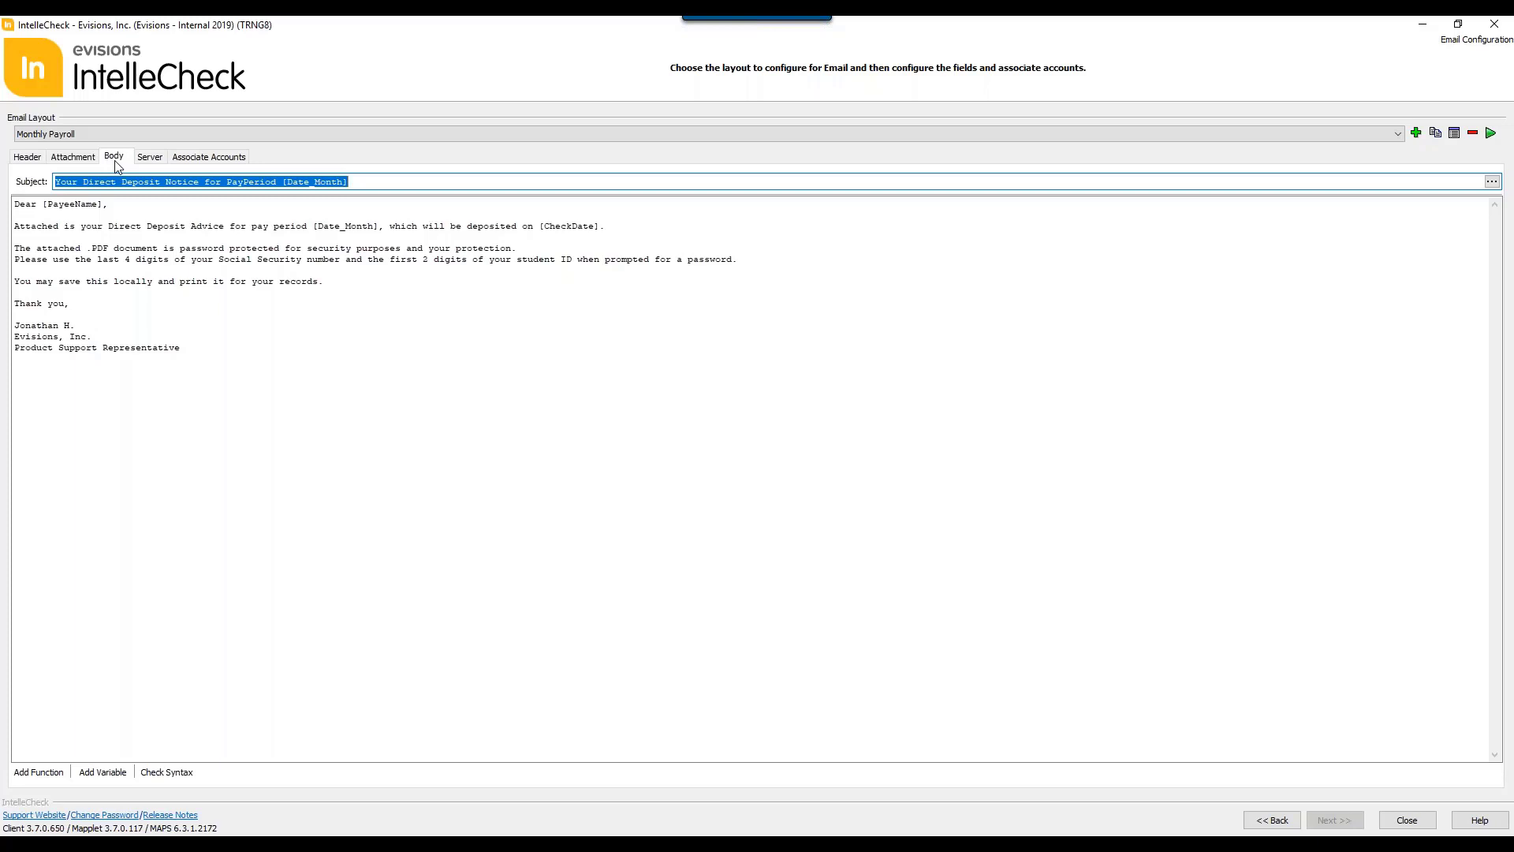
left_click(154, 162)
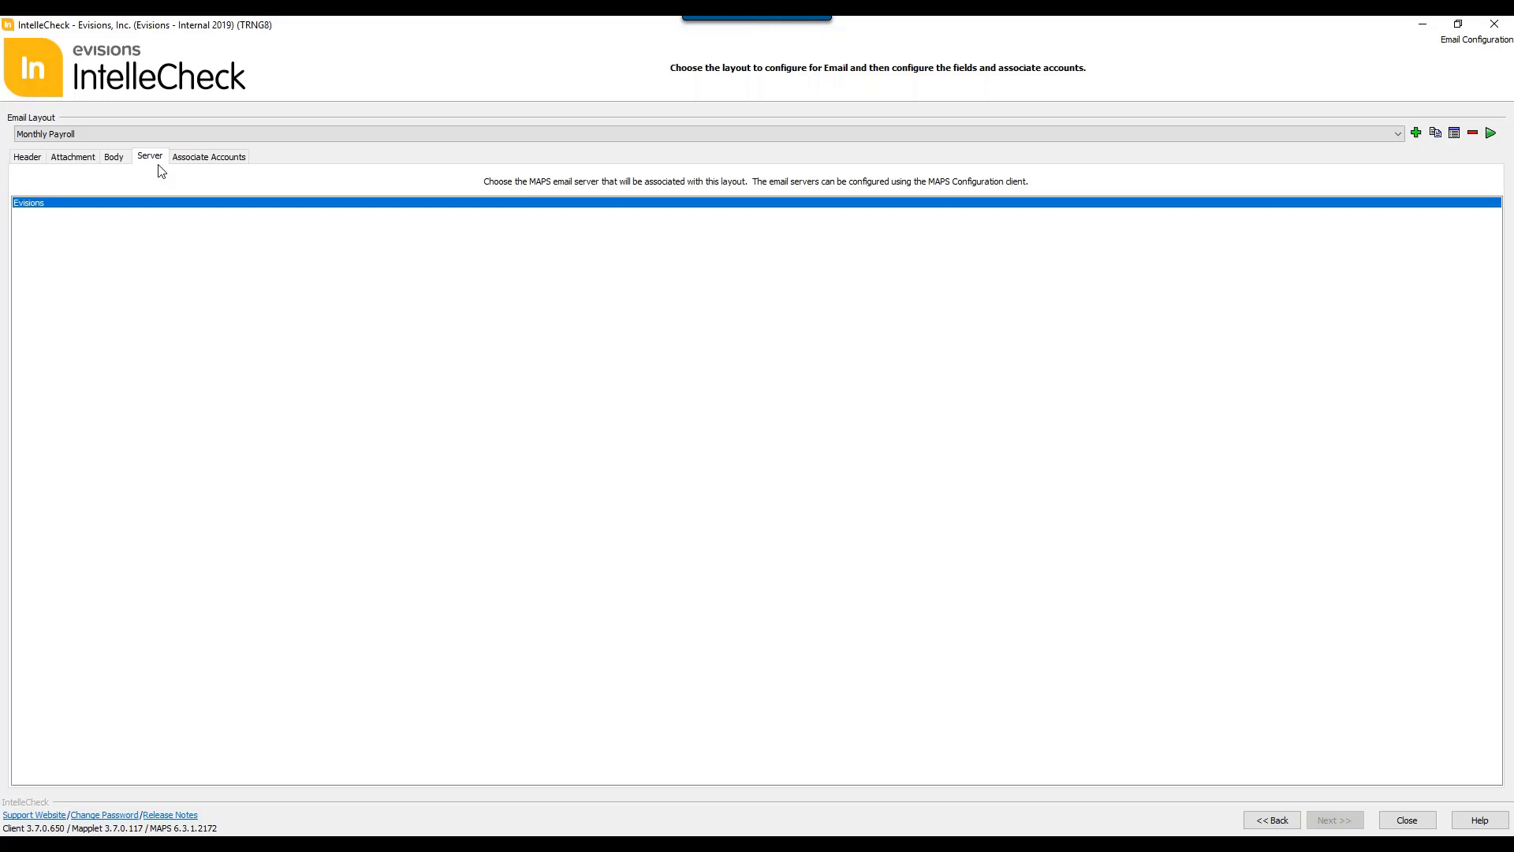
left_click(193, 165)
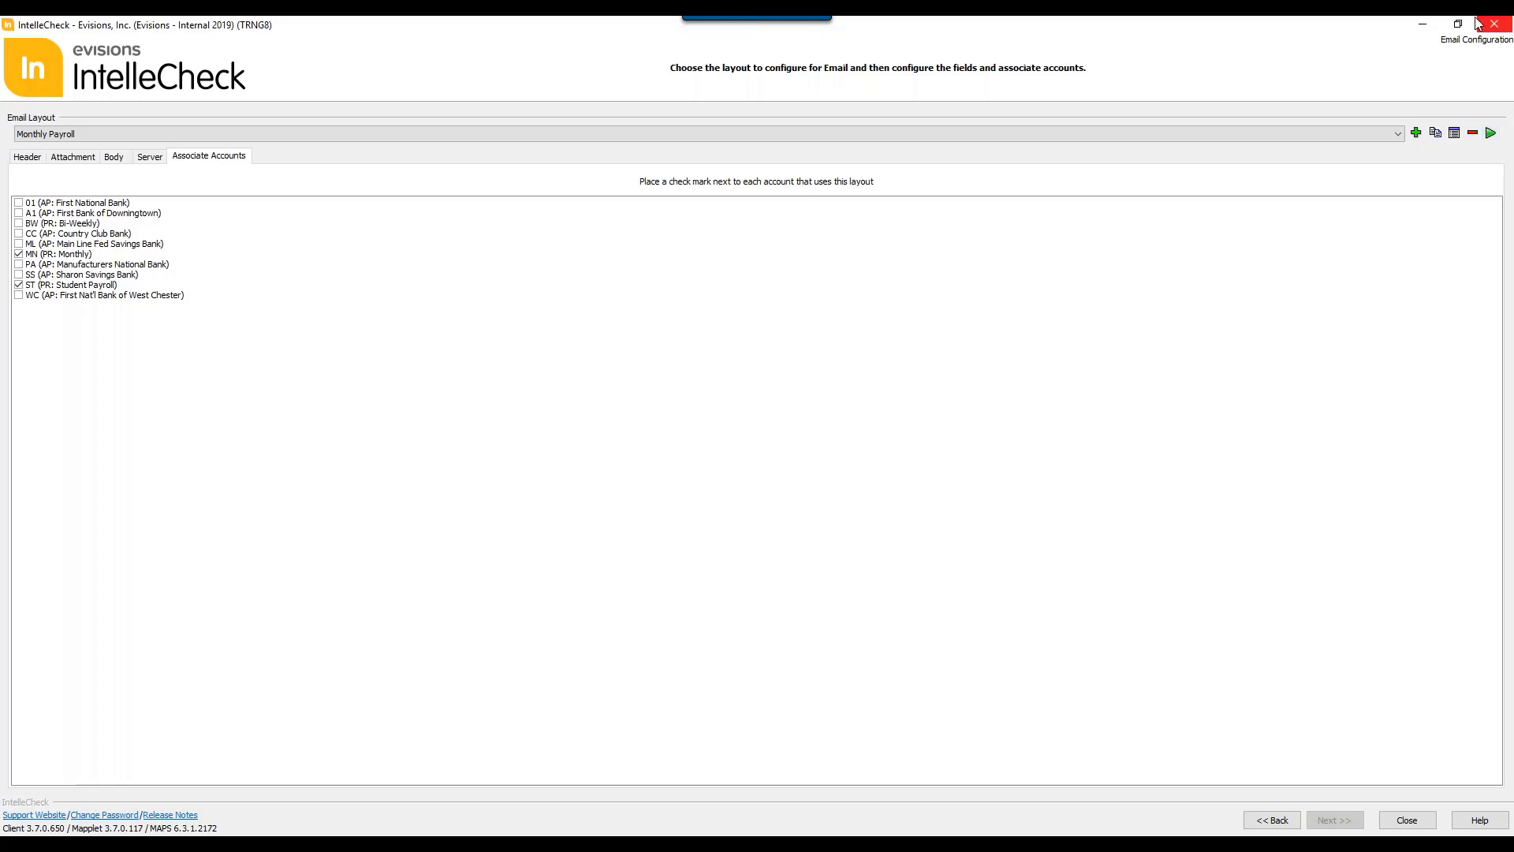
left_click(1281, 821)
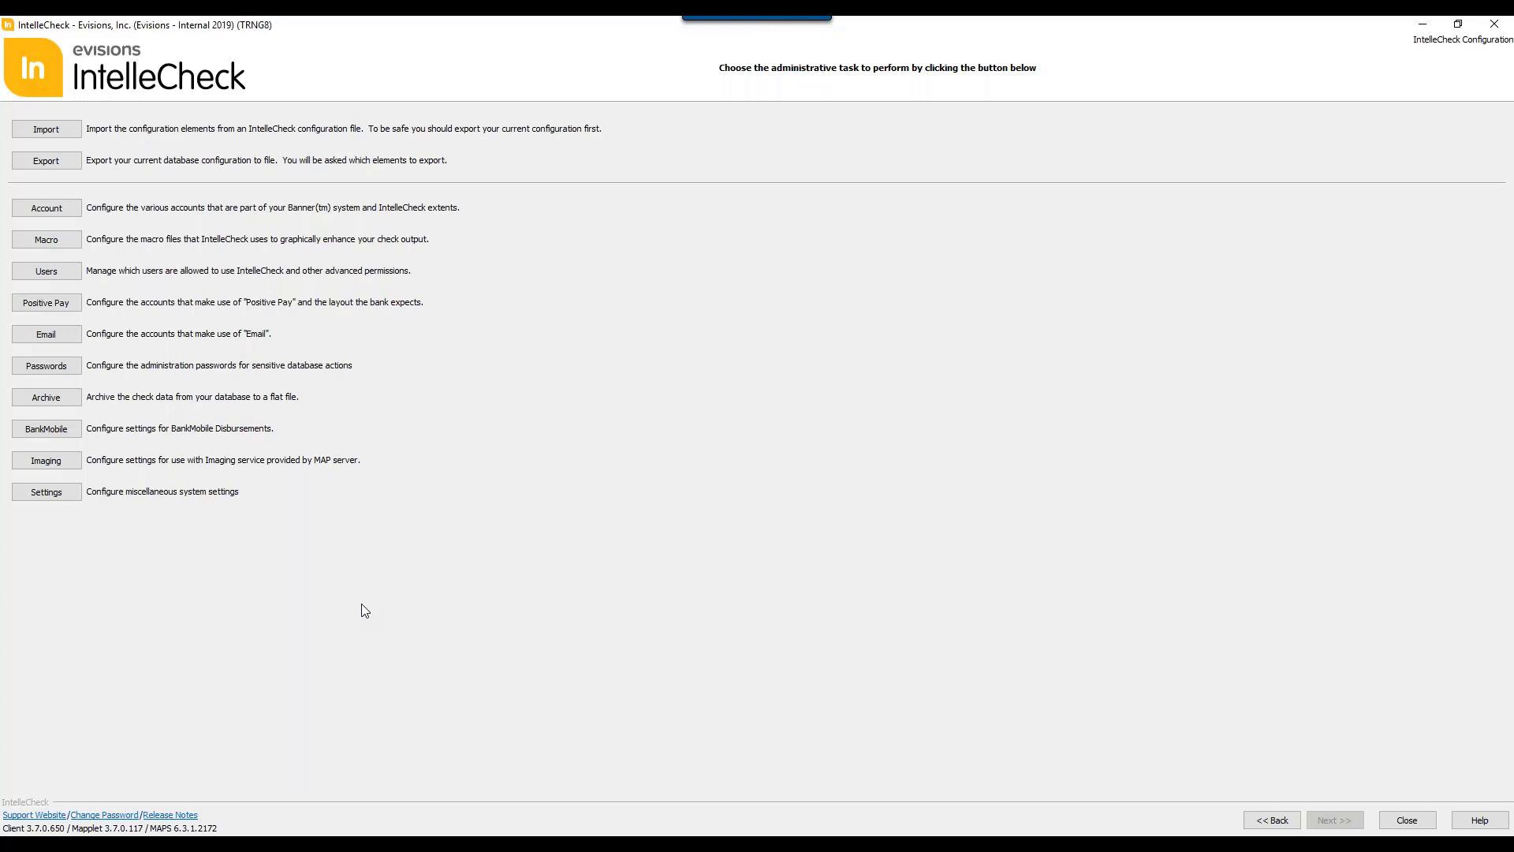
Step: Open the password configuration and create a new password layout named Training
left_click(46, 365)
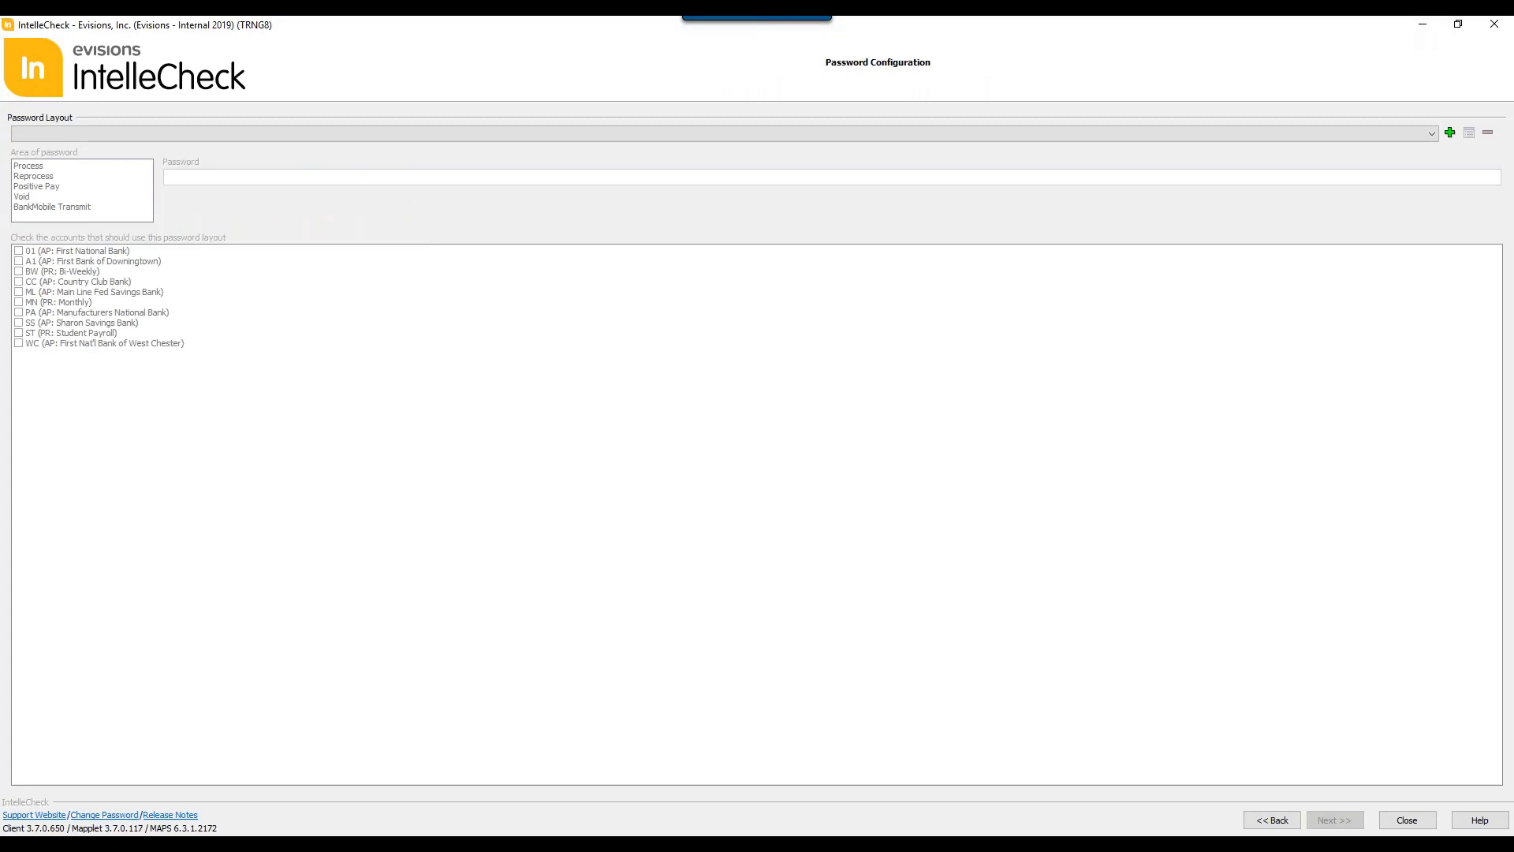
left_click(1449, 132)
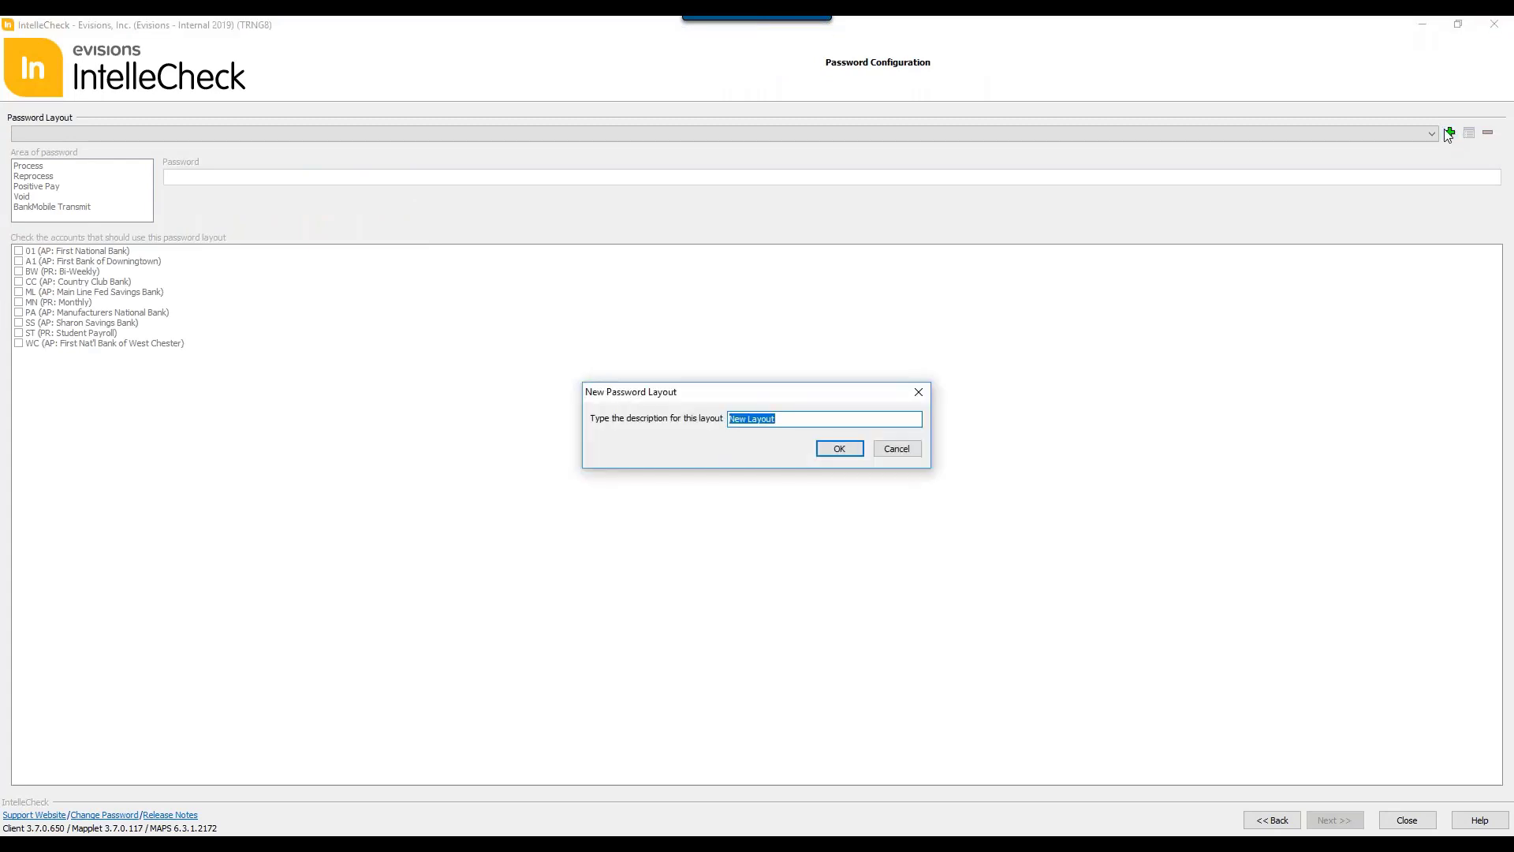
key("BackSpace")
type("Training")
key("Return")
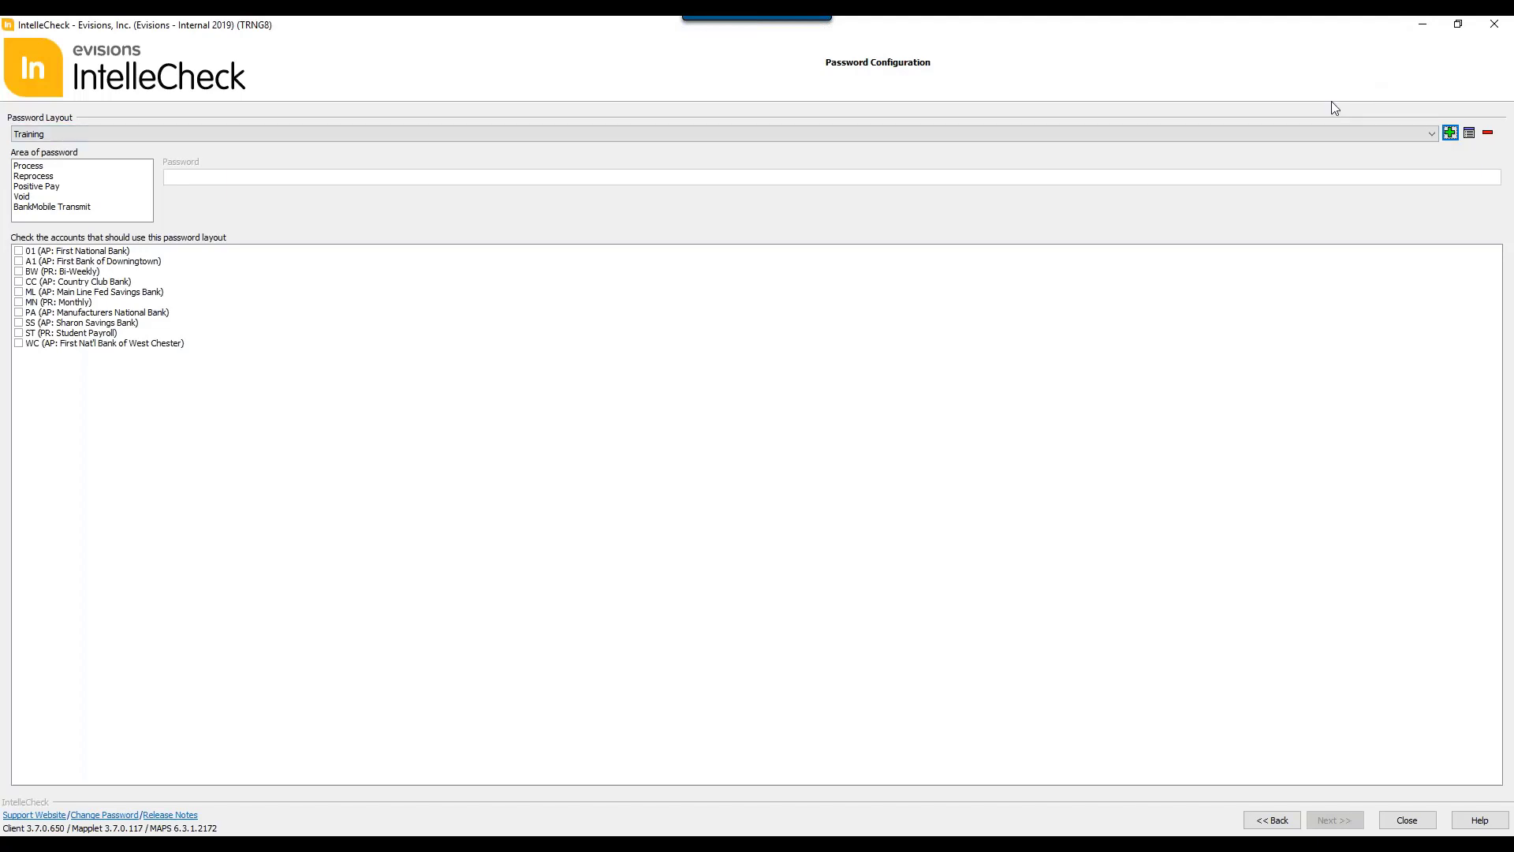
Step: Set a password for the Void area of the Training layout and retype it for confirmation
left_click(23, 199)
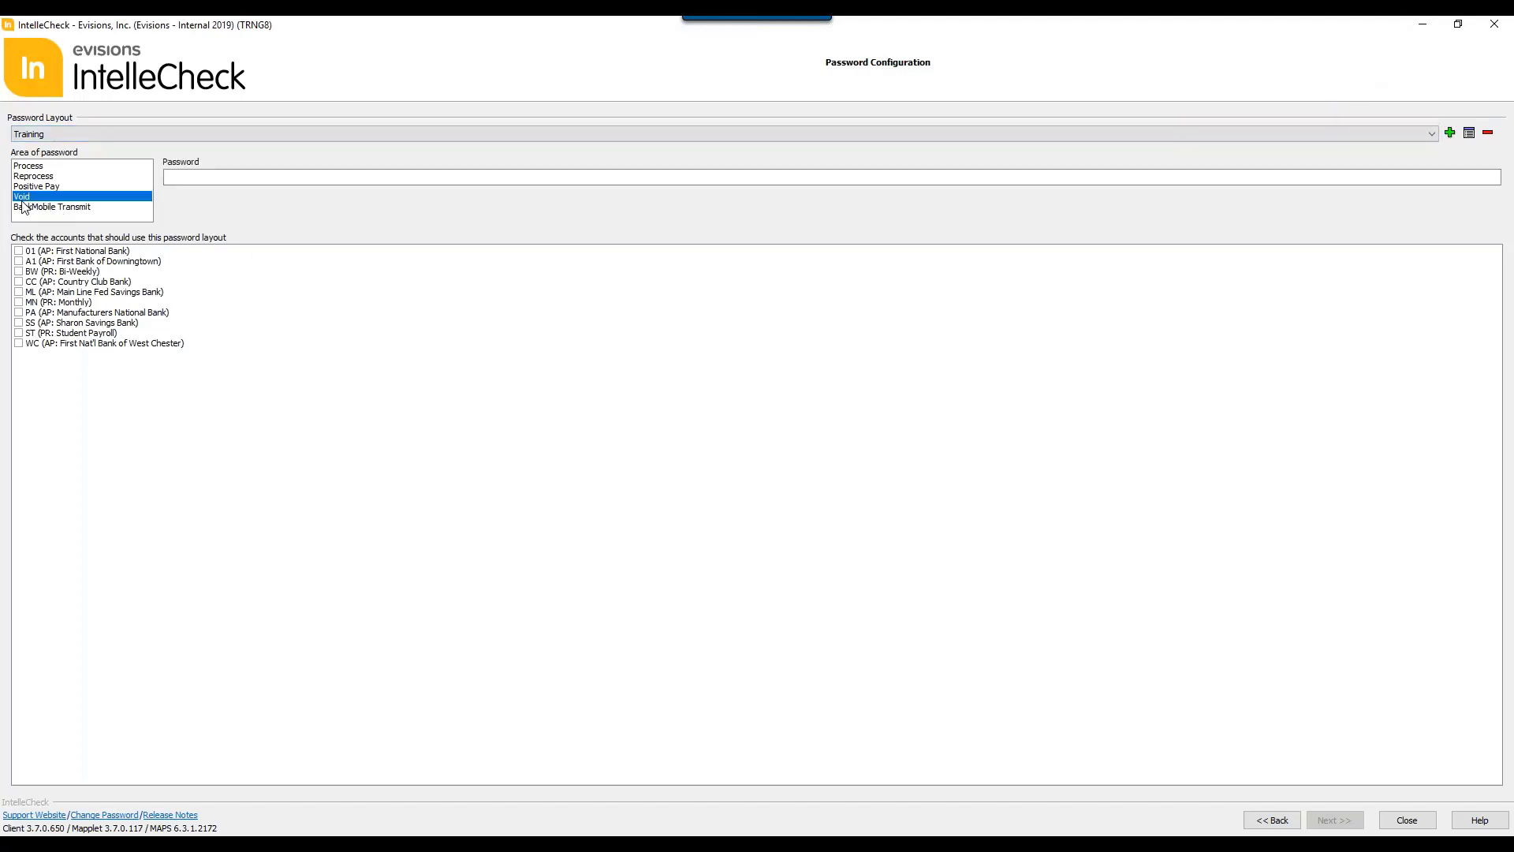
left_click(219, 174)
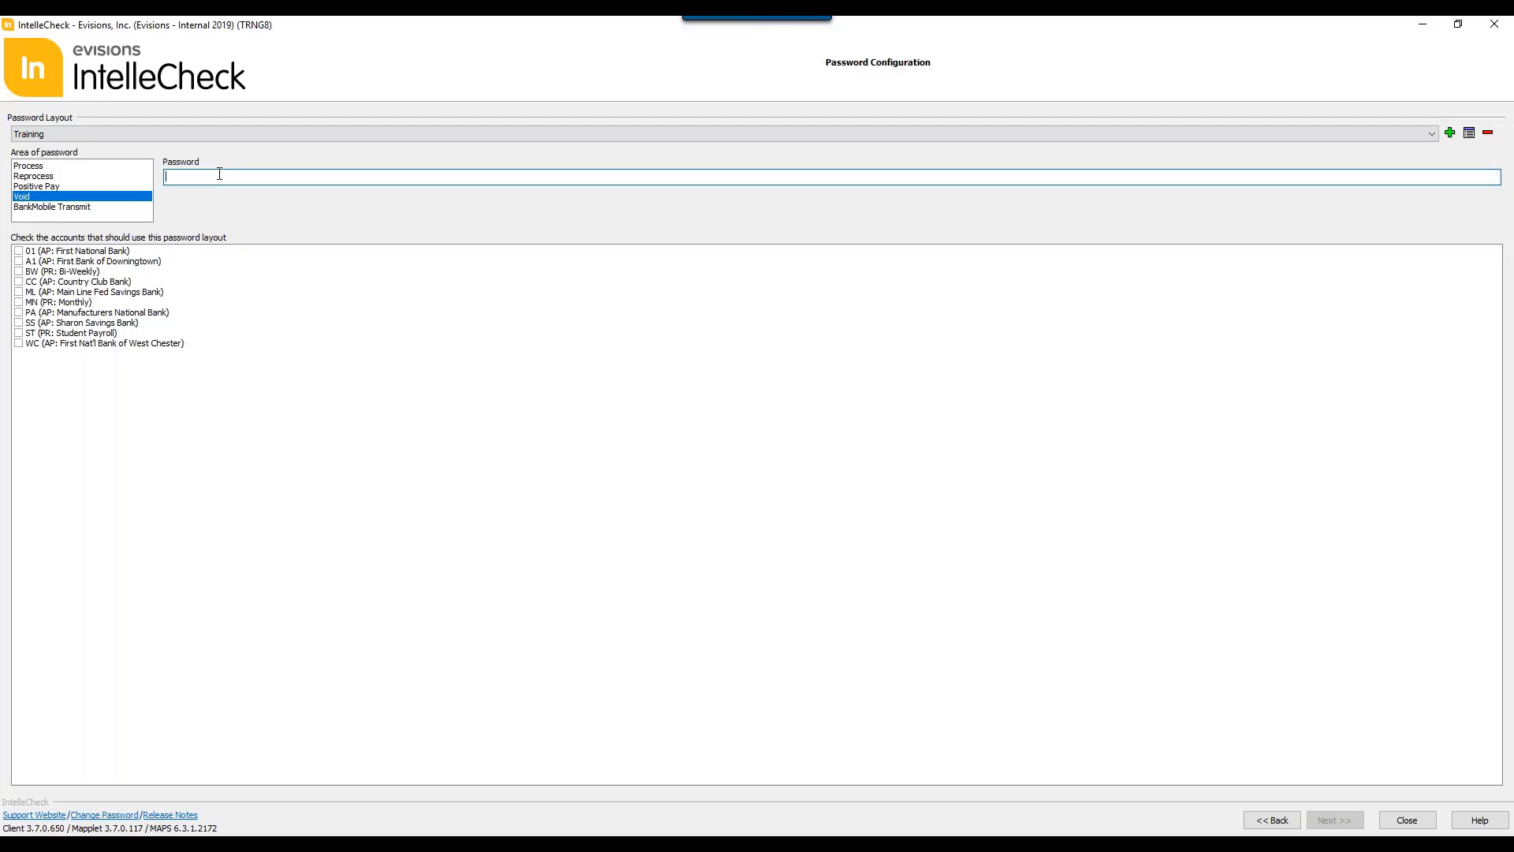
type("********")
key("Return")
type("******")
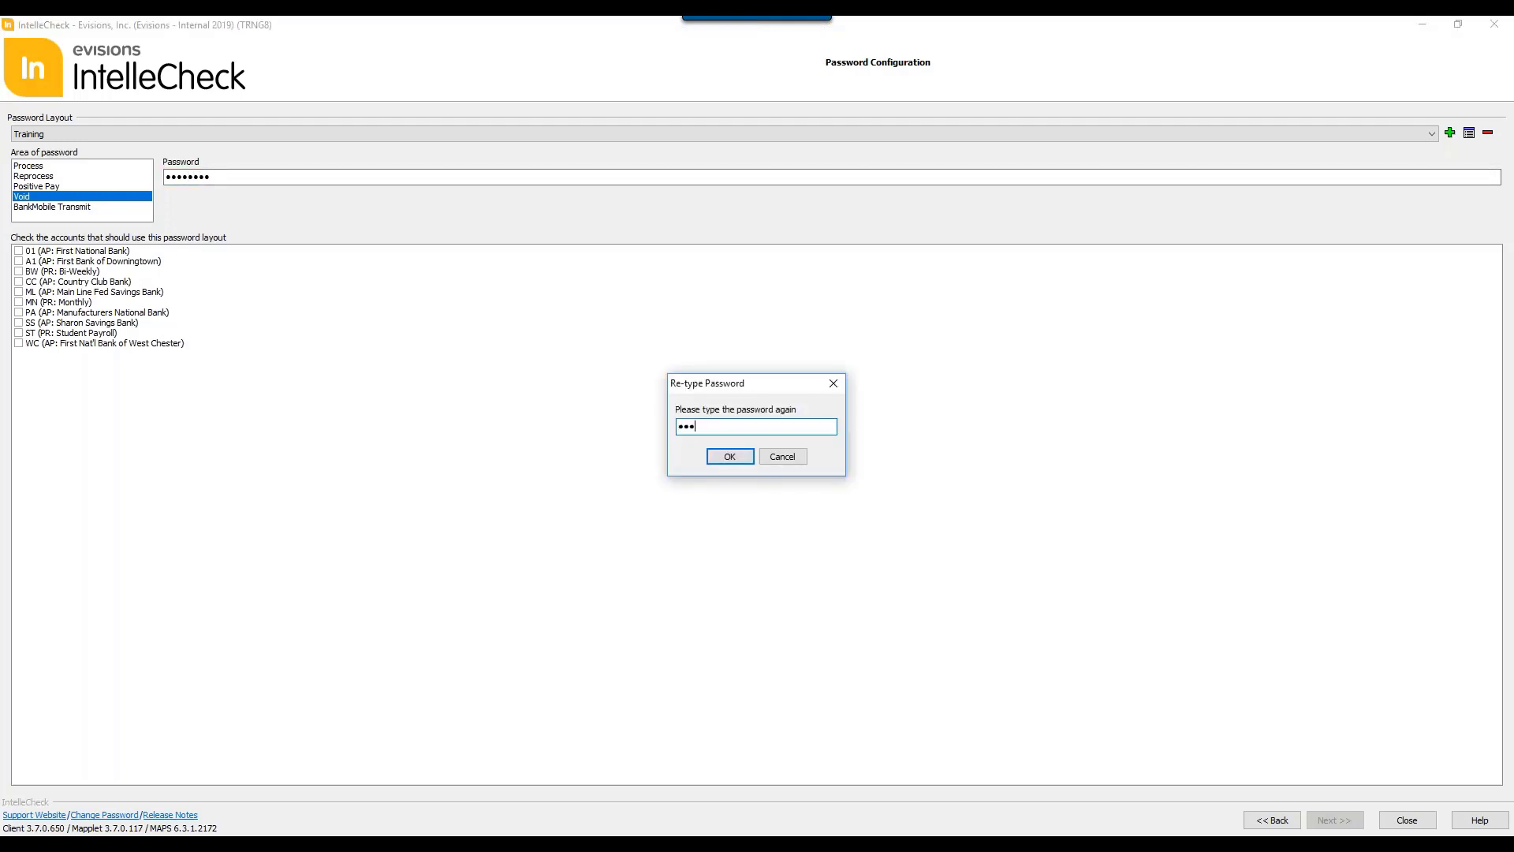
type("**")
key("Return")
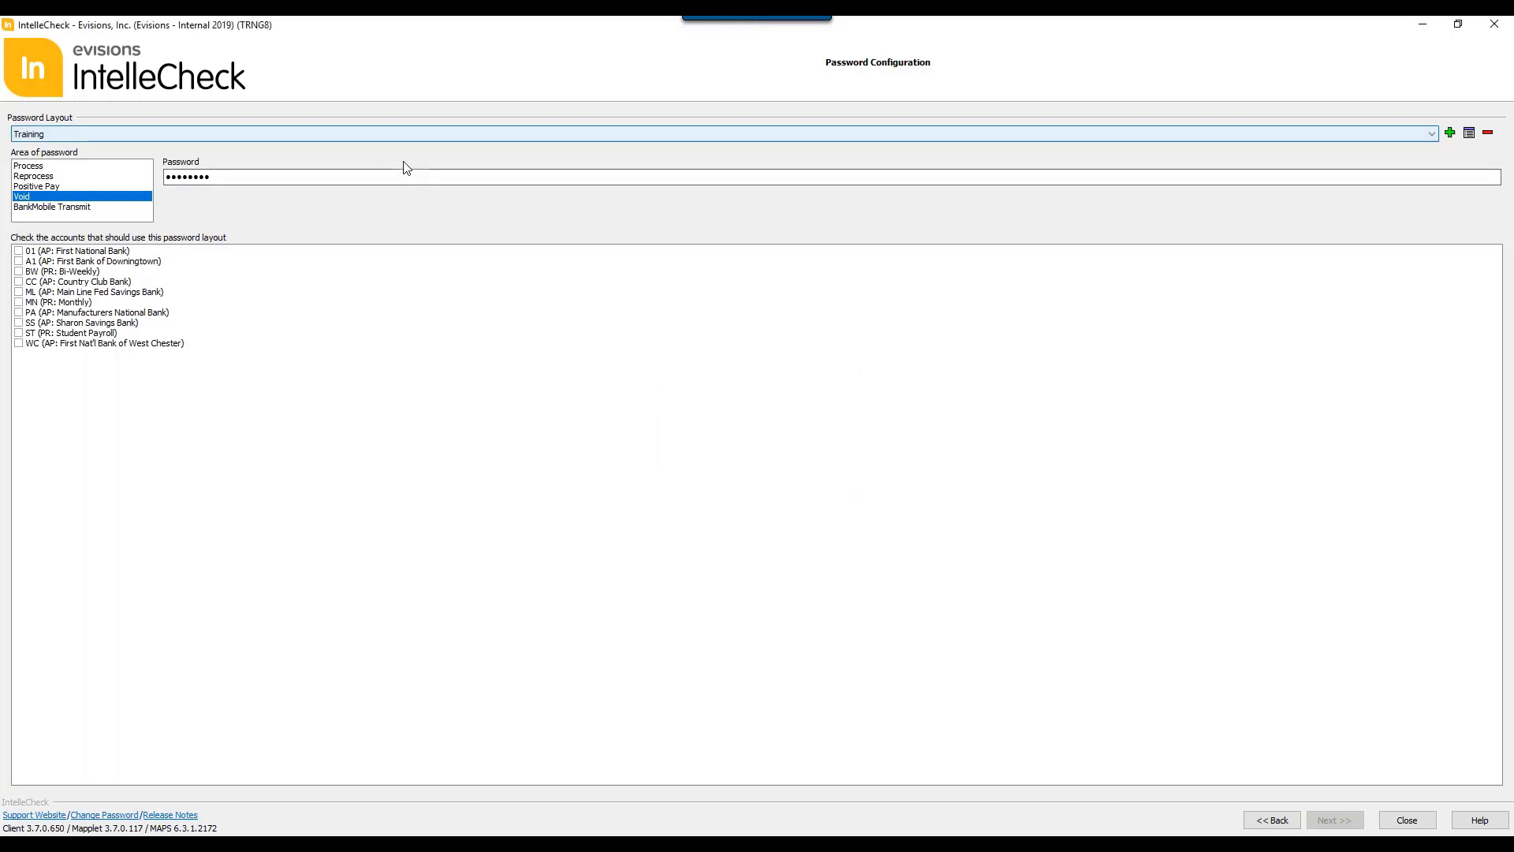
Step: Delete the Training password layout and return to the administrative tasks
left_click(83, 252)
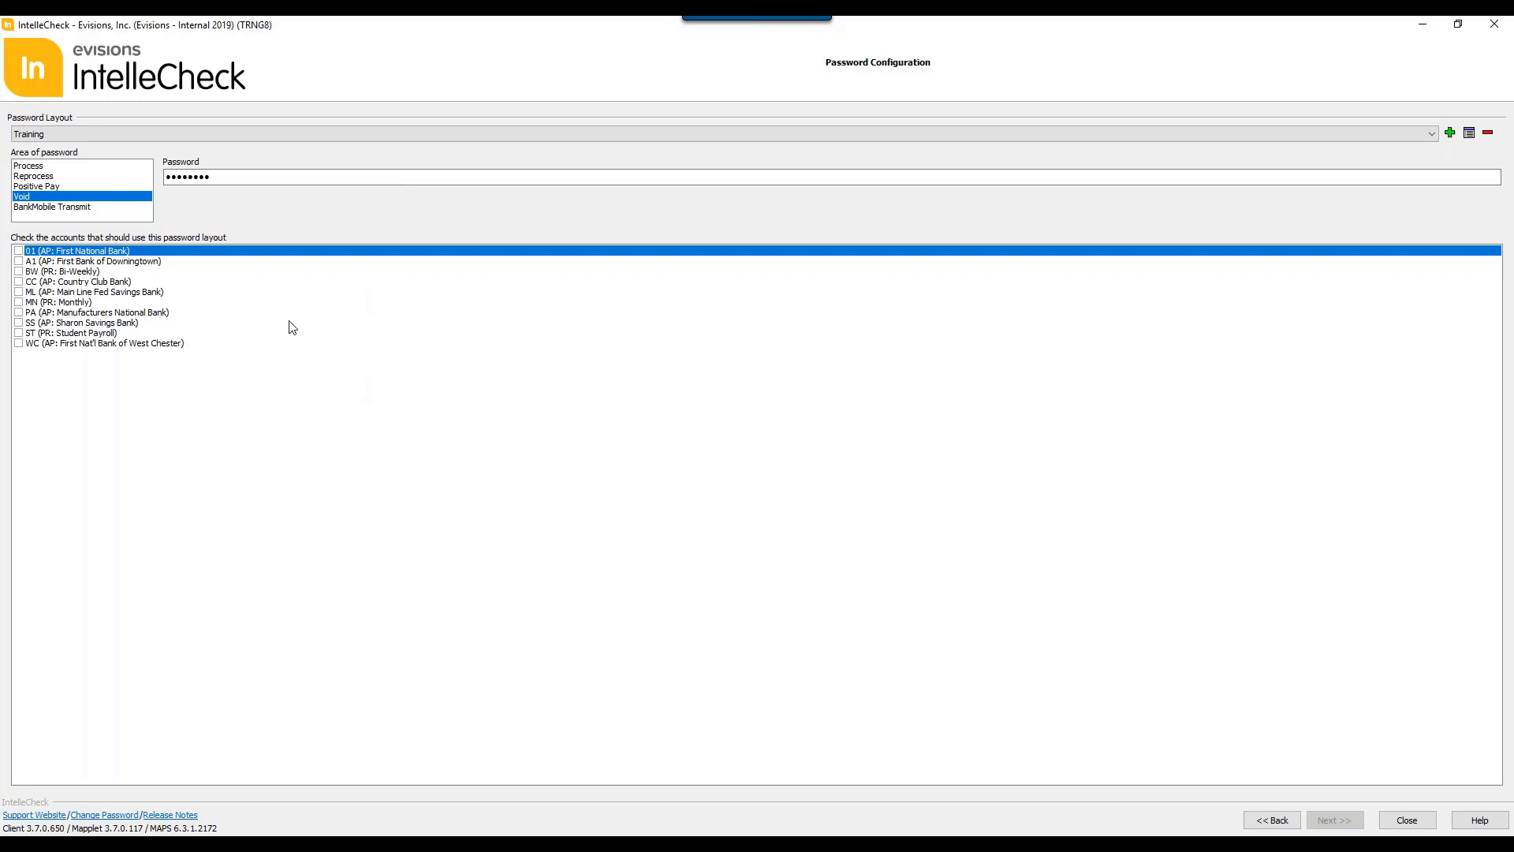
left_click(1487, 132)
left_click(1265, 818)
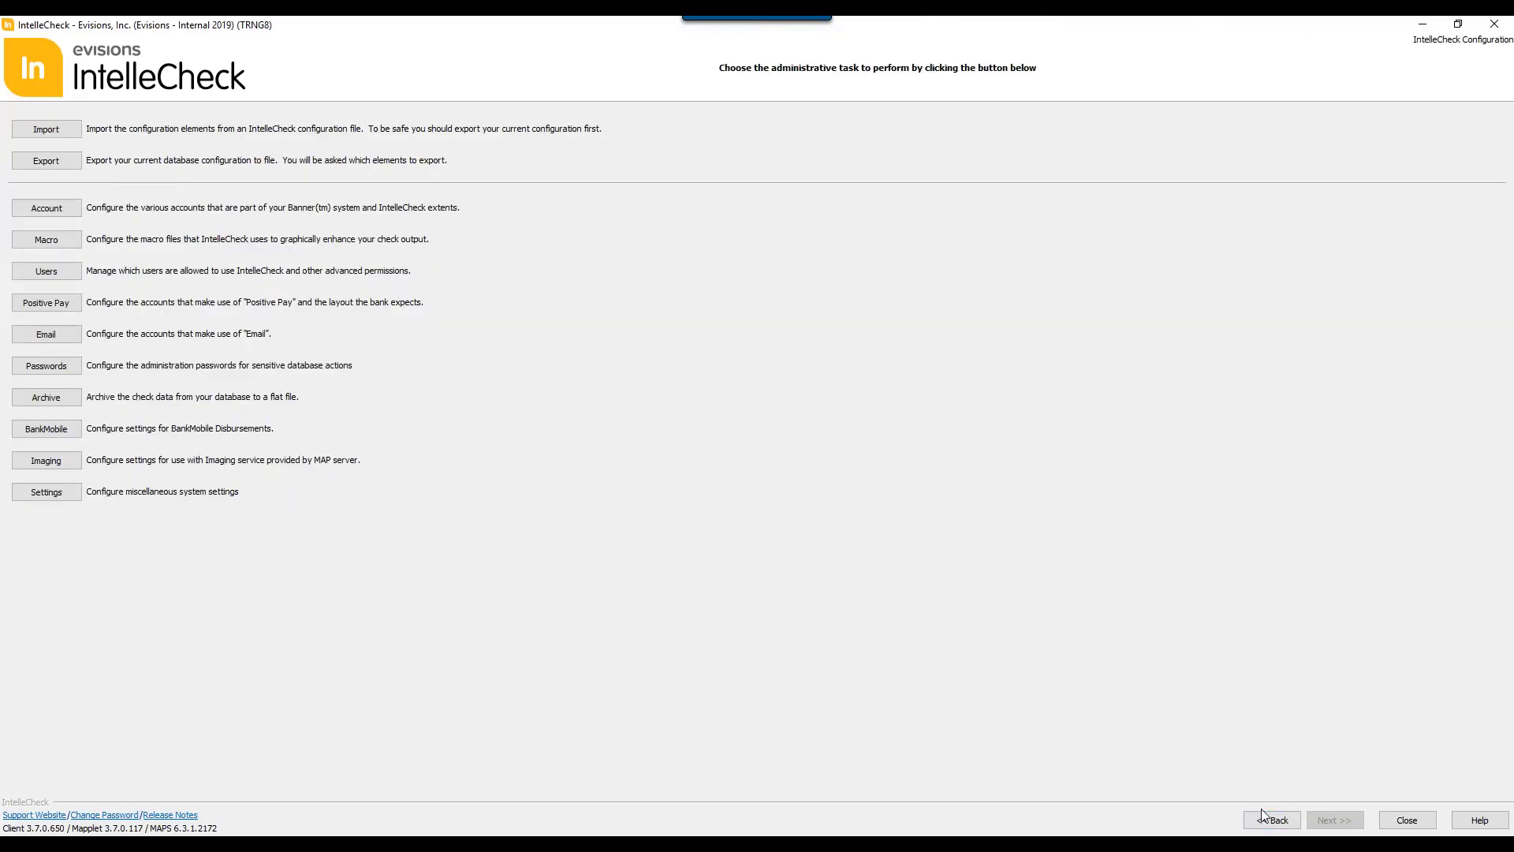
Step: In the archive configuration for the MN (PR: Monthly) account, exclude XML payments from the archive, and return to the administrative tasks
left_click(47, 398)
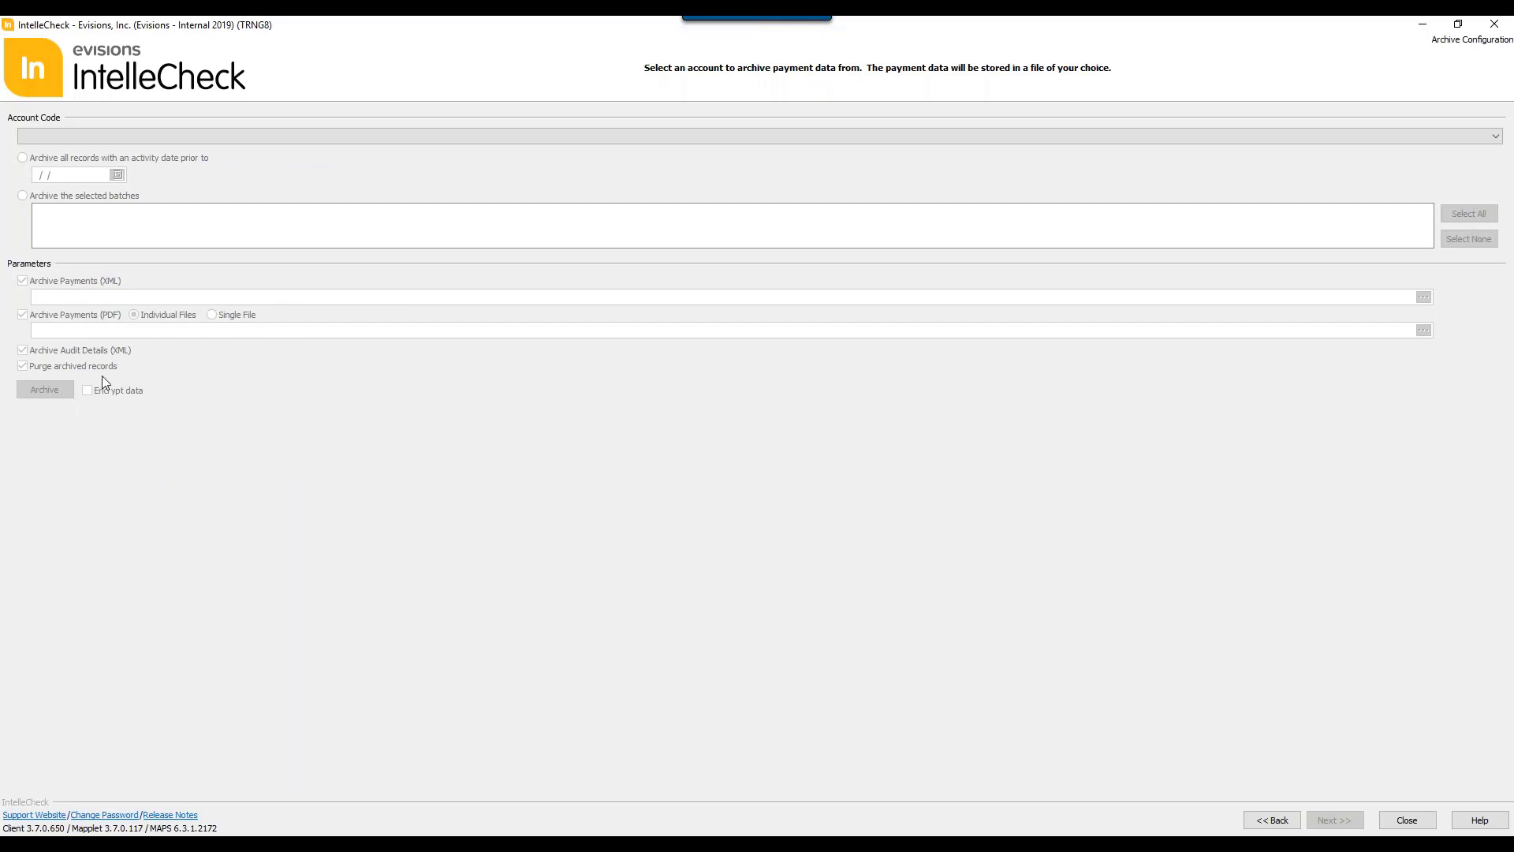
left_click(186, 139)
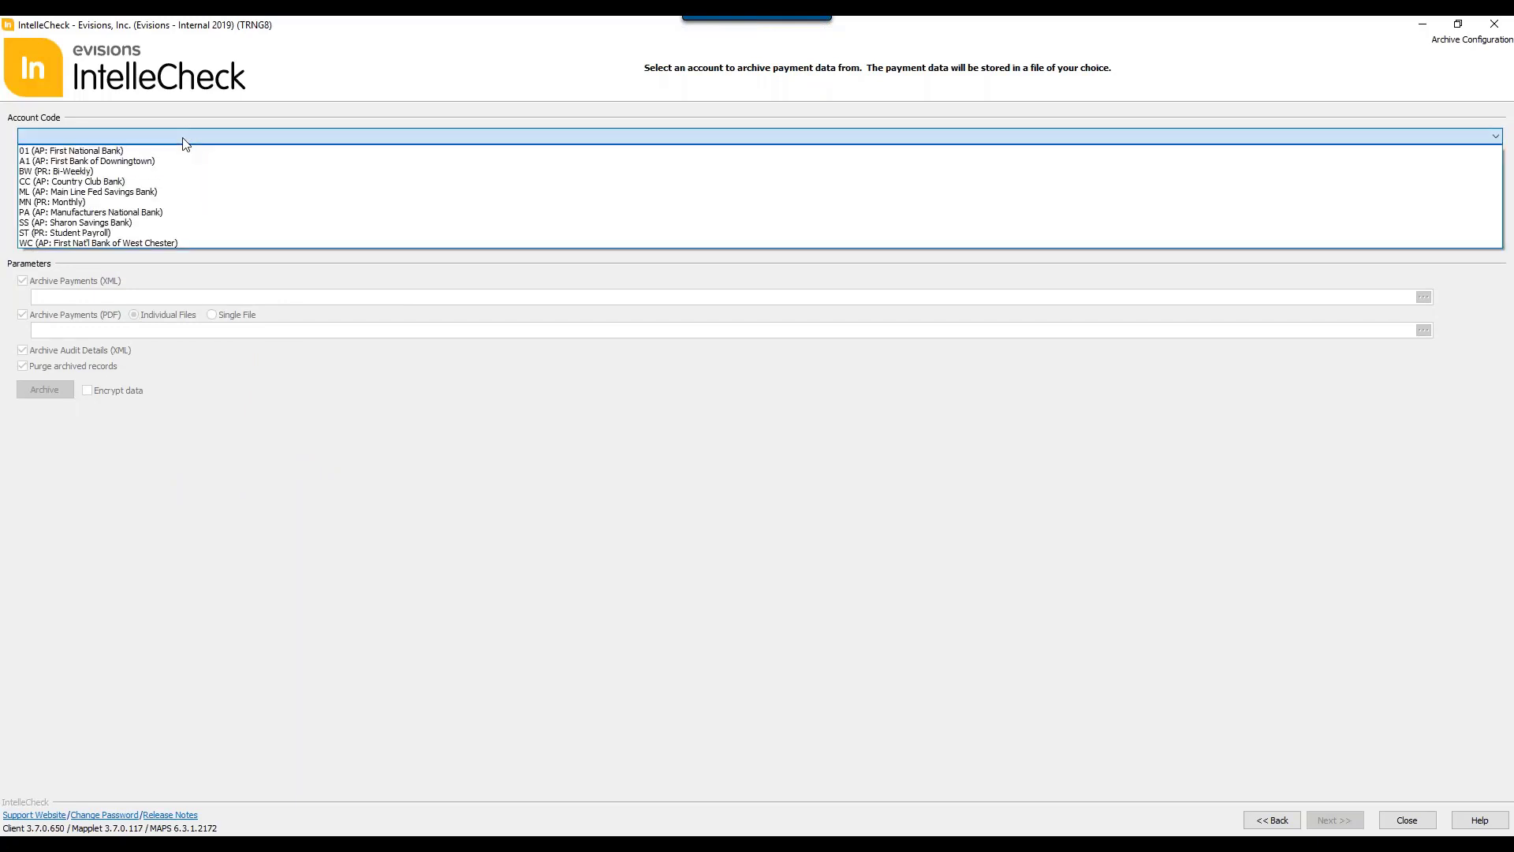
left_click(147, 202)
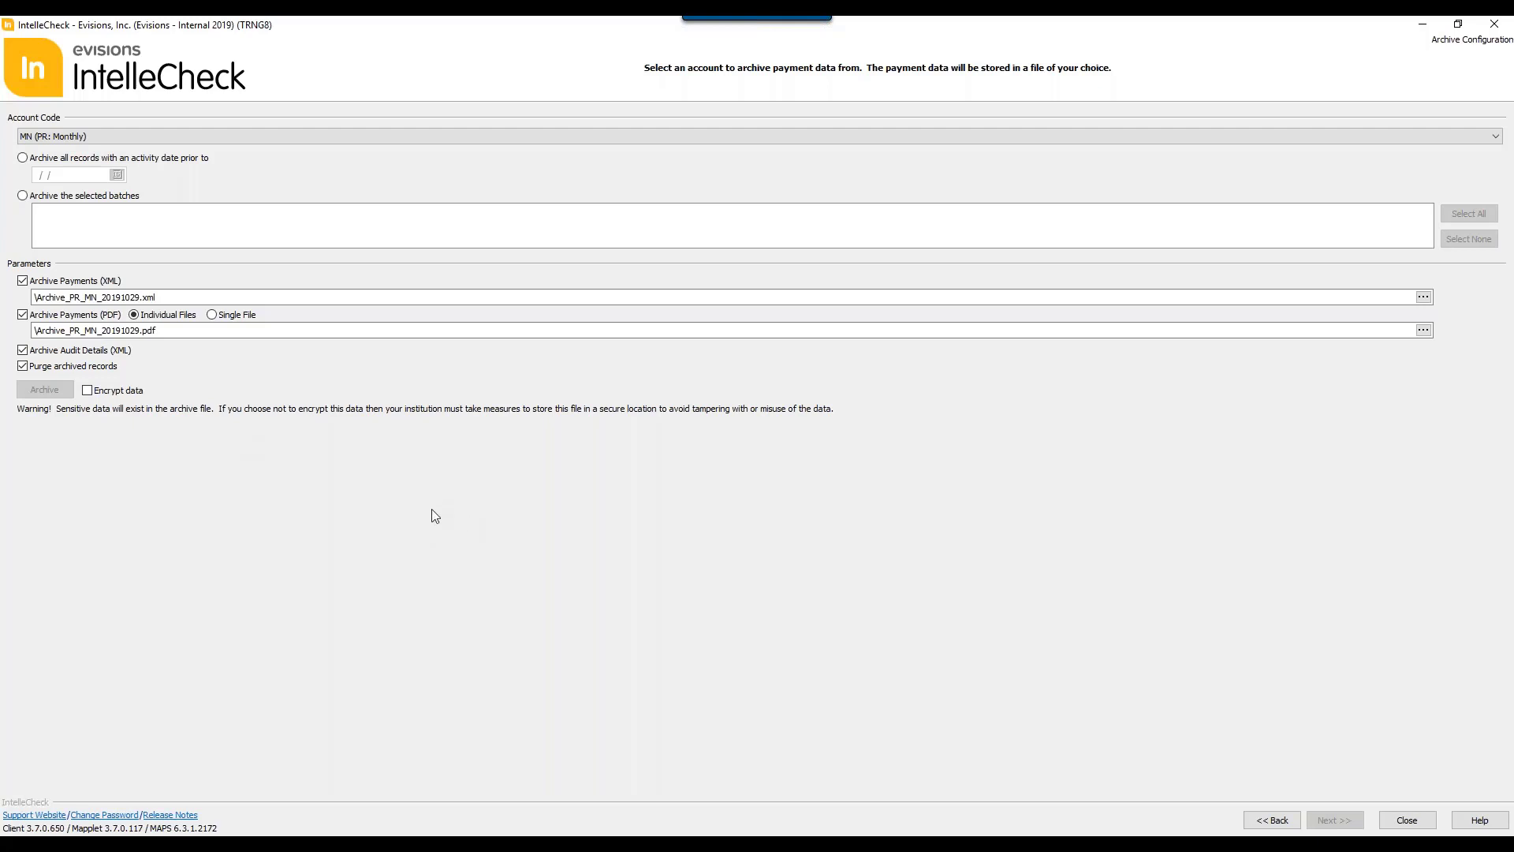
left_click(23, 281)
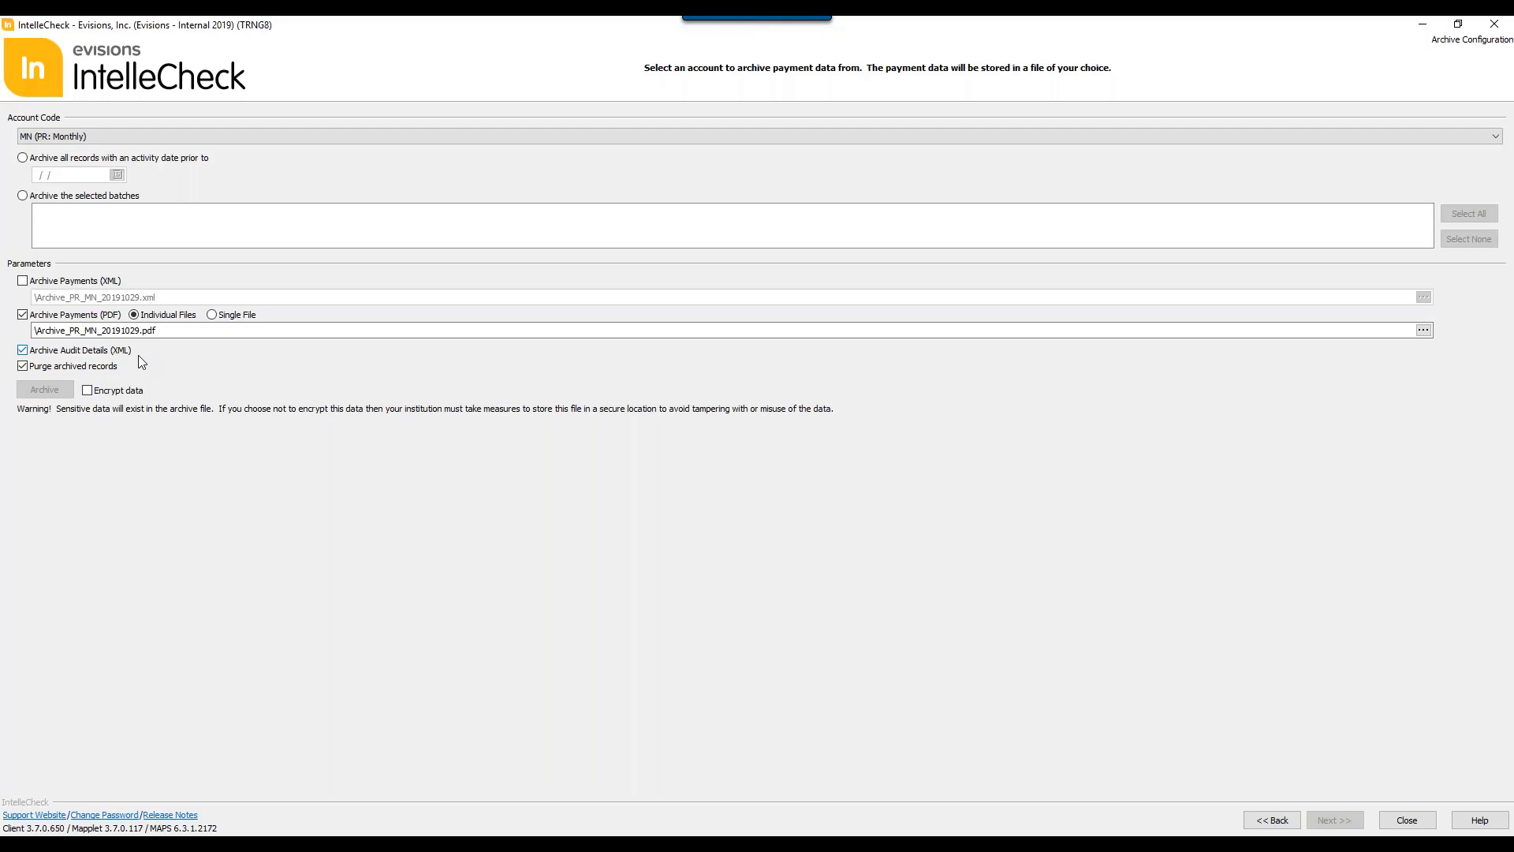
left_click(1271, 820)
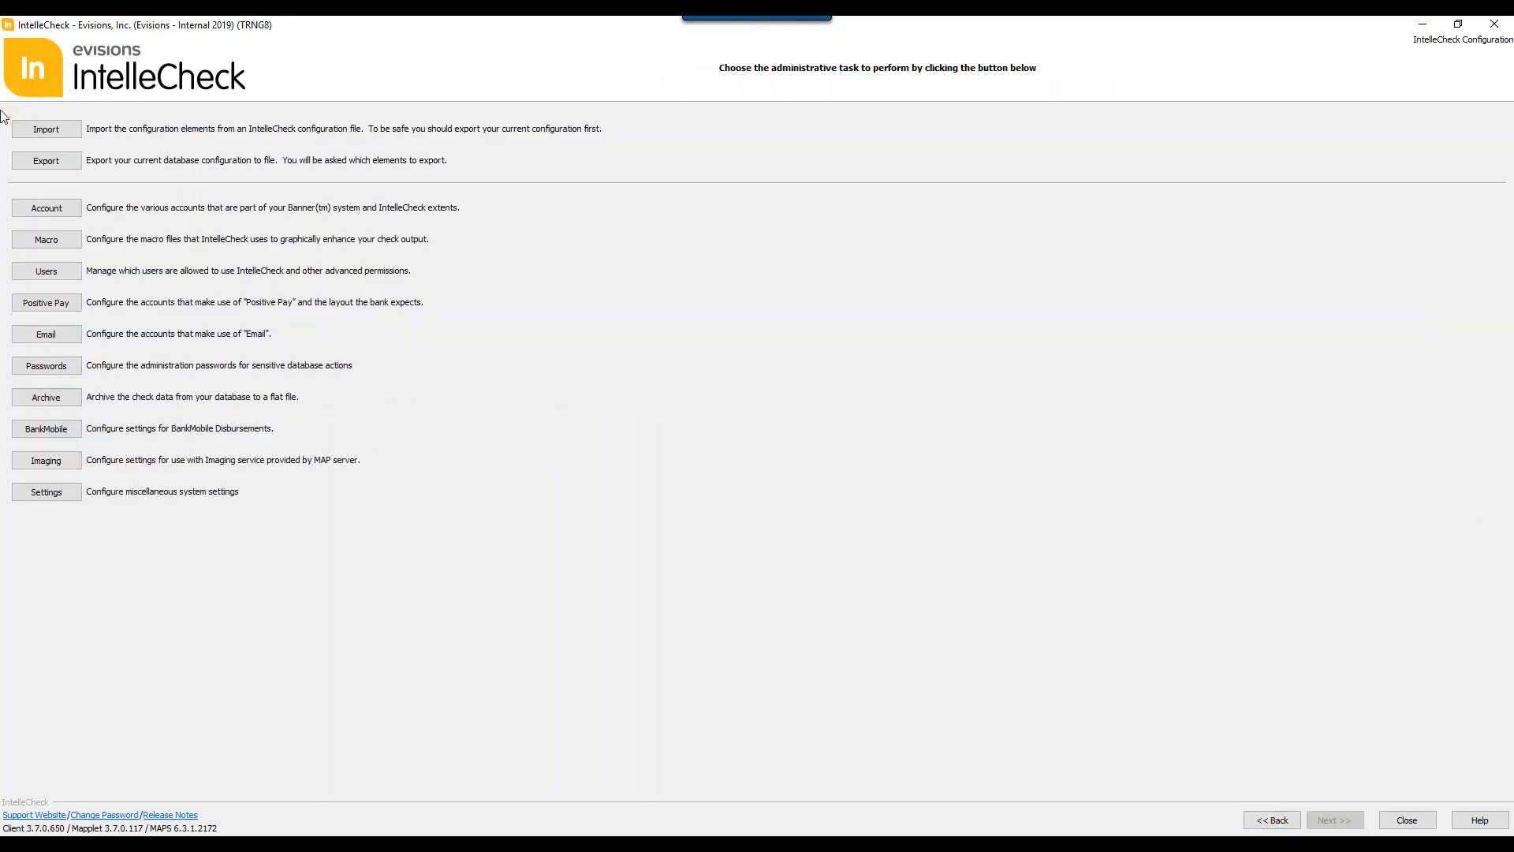
Step: Preview the Student Refunds query in the BankMobile configuration and select the fifth student record
left_click(45, 430)
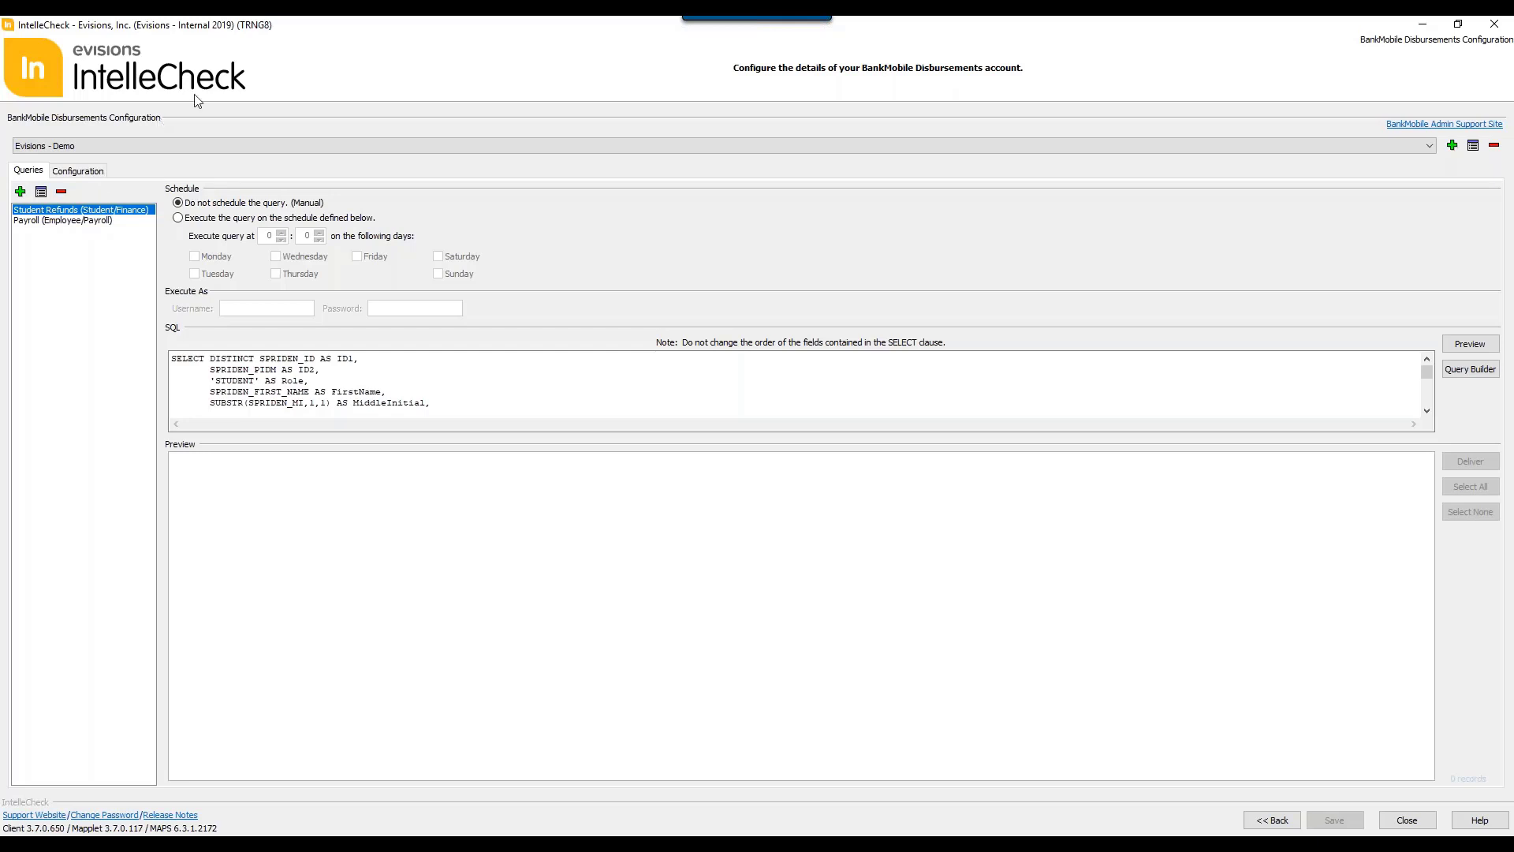
left_click(1469, 344)
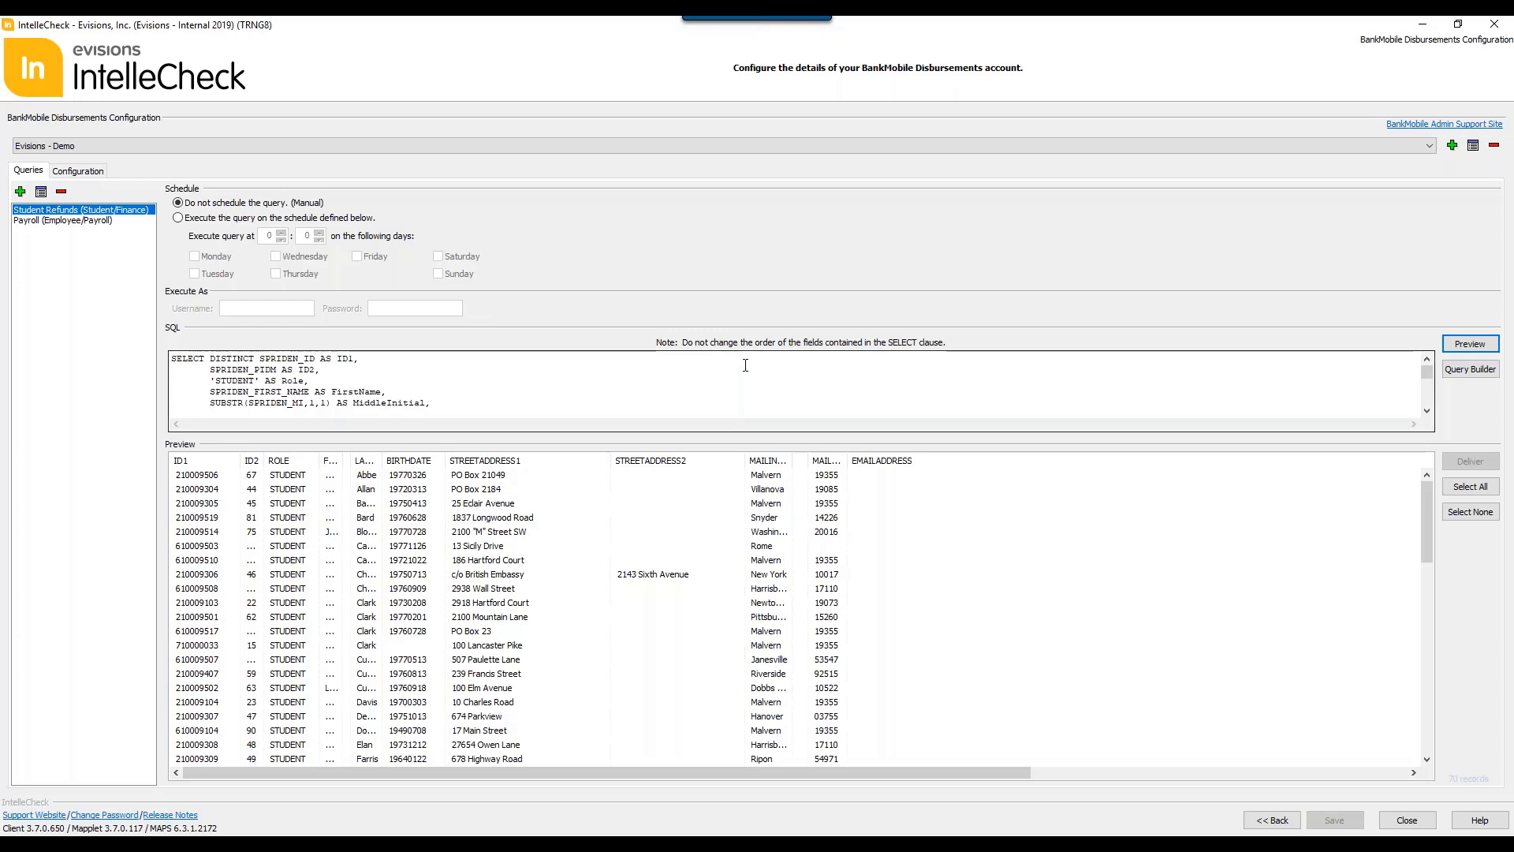
left_click(480, 533)
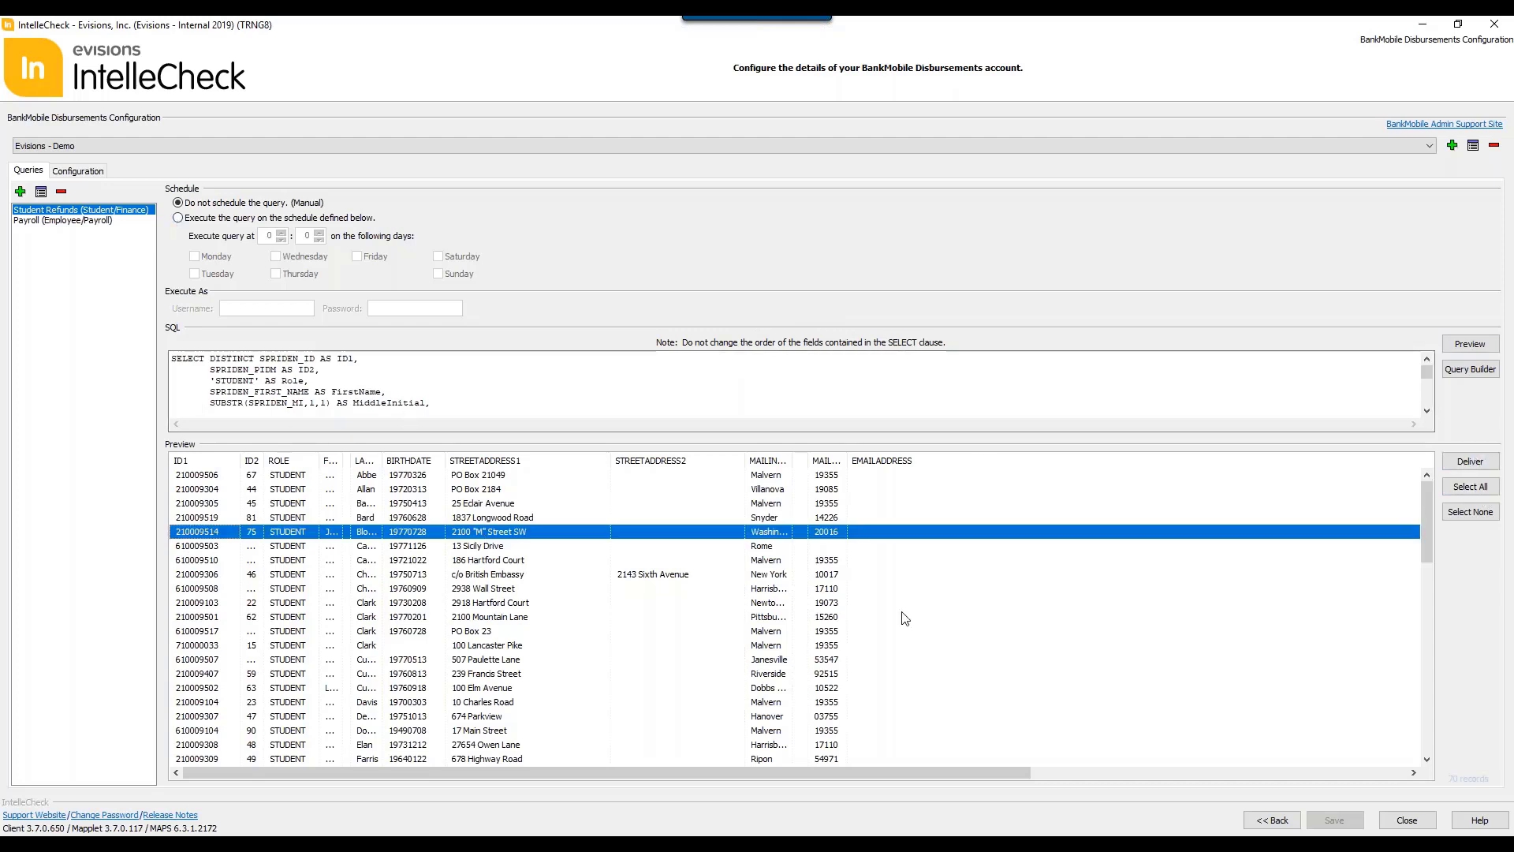
Step: Review the BankMobile Query Builder parameters and enabled accounts without making changes, and return to the administrative tasks
left_click(1462, 370)
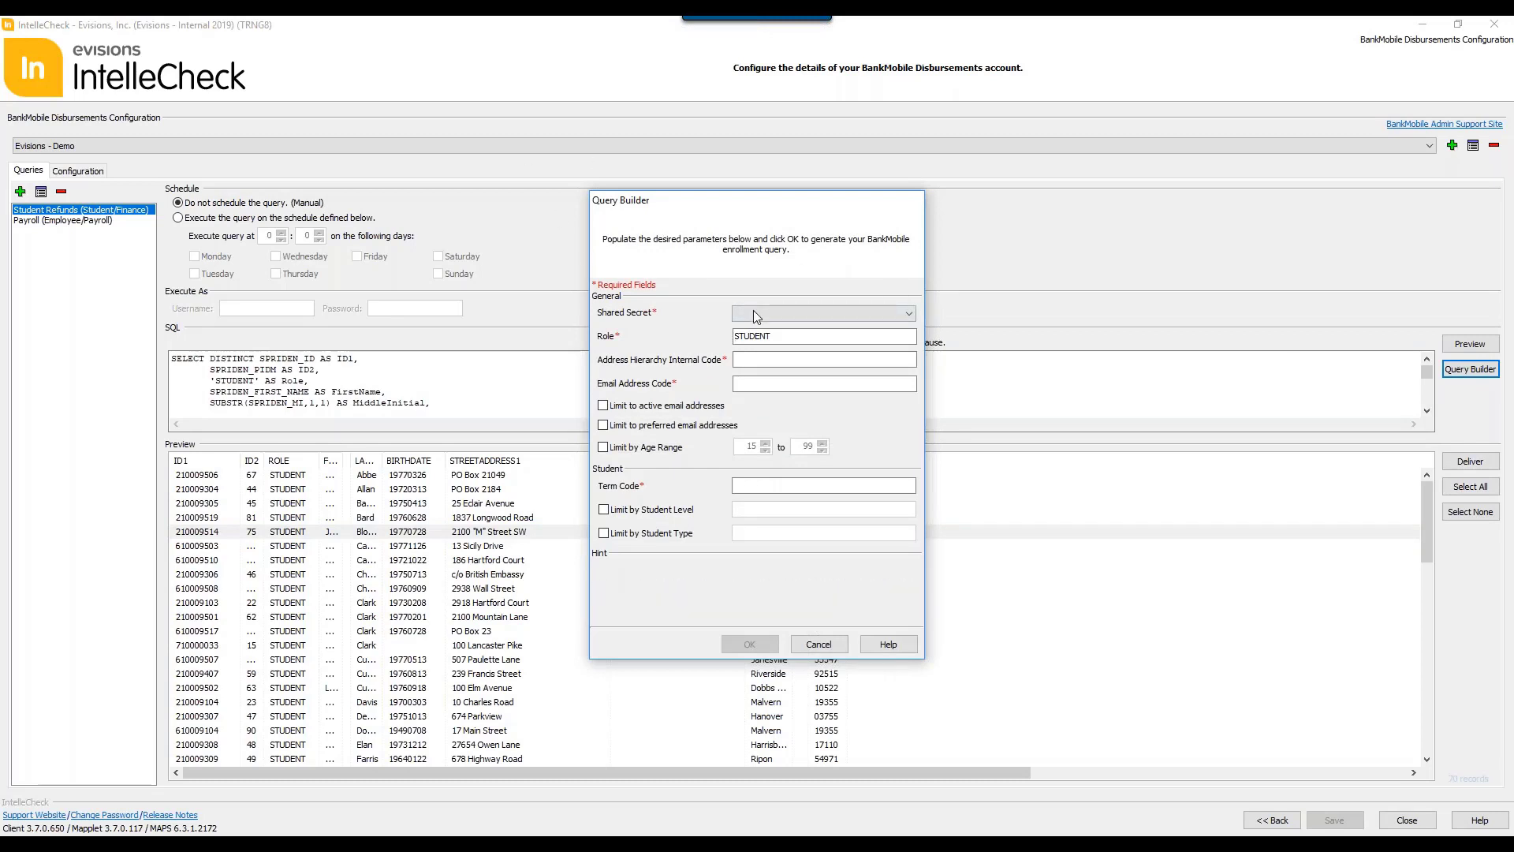
mouse_move(783, 362)
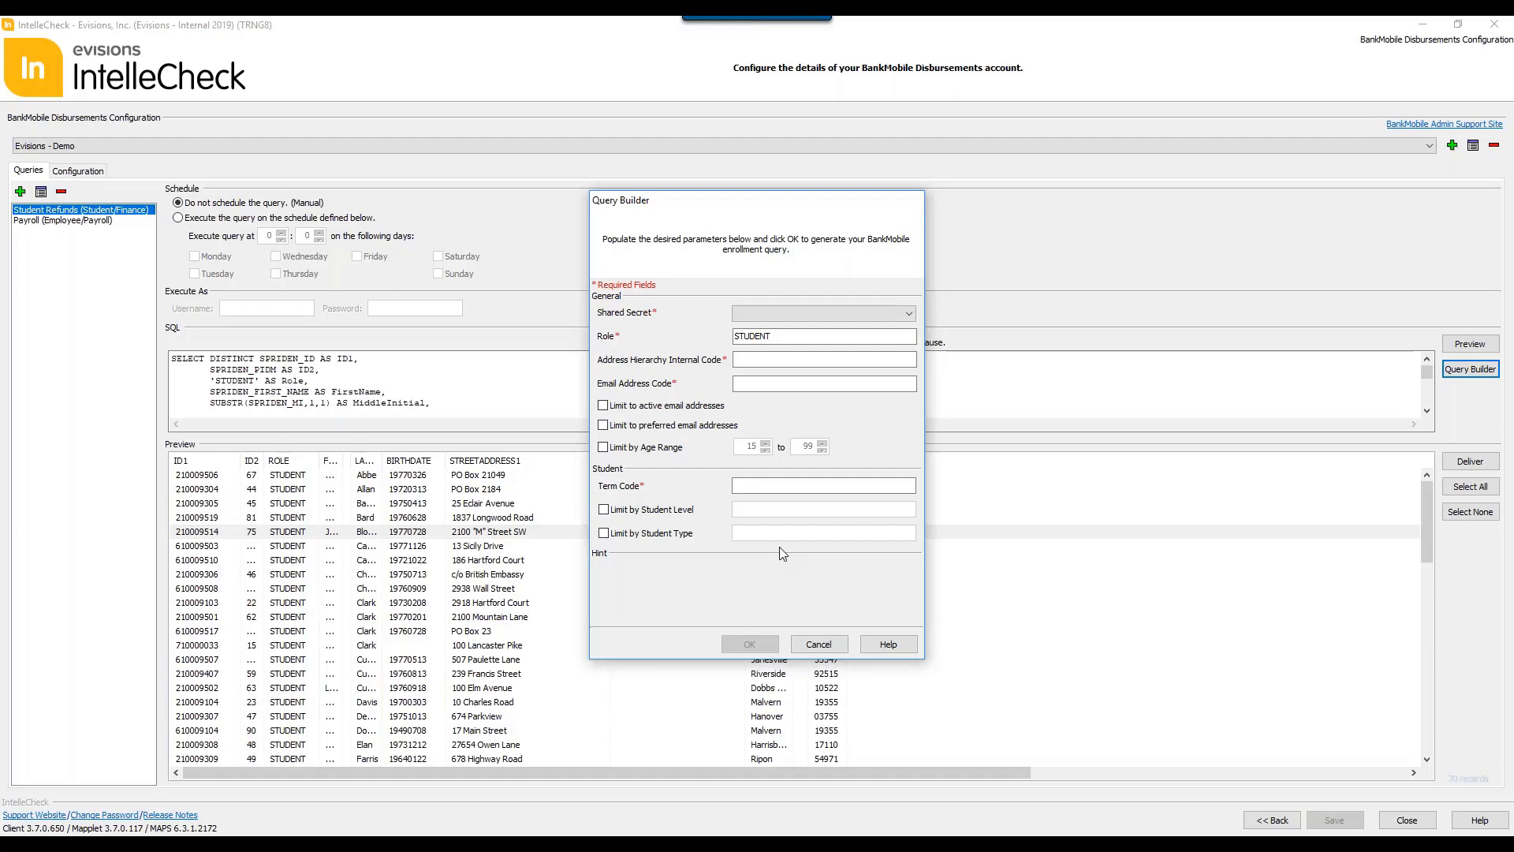
left_click(819, 645)
left_click(81, 177)
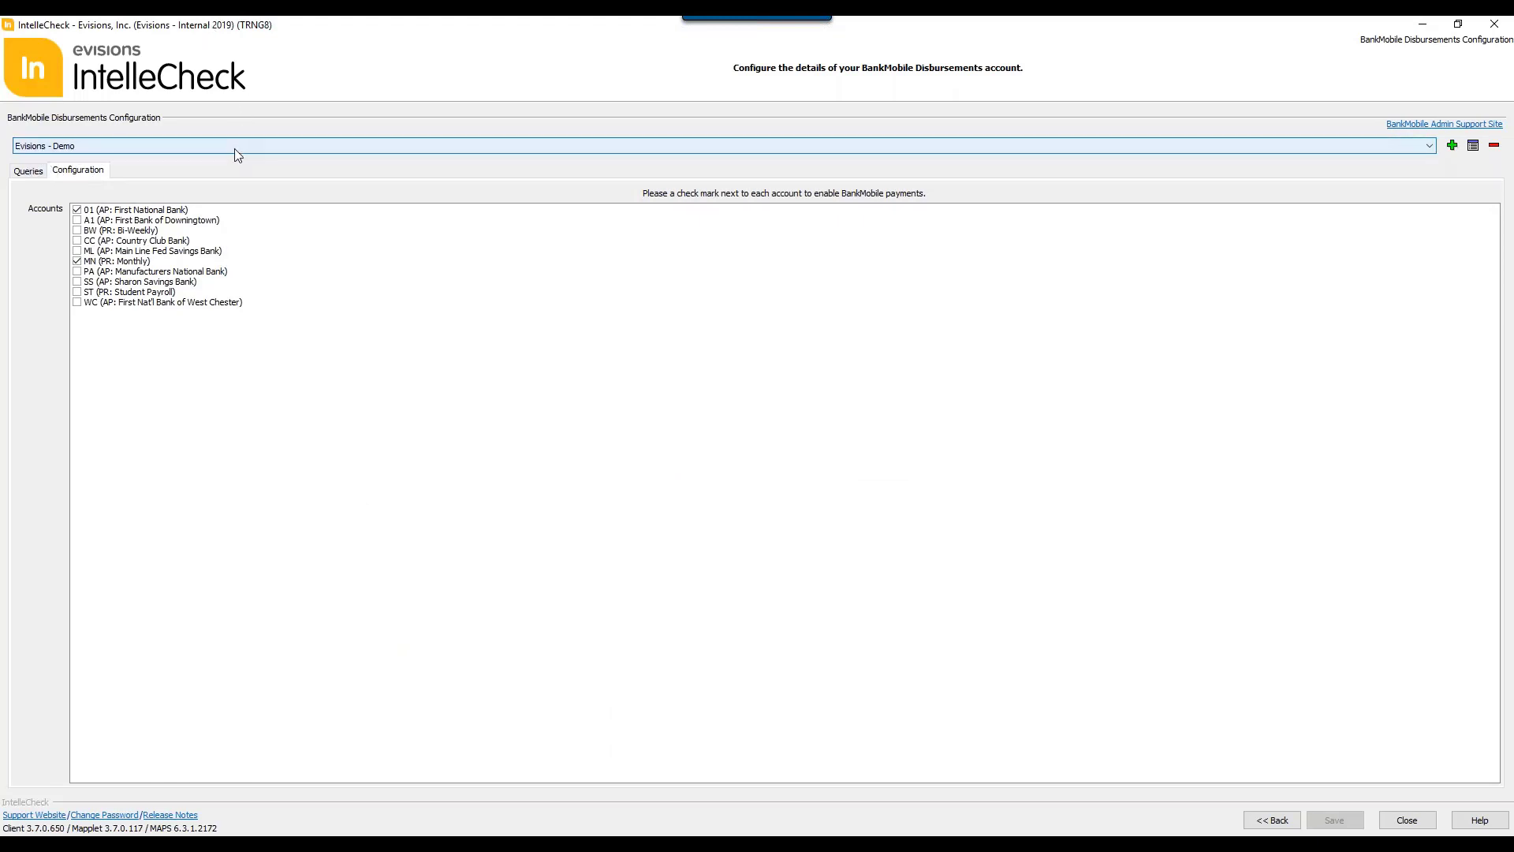
left_click(1272, 820)
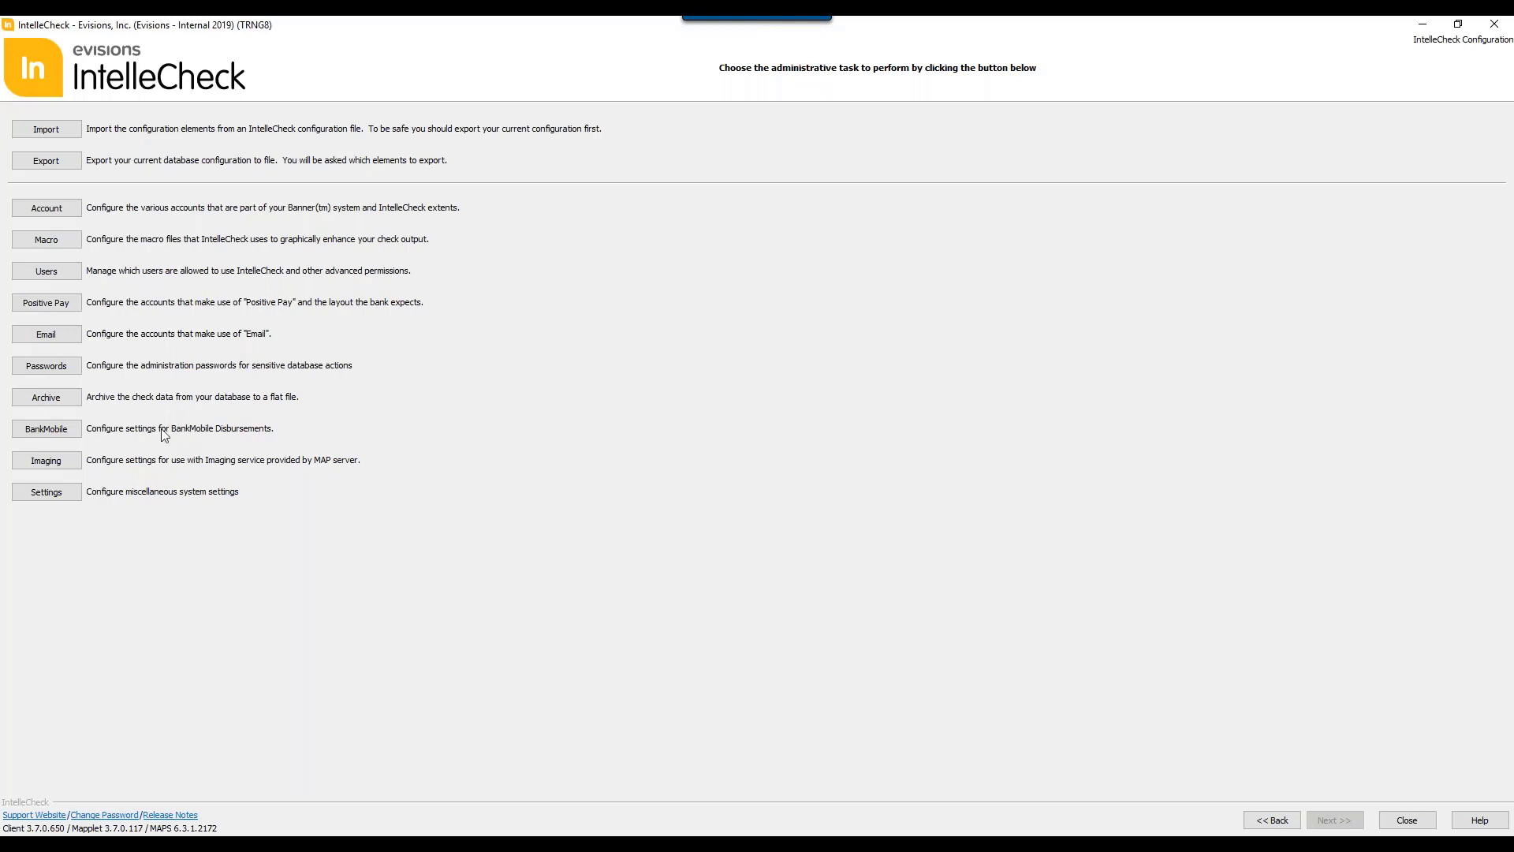
Step: Review the Paychecks layout's parameters and associated accounts in the imaging configuration, and return to the administrative tasks
left_click(44, 462)
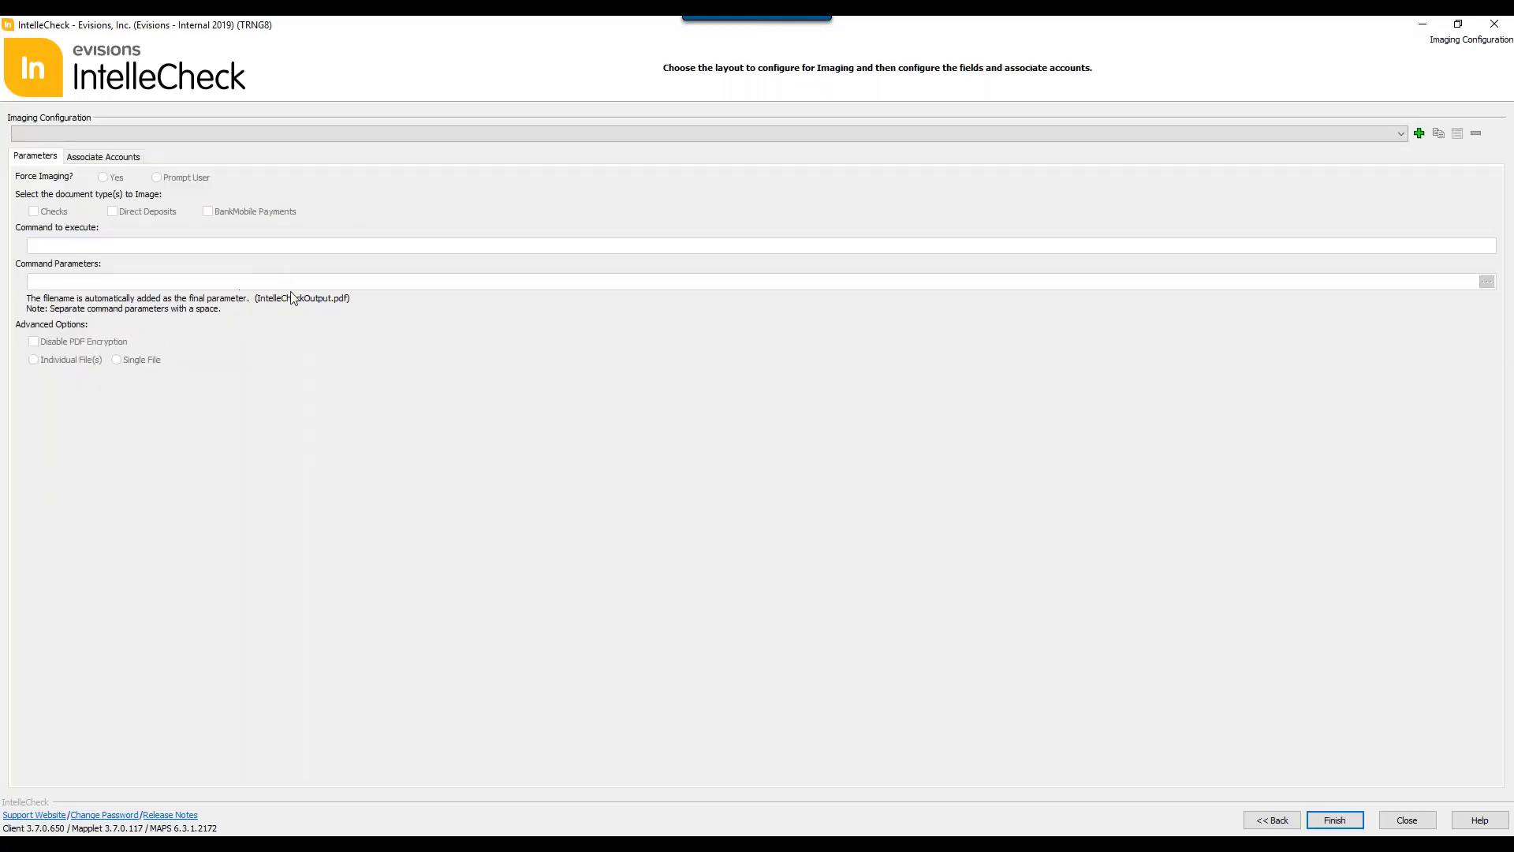
left_click(279, 134)
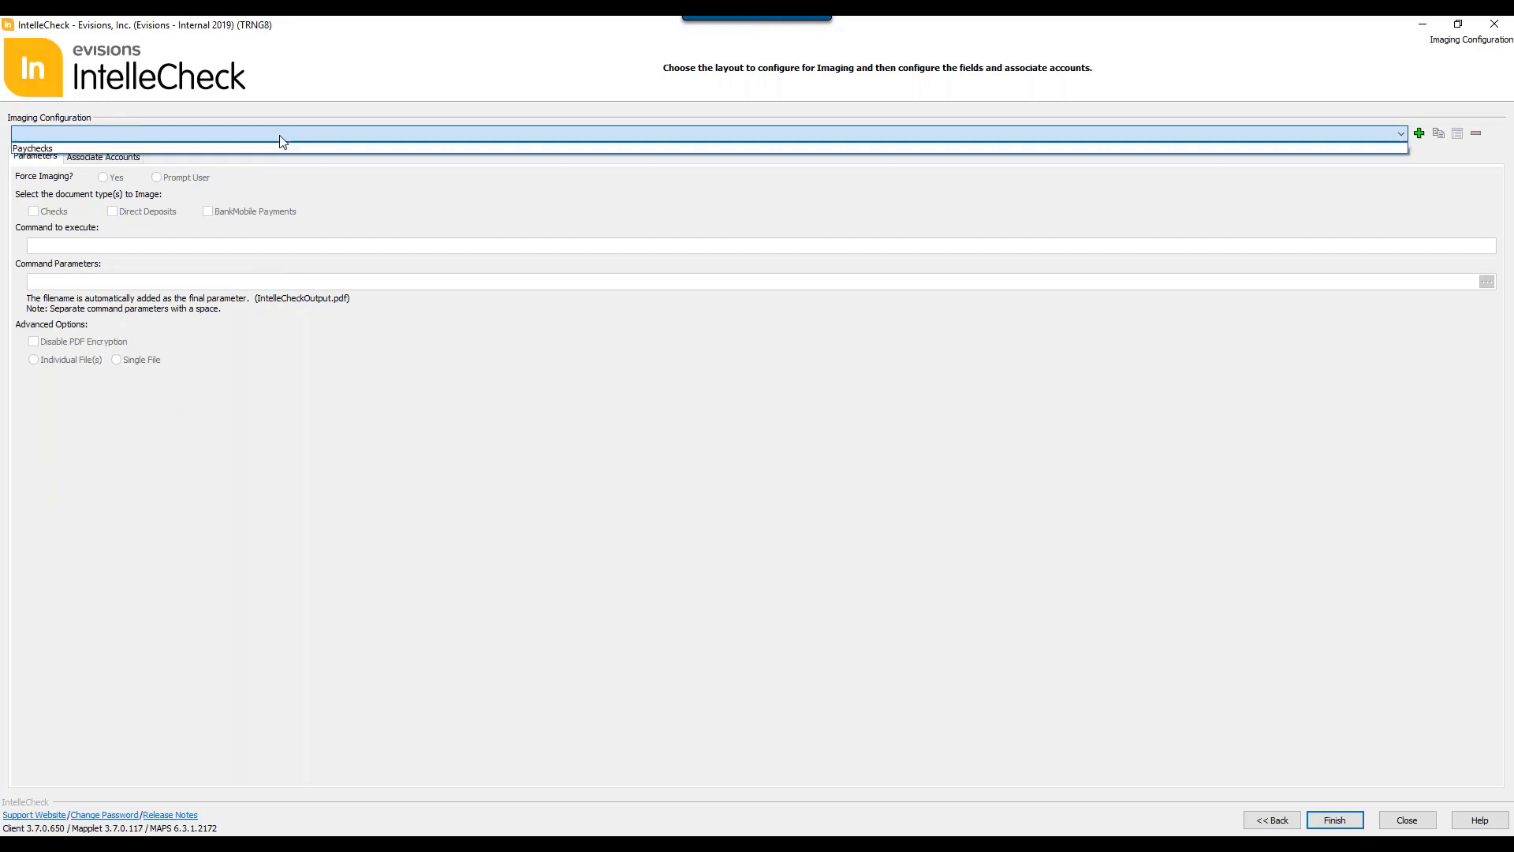
left_click(219, 148)
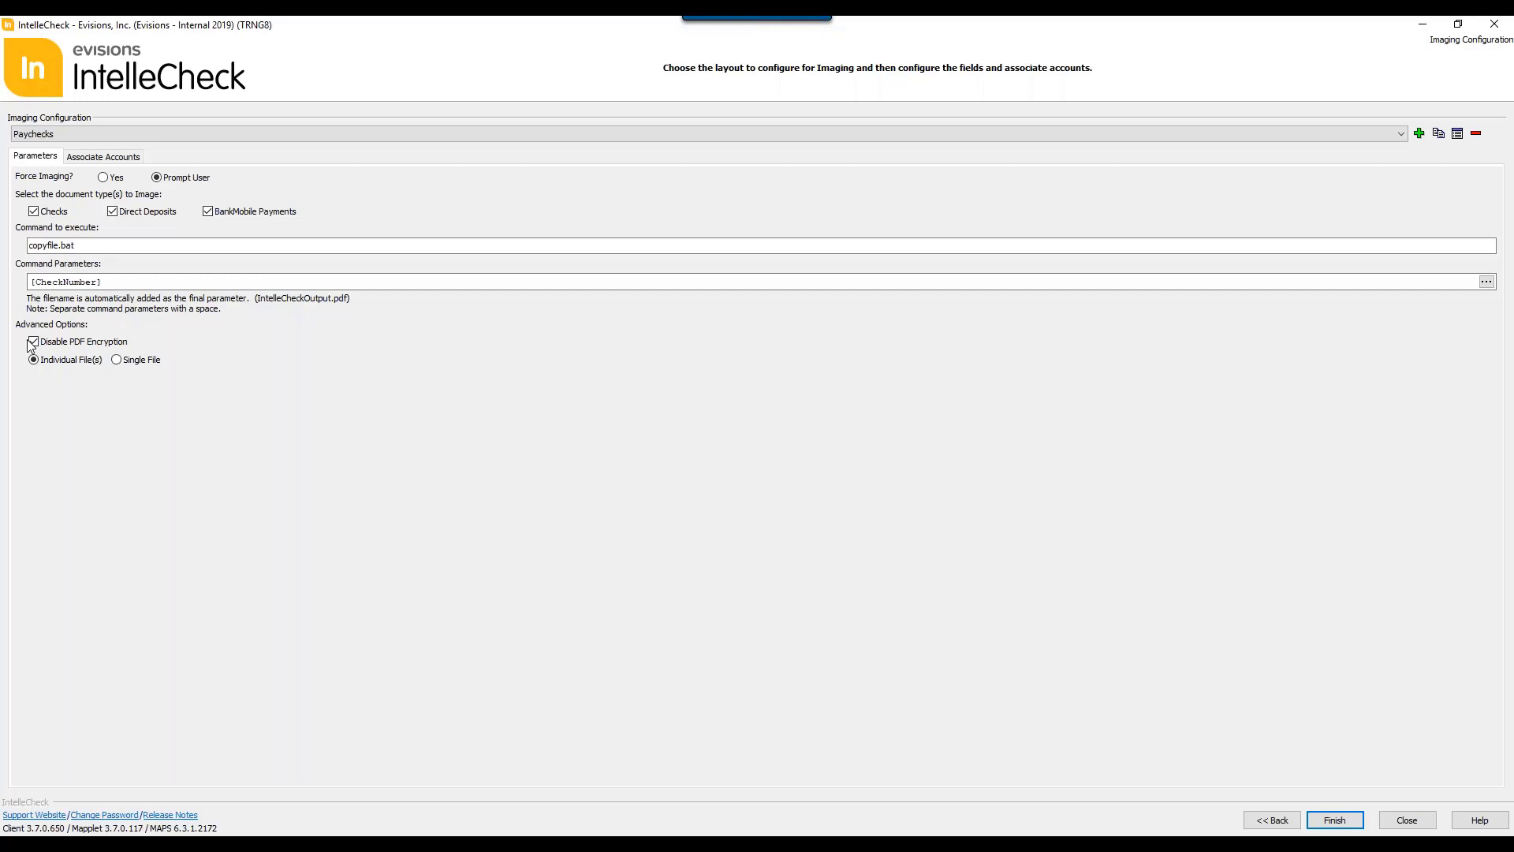
left_click(105, 158)
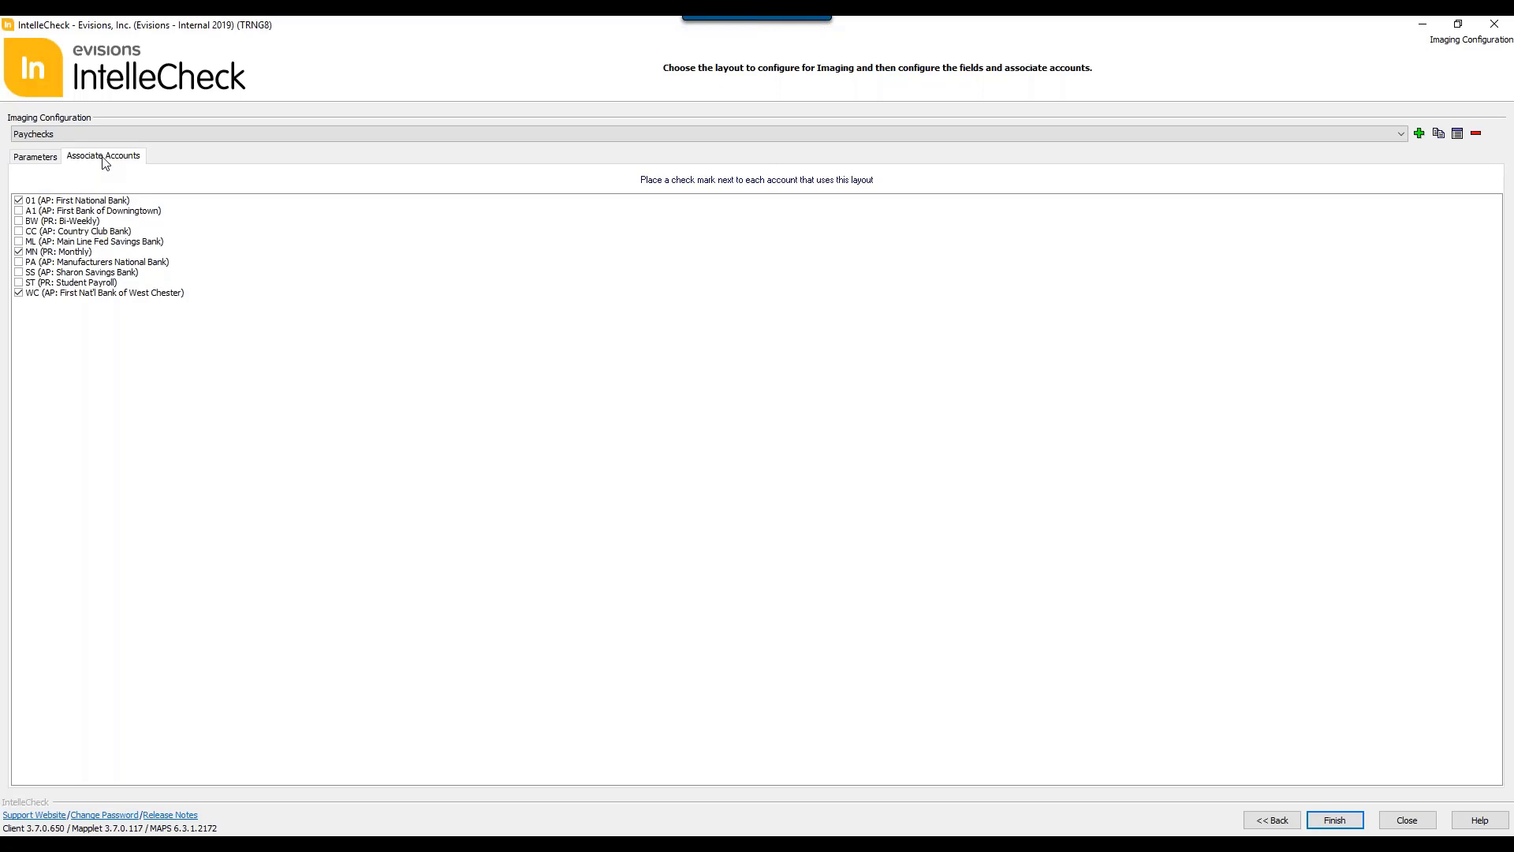
left_click(1284, 821)
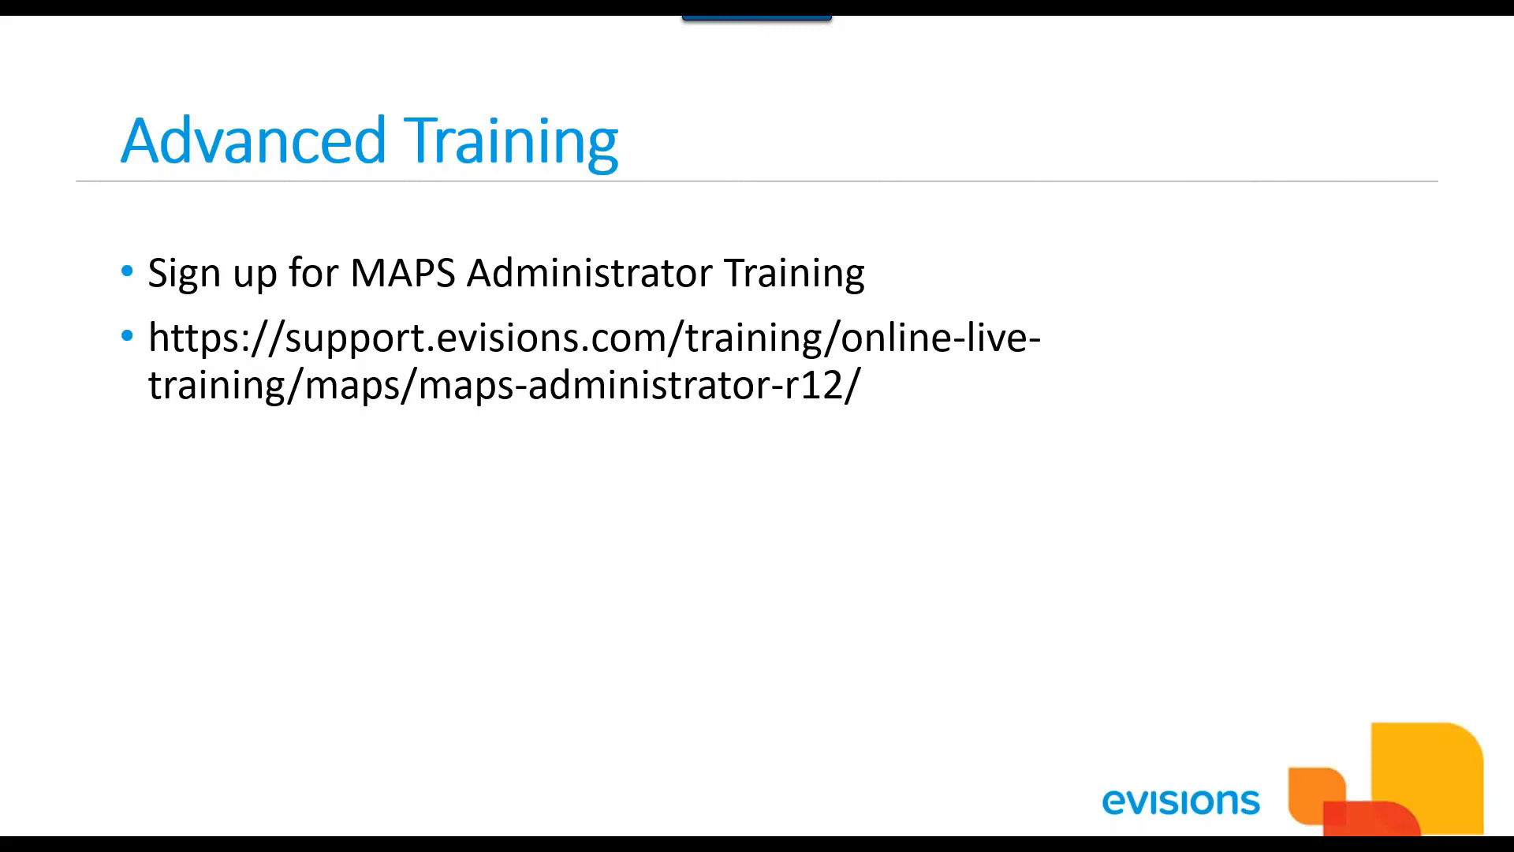
key("Right")
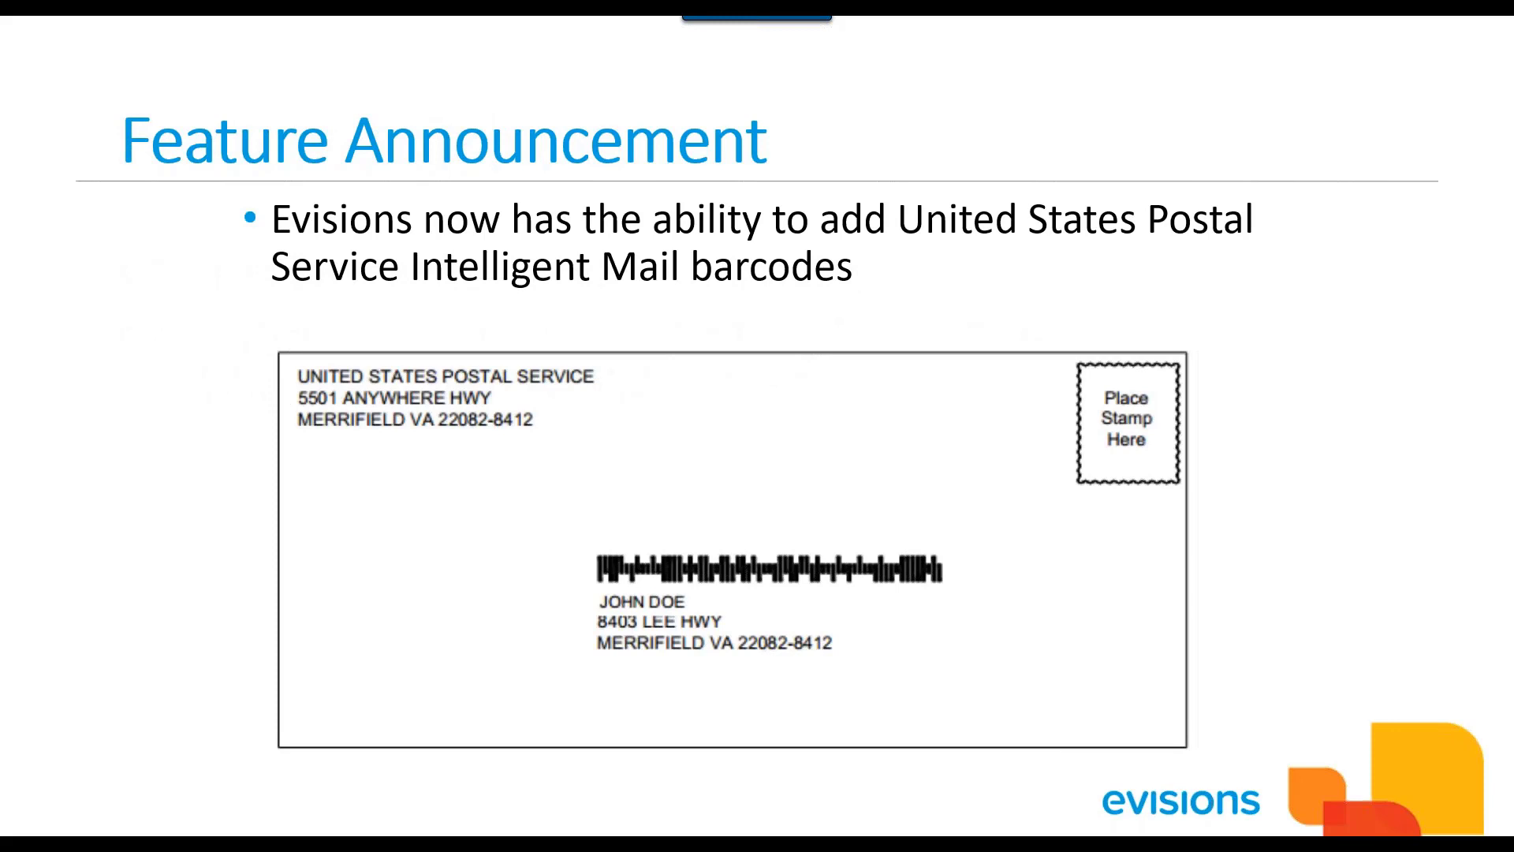